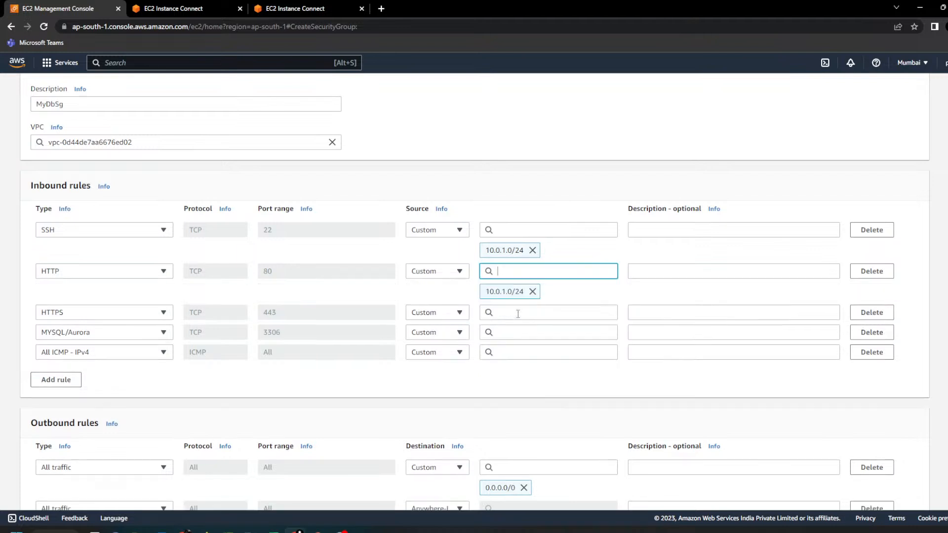
Step: Check the assignment notes in Notepad++ for the rule types and sources required for MyDbSg
key("alt+Tab")
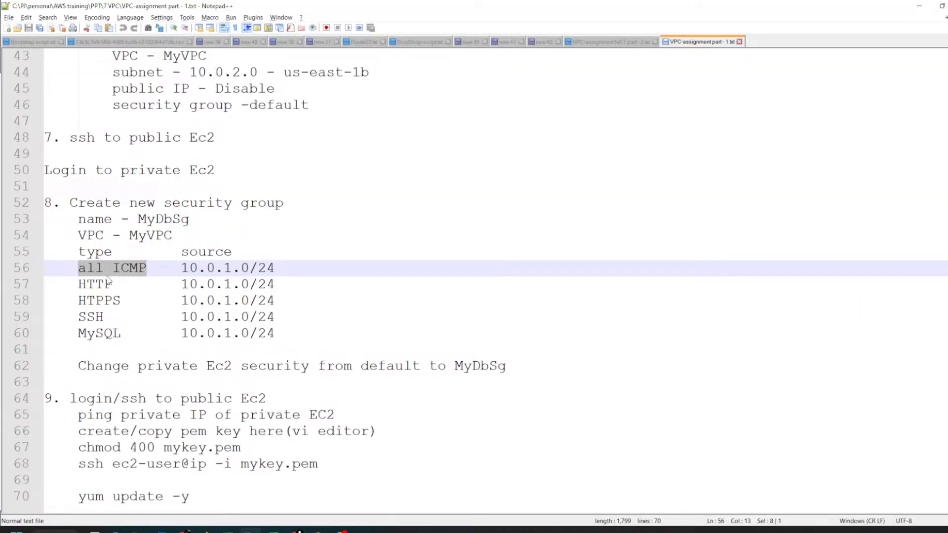
left_click_drag(78, 268, 304, 325)
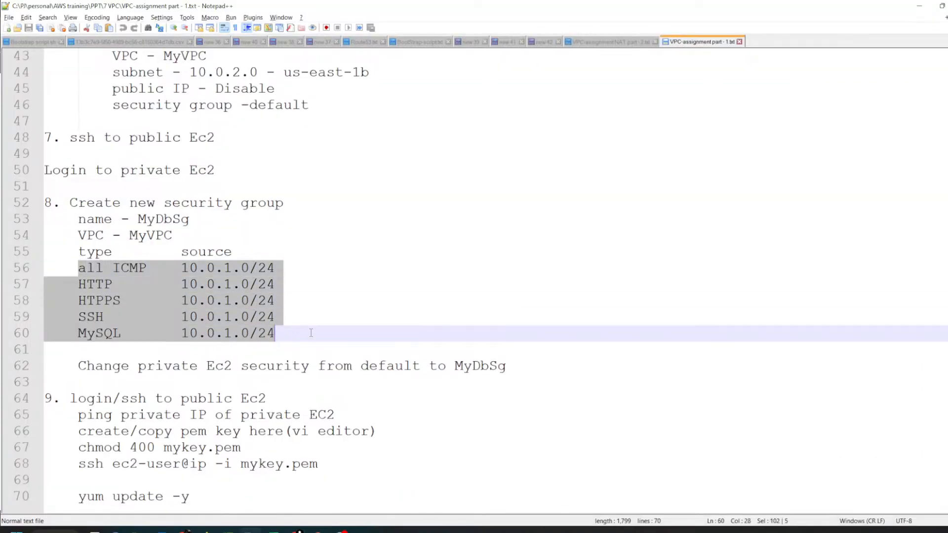
key("alt+Tab")
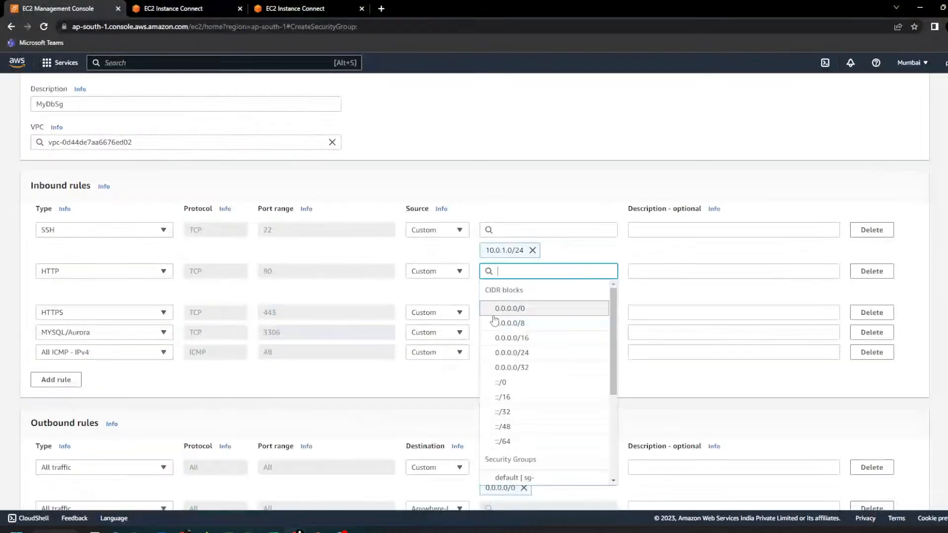
Step: Set the source of the HTTPS, MYSQL/Aurora and All ICMP - IPv4 inbound rules to 10.0.1.0/24
left_click(527, 315)
key("ctrl+v")
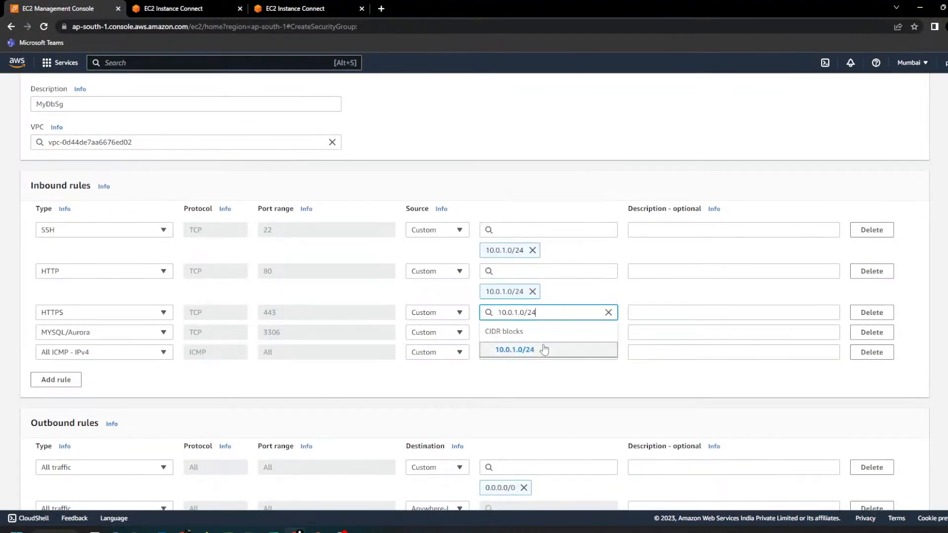
left_click(540, 337)
left_click(537, 354)
key("ctrl+v")
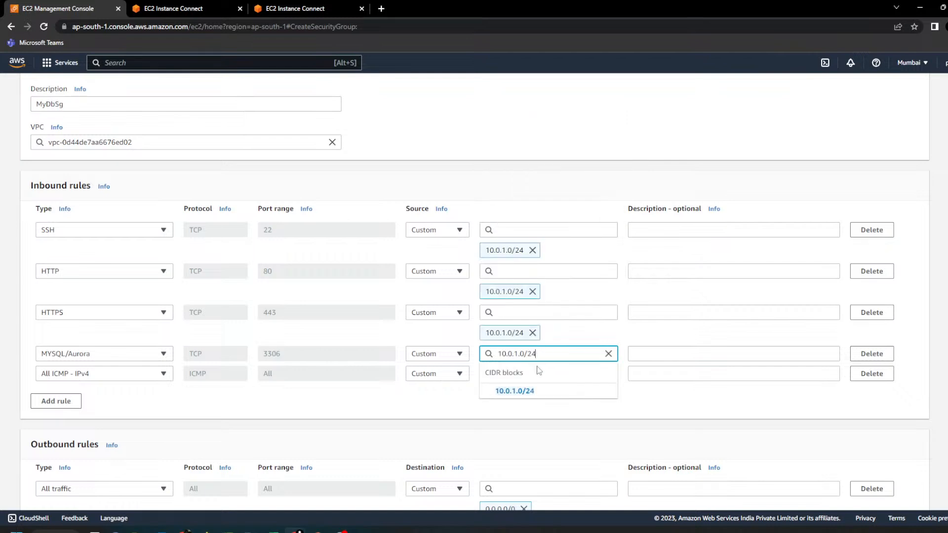
left_click(536, 392)
left_click(538, 395)
key("ctrl+v")
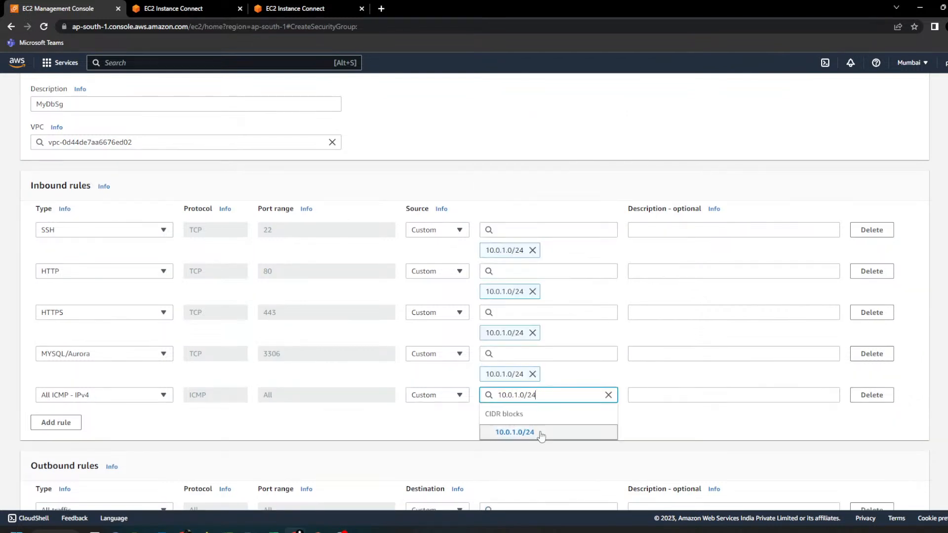
left_click(538, 435)
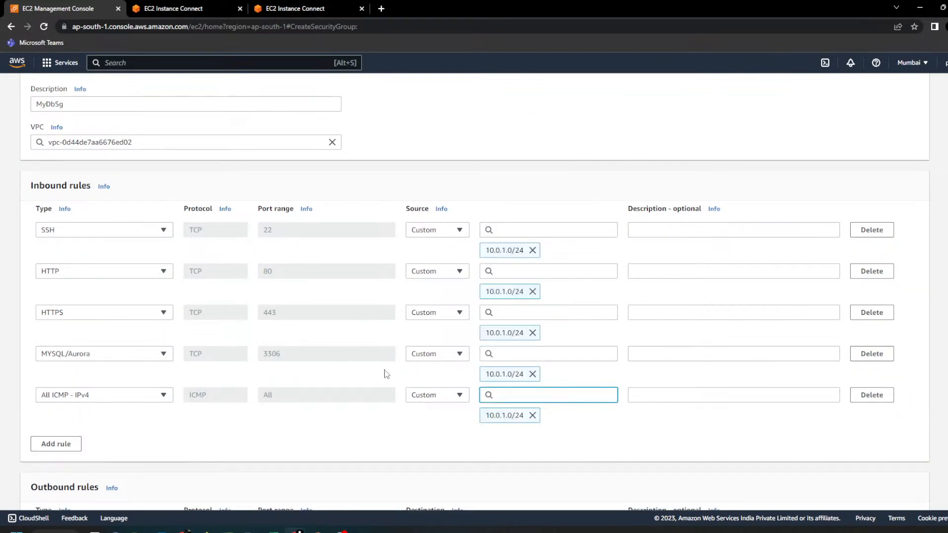
Step: Create the MyDbSg security group and review its inbound rules
scroll(387, 374, "down", 6)
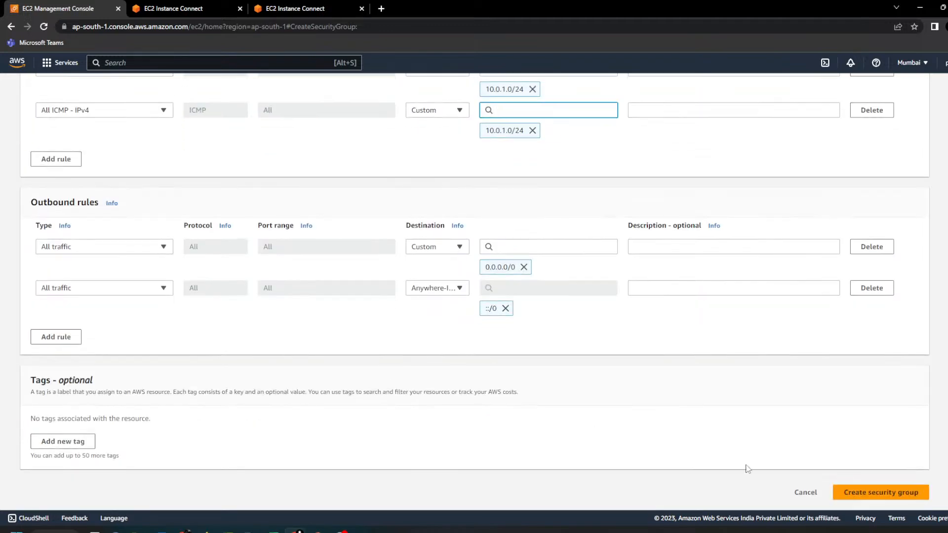
left_click(915, 493)
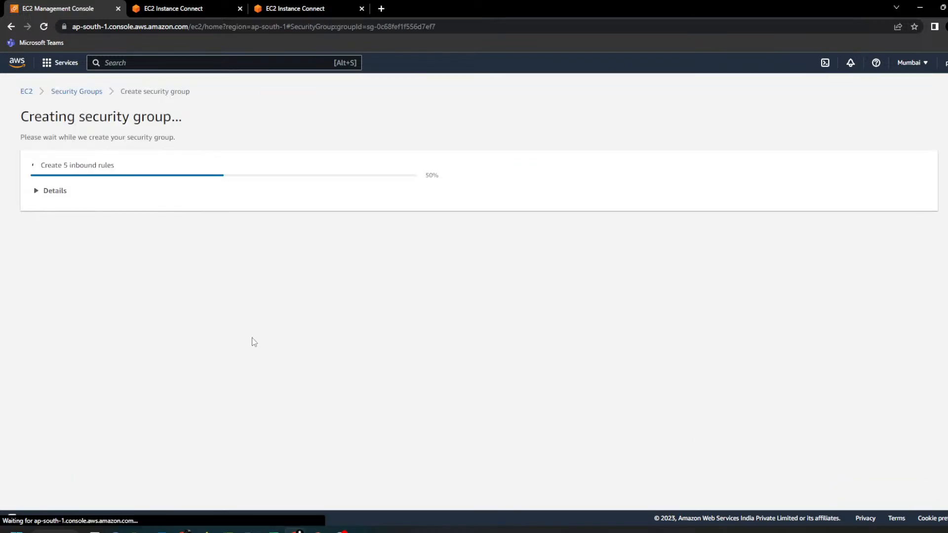
scroll(257, 350, "down", 1)
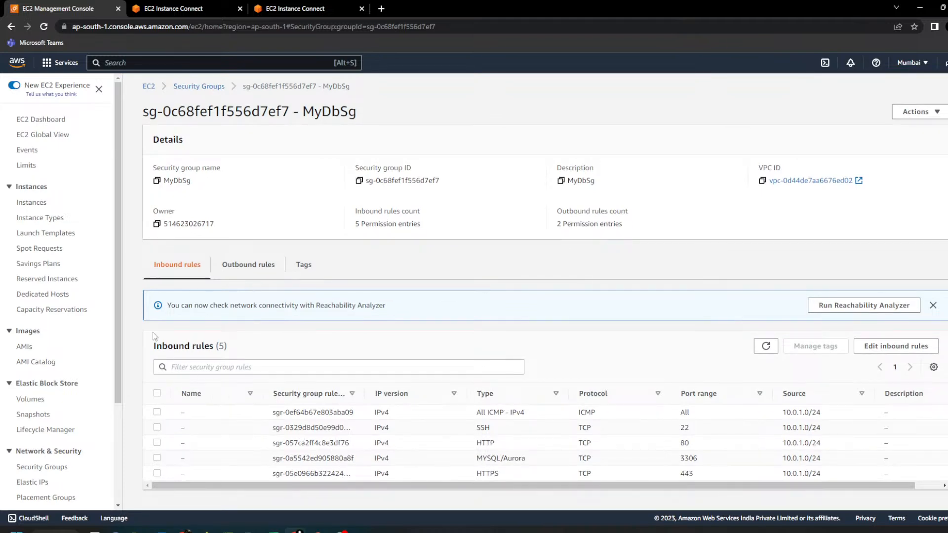
scroll(148, 334, "up", 1)
Step: Replace the default security group with MyDbSg on the private instance and save the change
left_click(33, 204)
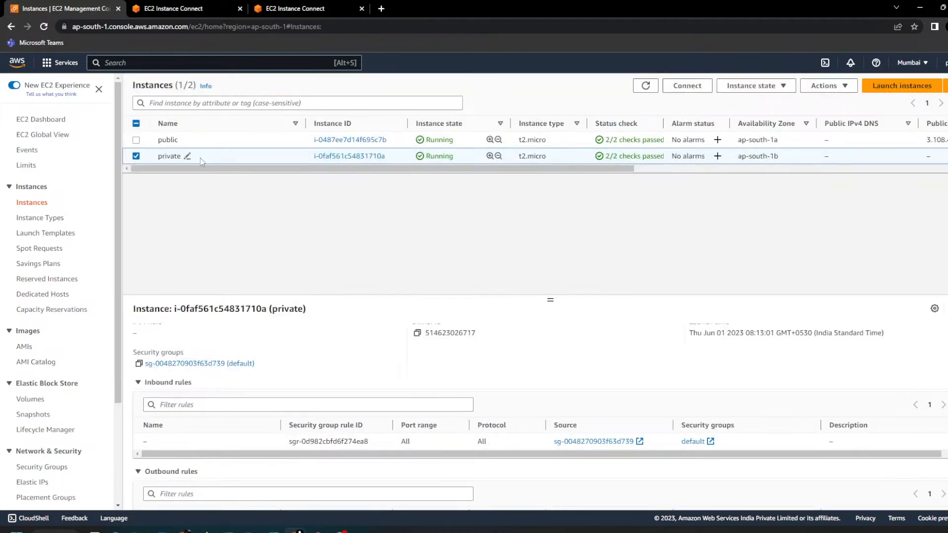
left_click(828, 85)
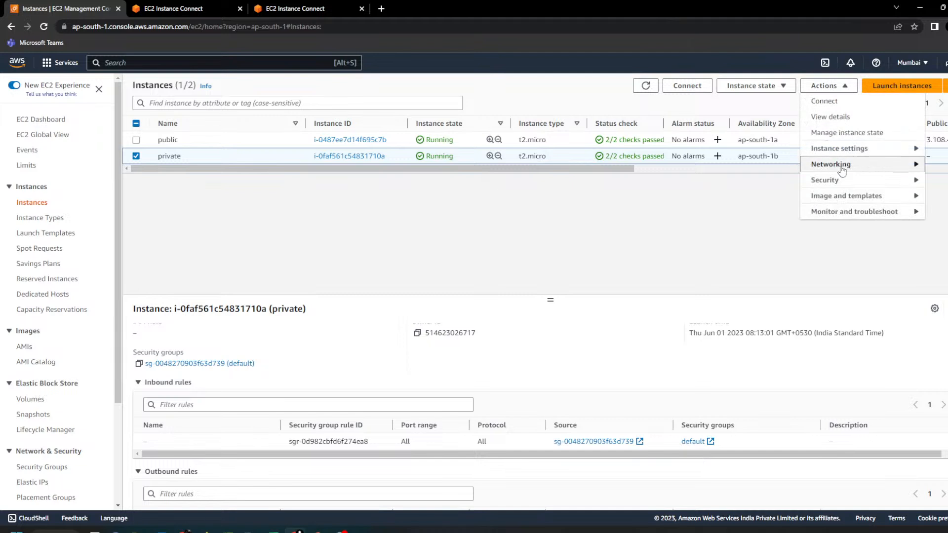
mouse_move(850, 188)
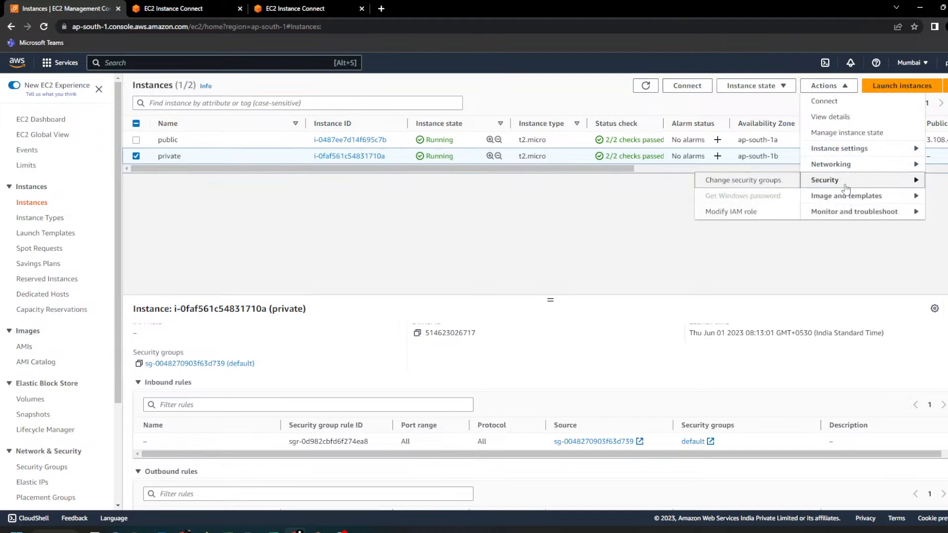
left_click(759, 188)
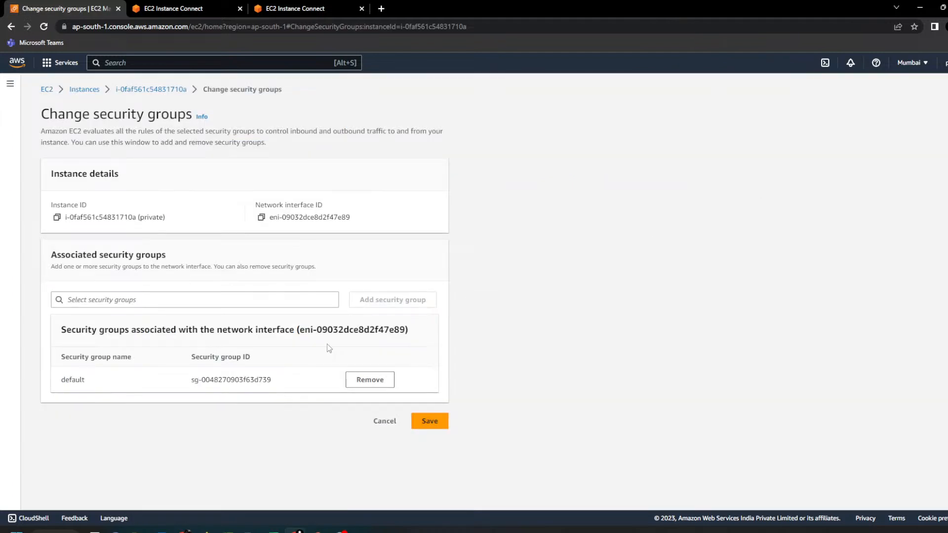
left_click(307, 303)
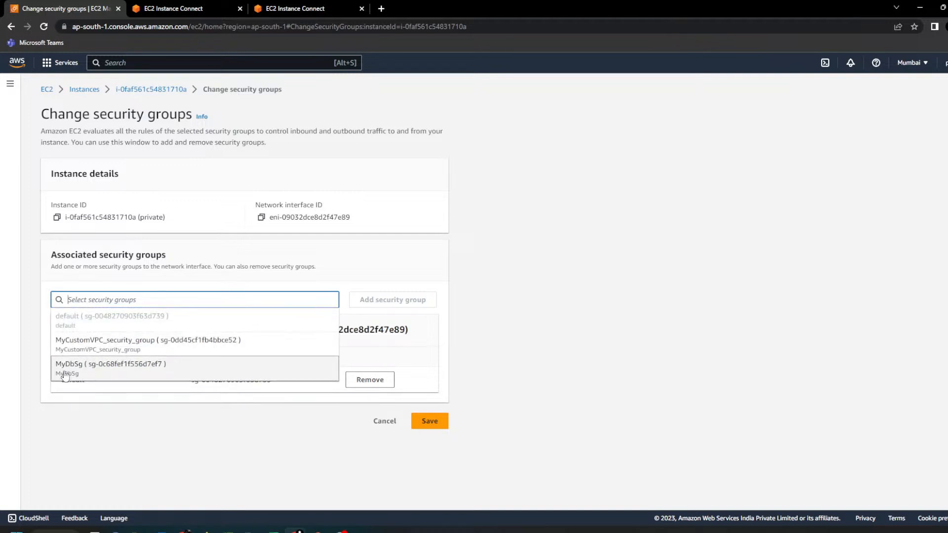
left_click(95, 376)
left_click(423, 300)
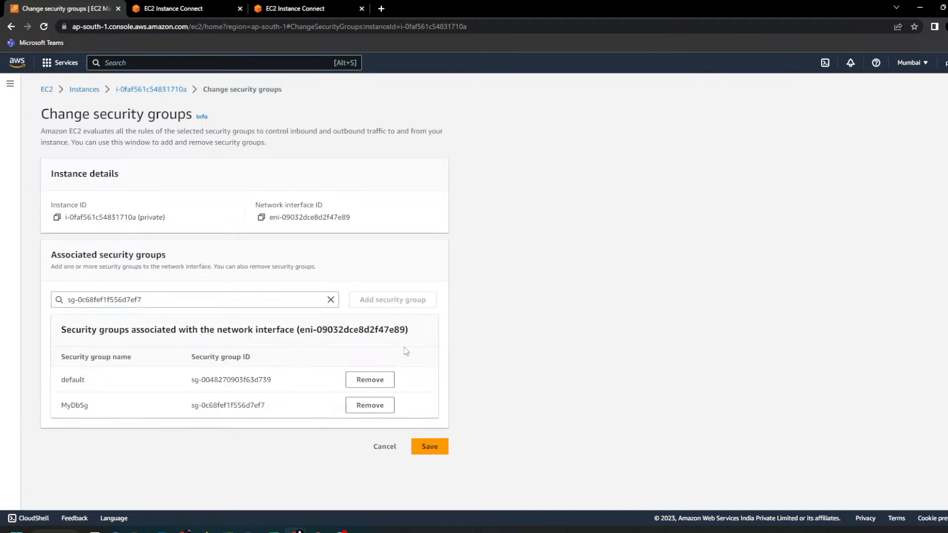
left_click(380, 383)
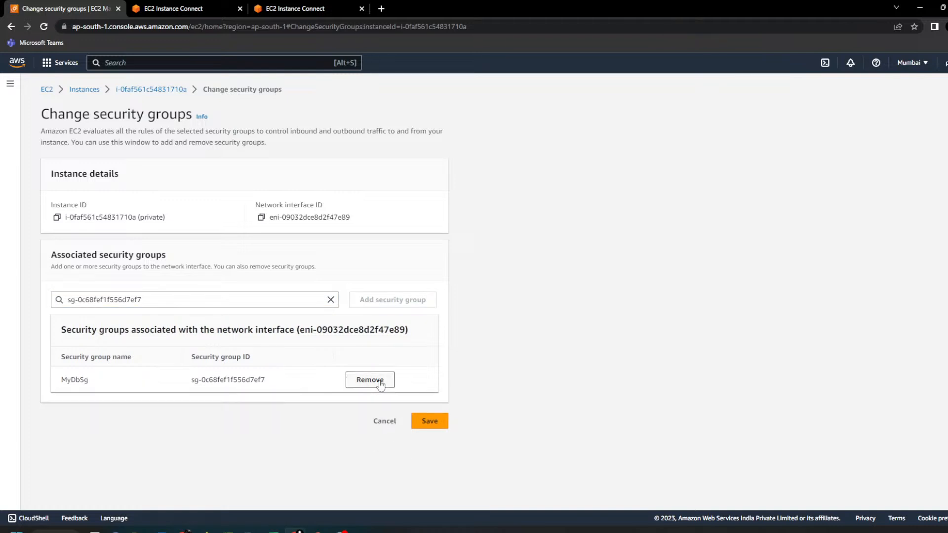
left_click(428, 420)
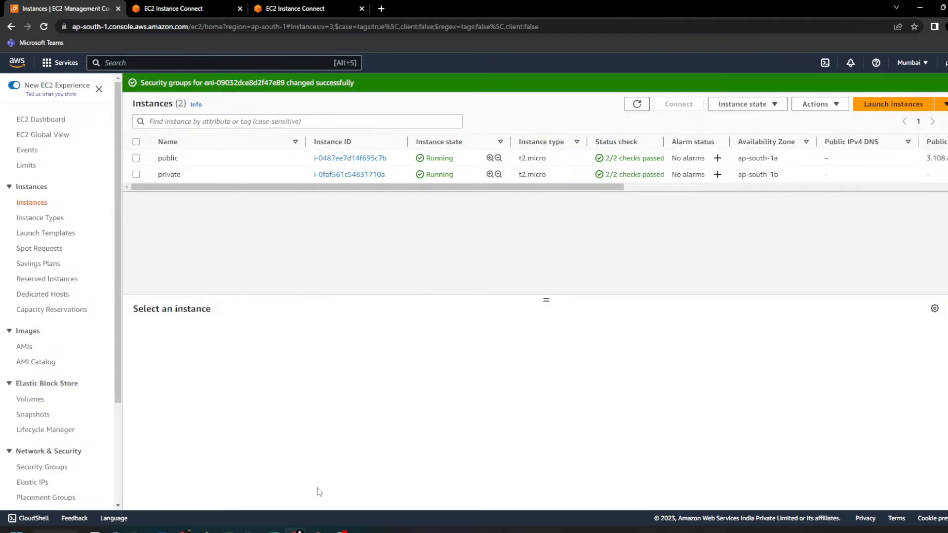
Step: Replace MyDbSg with the default security group on the private instance, save, and check the instance's security details
left_click(278, 6)
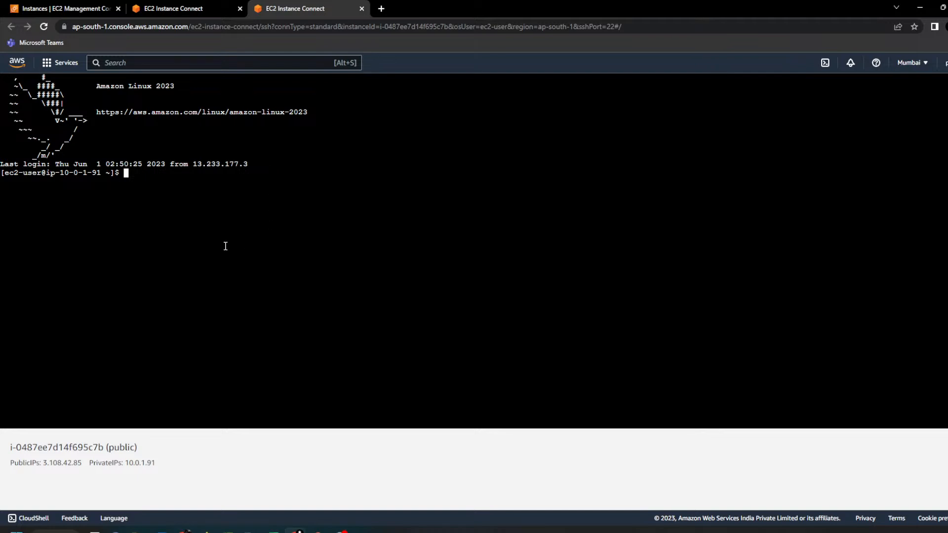
left_click(107, 8)
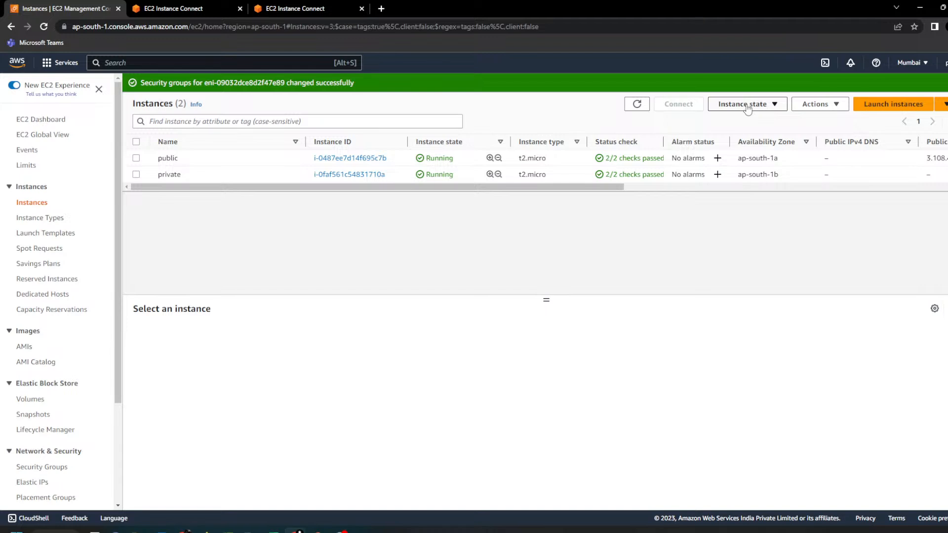
left_click(292, 176)
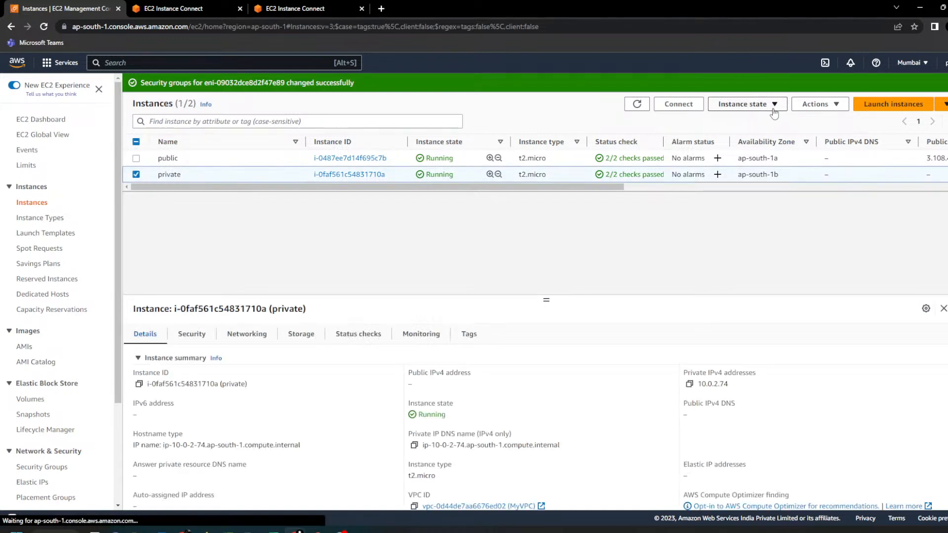
left_click(774, 105)
left_click(817, 105)
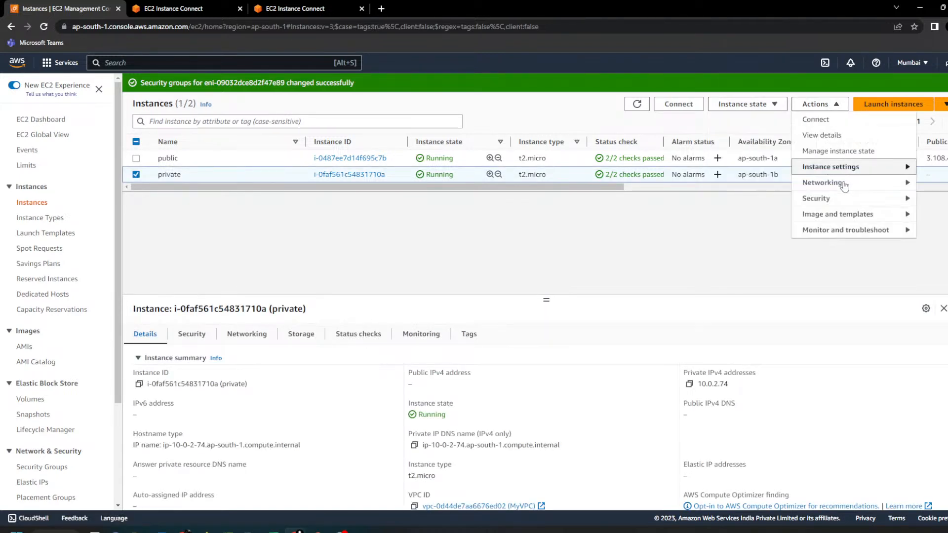
mouse_move(820, 198)
left_click(736, 197)
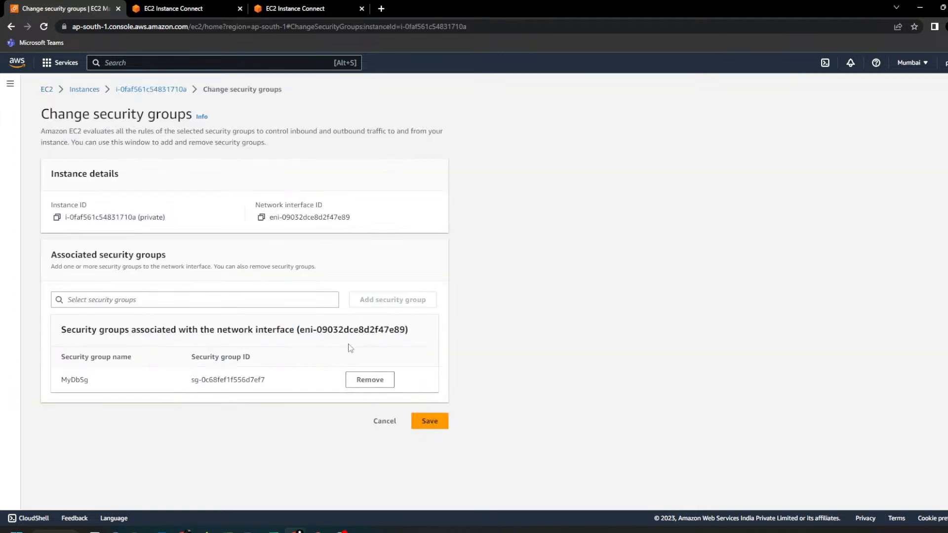
left_click(323, 305)
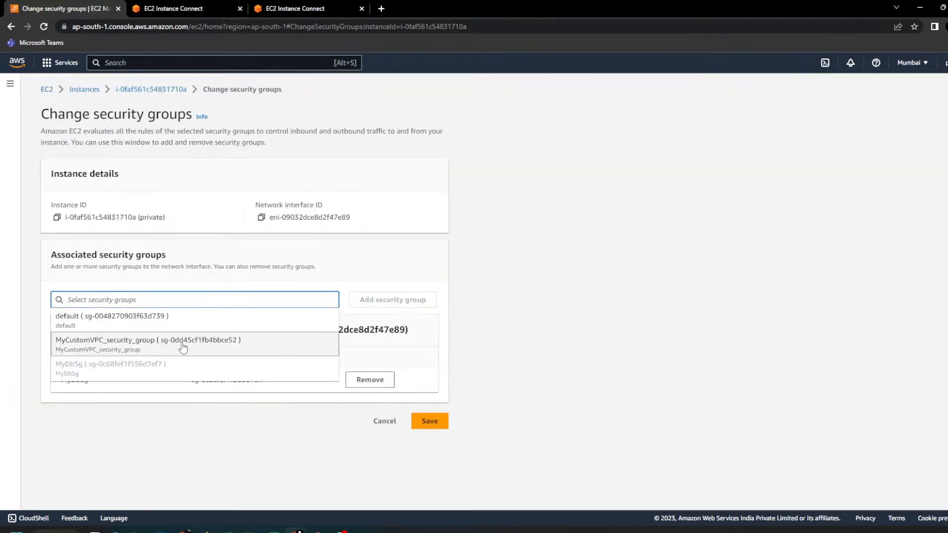
left_click(178, 318)
left_click(381, 302)
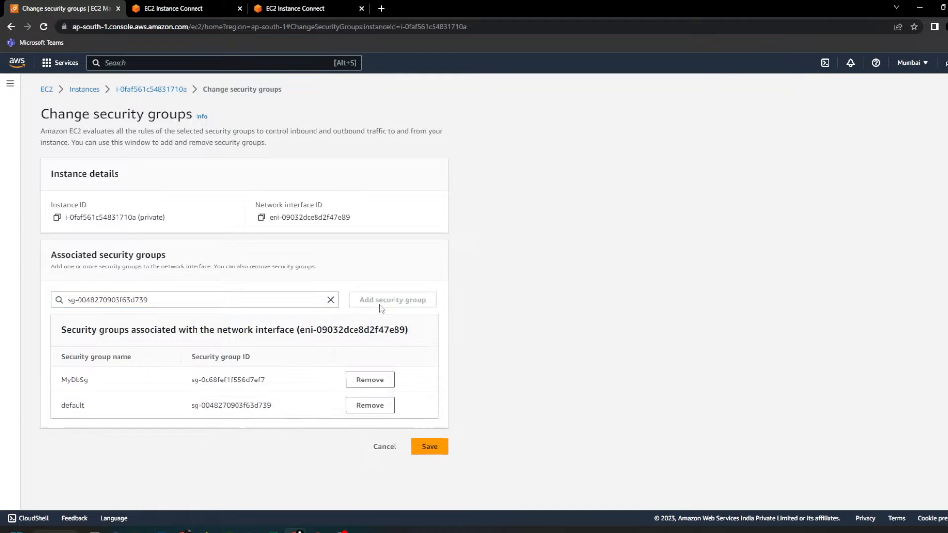
left_click(374, 381)
left_click(430, 421)
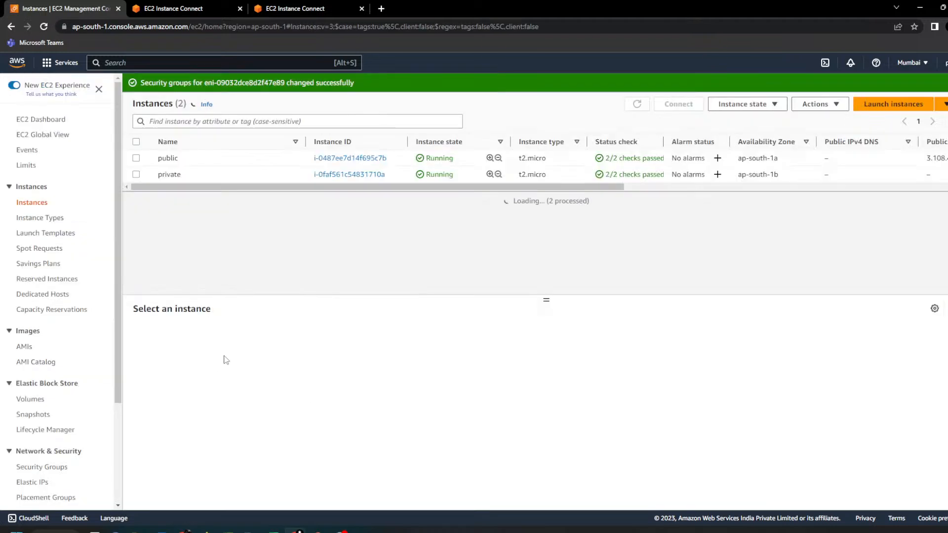
left_click(213, 177)
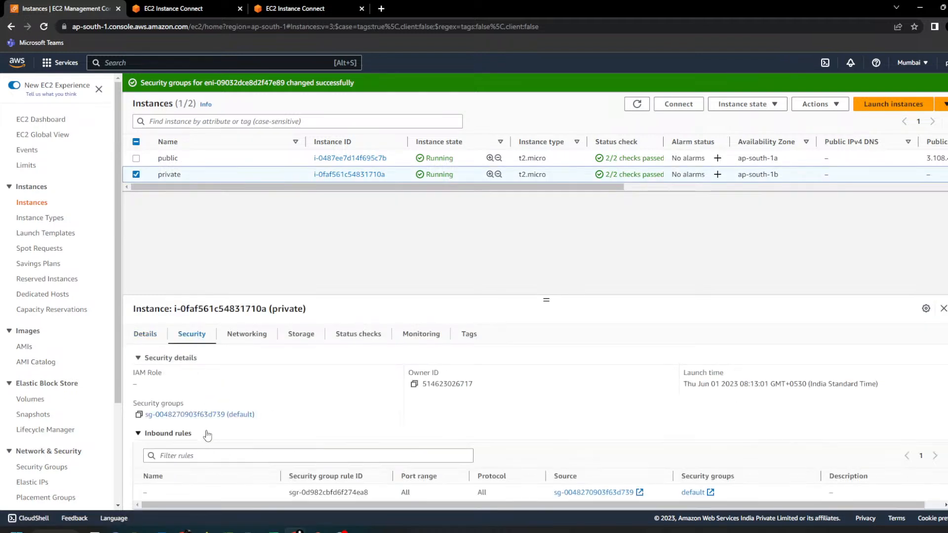
Step: Begin a ping command in the public instance's terminal and copy the private instance's private IPv4 address
left_click(285, 10)
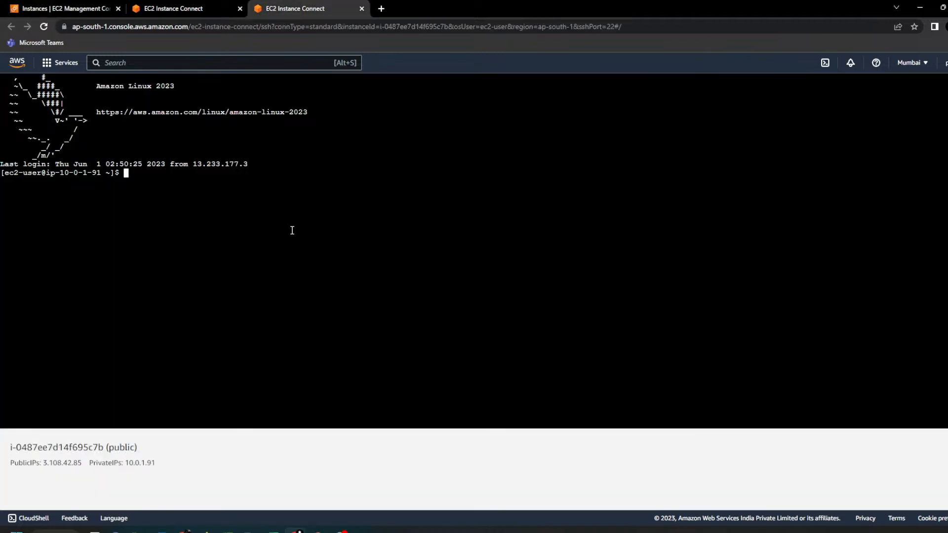
type("[ing")
key("BackSpace")
key("BackSpace")
key("BackSpace")
key("BackSpace")
type("ping")
left_click(91, 6)
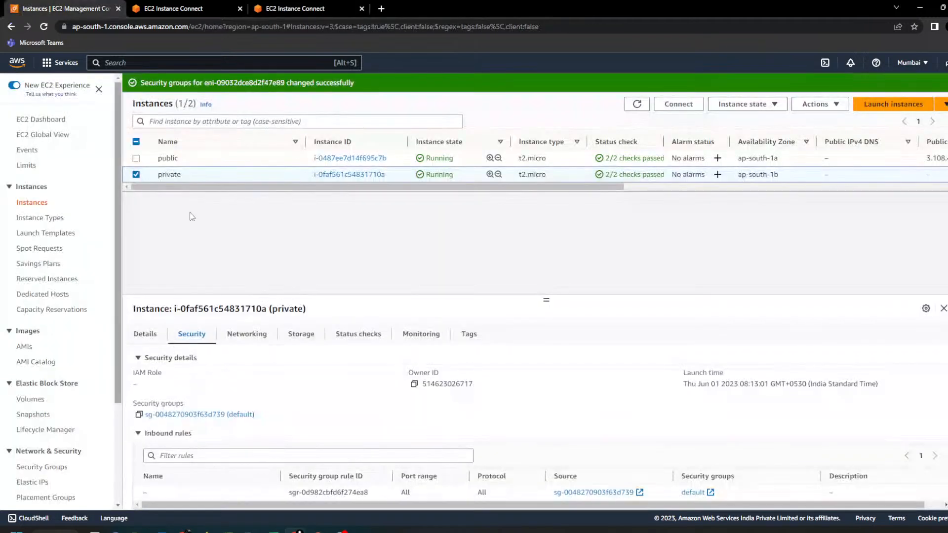
left_click(145, 336)
left_click(690, 385)
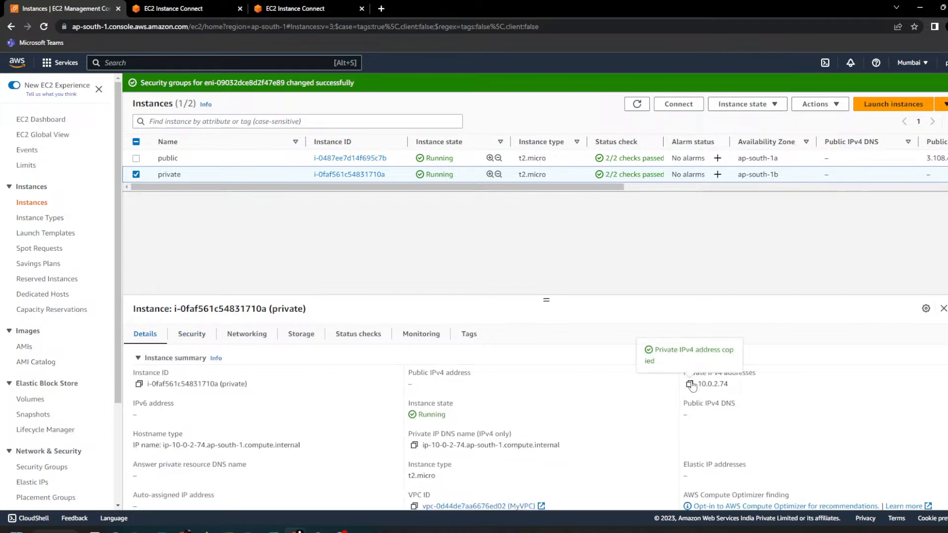
Step: Complete the ping command with 10.0.2.74 in the enlarged public instance terminal and run it
left_click(301, 7)
scroll(427, 253, "up", 5)
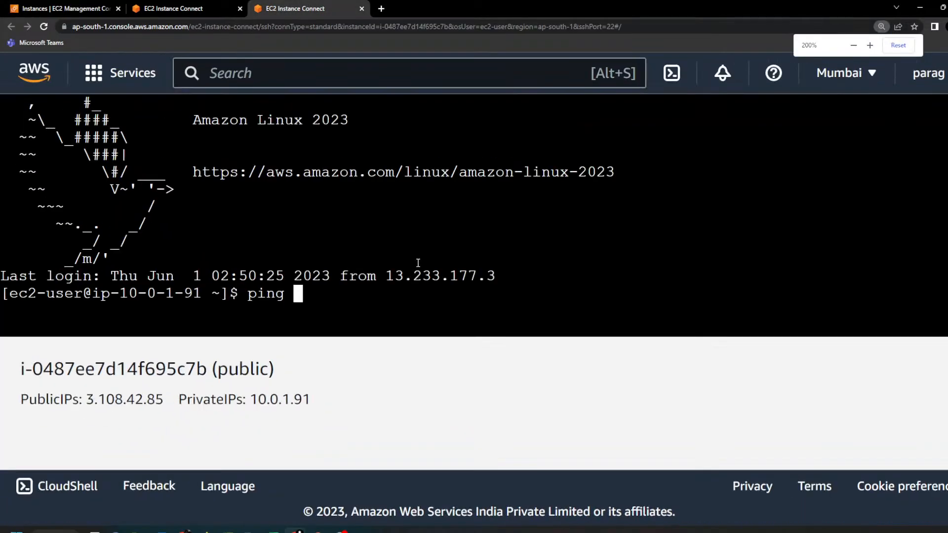
scroll(418, 264, "down", 2)
right_click(371, 180)
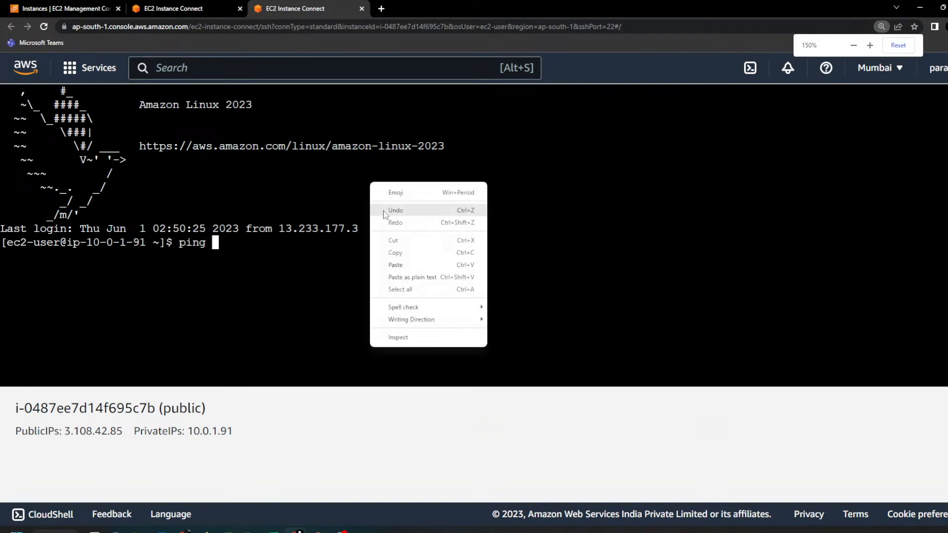
left_click(411, 265)
key("Return")
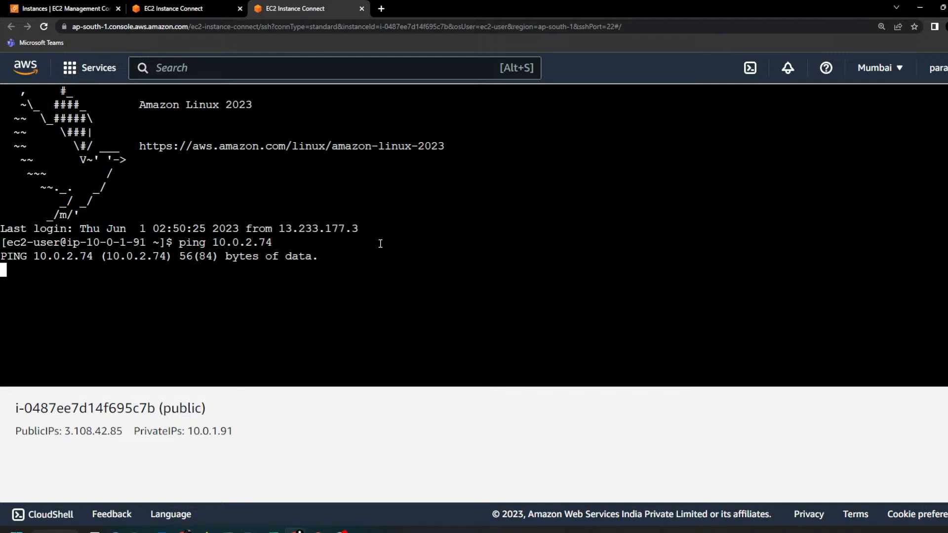
Step: Switch to the PowerPoint slide show and draw an arrow from the public subnet instance to the private subnet instance
mouse_move(318, 531)
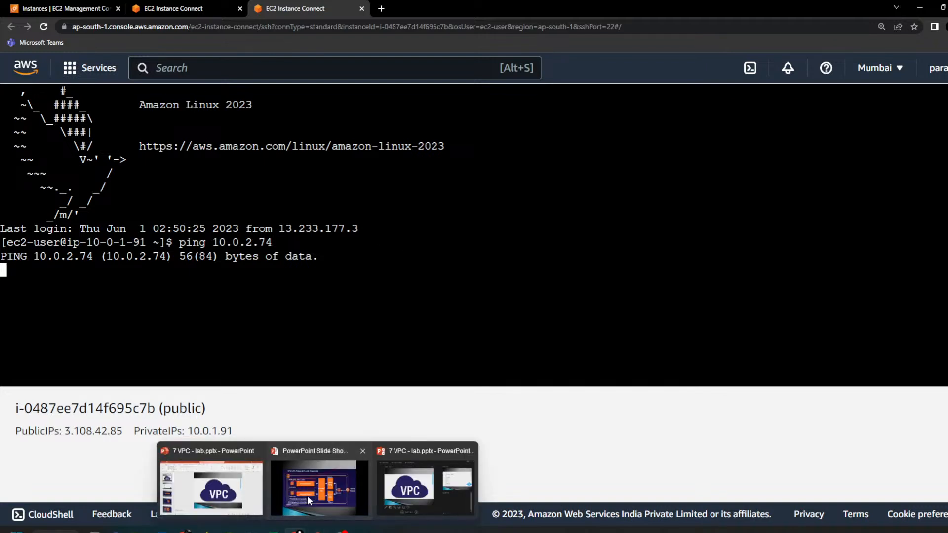
left_click(308, 494)
mouse_move(212, 233)
left_mouse_down()
mouse_move(166, 309)
mouse_move(184, 325)
left_mouse_up()
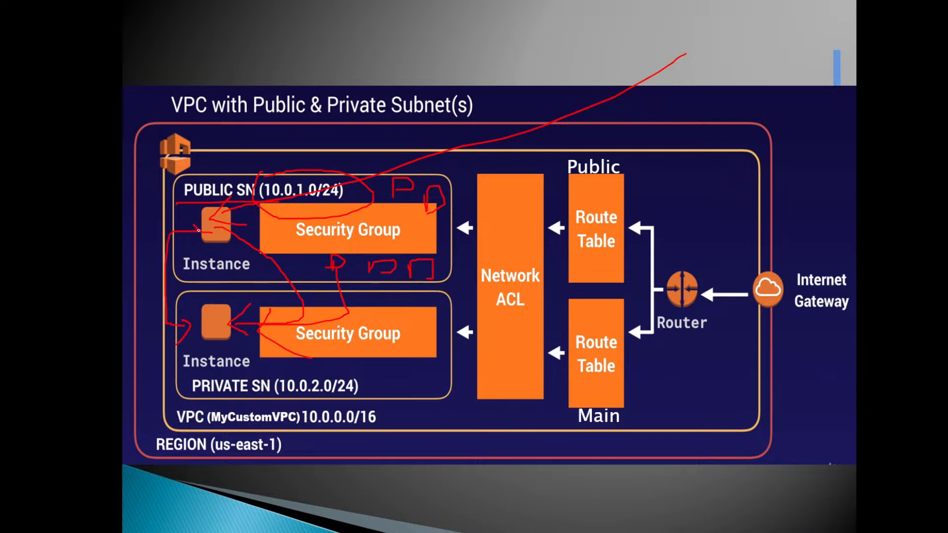
Step: Switch from the slide show to the EC2 console's instance list and open the private instance's security group settings
key("alt+Tab")
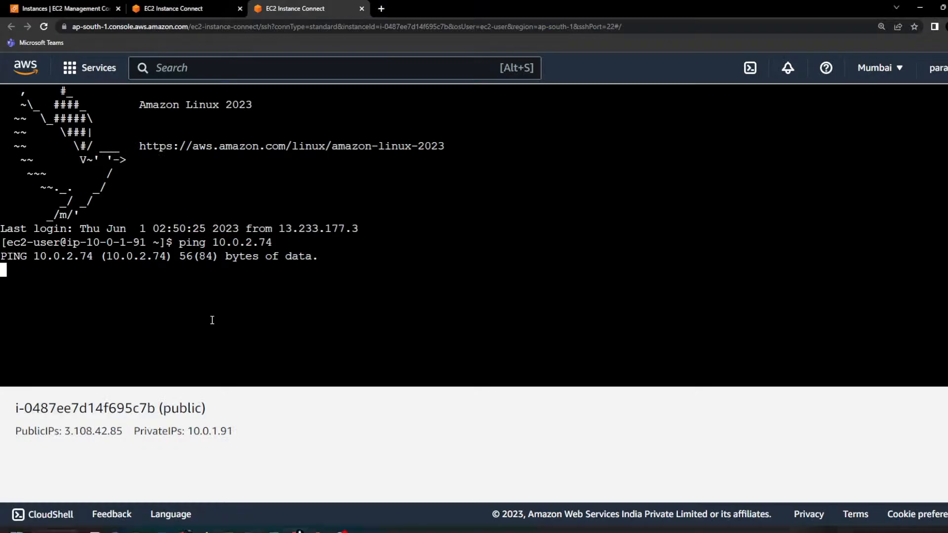
left_click(75, 11)
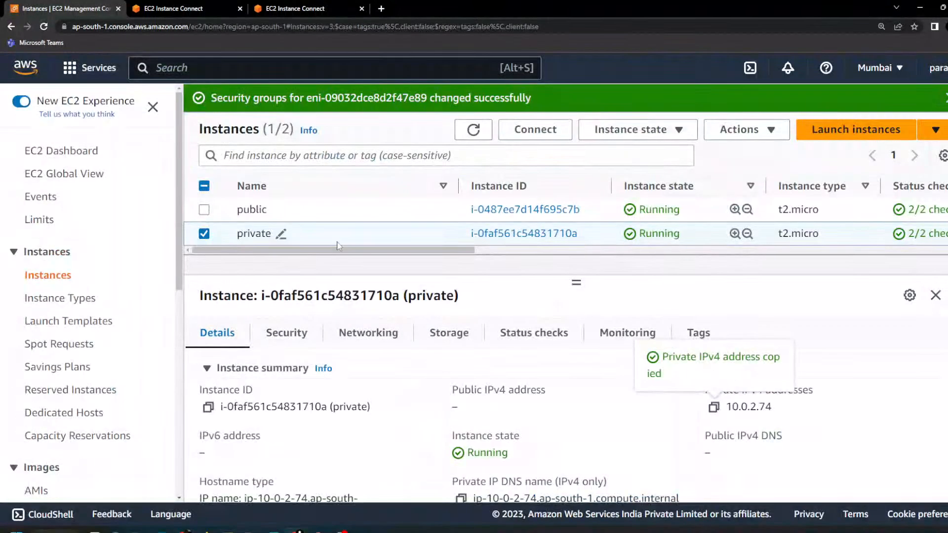
key("ctrl+minus")
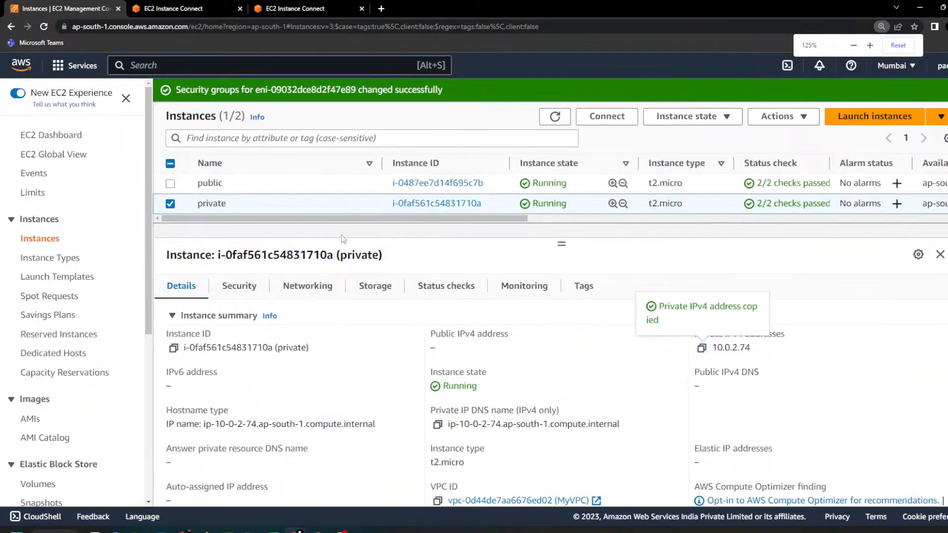
key("ctrl+minus")
key("ctrl+plus")
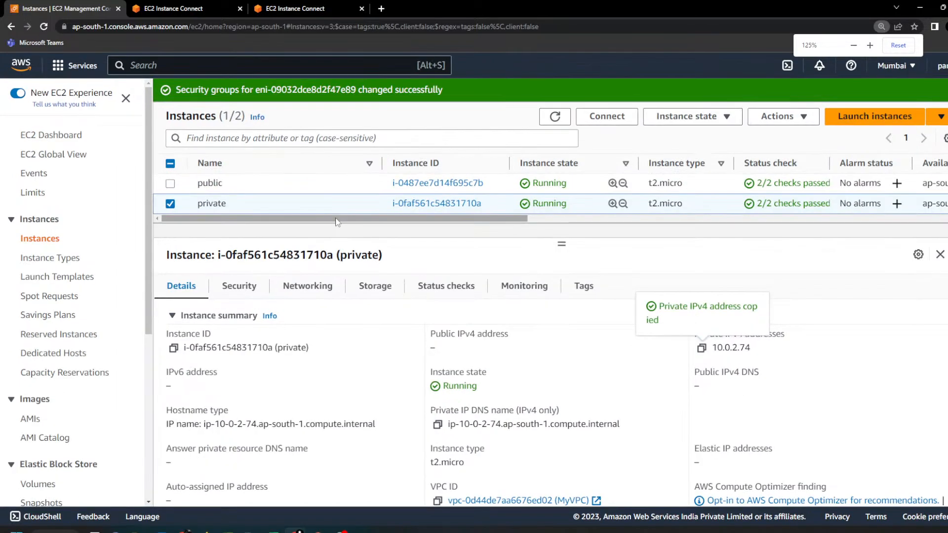
left_click(781, 117)
mouse_move(806, 237)
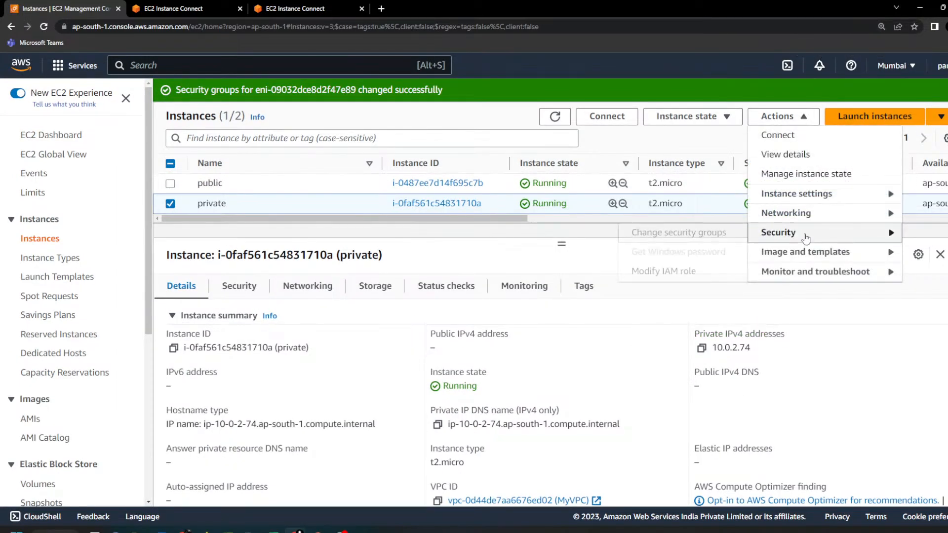
left_click(679, 233)
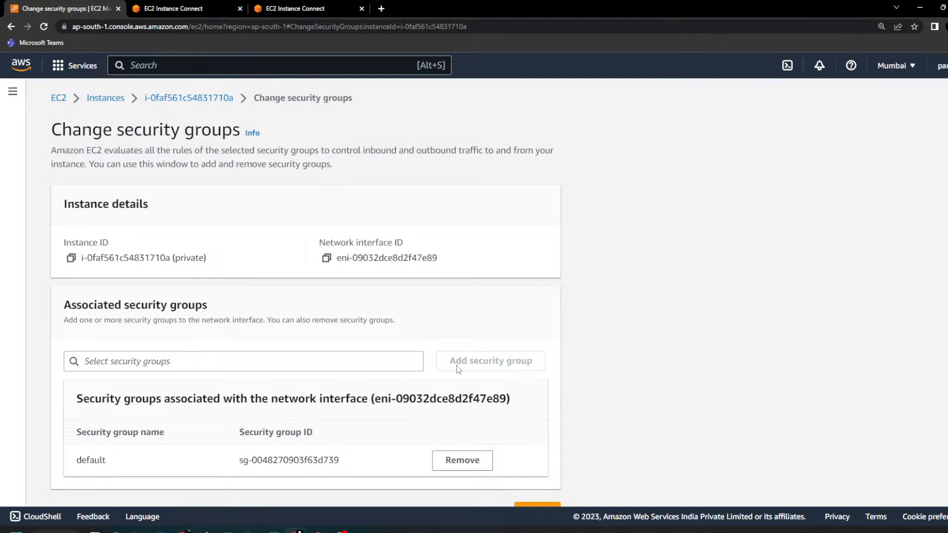
Step: Replace the default security group with MyDbSg on the private instance and save the change
left_click(373, 364)
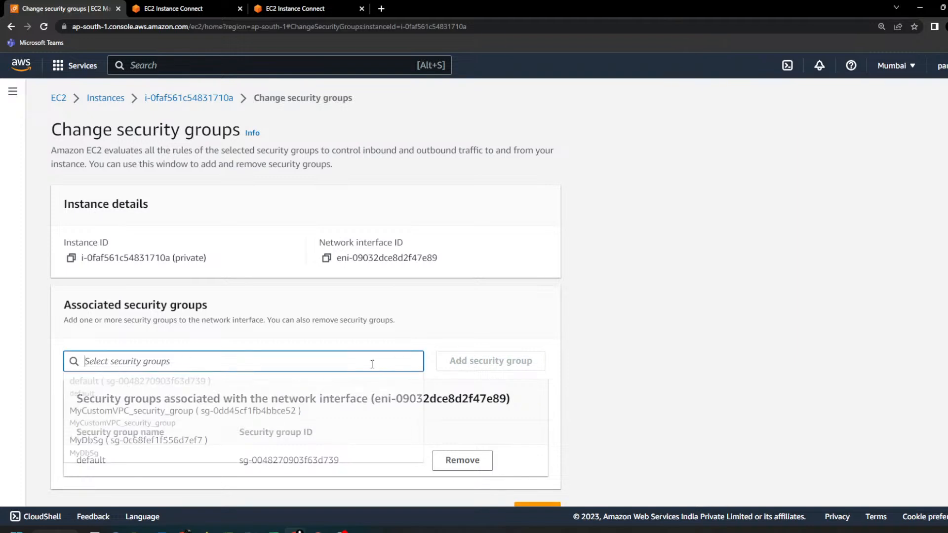
left_click(153, 441)
left_click(459, 363)
scroll(462, 410, "down", 1)
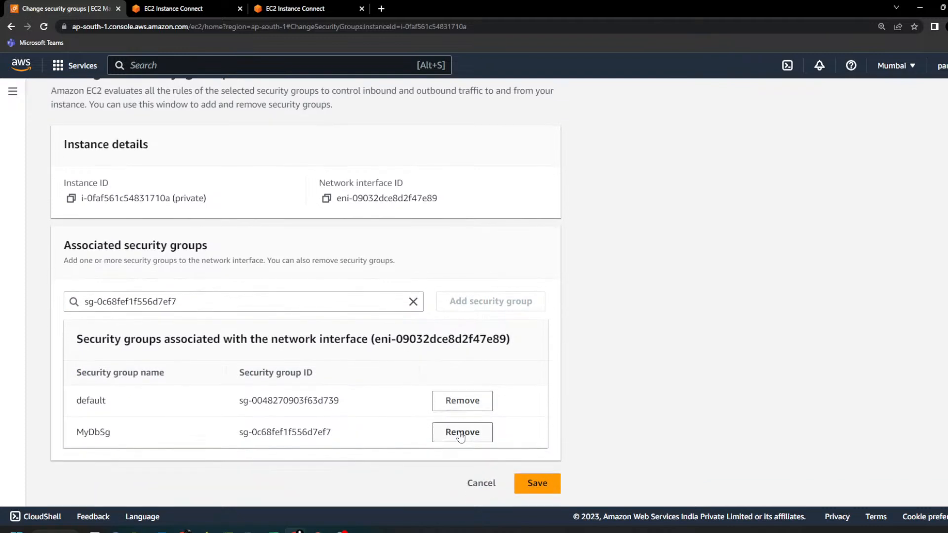
left_click(463, 401)
left_click(538, 484)
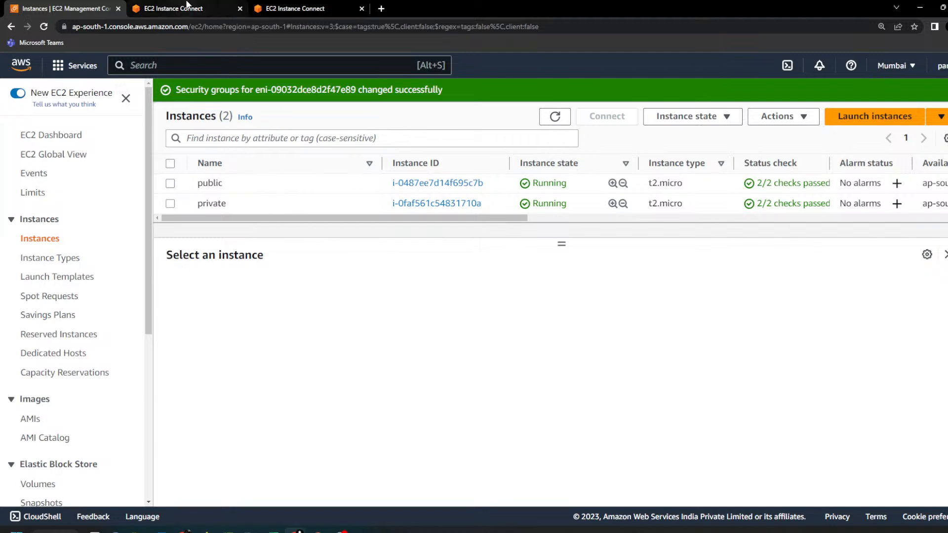
Step: Check the running ping in the public instance's terminal, stop it and add several blank prompt lines
left_click(291, 8)
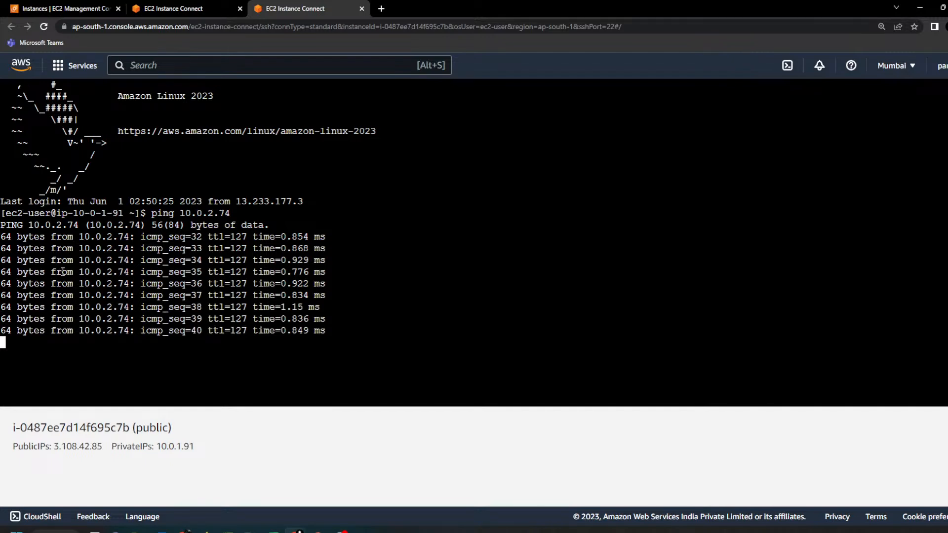
key("ctrl+c")
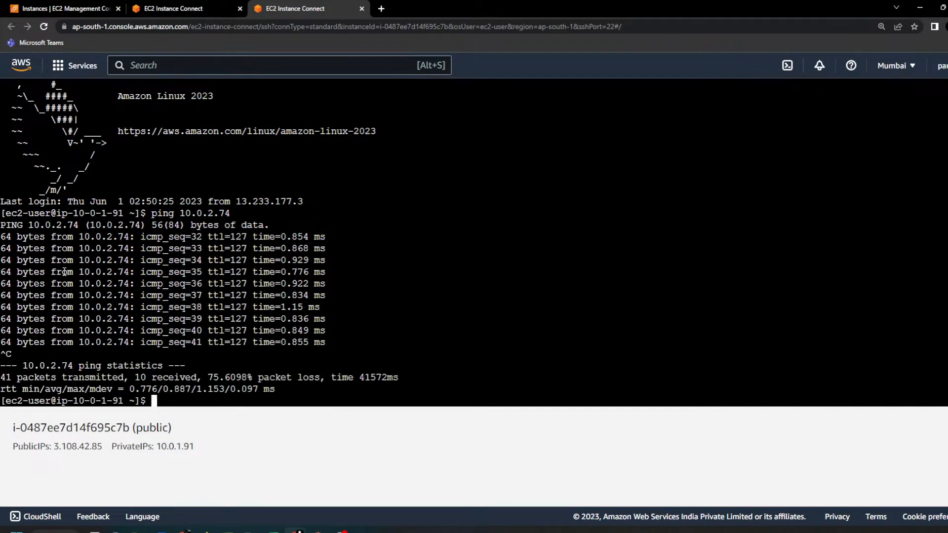
key("Return")
key("Return")
key("Return")
key("Return")
key("Return")
key("Return")
key("Return")
key("Return")
key("Return")
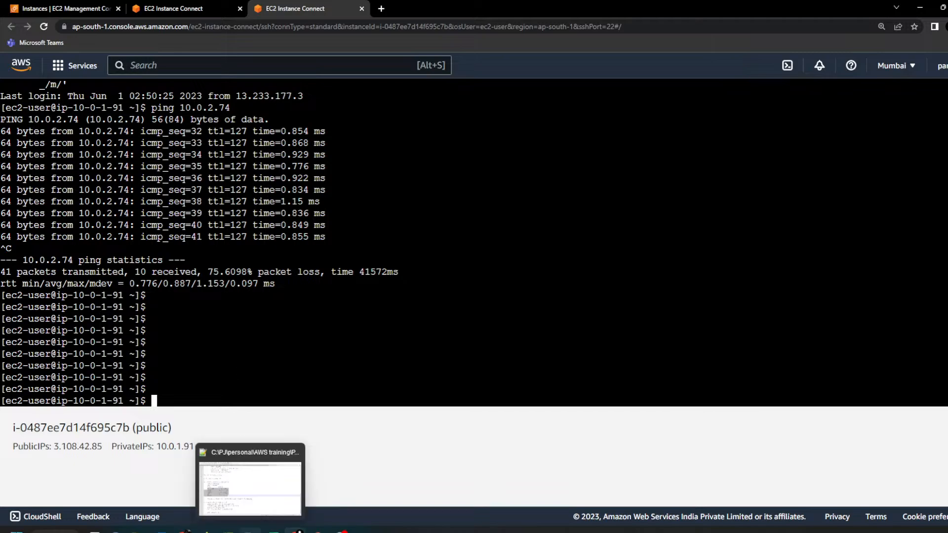
Step: Switch to Notepad++ and write the ssh syntax "ssh user@ip -i key" in the empty new 43 note
left_click(250, 532)
double_click(771, 42)
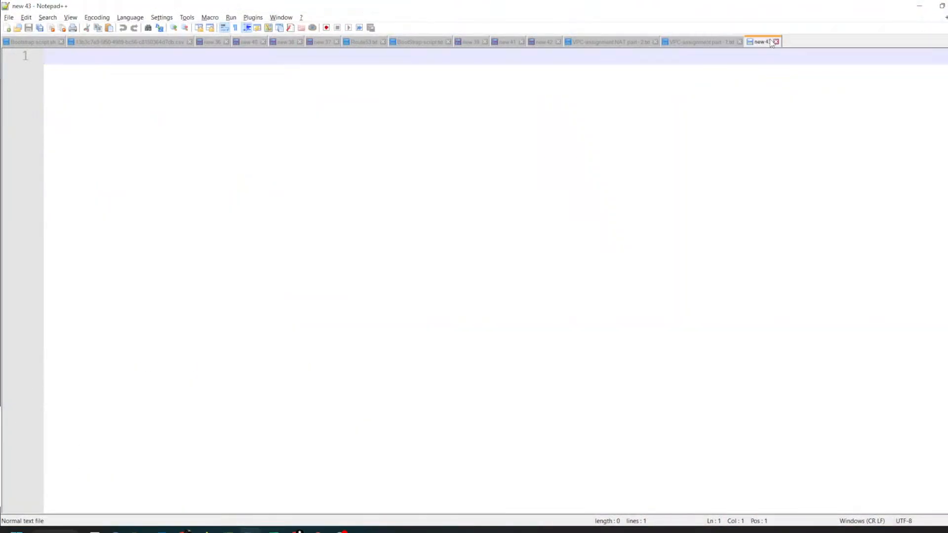
type("ssh ")
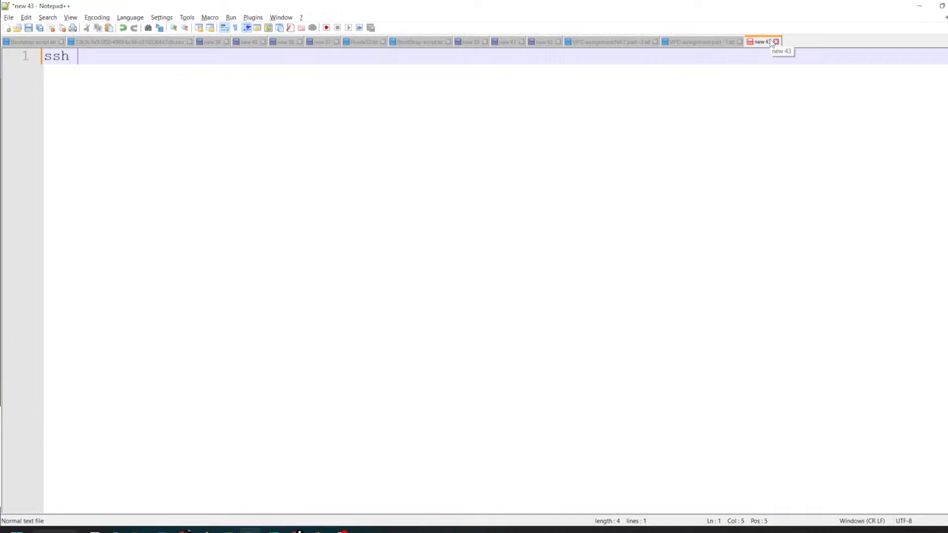
type("user@ip")
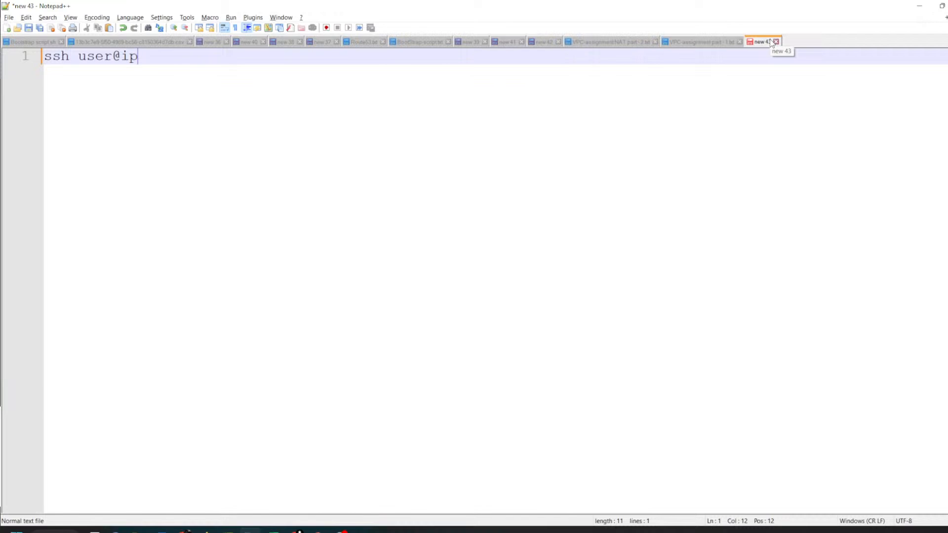
type(" -i key")
Step: Review the public EC2 login, ping and ssh lines in section 9 of VPC-assignment part - 1.txt, then return to the new 43 note
left_click(705, 42)
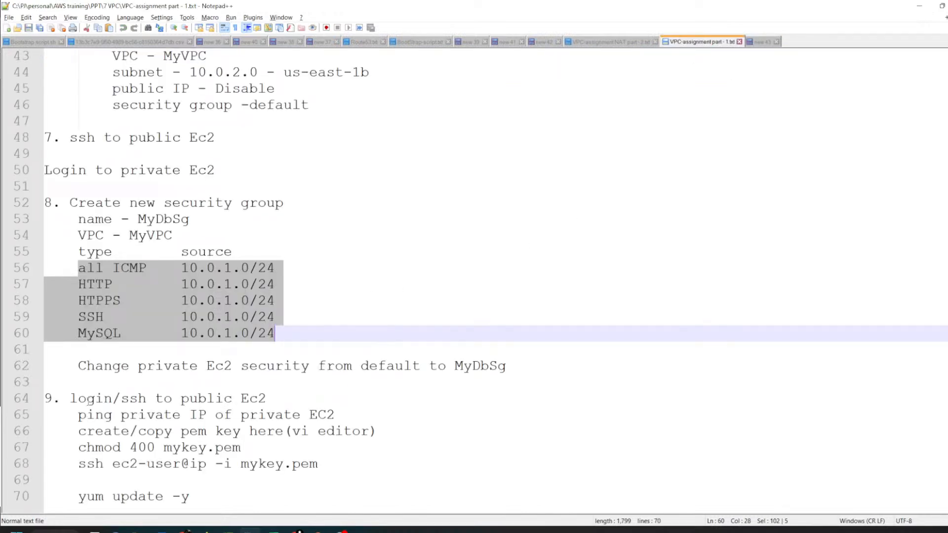
left_click_drag(70, 399, 277, 401)
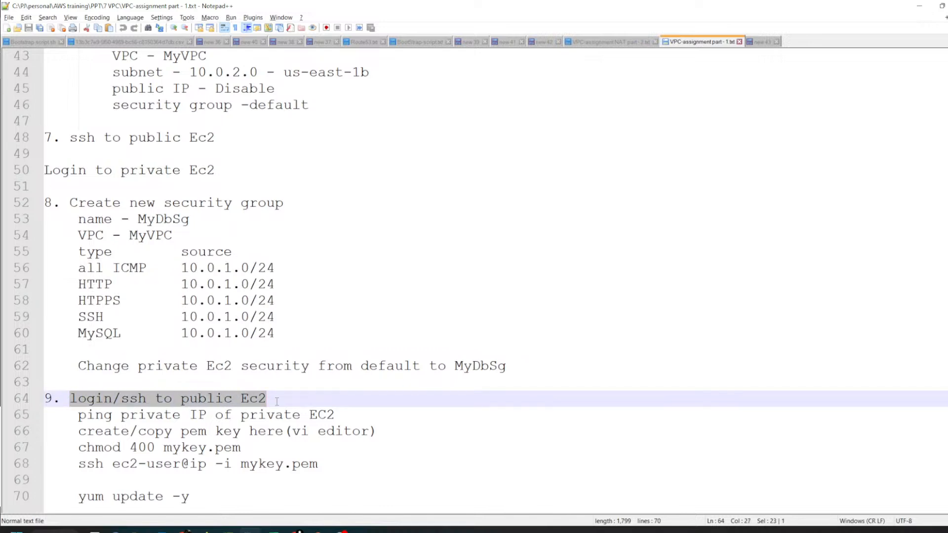
left_click_drag(97, 416, 335, 415)
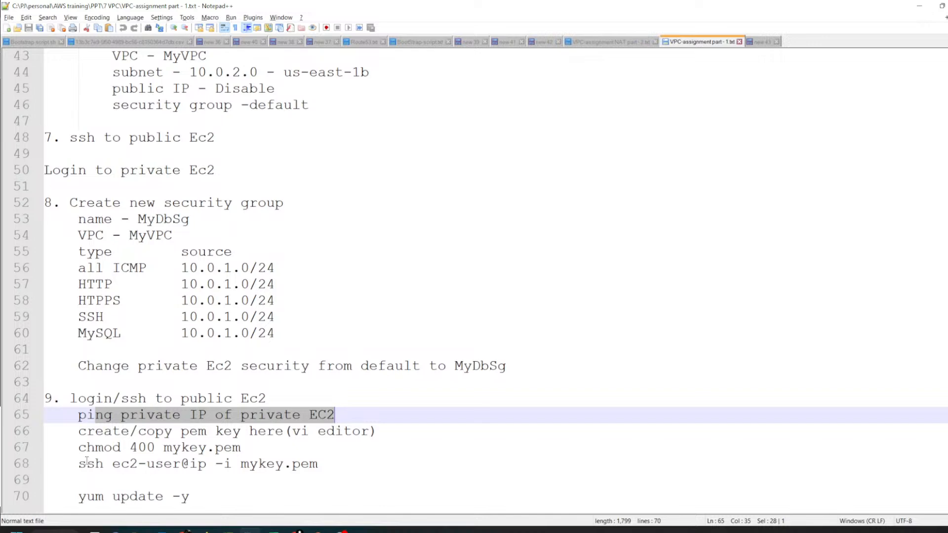
left_click_drag(87, 464, 326, 468)
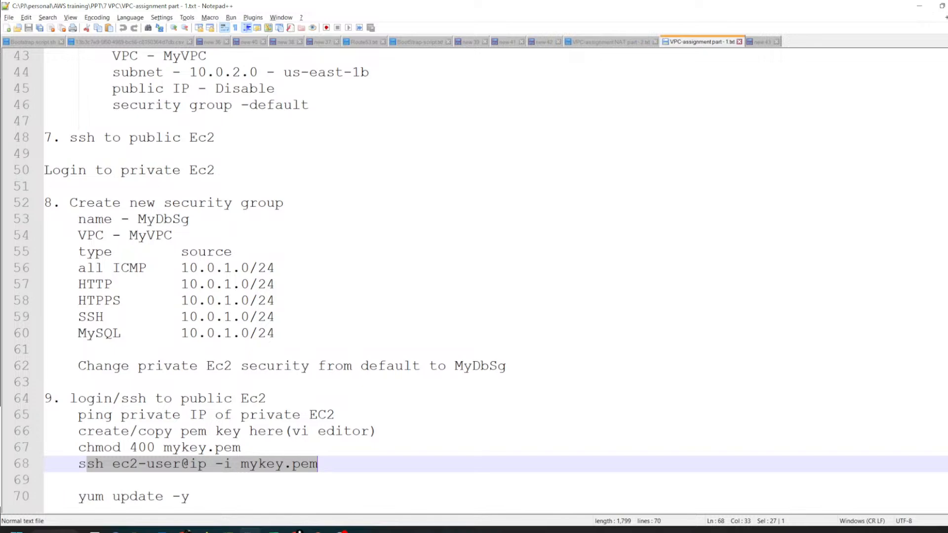
left_click(764, 43)
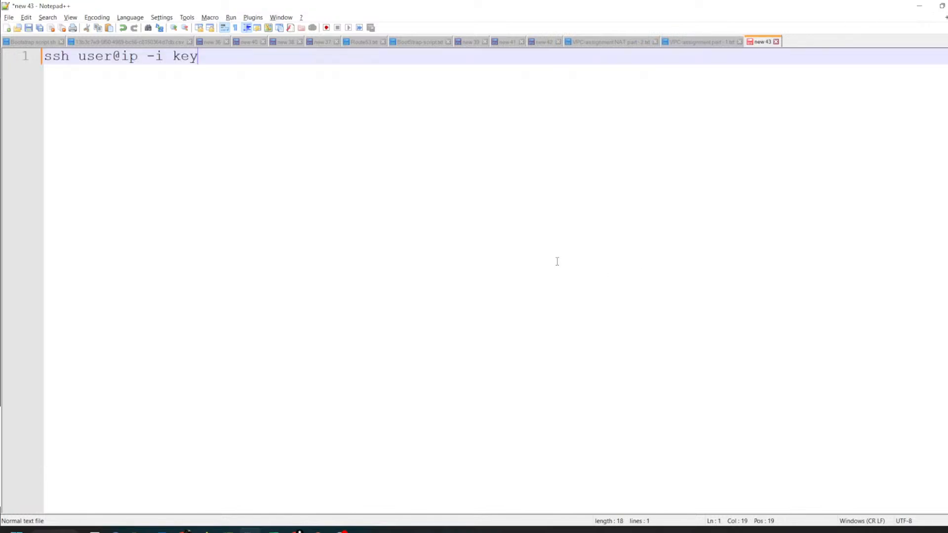
key("alt+Tab")
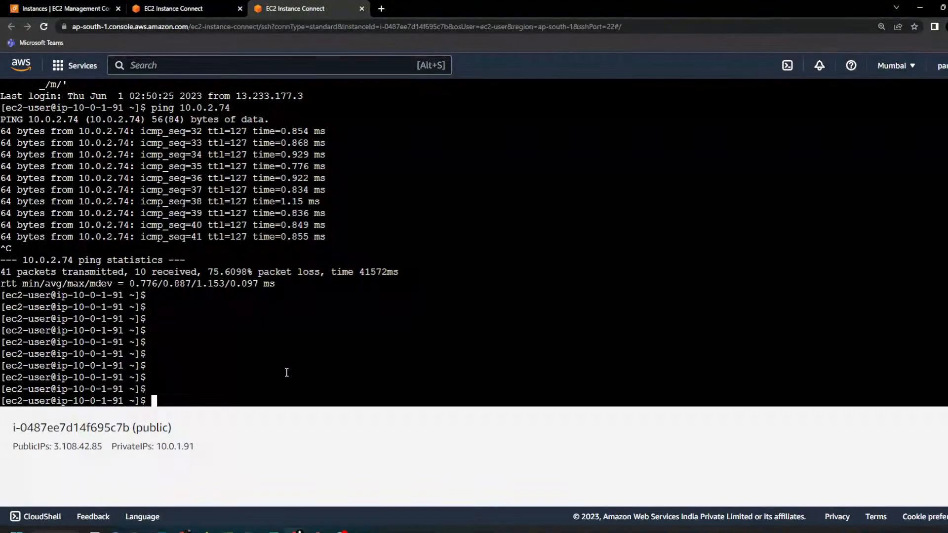
type("ssh ec2-user@")
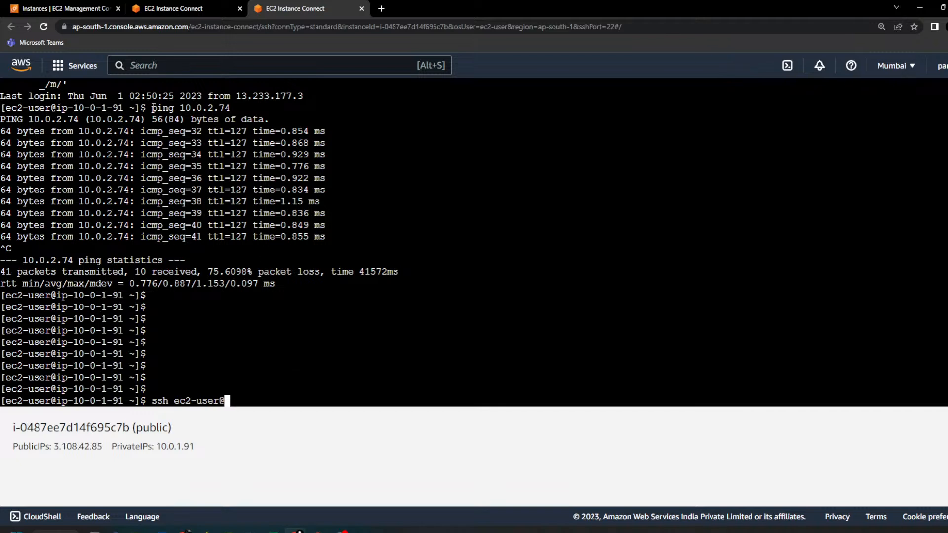
left_click_drag(181, 108, 230, 108)
right_click(394, 209)
left_click(401, 247)
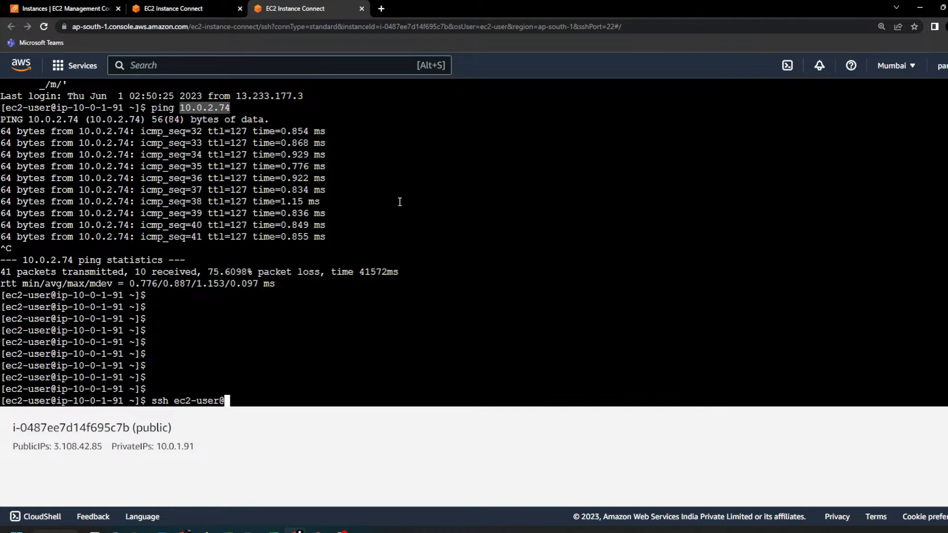
right_click(397, 200)
left_click(441, 260)
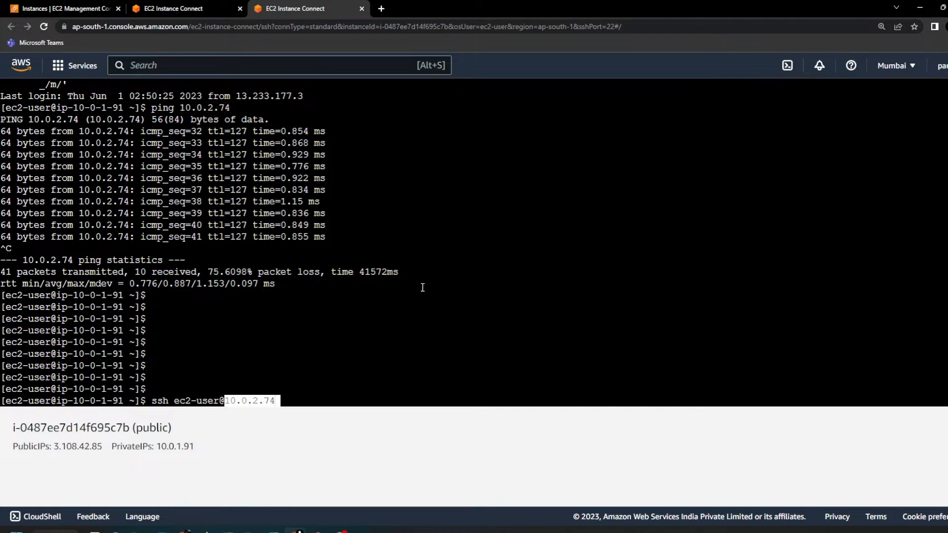
key("Return")
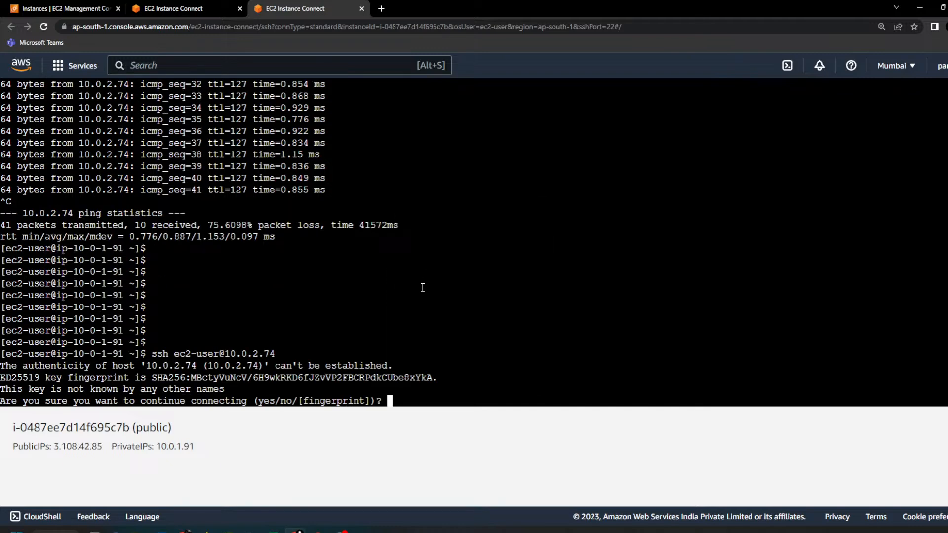
Step: Accept the private instance's host key with "yes" and add a few blank prompt lines
type("y")
key("Return")
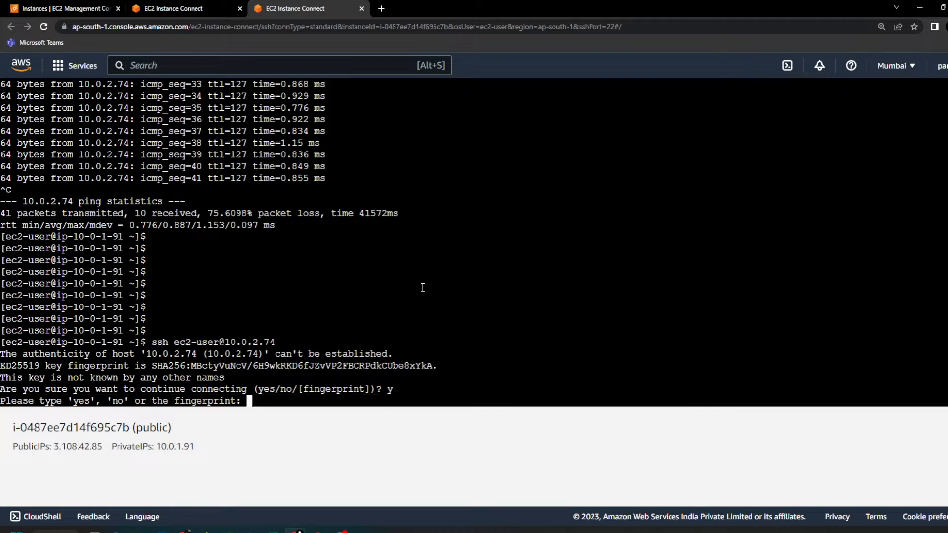
type("yes")
key("Return")
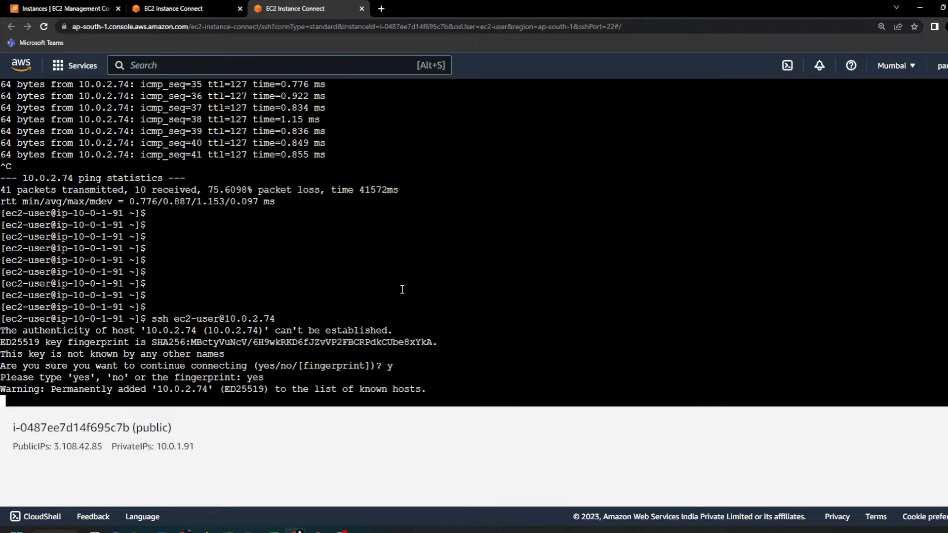
key("Return")
key("Return")
key("Return")
key("Return")
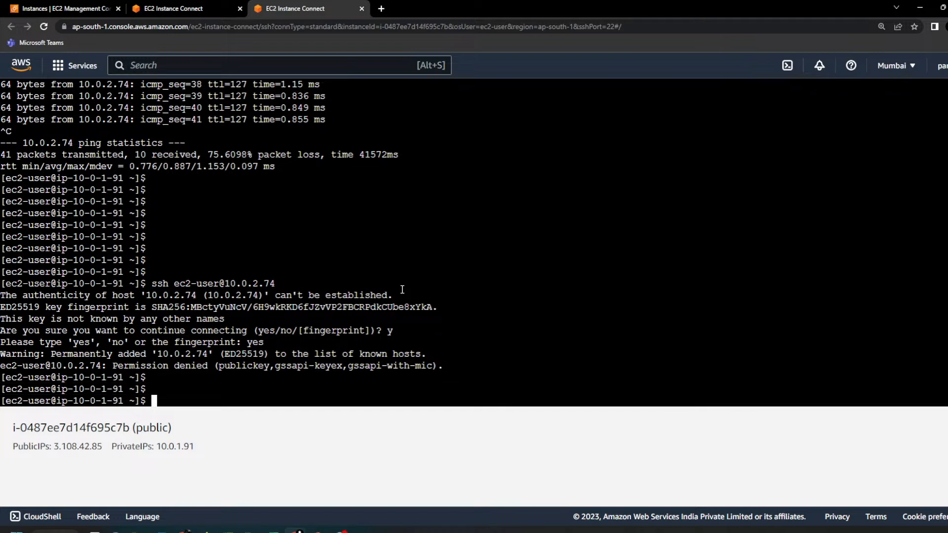
Step: Rerun the ssh connection to the private instance and highlight the authentication methods in its output
key("Up")
key("Return")
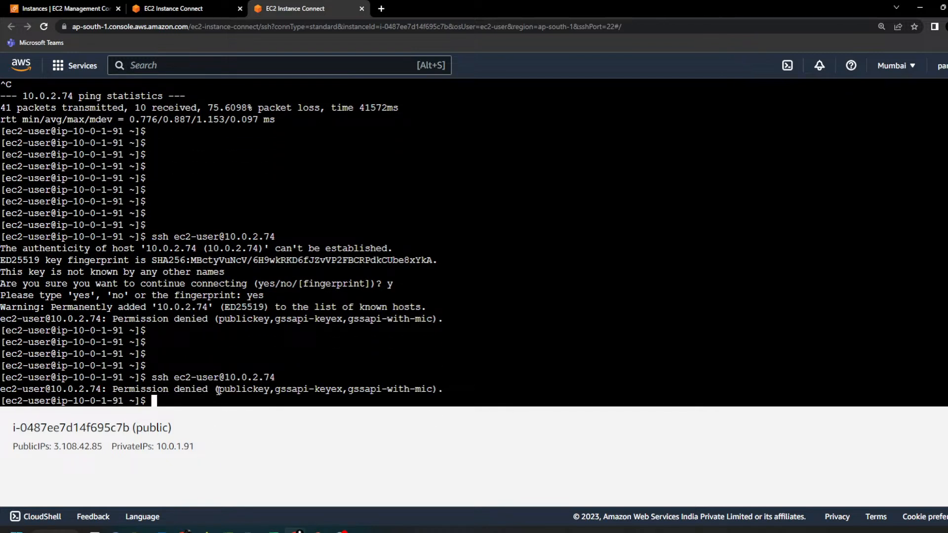
left_click_drag(219, 392, 431, 391)
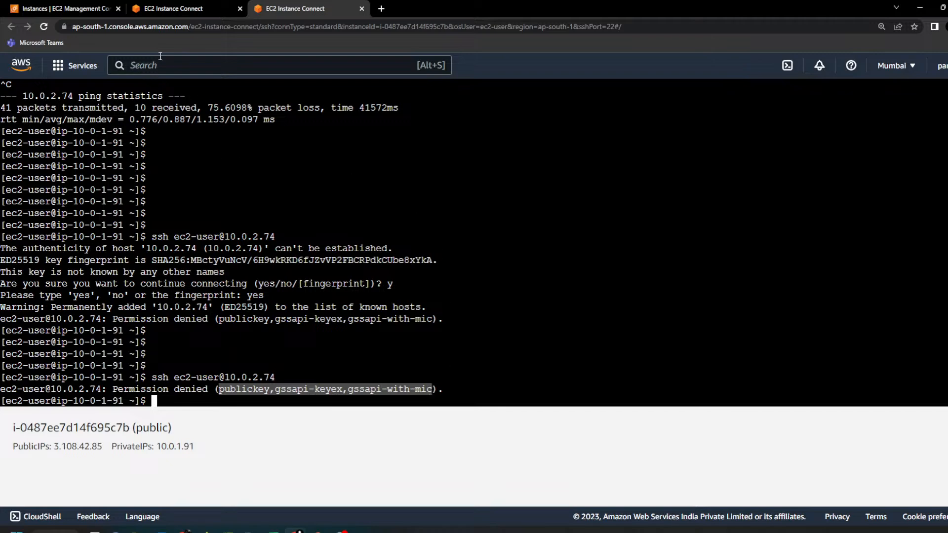
Step: Check which key pair was assigned at launch in the private instance's details and highlight its name
left_click(81, 8)
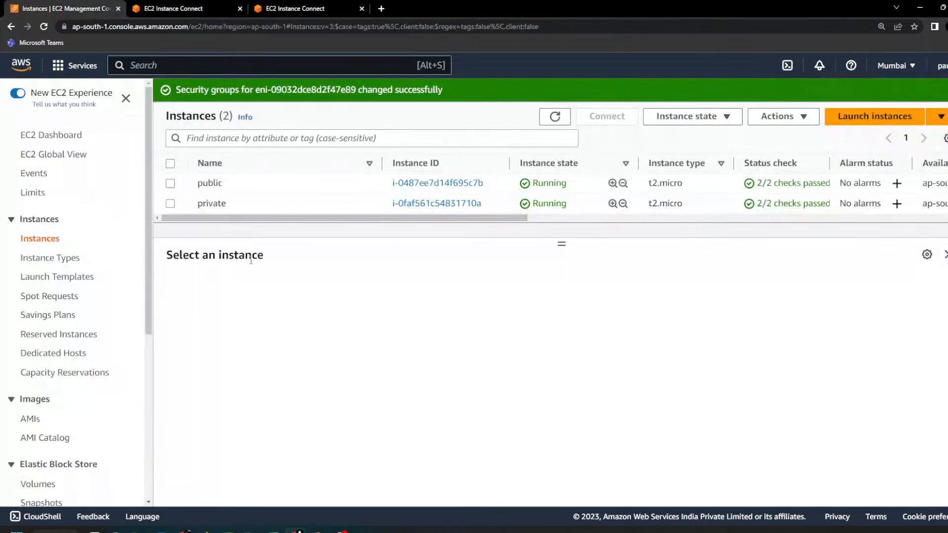
left_click(260, 207)
scroll(441, 404, "down", 4)
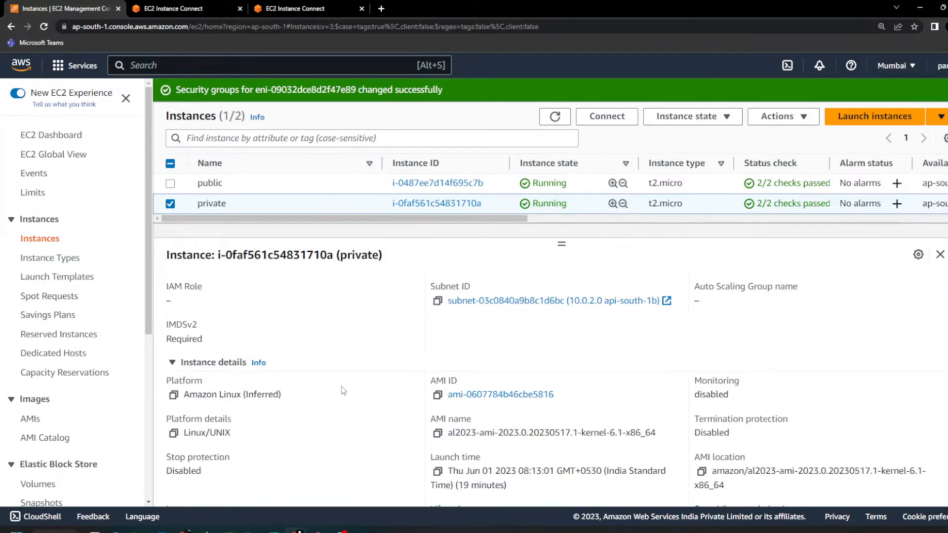
scroll(430, 398, "down", 3)
scroll(419, 396, "down", 2)
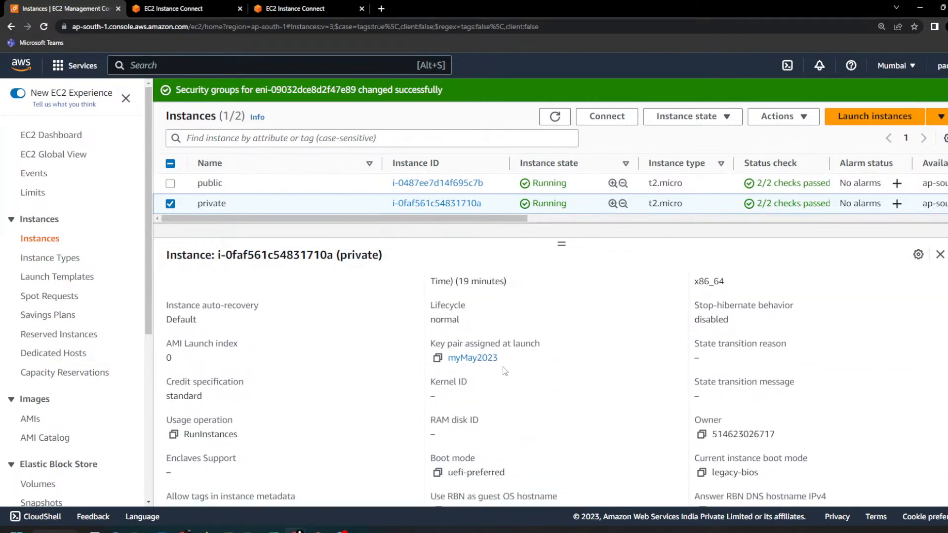
left_click_drag(500, 358, 448, 356)
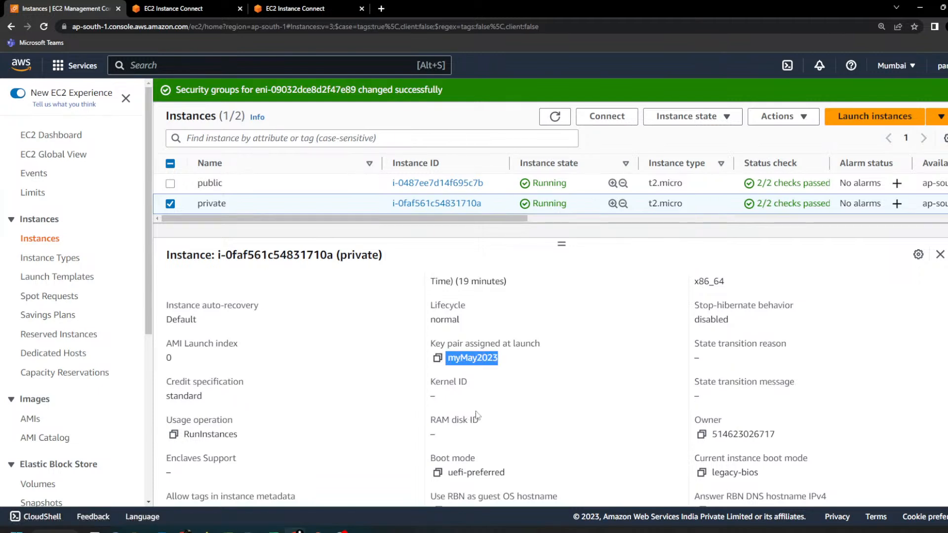
left_click(538, 359)
left_click_drag(500, 357, 447, 357)
left_click(138, 531)
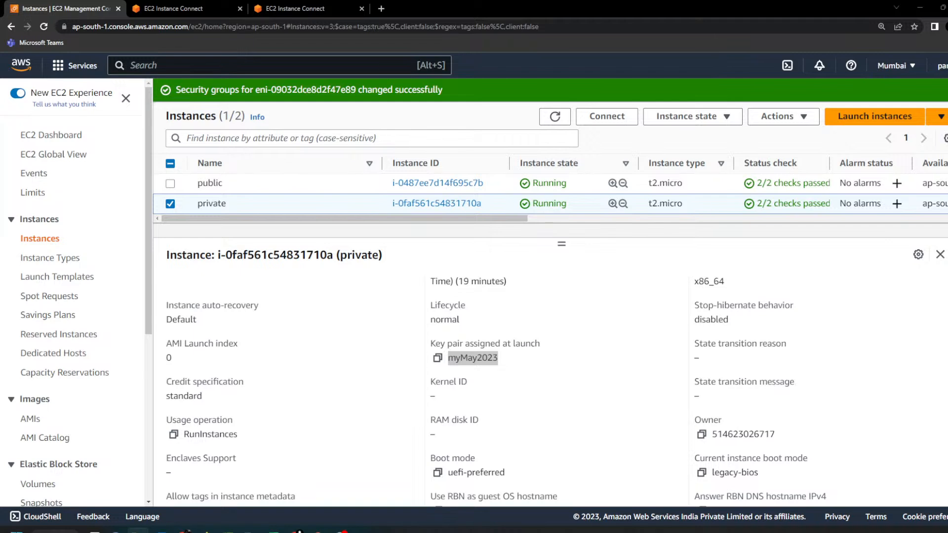
Step: Open myMay2023.pem from the new_key folder in Notepad++ and select all of its text
left_click_drag(661, 5, 582, 84)
double_click(582, 84)
left_click(126, 105)
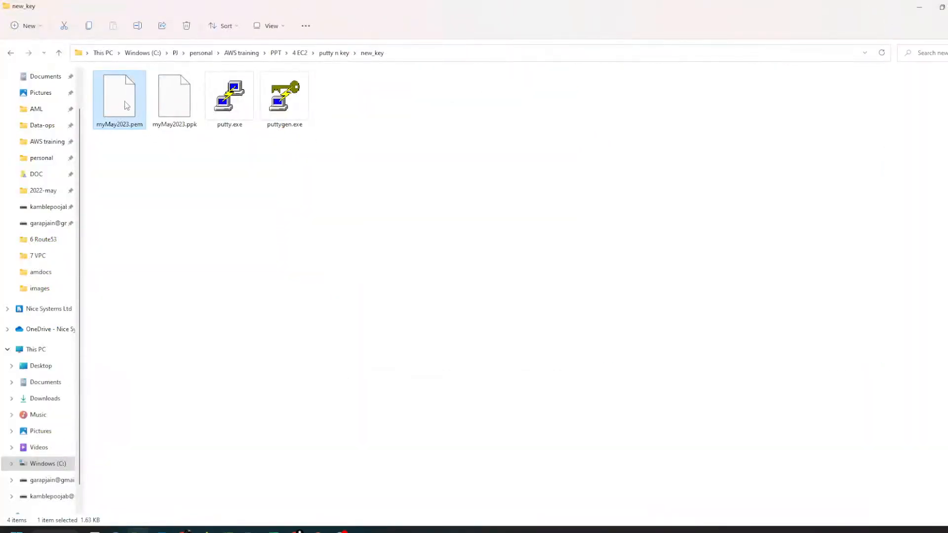
right_click(127, 105)
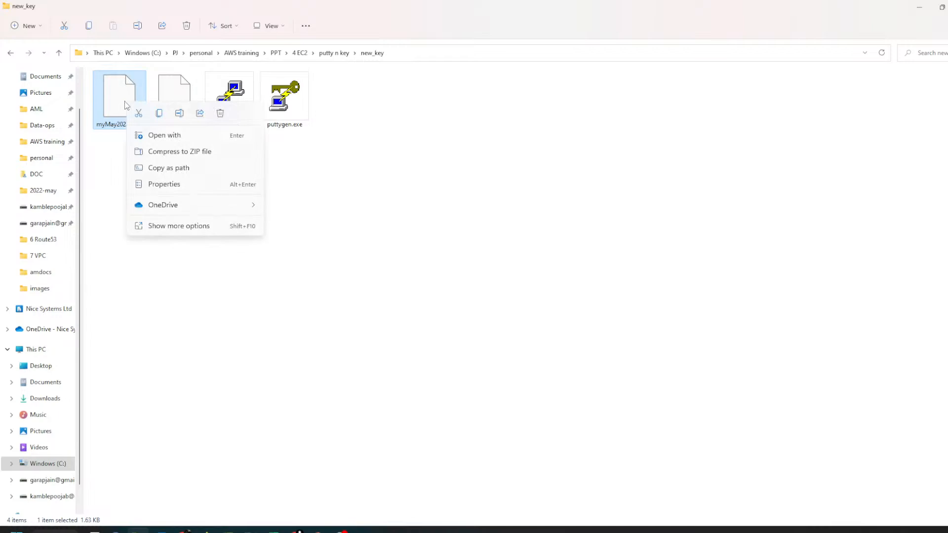
left_click(182, 227)
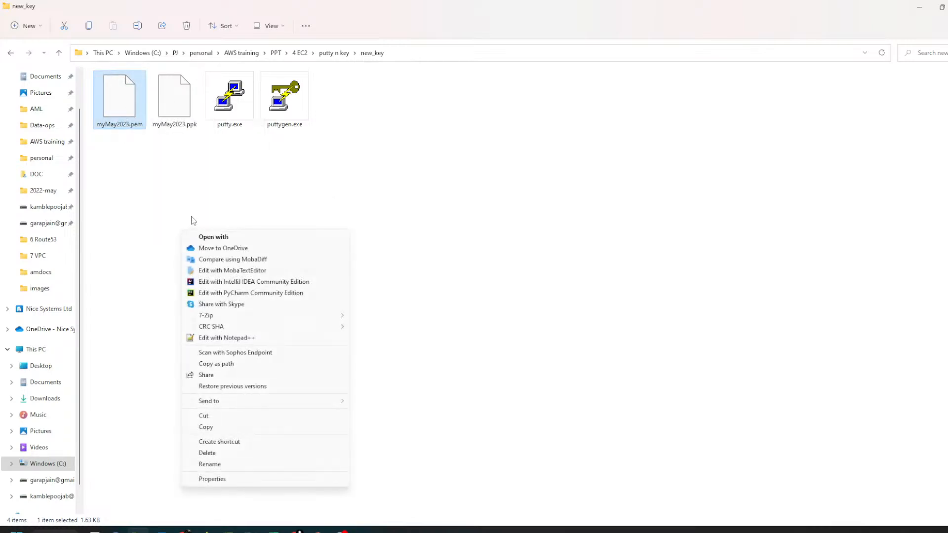
left_click(242, 337)
key("ctrl+a")
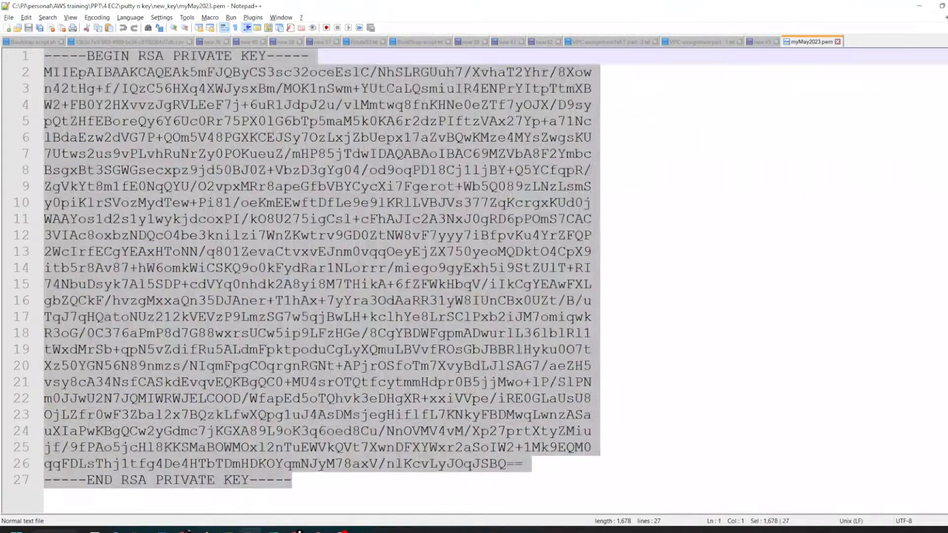
Step: Return to the public instance's terminal with the ssh attempts, add blank prompt lines and begin a vi command
key("alt+Tab")
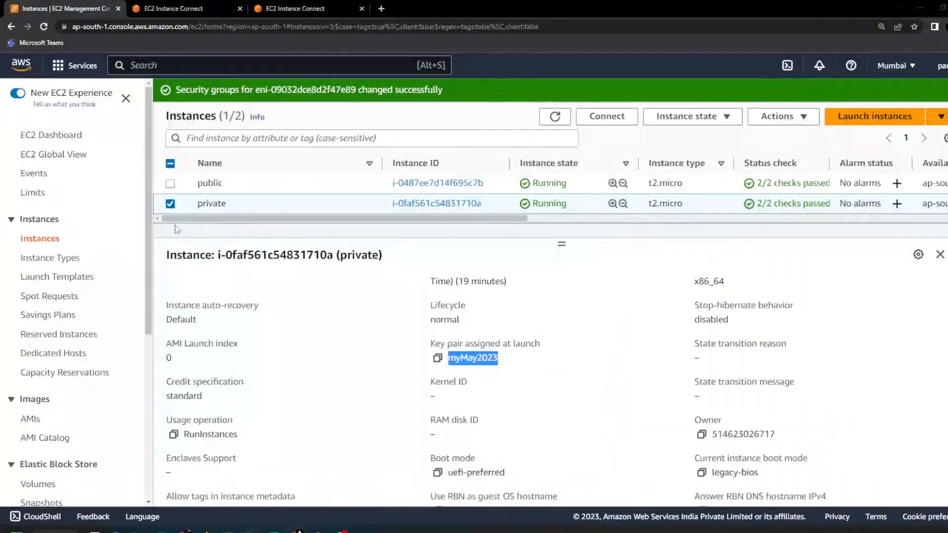
left_click(173, 7)
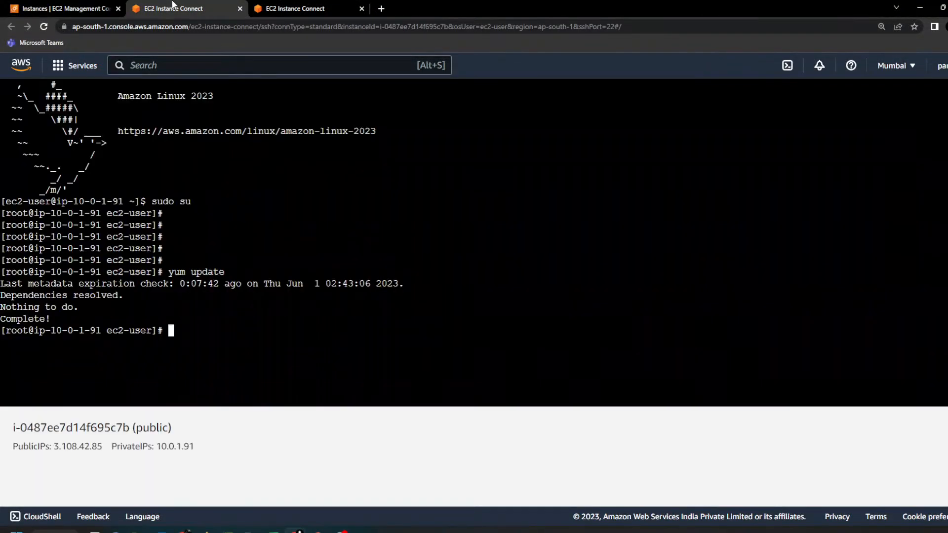
left_click(326, 7)
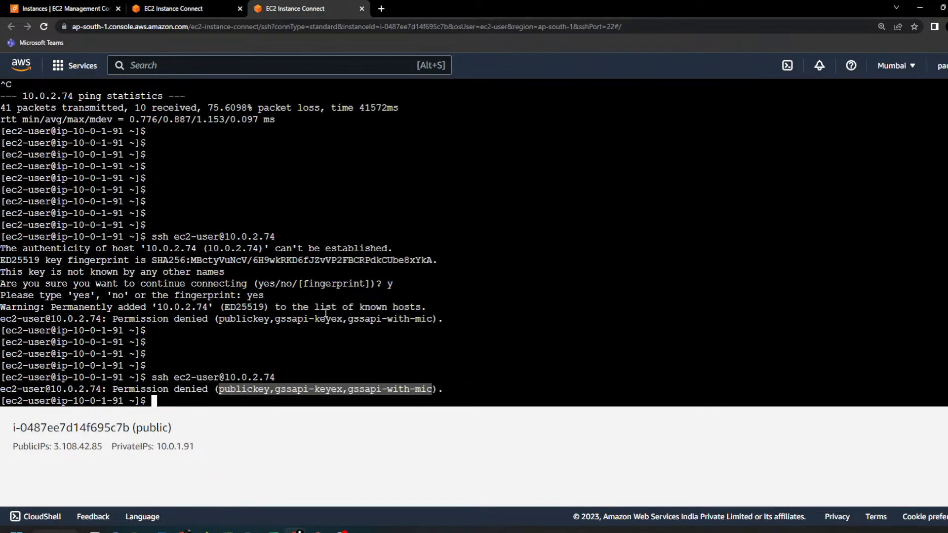
left_click(515, 288)
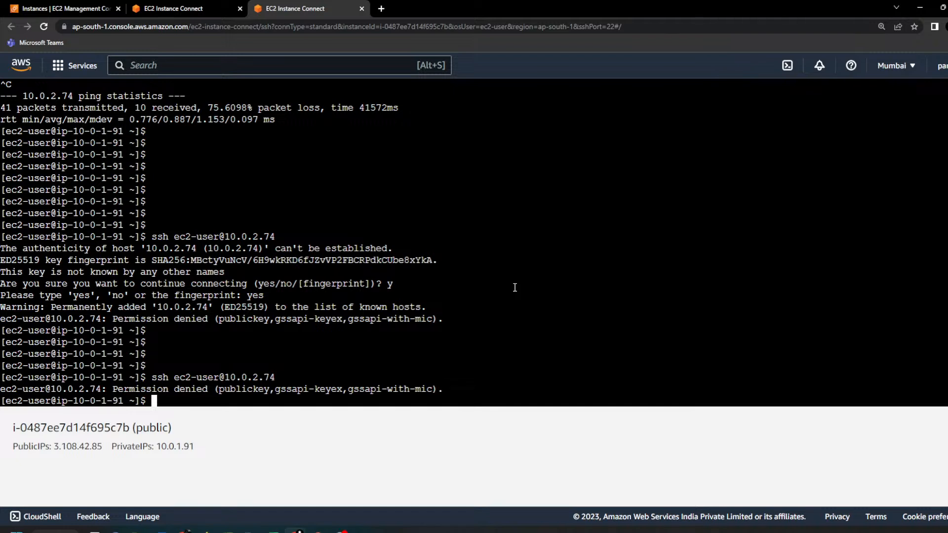
key("Return")
key("Return")
key("Return")
key("Return")
key("Return")
key("Return")
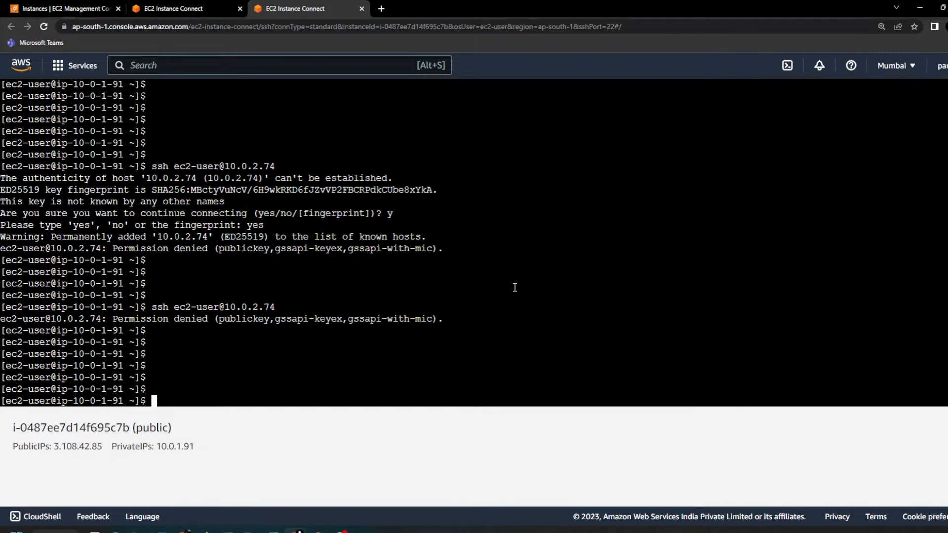
type("vi")
Step: Check the VPC-assignment part - 1.txt notes in Notepad++ and highlight the instruction for creating the pem key with vi
left_click(252, 477)
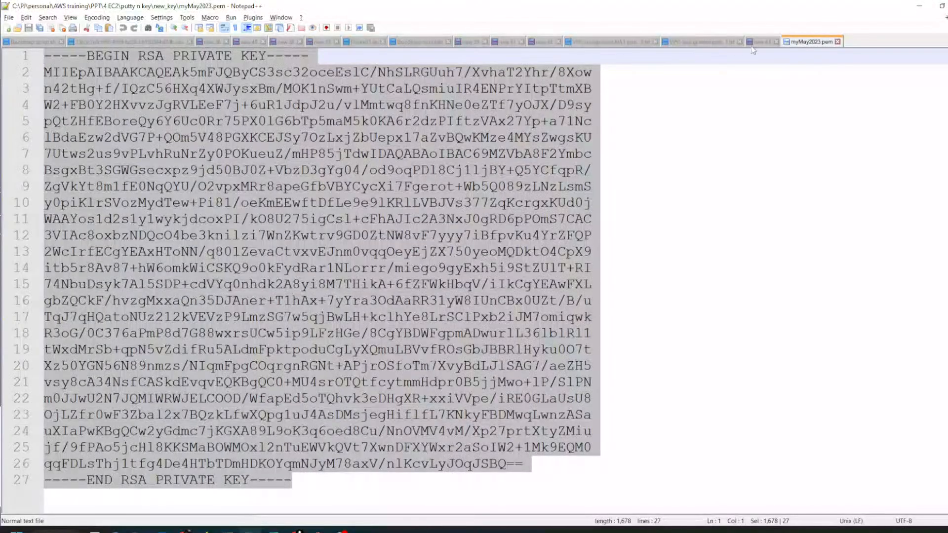
left_click(694, 43)
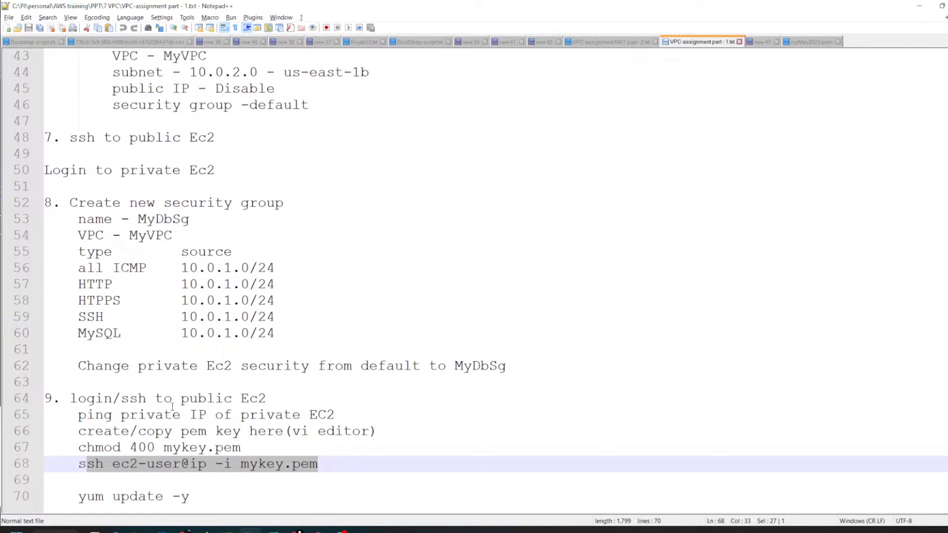
left_click_drag(78, 432, 284, 431)
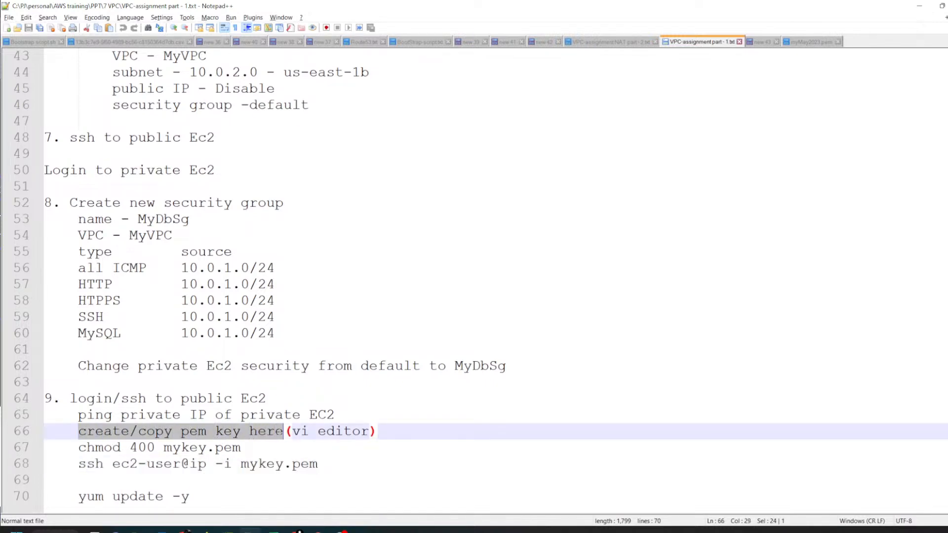
double_click(301, 431)
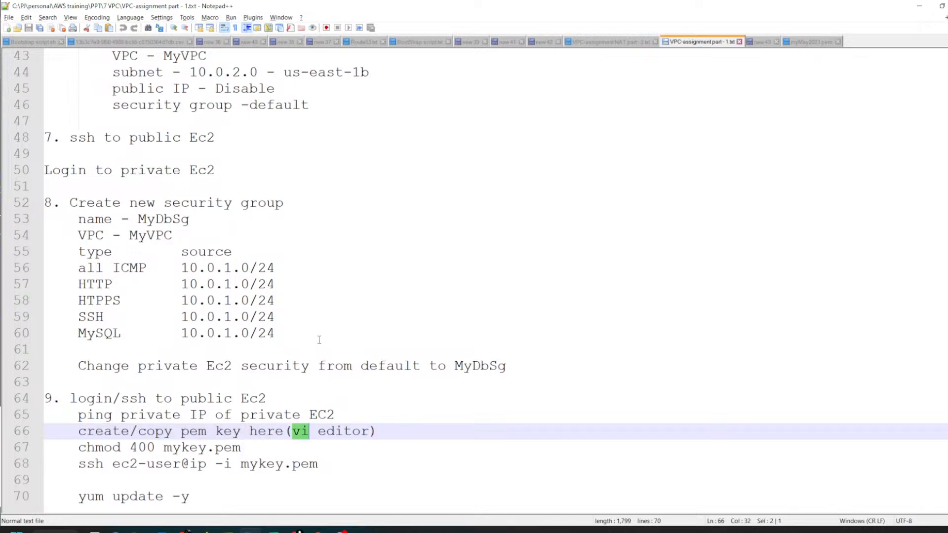
Step: Create mykey.pem in the public instance's terminal with "vi mykey.pem" and enter insert mode
key("alt+Tab")
type("vi my")
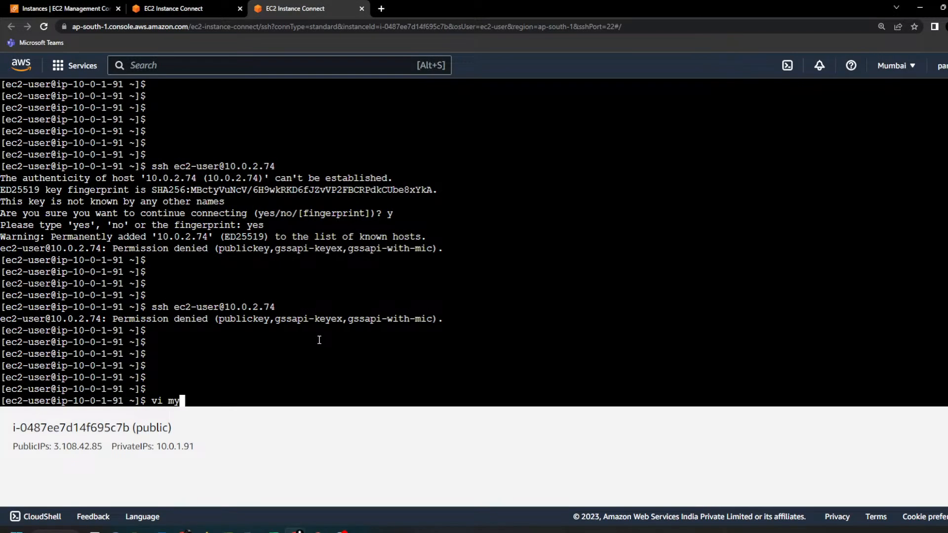
type("pem.")
key("BackSpace")
key("BackSpace")
key("BackSpace")
key("BackSpace")
type("key.pem")
key("Return")
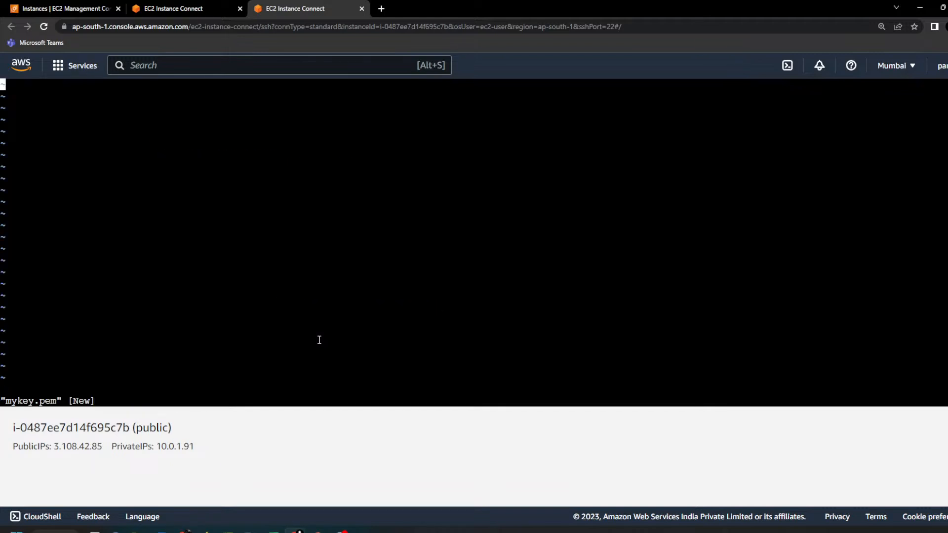
key("i")
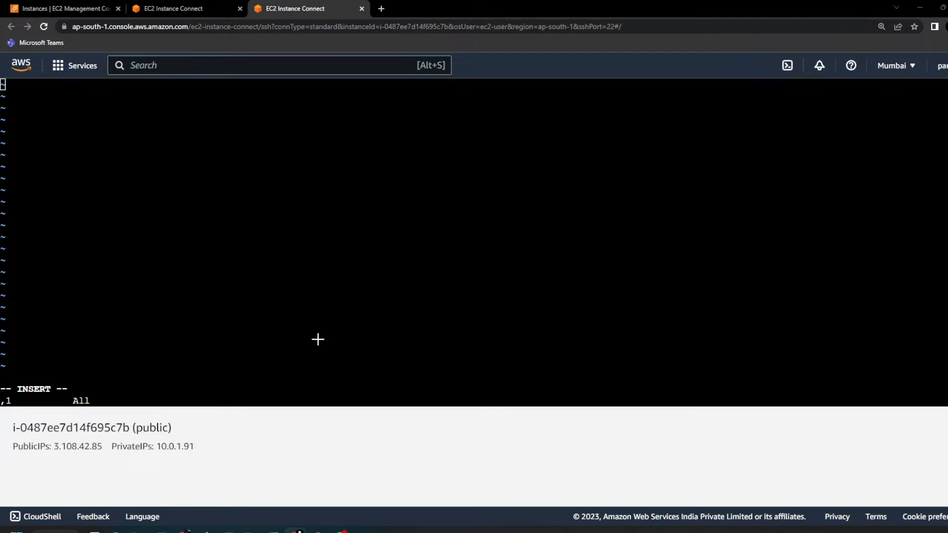
Step: Copy the full private key from myMay2023.pem in Notepad++ and paste it into mykey.pem in the terminal
key("alt+Tab")
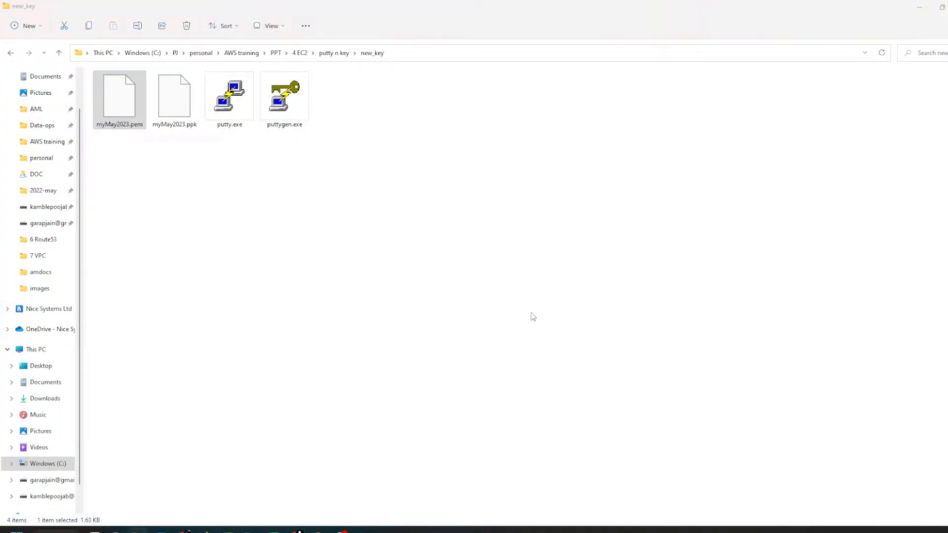
key("ctrl+a")
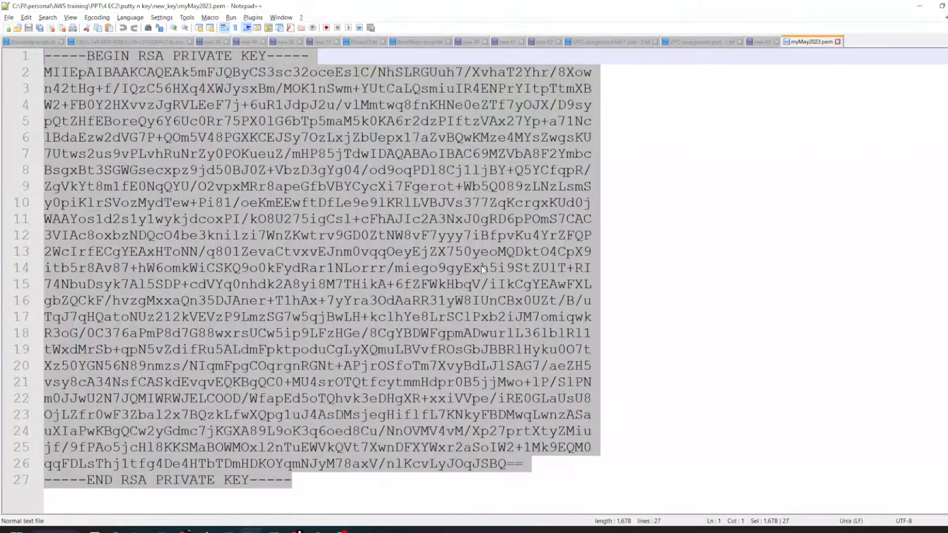
right_click(281, 251)
left_click(310, 269)
key("alt+Tab")
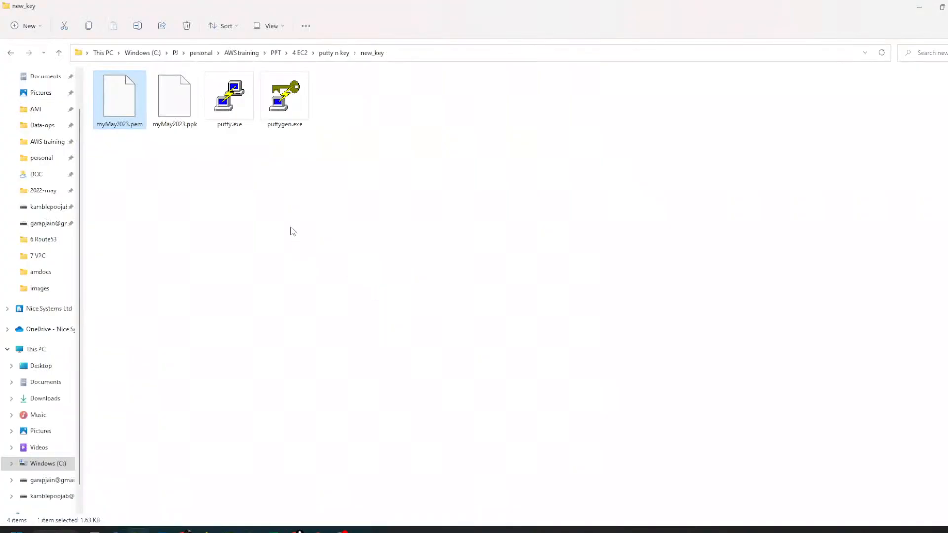
key("alt+Tab")
right_click(311, 233)
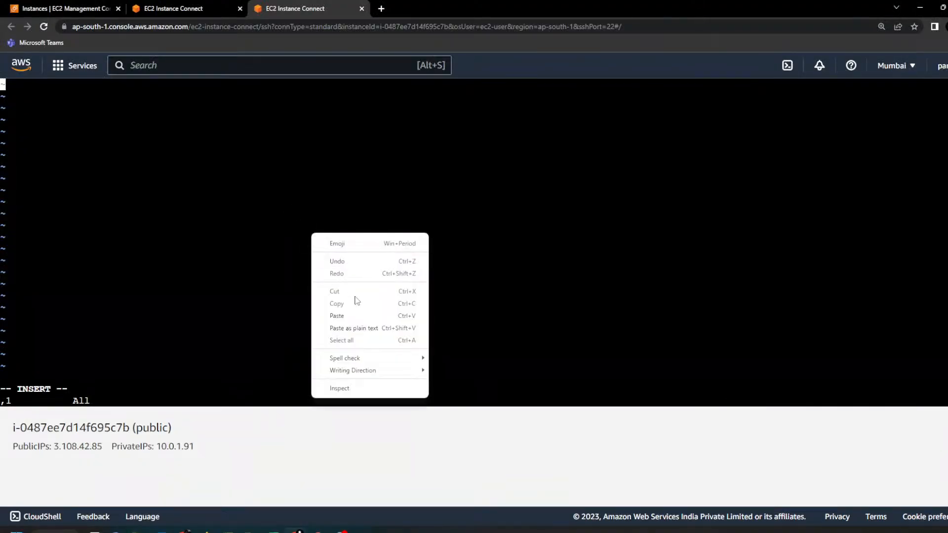
left_click(337, 316)
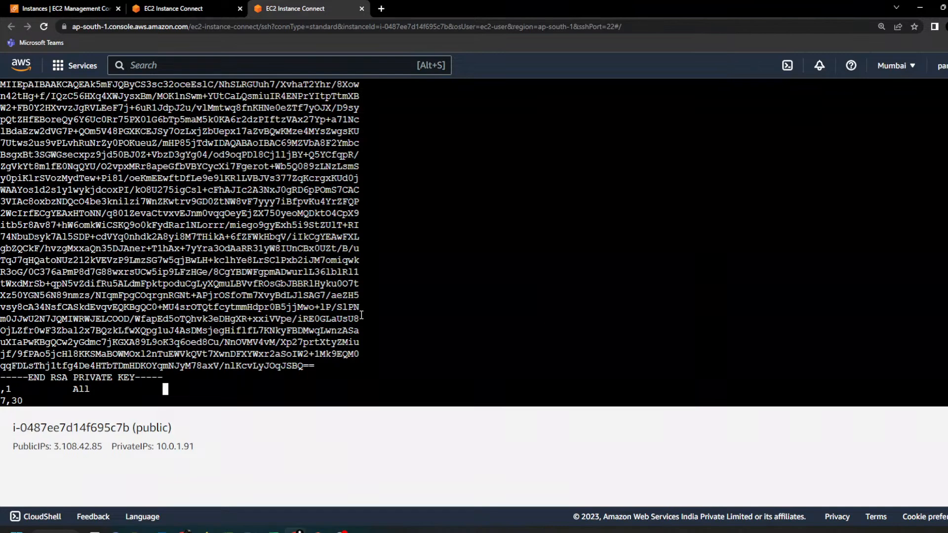
Step: Leave insert mode, save mykey.pem and quit vi
key("Escape")
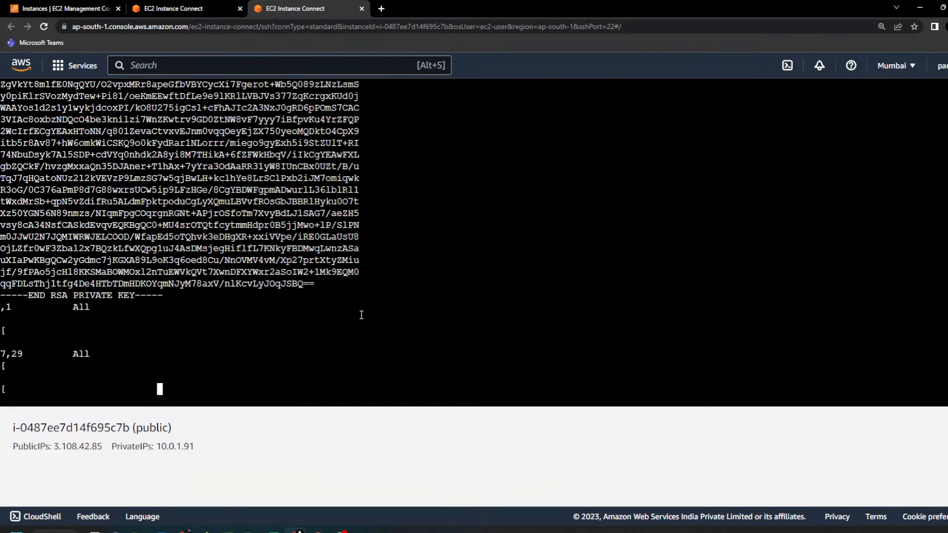
key("Escape")
key("Escape")
key("Return")
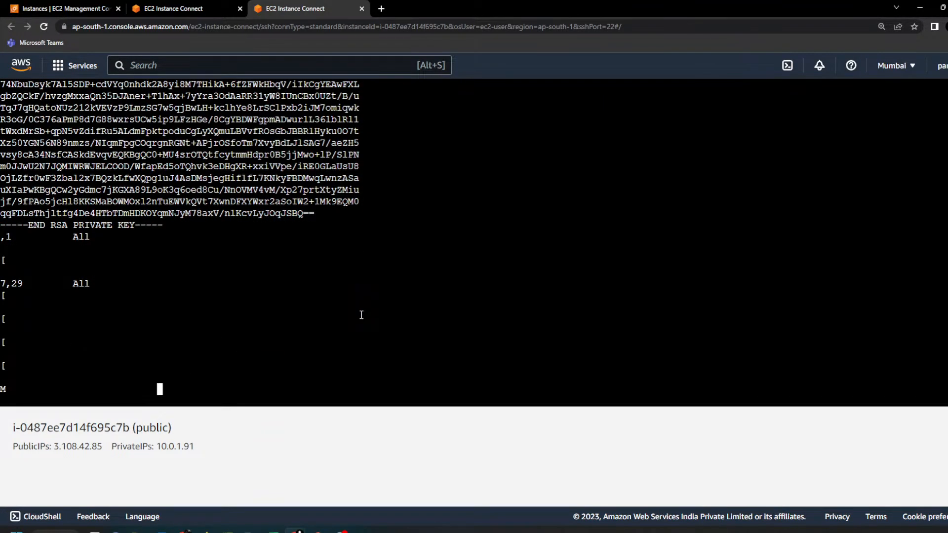
key("Escape")
key("Escape")
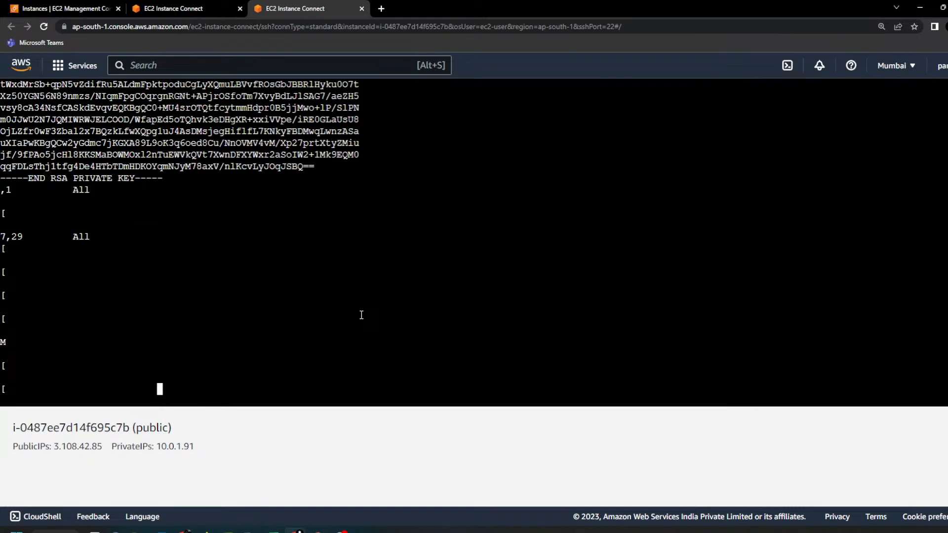
scroll(282, 314, "up", 6)
scroll(283, 314, "down", 8)
scroll(282, 313, "up", 12)
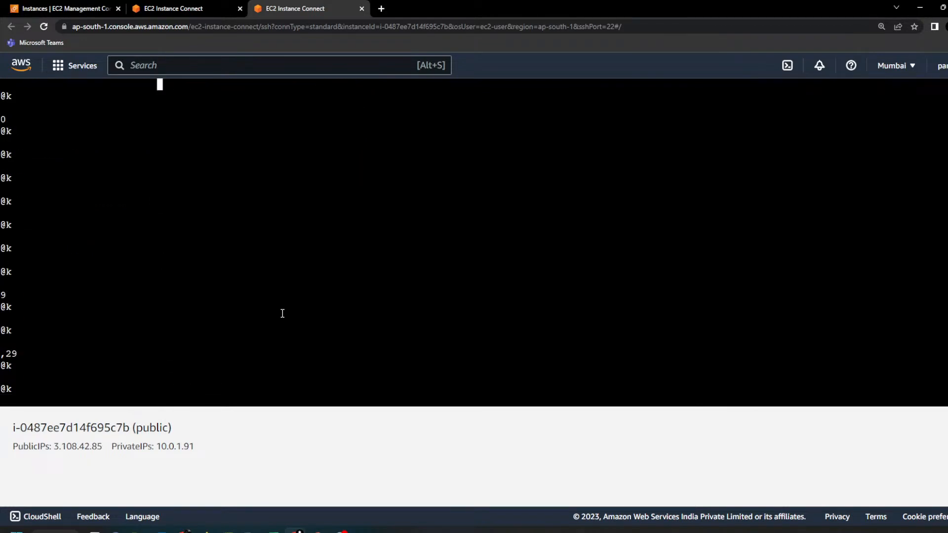
scroll(282, 314, "down", 7)
scroll(283, 314, "up", 10)
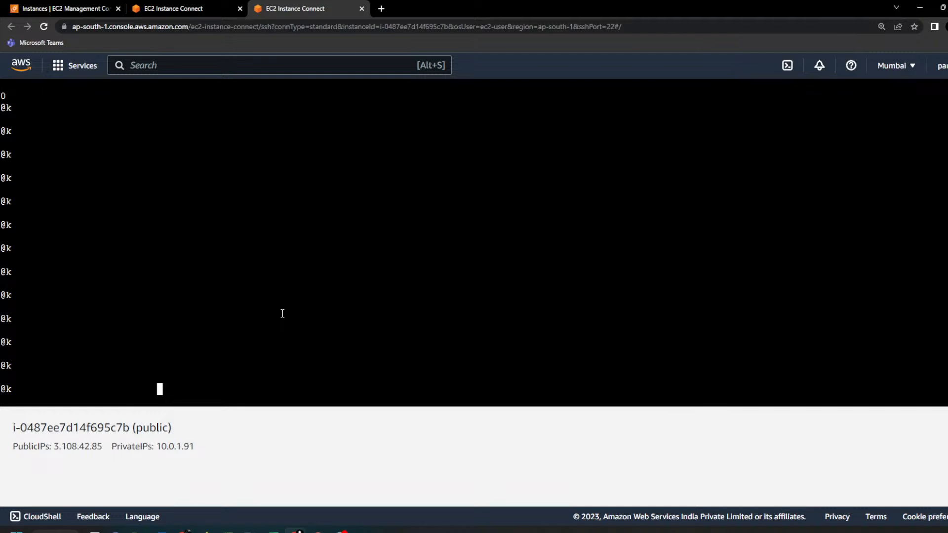
scroll(282, 314, "up", 13)
key("Escape")
key("Escape")
key("Escape")
key("Escape")
key("Return")
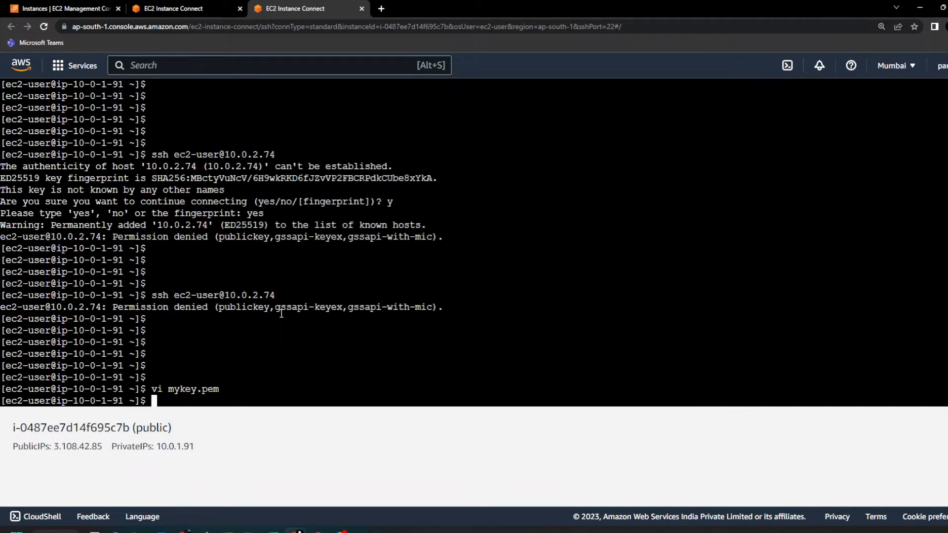
Step: Display the saved key file with "cat mykey.pem", add blank prompt lines and review its contents
type("cat mykey.pem")
key("Return")
key("Return")
key("Return")
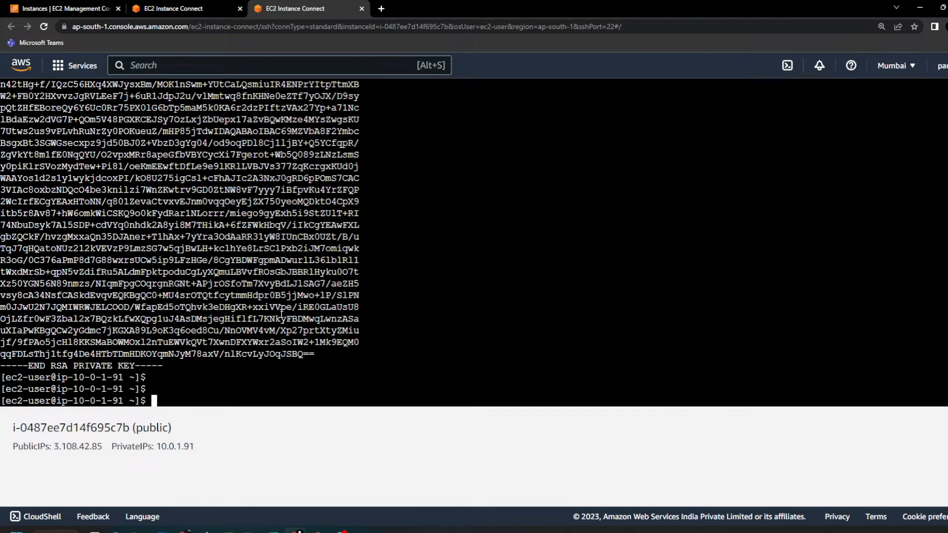
key("super+shift+s")
scroll(280, 312, "up", 5)
scroll(280, 313, "down", 5)
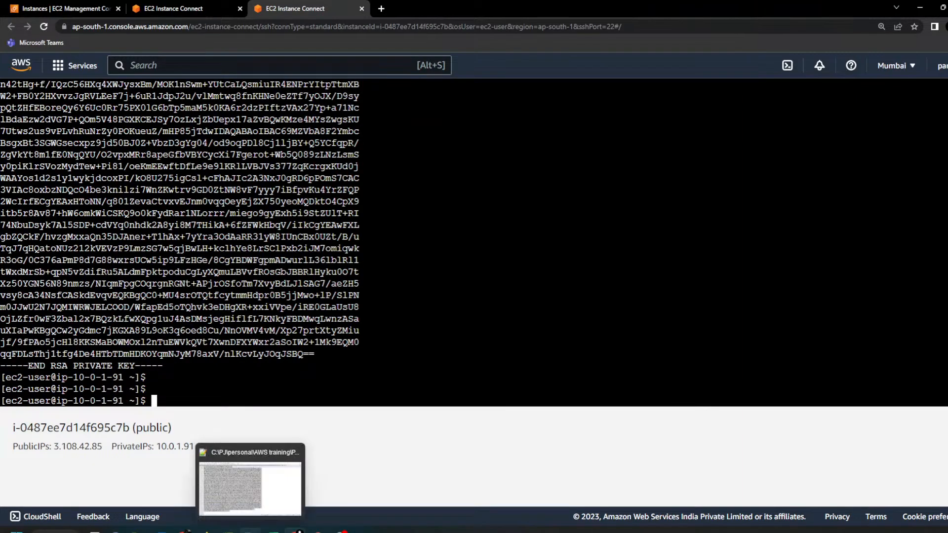
Step: Copy the command "chmod 400 mykey.pem" from the VPC-assignment part - 1.txt notes in Notepad++
left_click(235, 496)
left_click(758, 41)
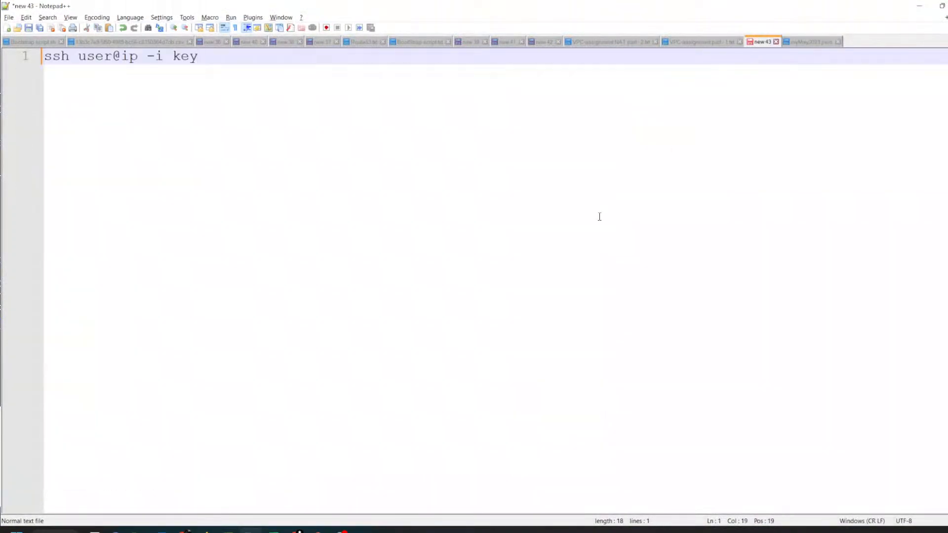
left_click(695, 42)
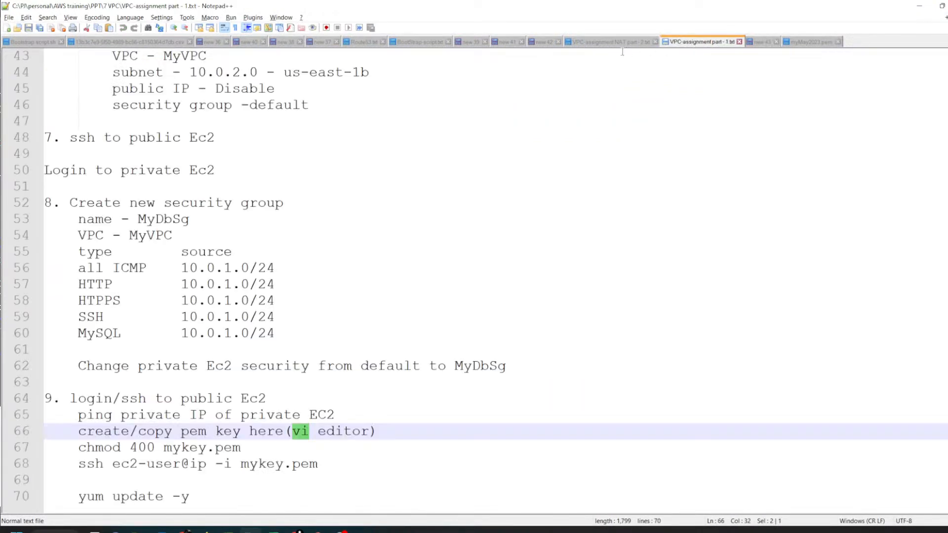
left_click_drag(78, 447, 252, 450)
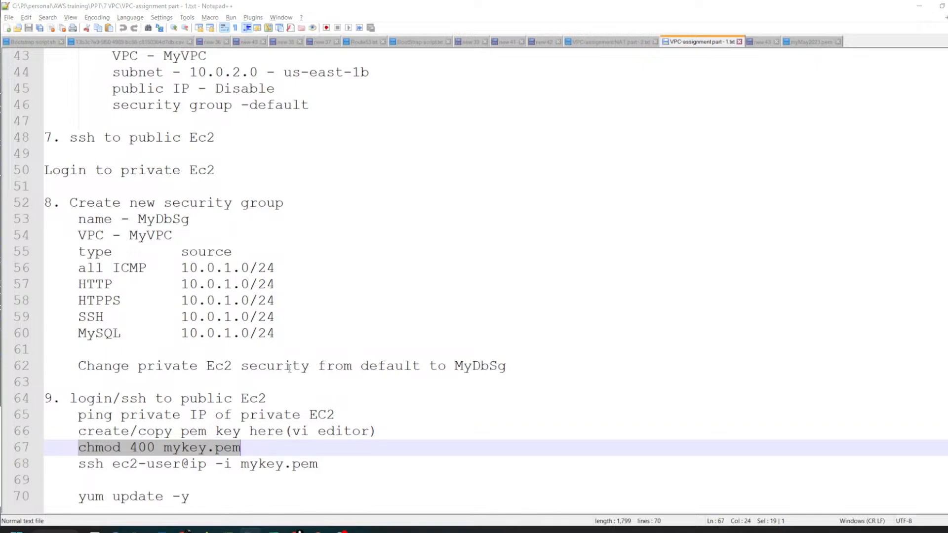
Step: Paste "chmod 400 mykey.pem" into the public instance's terminal, remove the stray paste characters around it and run it
key("alt+Tab")
right_click(401, 335)
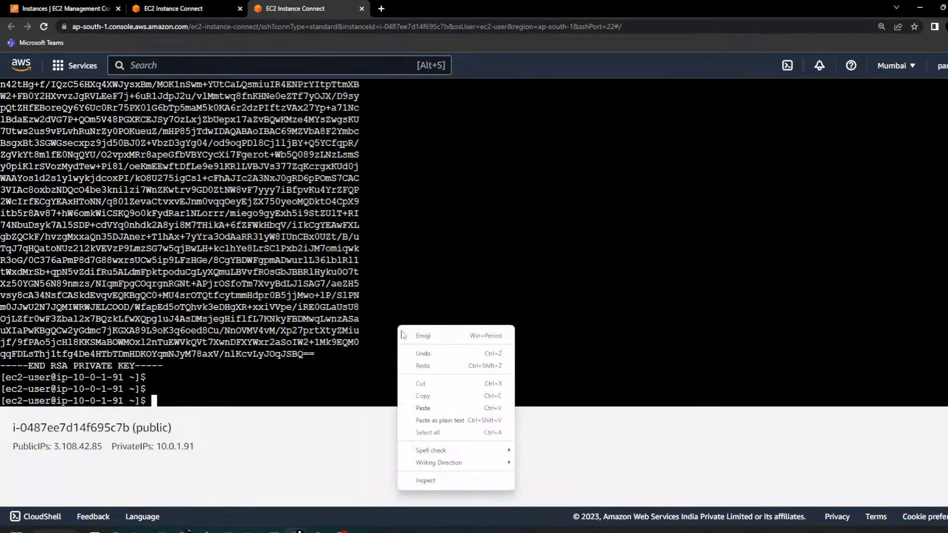
left_click(441, 408)
key("Home")
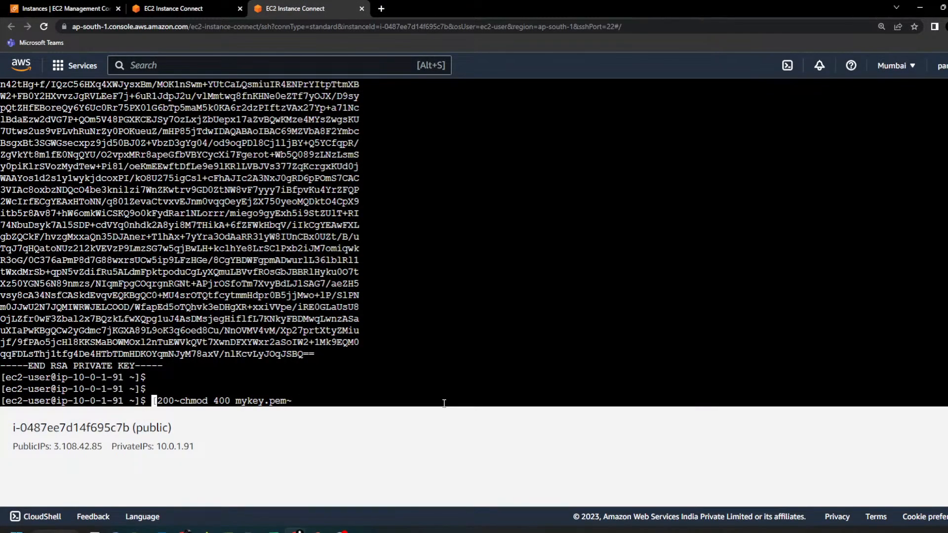
key("Delete")
key("Delete")
key("Delete")
key("Delete")
key("Delete")
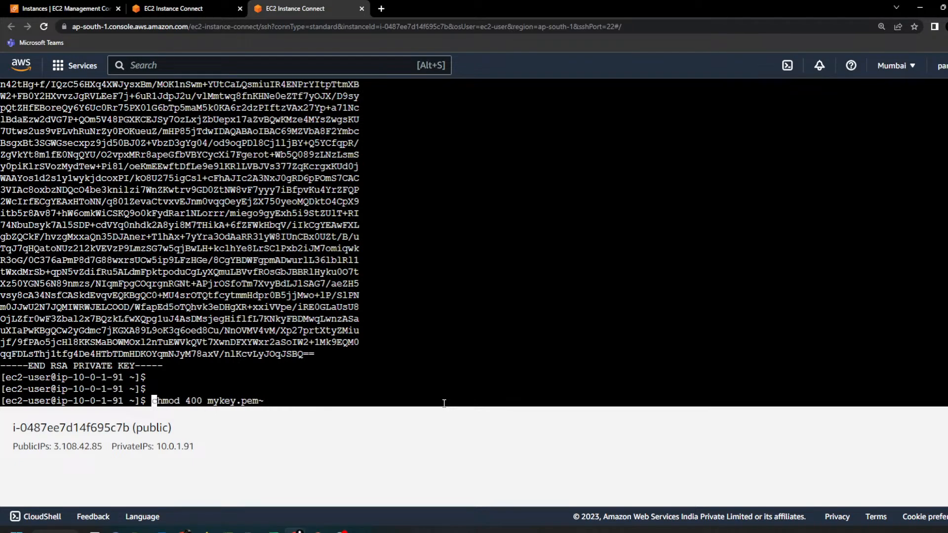
key("End")
key("BackSpace")
key("Return")
Step: Add blank prompt lines and list the home folder's files with "ll" to check the permissions of mykey.pem
key("Return")
key("Return")
key("Return")
type("ll")
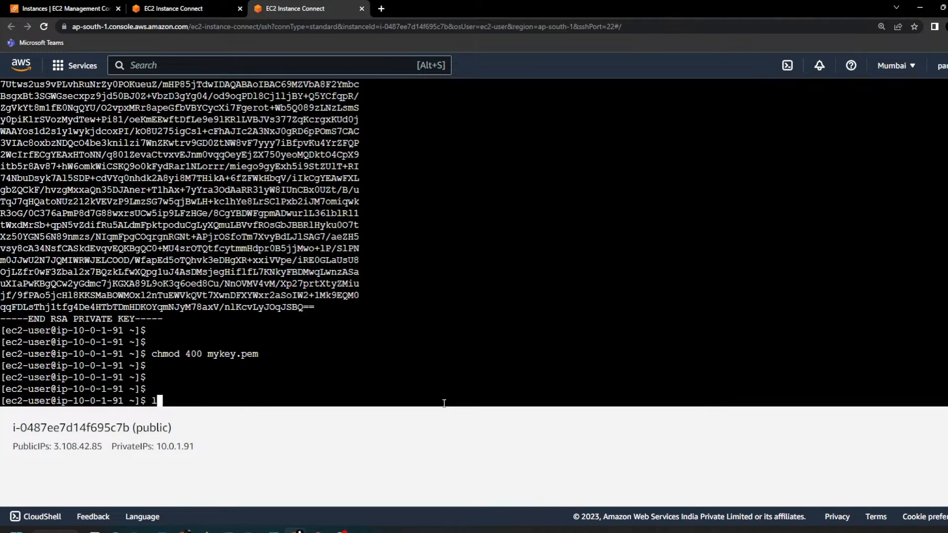
key("Return")
key("Return")
key("Return")
key("Return")
key("Return")
key("Return")
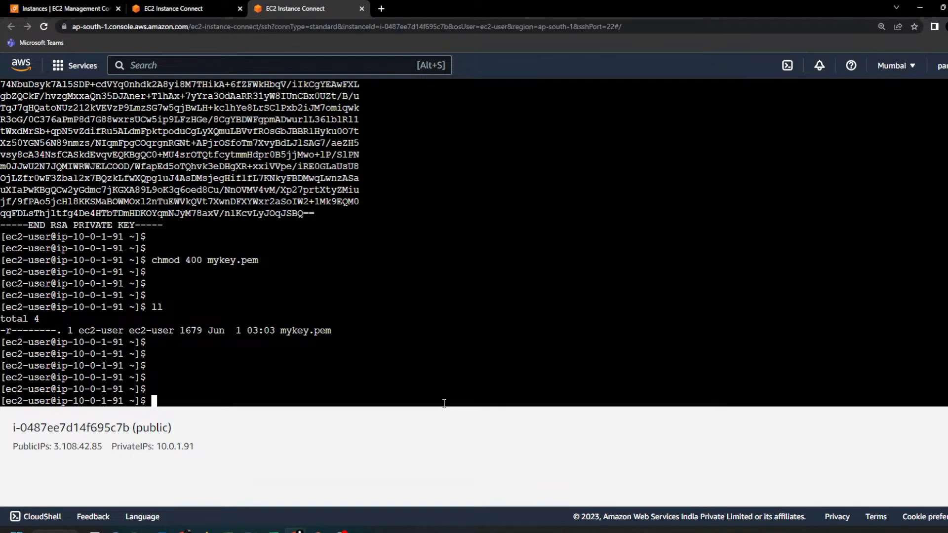
key("Up")
key("Up")
key("Up")
key("Up")
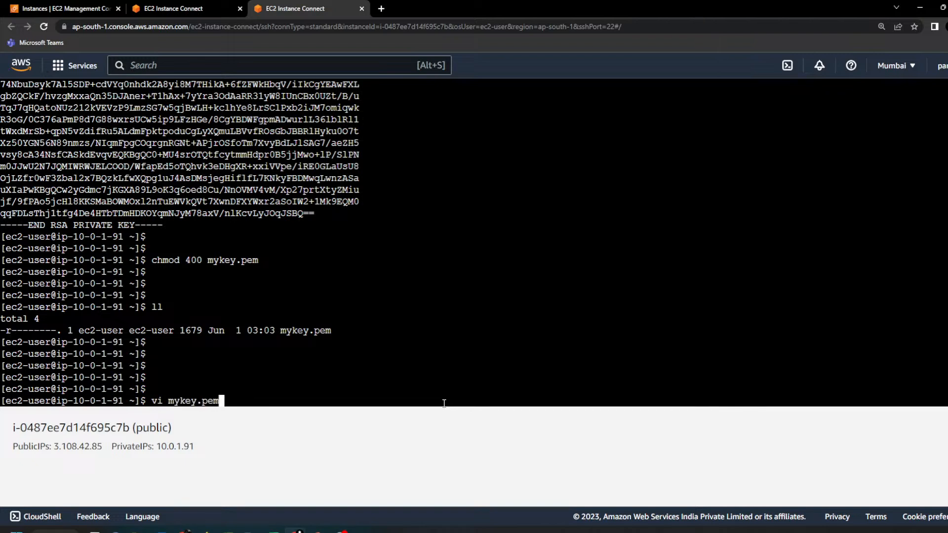
key("Up")
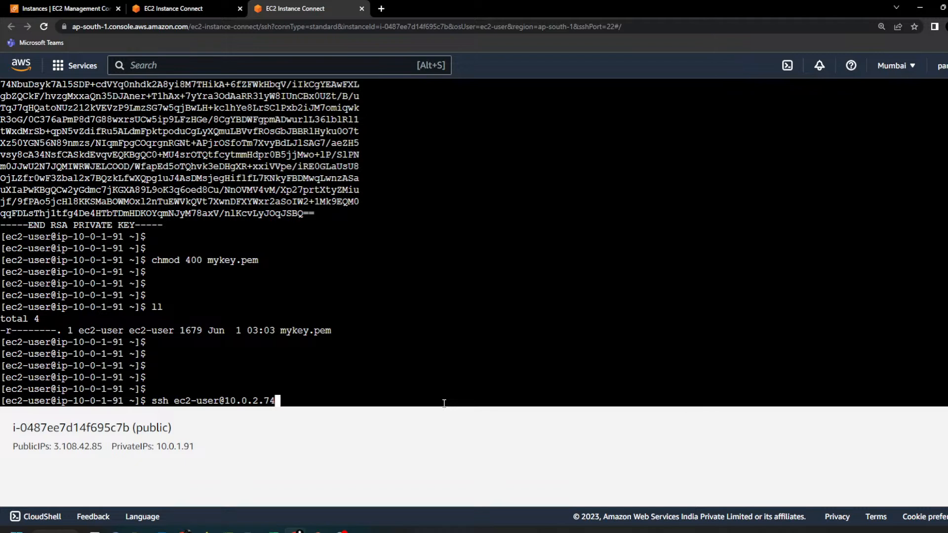
type("-i mykey.pem")
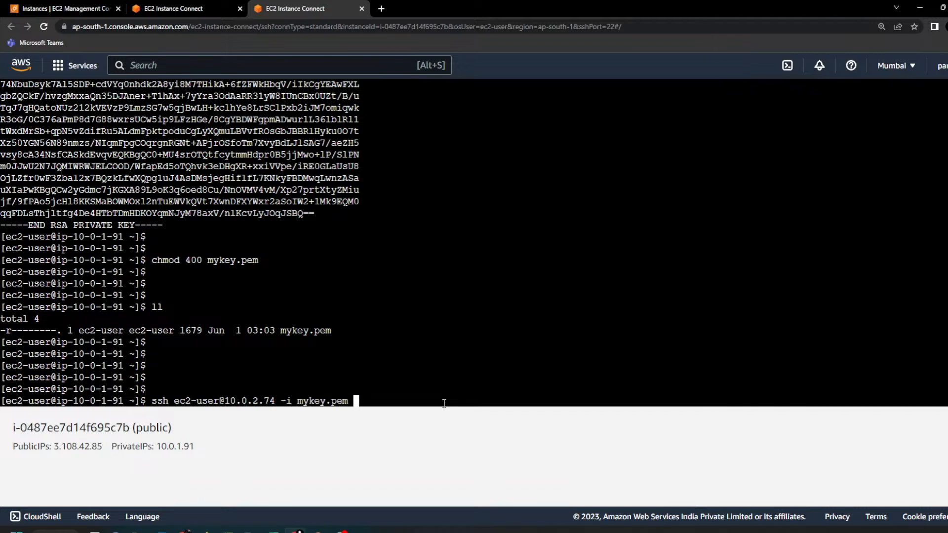
key("Return")
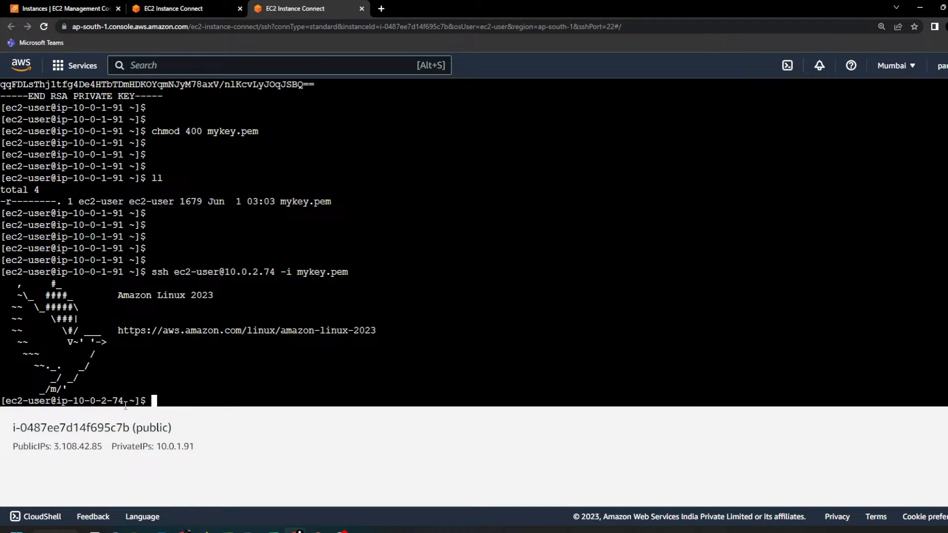
left_click_drag(126, 406, 73, 401)
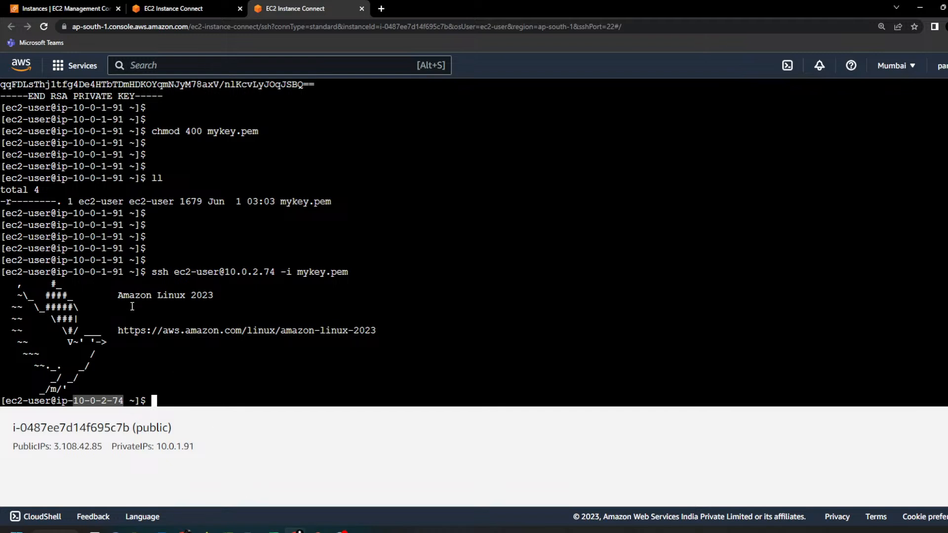
left_click_drag(74, 272, 113, 272)
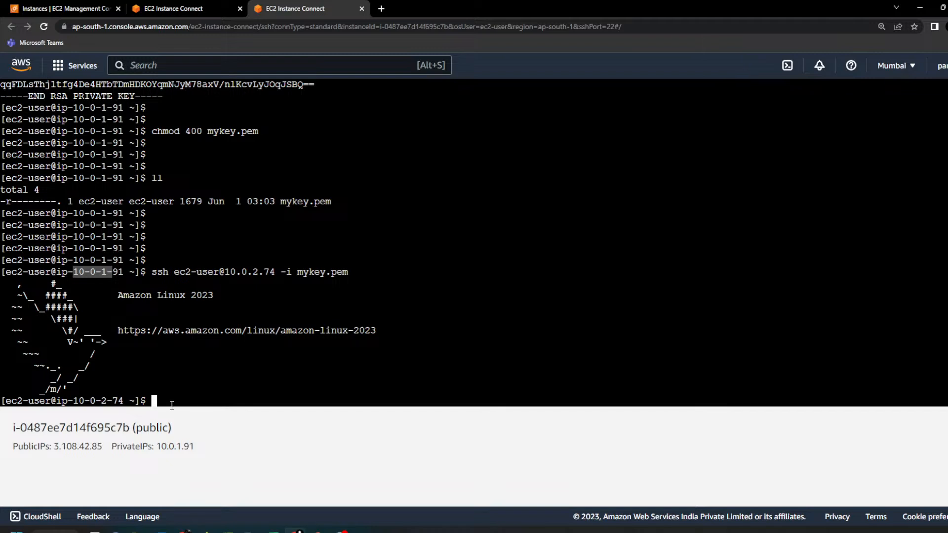
type("curl ")
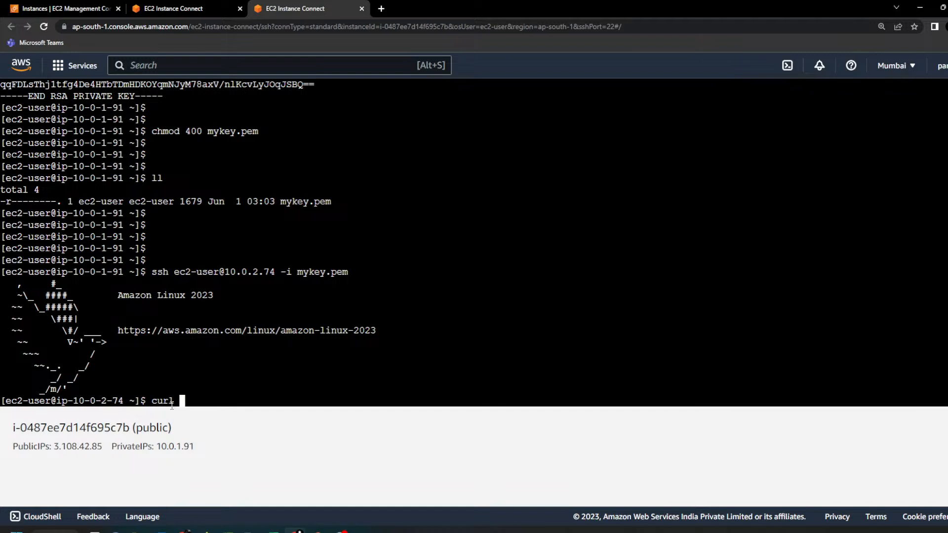
type("www.gg")
key("BackSpace")
key("BackSpace")
key("BackSpace")
type("oogle.com")
key("Return")
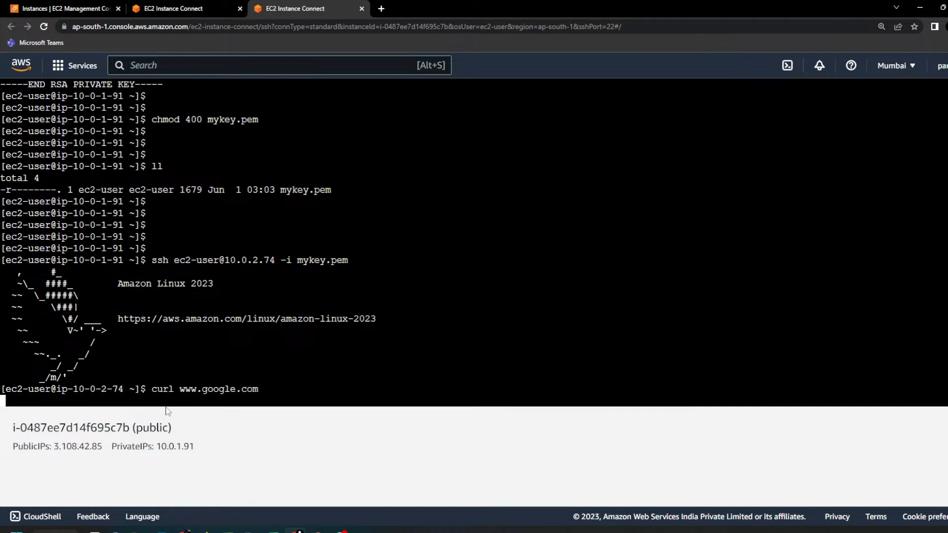
left_click_drag(152, 389, 258, 390)
right_click(257, 390)
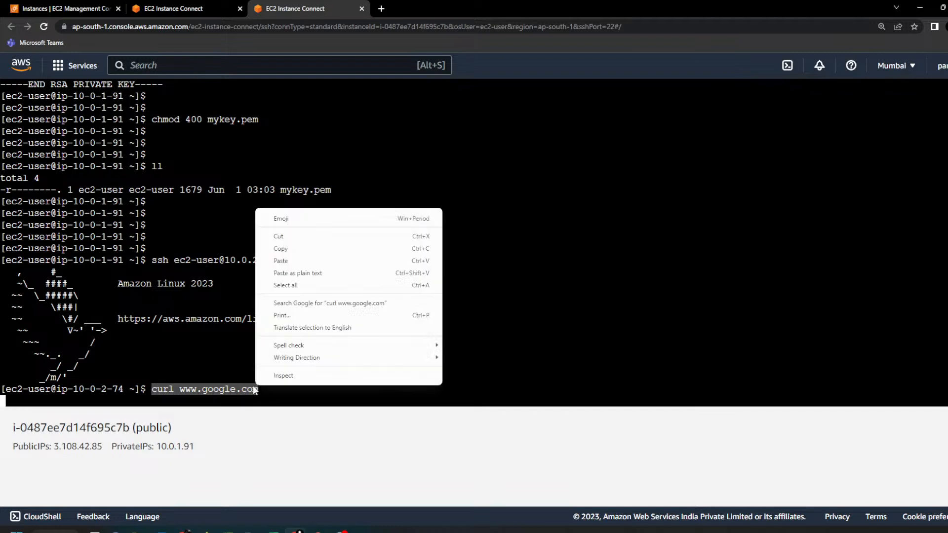
left_click(281, 253)
left_click(178, 12)
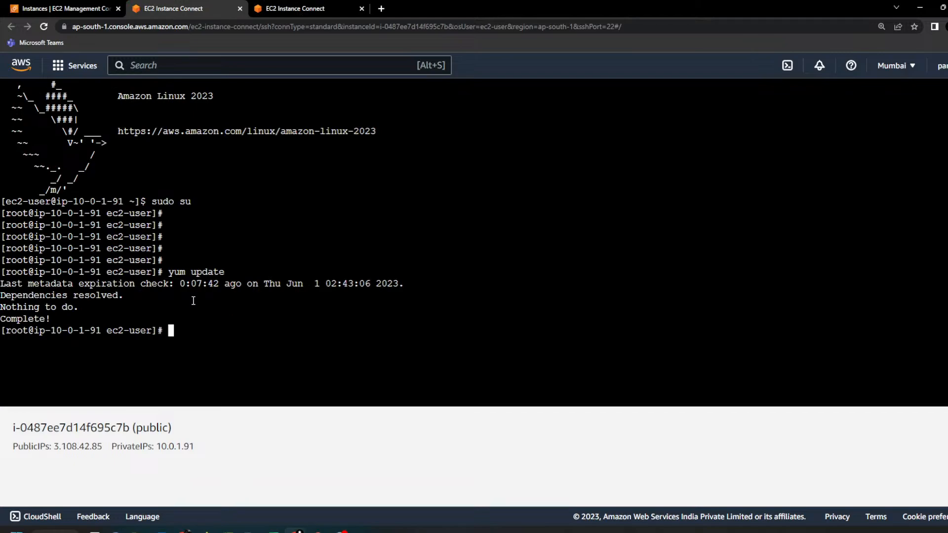
right_click(255, 163)
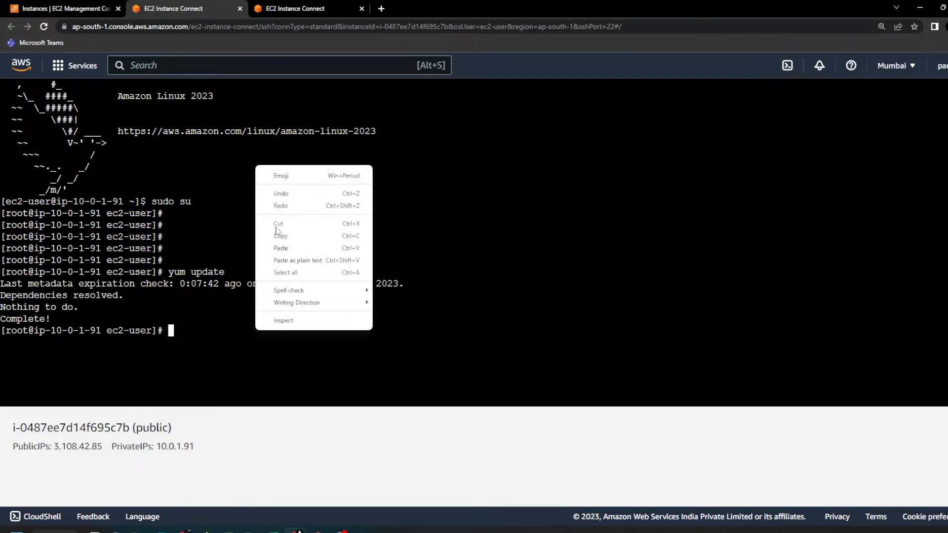
left_click(286, 246)
key("Return")
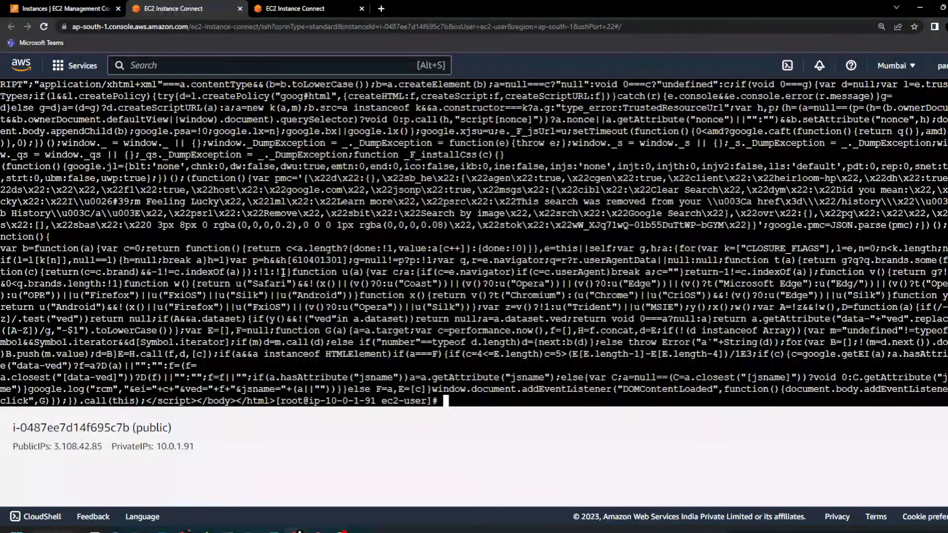
key("Return")
key("Return")
key("Return")
key("Return")
key("Return")
key("Return")
key("Return")
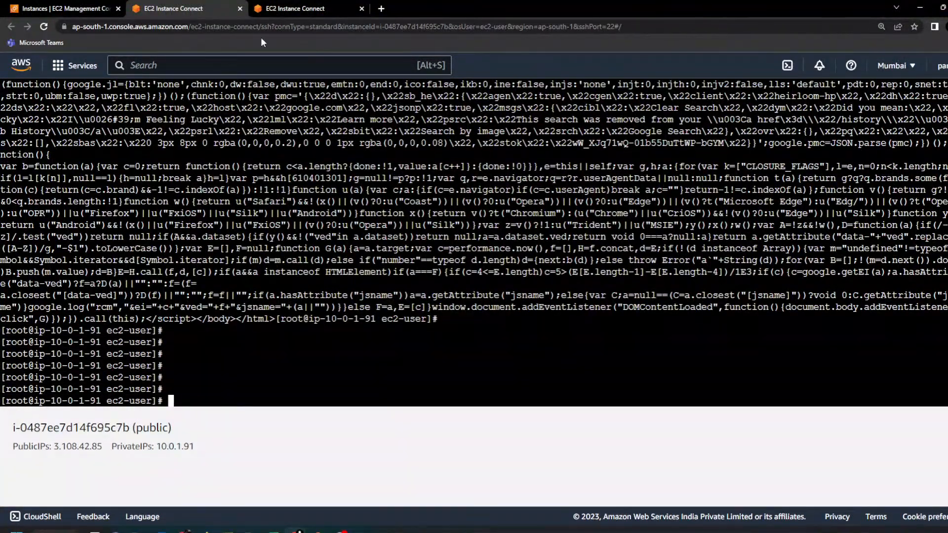
Step: Return to the private instance's session, interrupt the running curl command and add blank prompt lines
left_click(280, 13)
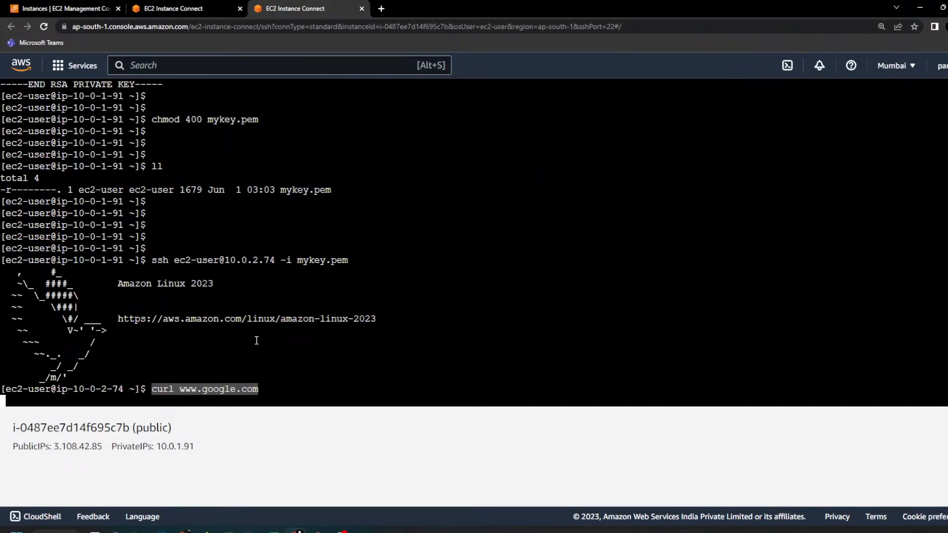
key("ctrl+c")
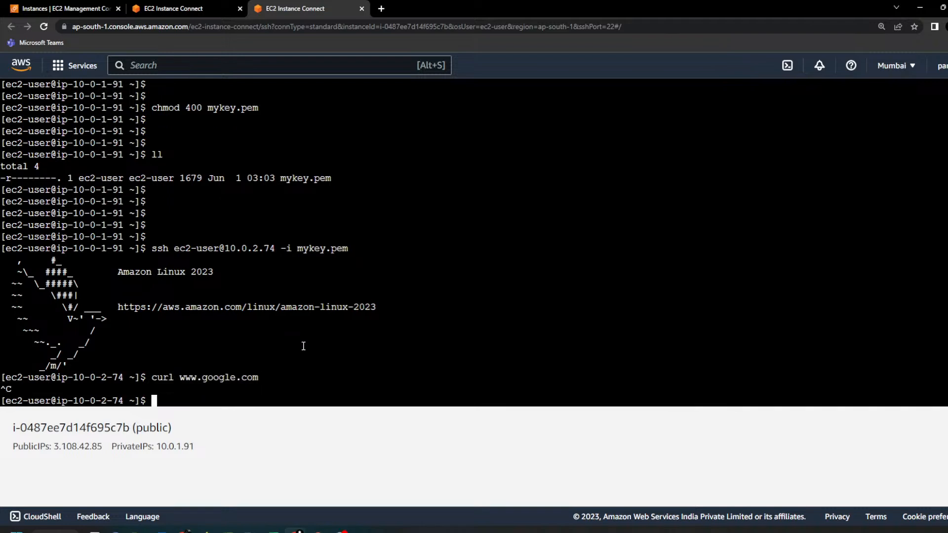
key("Return")
key("Return")
key("Return")
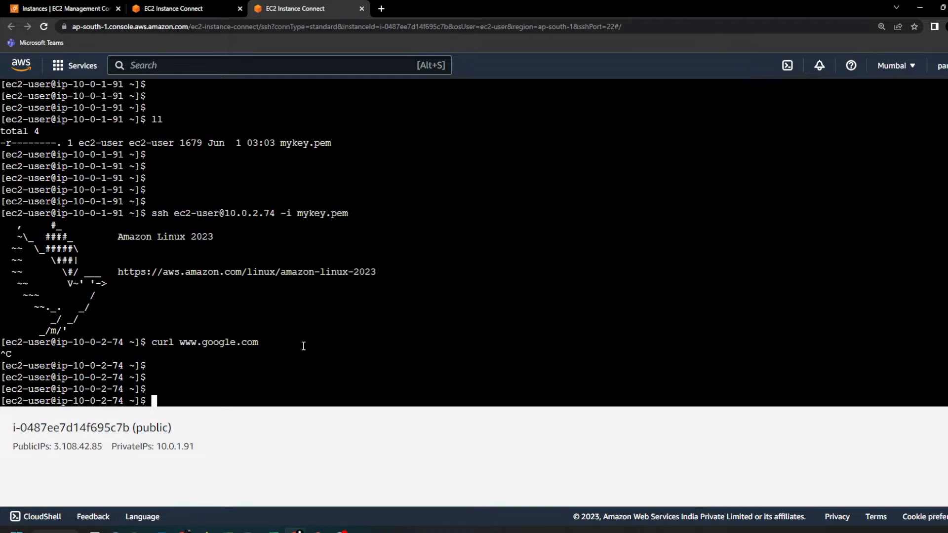
Step: Look over the VPC-assignment part - 1.txt notes in Notepad++, highlighting the lines from the end upward, and return to the browser terminal
key("alt+Tab")
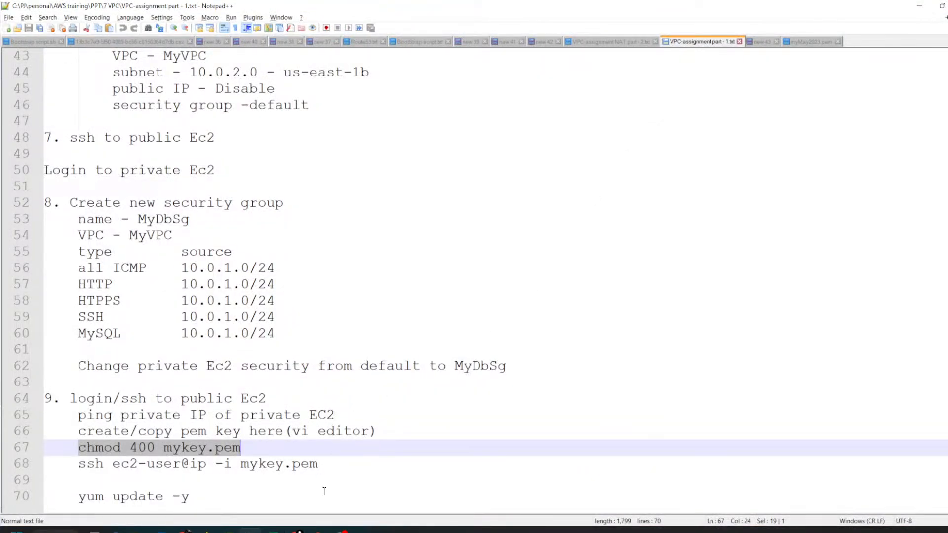
left_click_drag(325, 492, 19, 2)
key("alt+Tab")
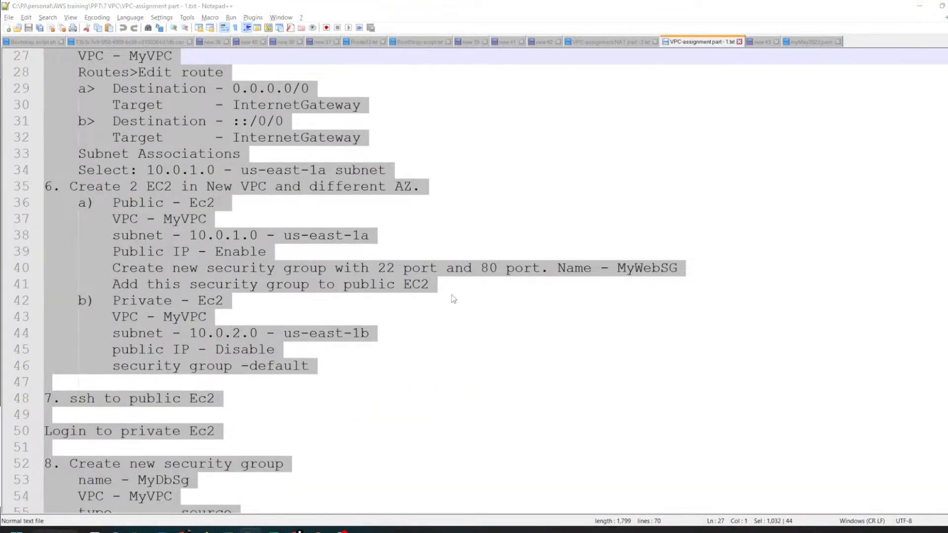
Step: Switch to the root user on the private instance with "sudo su" and run "yum update"
type("sudo su")
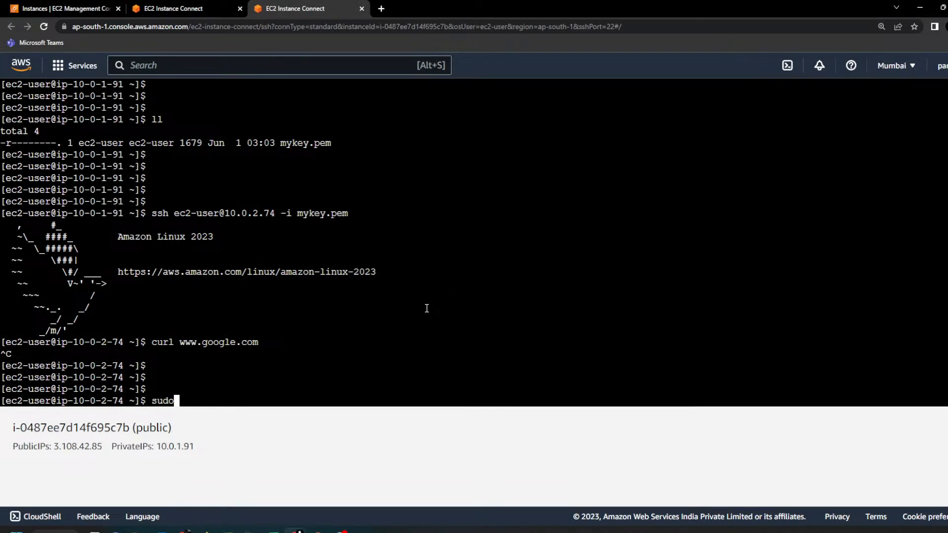
key("Return")
type("yum up")
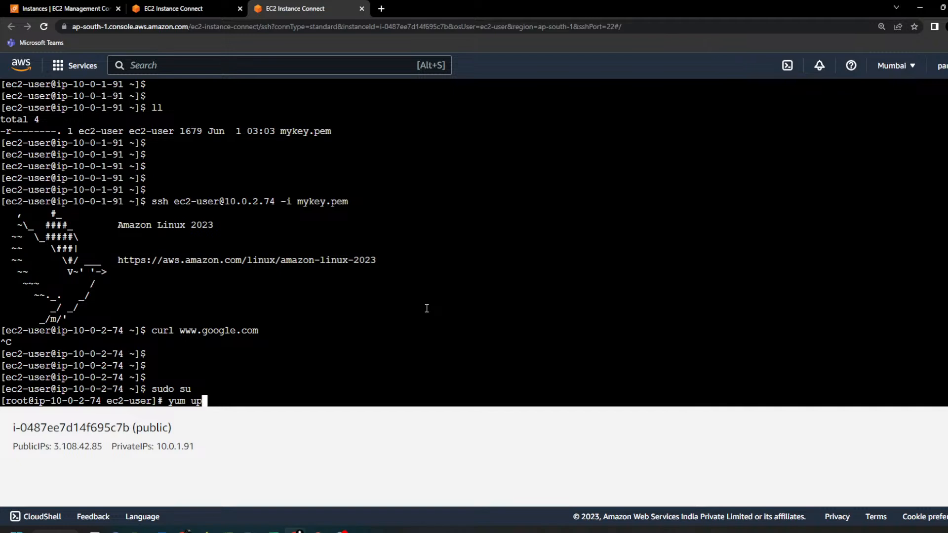
type("date")
key("Return")
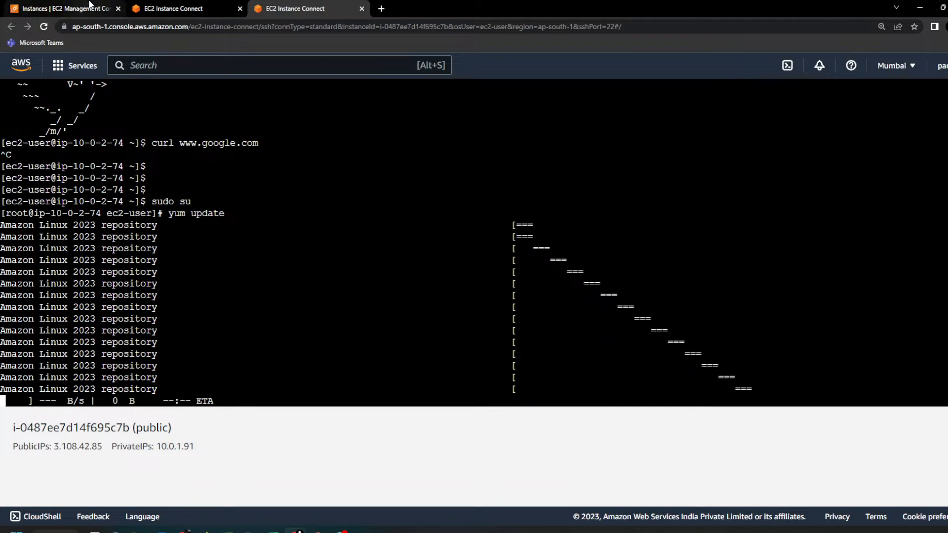
Step: Switch to the PowerPoint slide show displaying the "VPC with Public & Private Subnet(s)" diagram
mouse_move(316, 529)
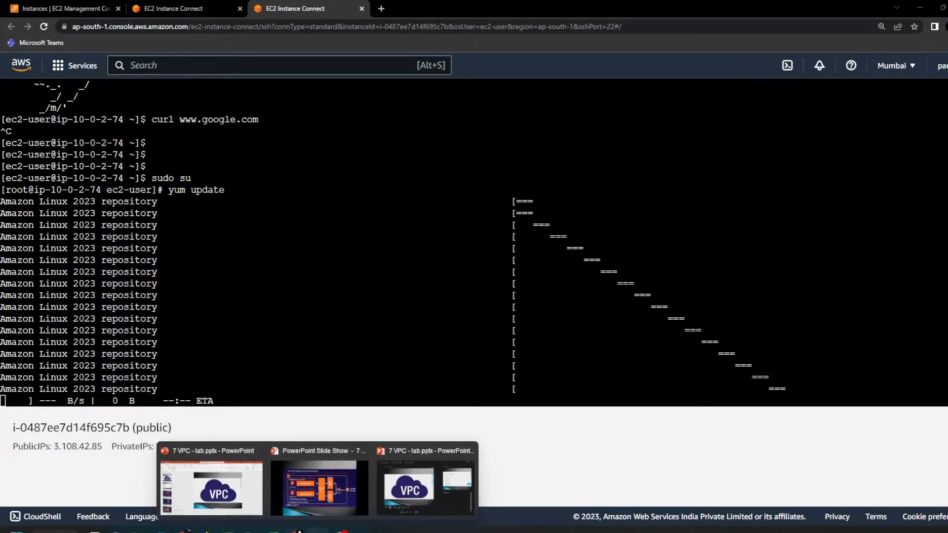
left_click(352, 492)
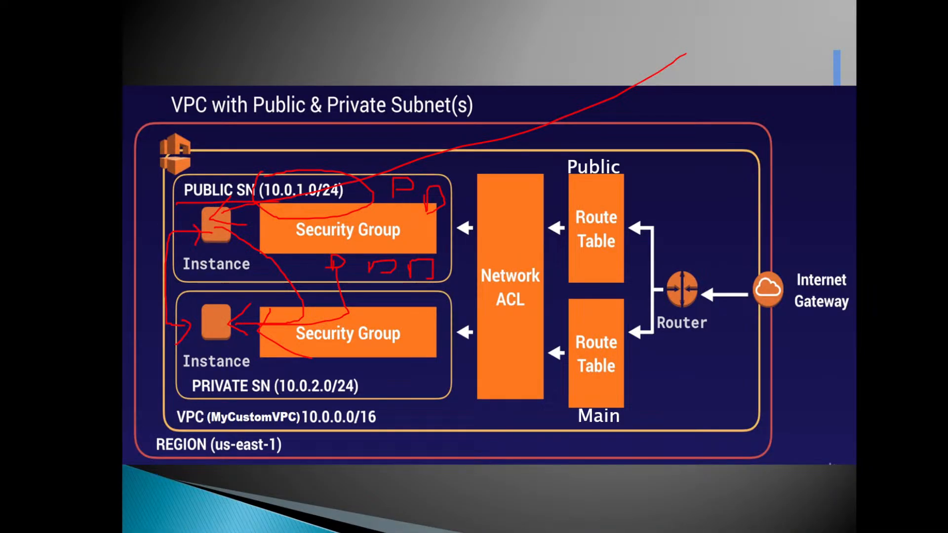
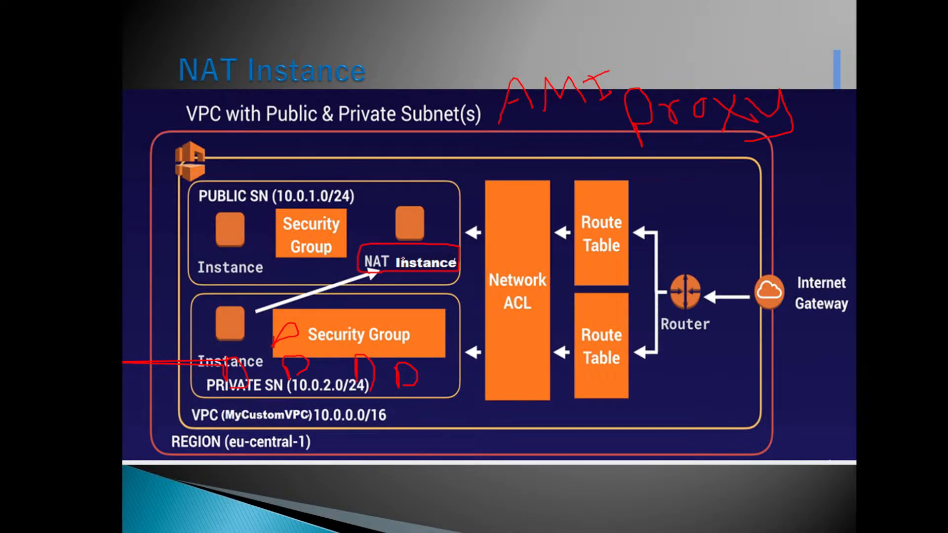
Step: Annotate the NAT and private instances on the NAT Instance slide, and mark the NAT Gateway on the following slide
mouse_move(416, 178)
left_mouse_down()
mouse_move(416, 196)
mouse_move(432, 176)
mouse_move(414, 190)
mouse_move(393, 179)
mouse_move(395, 200)
left_mouse_up()
mouse_move(241, 304)
left_mouse_down()
mouse_move(227, 295)
mouse_move(199, 345)
mouse_move(262, 309)
mouse_move(231, 305)
left_mouse_up()
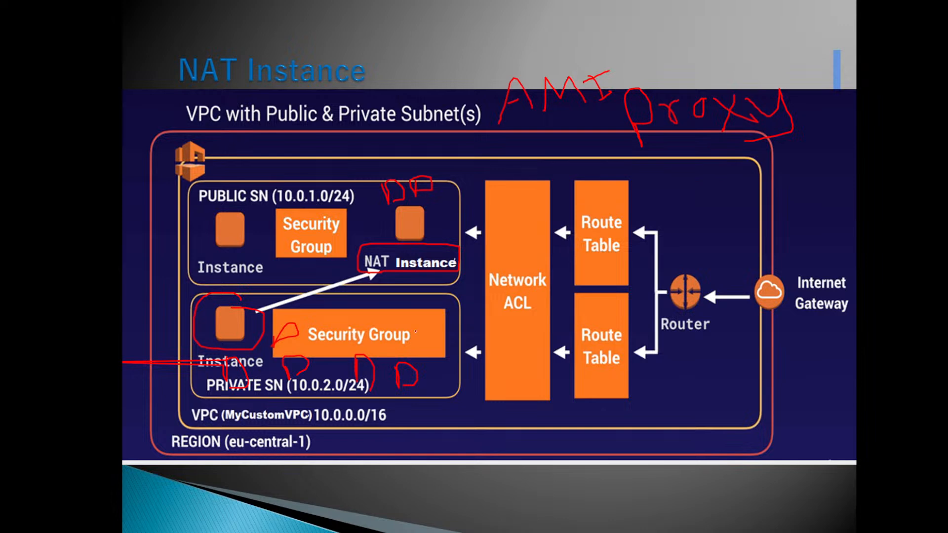
key("Right")
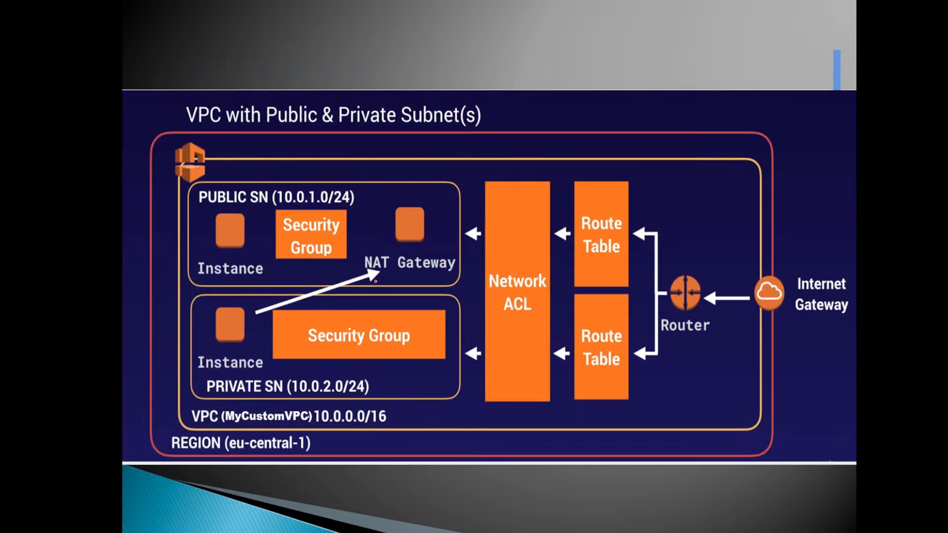
left_click_drag(364, 275, 465, 277)
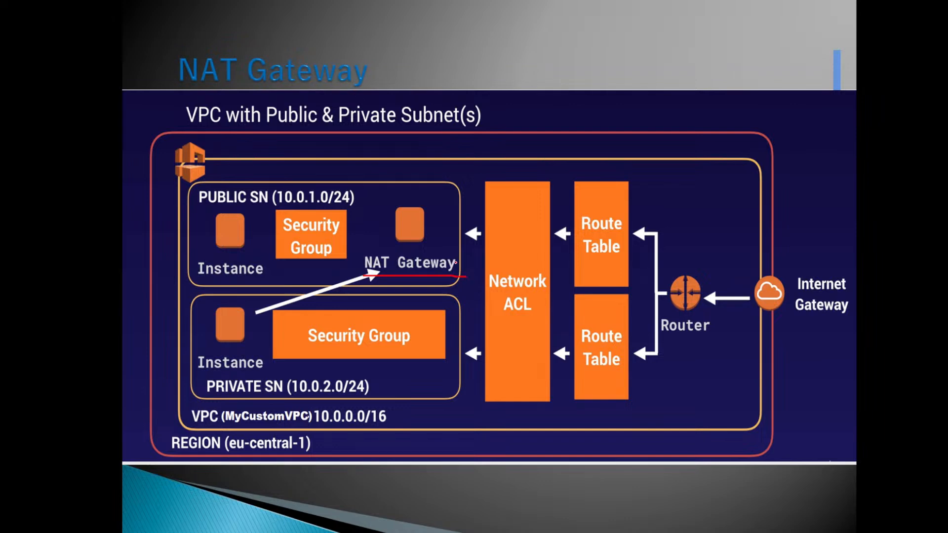
mouse_move(430, 216)
left_mouse_down()
mouse_move(523, 155)
mouse_move(503, 176)
left_mouse_up()
mouse_move(415, 240)
left_mouse_down()
mouse_move(285, 319)
mouse_move(264, 321)
mouse_move(279, 336)
left_mouse_up()
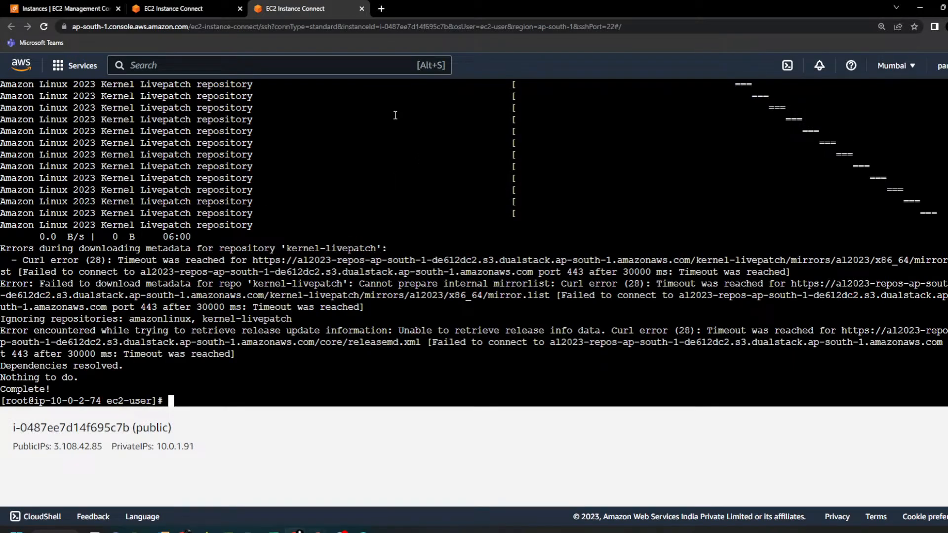
Step: View the public instance's terminal session, return to the private instance's session, and run and interrupt "yum update" there
left_click(206, 5)
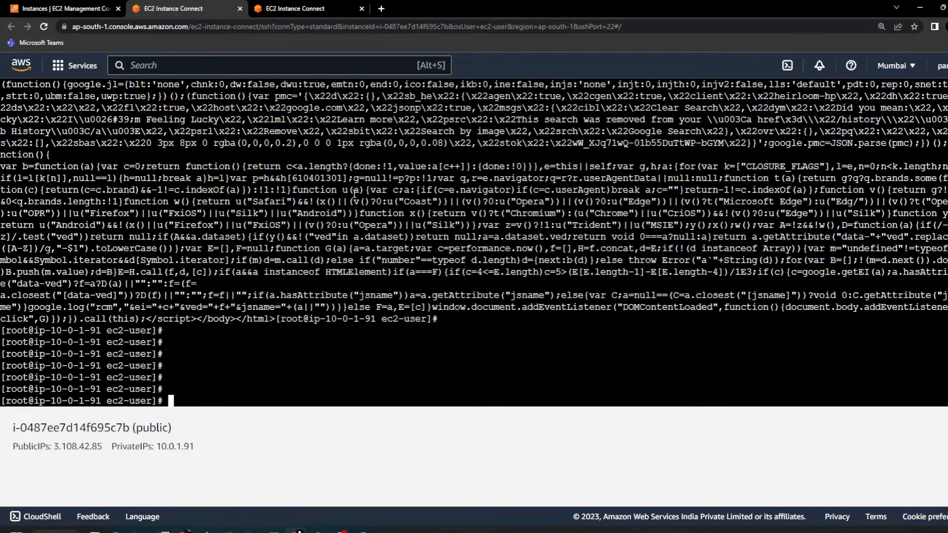
left_click(297, 8)
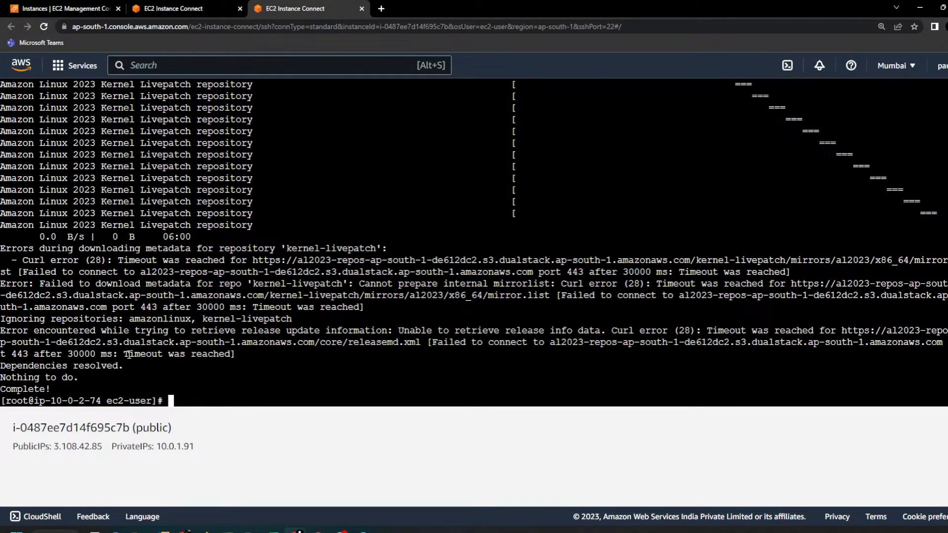
left_click_drag(130, 354, 274, 354)
type("yum update")
key("Return")
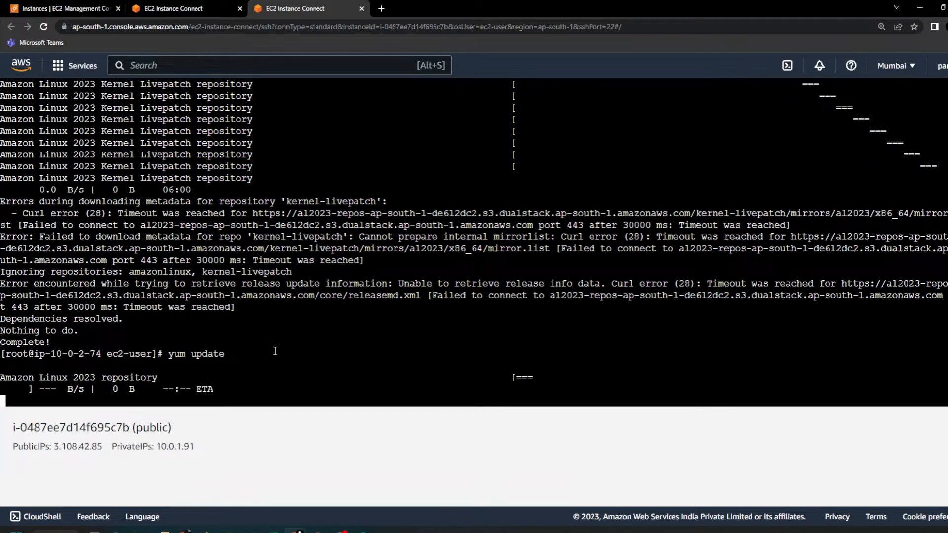
key("ctrl+c")
Step: Rerun "yum update" on the private instance, interrupt it and add blank prompt lines
key("Up")
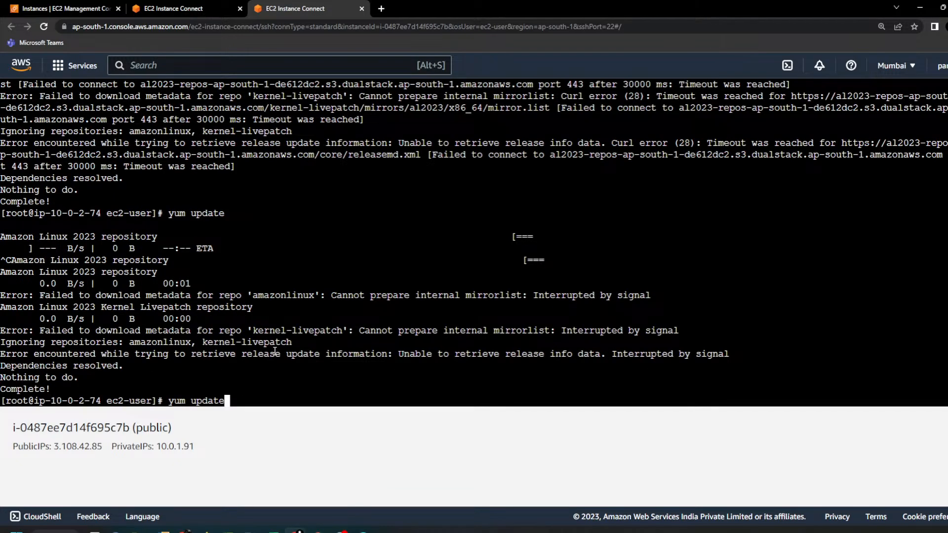
key("Return")
key("ctrl+c")
key("ctrl+c")
key("Return")
key("Return")
key("Return")
key("Return")
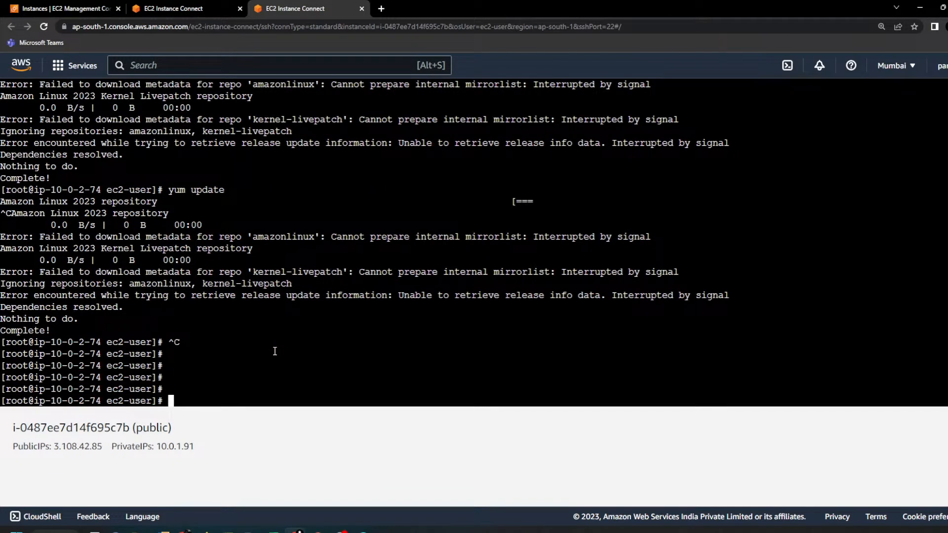
type("curl www.google.com")
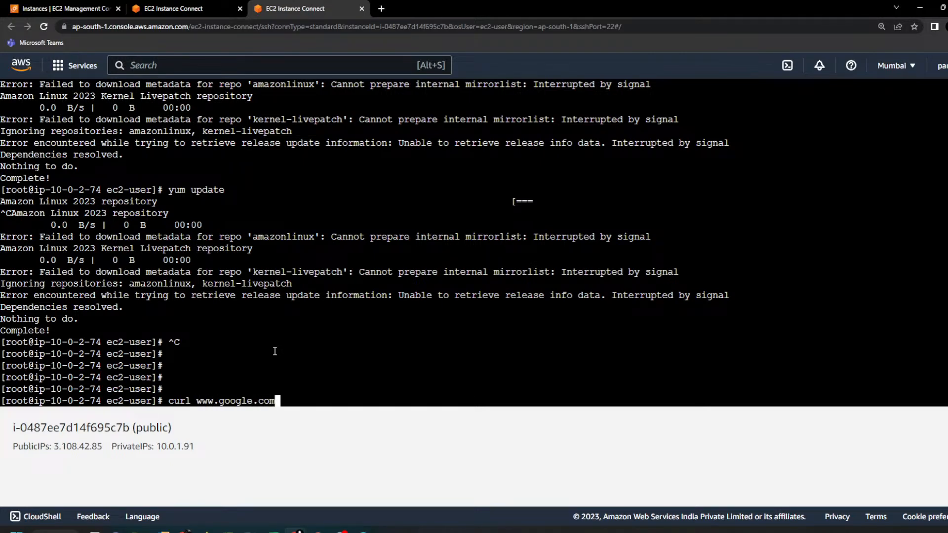
key("Return")
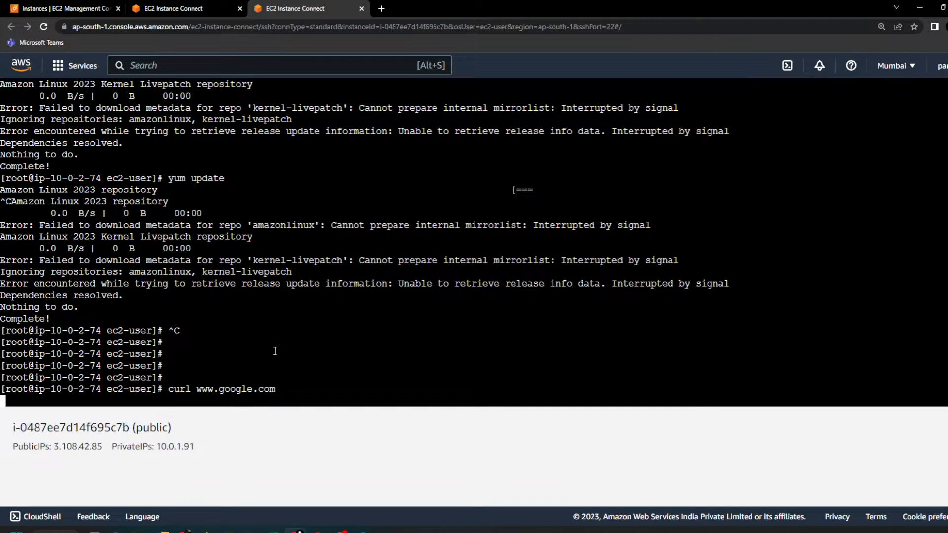
key("ctrl+c")
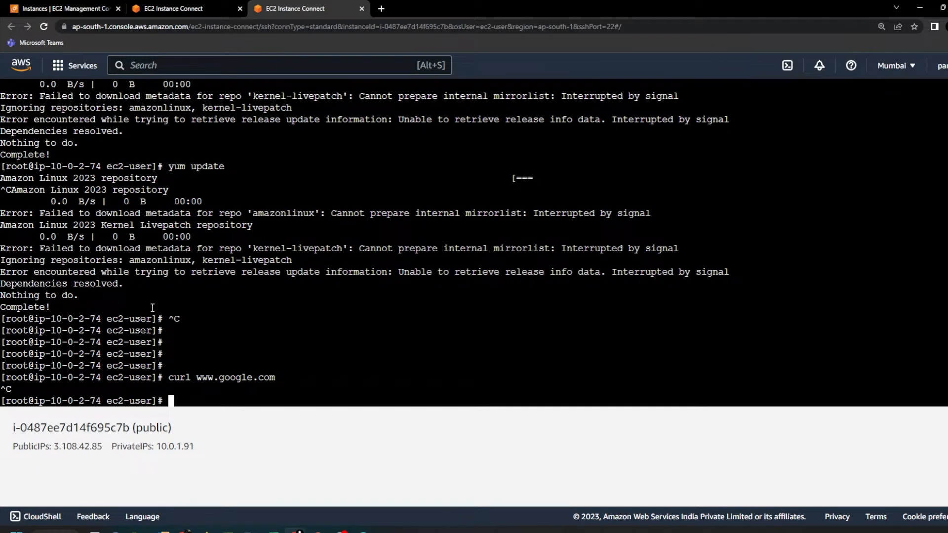
Step: Return to the EC2 Instances list in the browser and start launching a new instance
left_click(176, 13)
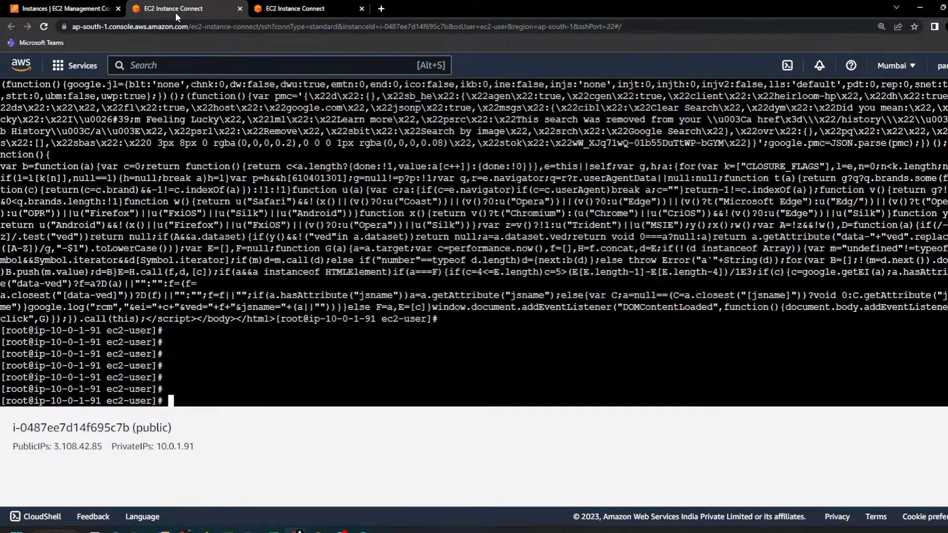
left_click(64, 10)
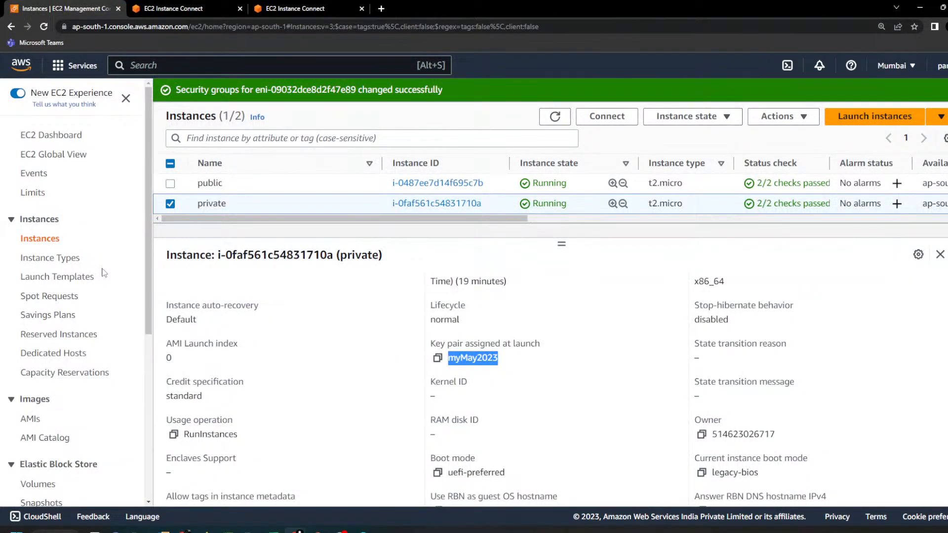
left_click(873, 116)
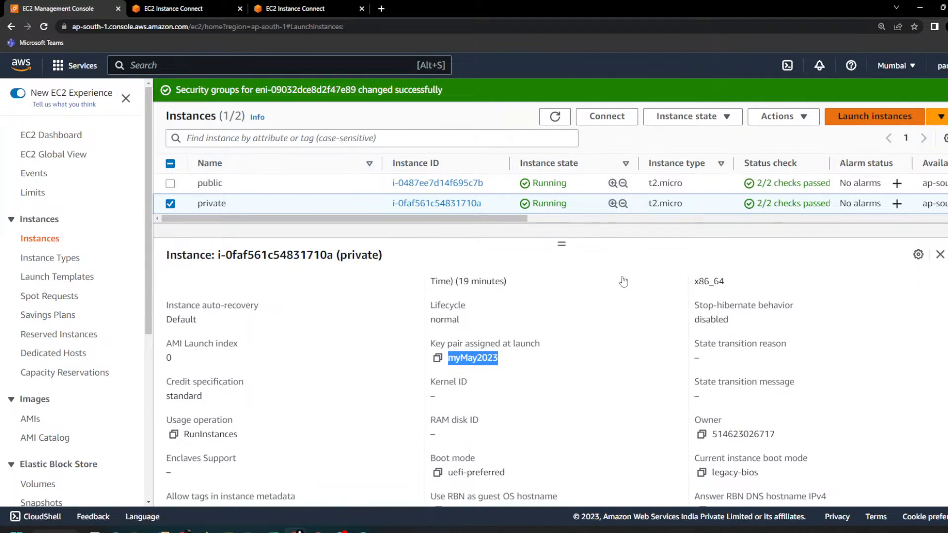
Step: Open the VPC-assignment NAT part - 2.txt notes in Notepad++, highlight the NAT Instance steps and copy the AMI name "amzn-ami-vpc-nat-hvm"
mouse_move(180, 530)
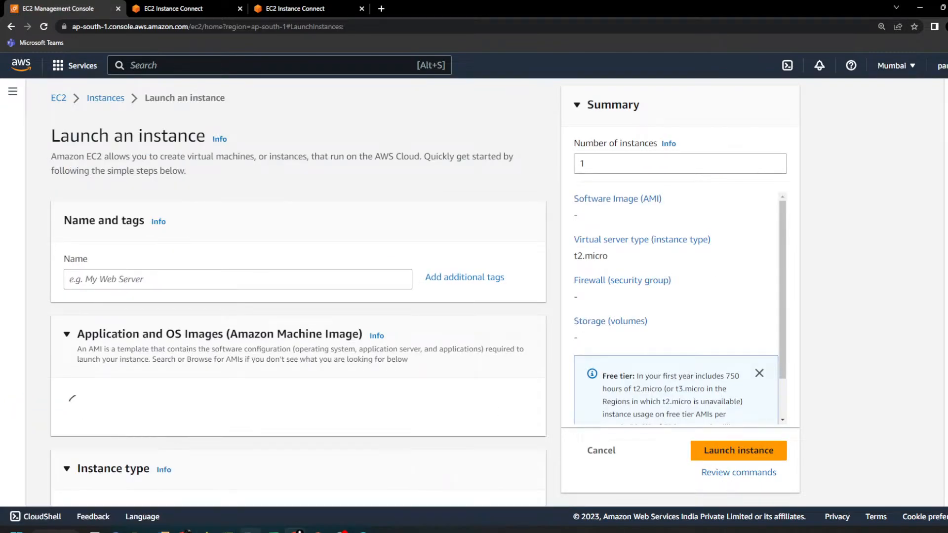
left_click(251, 530)
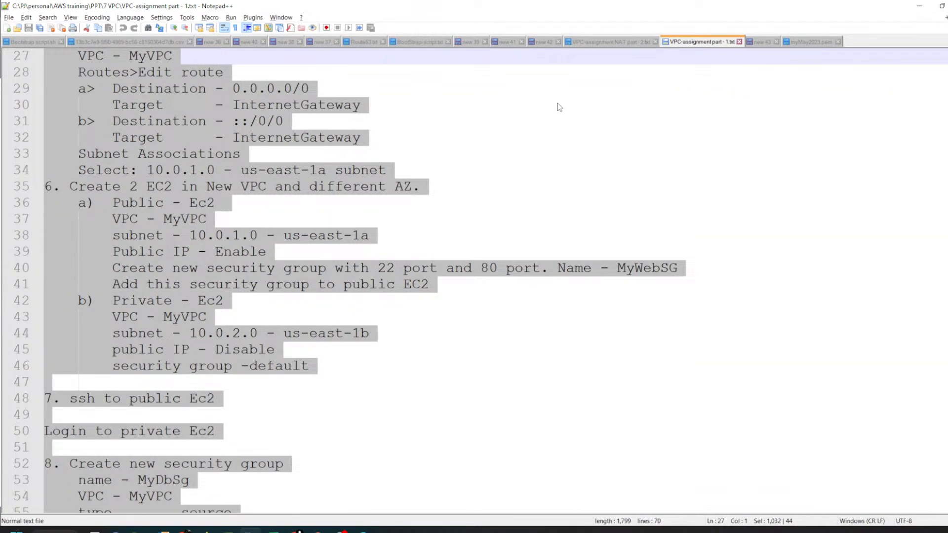
left_click(602, 44)
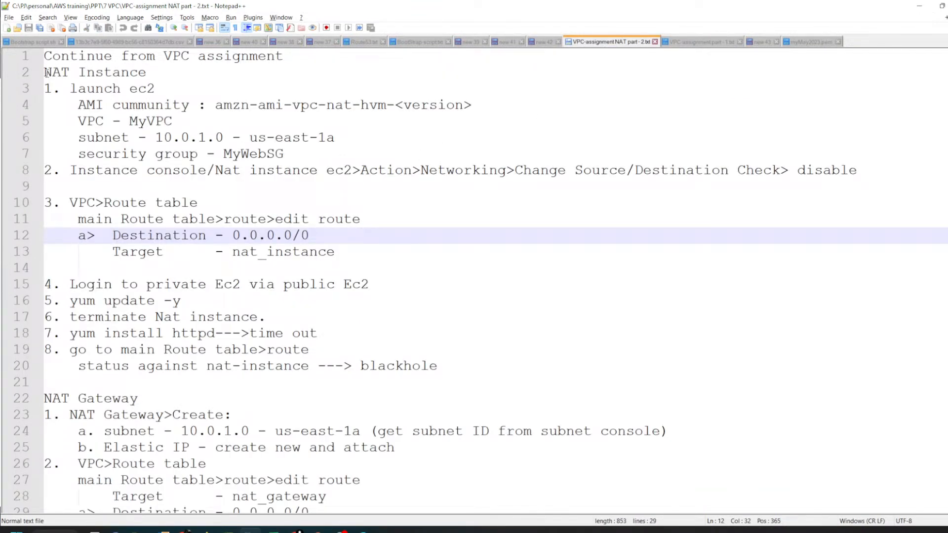
left_click_drag(45, 73, 464, 371)
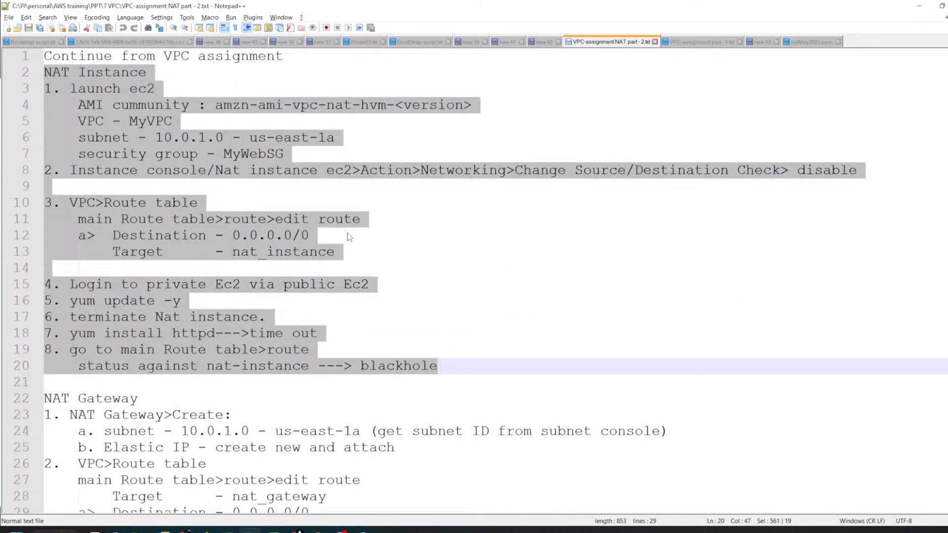
left_click(378, 220)
left_click_drag(217, 106, 387, 111)
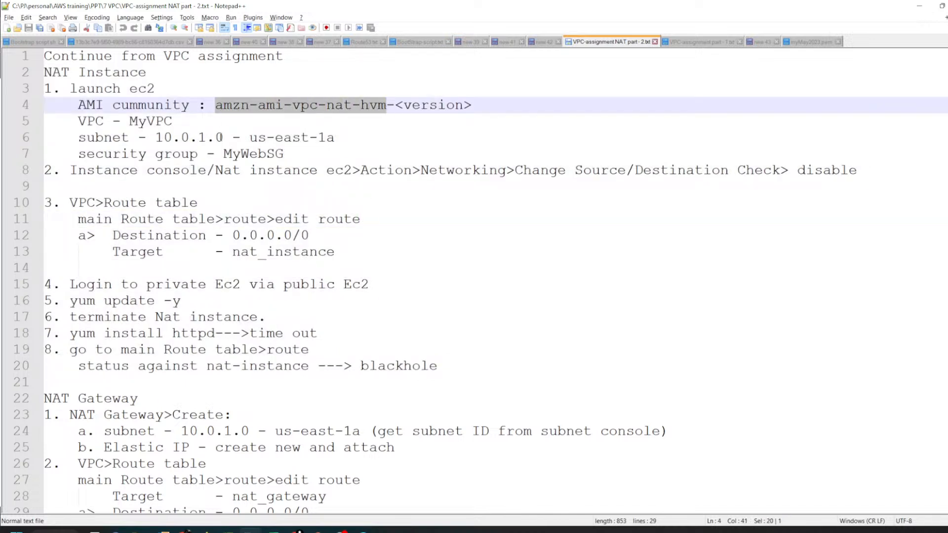
left_click_drag(78, 106, 174, 104)
Step: Switch back to the browser's instance launch page and search the AMI catalog for "amzn-ami-vpc-nat-hvm"
key("alt+Tab")
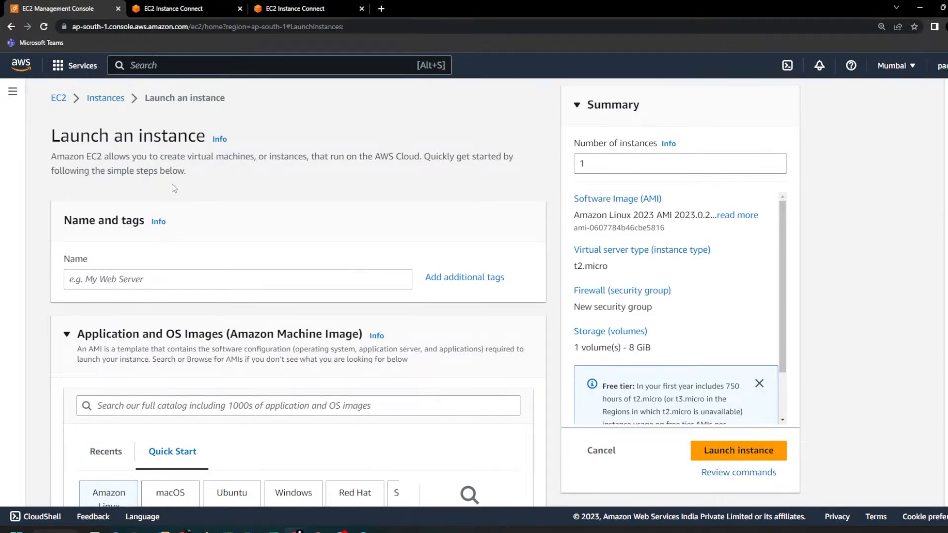
scroll(179, 271, "down", 3)
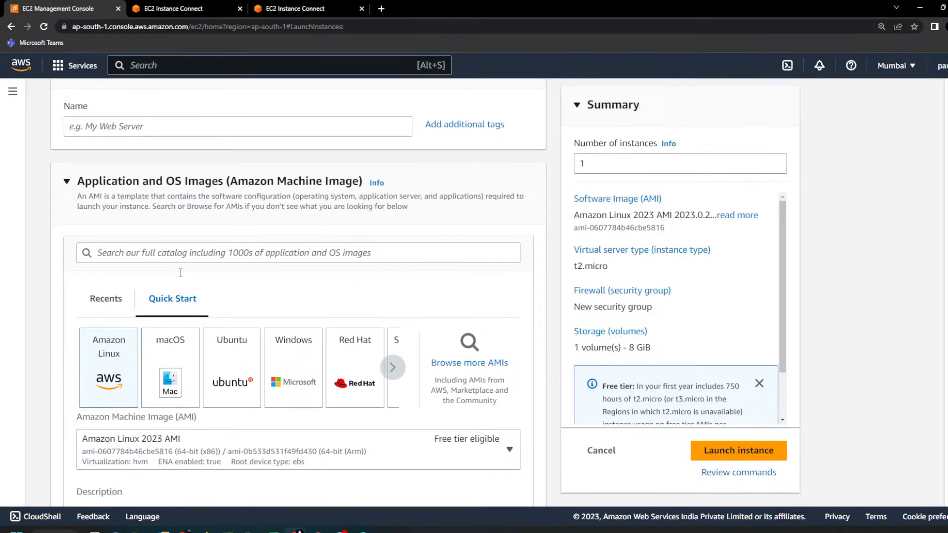
scroll(180, 273, "down", 1)
left_click(280, 203)
key("ctrl+v")
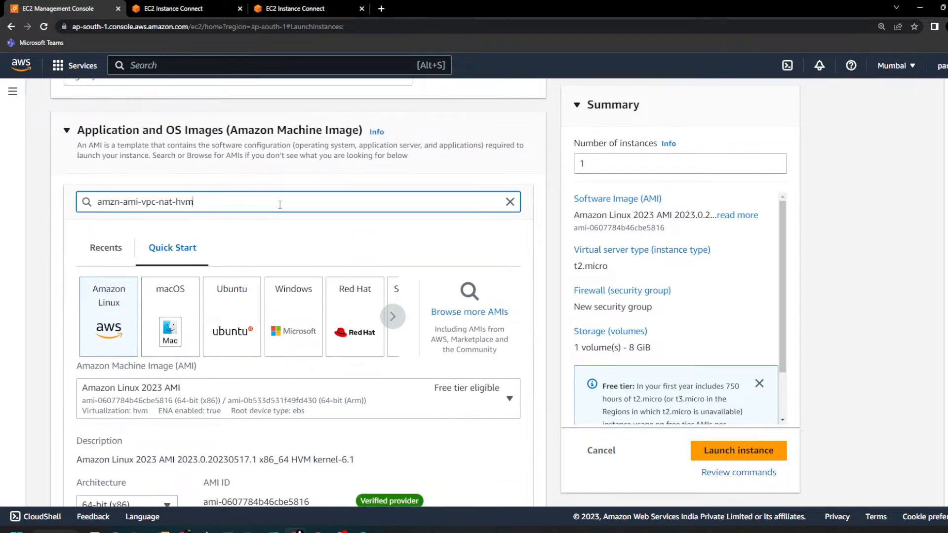
key("Return")
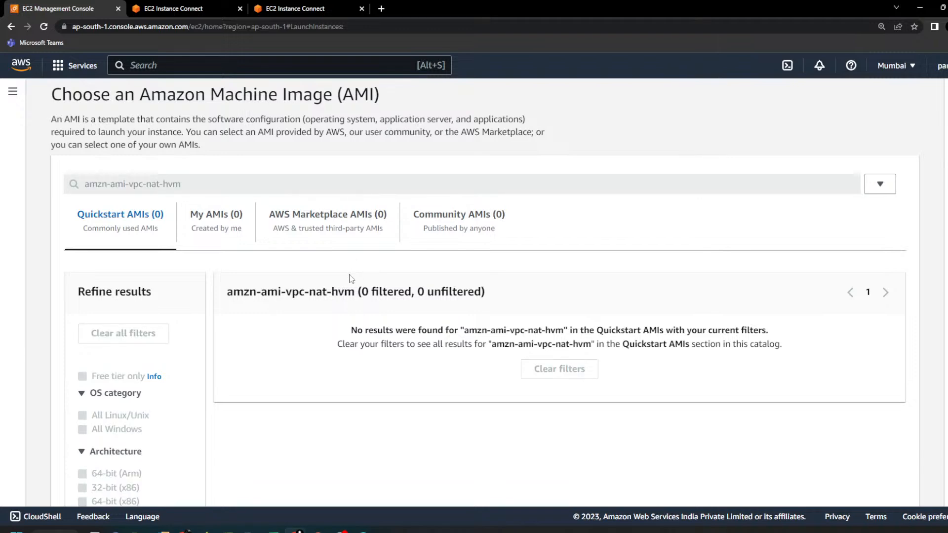
Step: Recheck the AMI name in the Notepad++ notes and replace the browser's AMI search with "nat"
key("alt+Tab")
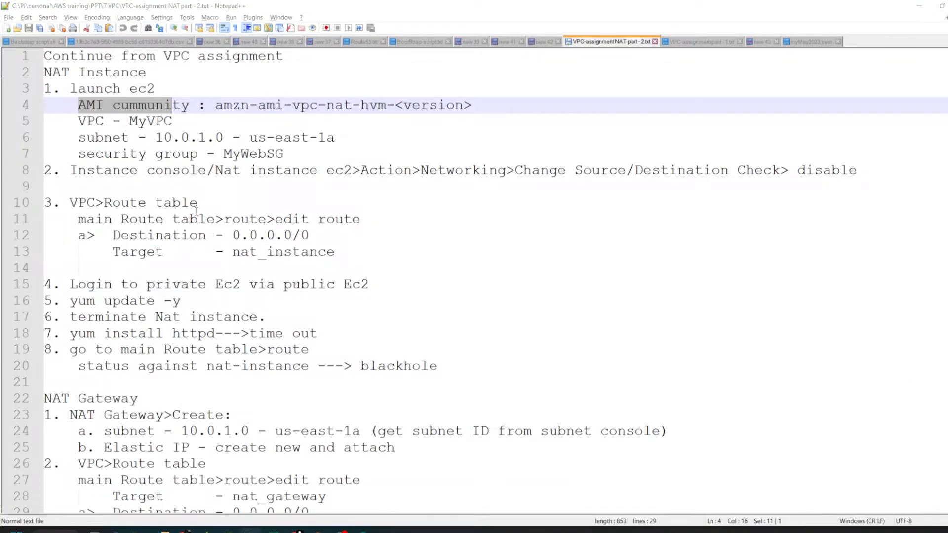
key("alt+Tab")
triple_click(212, 186)
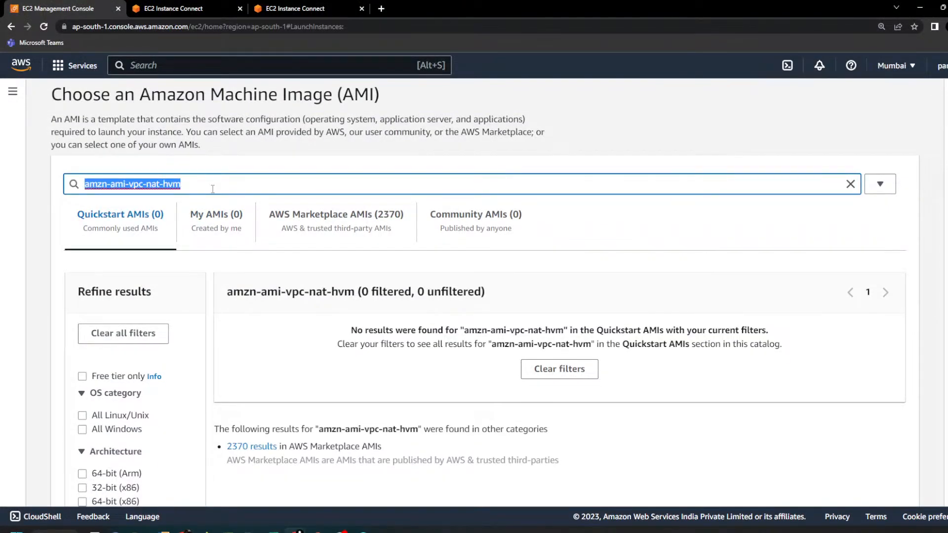
type("nat")
key("Return")
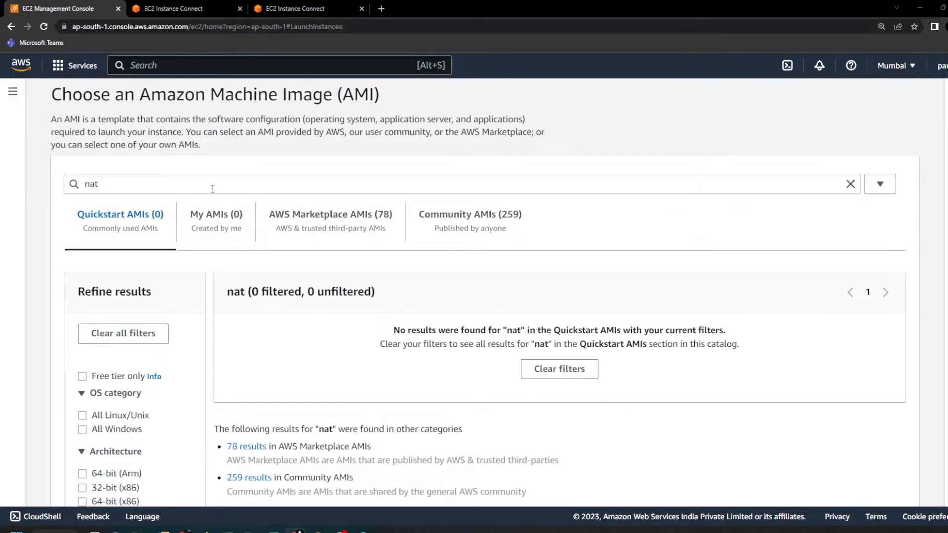
Step: Consult the notes again, view the AWS Marketplace AMIs matching "nat" and show the Community AMIs instead
key("alt+Tab")
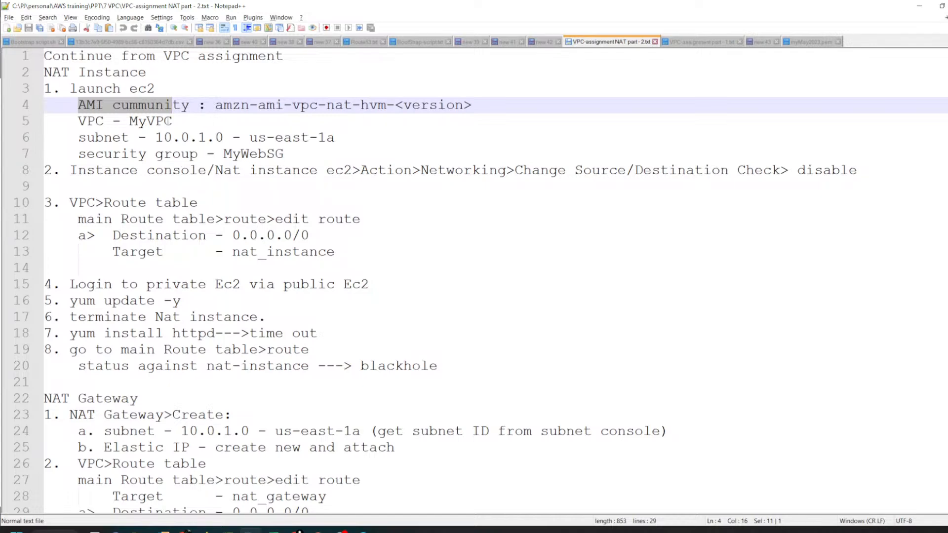
key("alt+Tab")
scroll(214, 298, "down", 2)
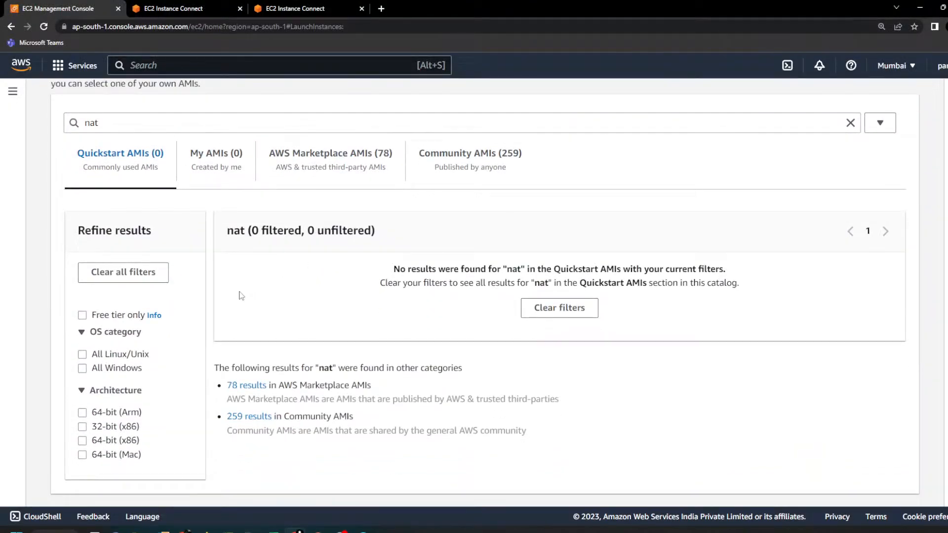
scroll(213, 299, "up", 1)
left_click(377, 215)
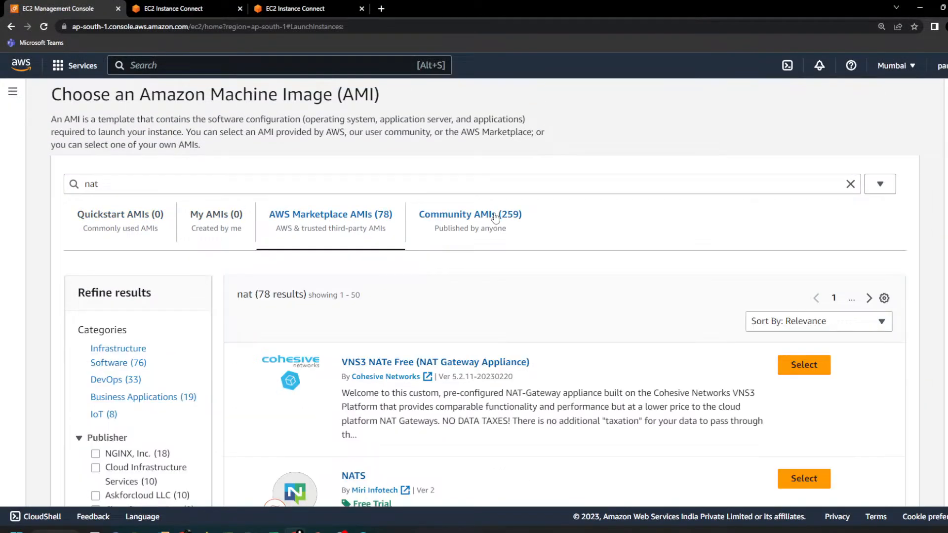
left_click(489, 219)
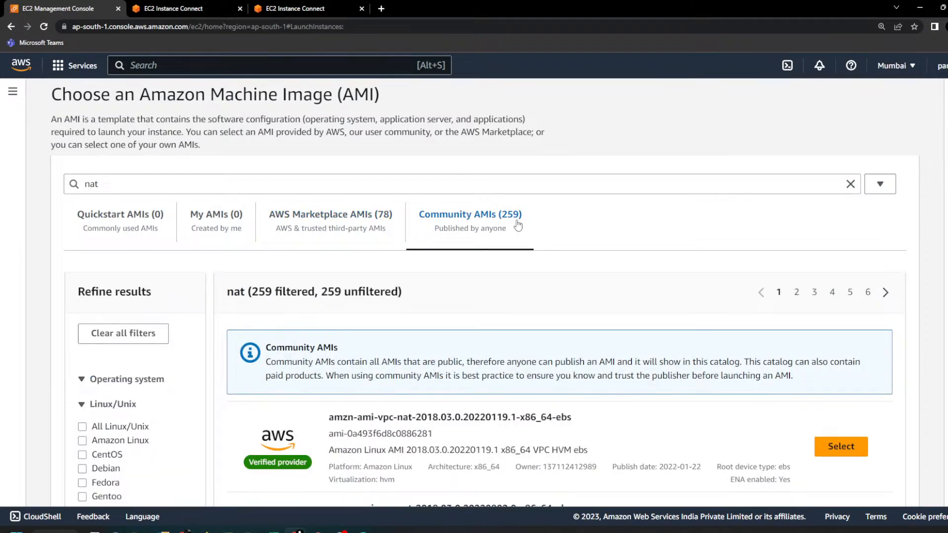
Step: Look over the Community AMI results and refine the search to "nat-hvm", checking the name against the Notepad++ notes
scroll(561, 222, "down", 1)
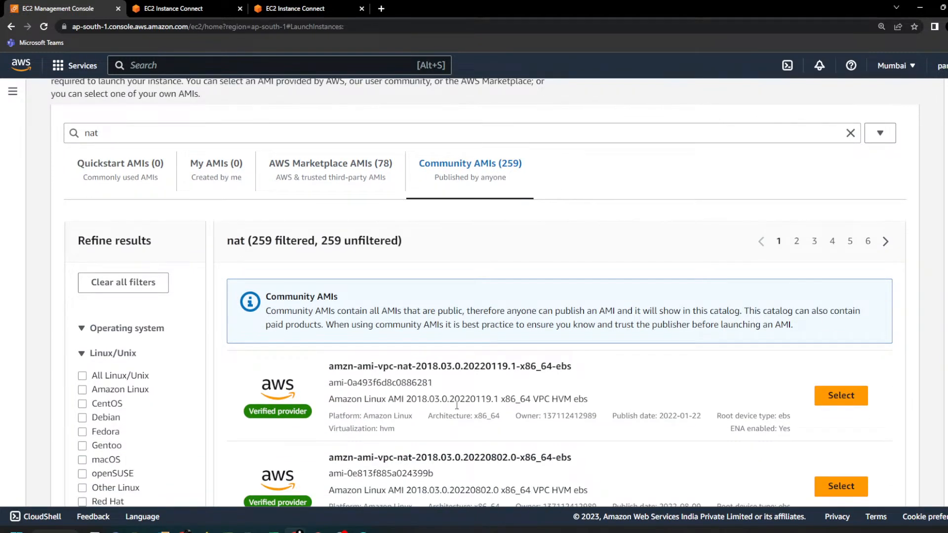
scroll(484, 353, "down", 1)
scroll(346, 247, "up", 1)
left_click(152, 140)
key("alt+Tab")
key("alt+Tab")
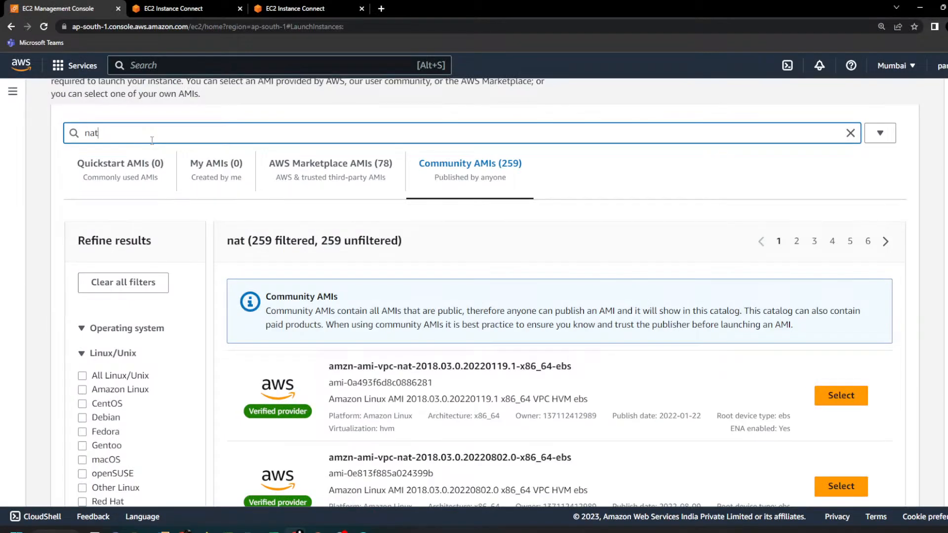
type("-hv")
key("alt+Tab")
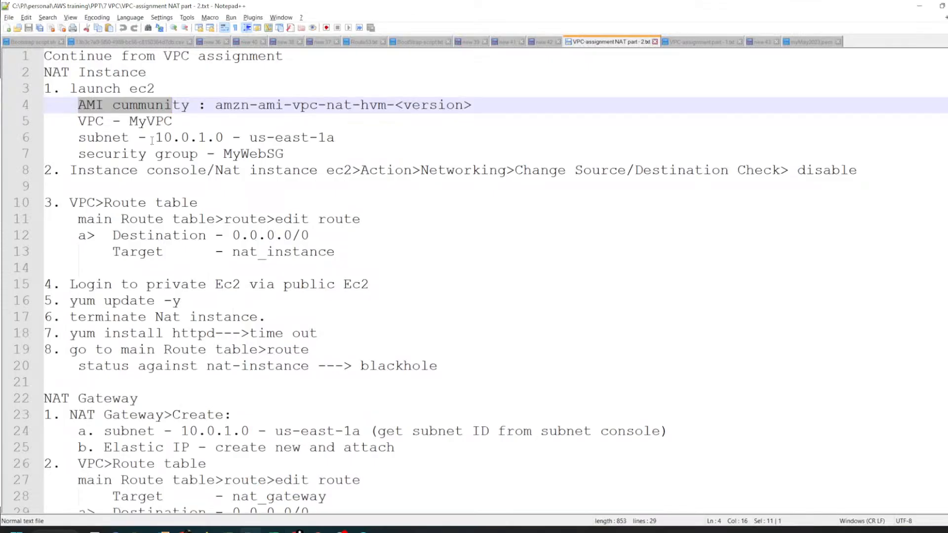
key("alt+Tab")
type("m")
key("Return")
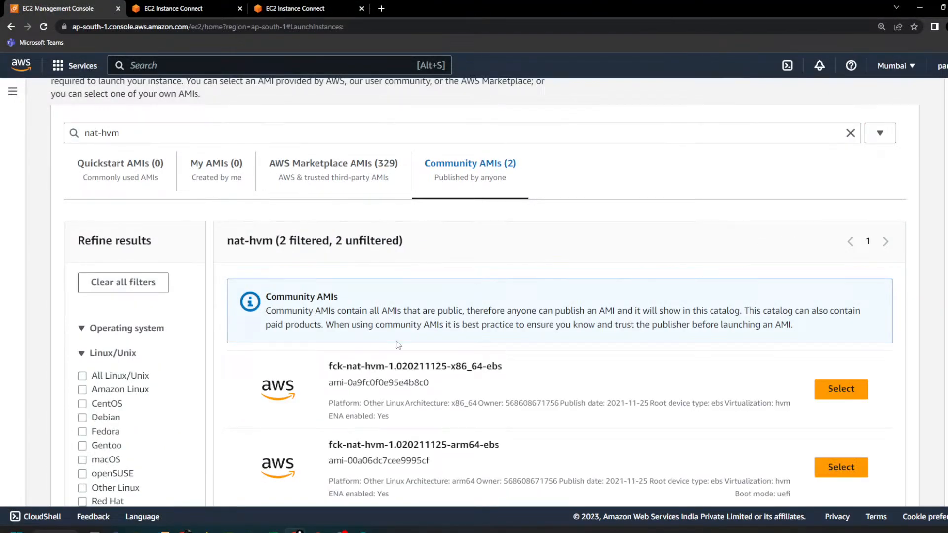
Step: Recheck the AMI name in the Notepad++ notes and replace the browser's Community AMI search with "vpc-nat"
scroll(449, 318, "down", 1)
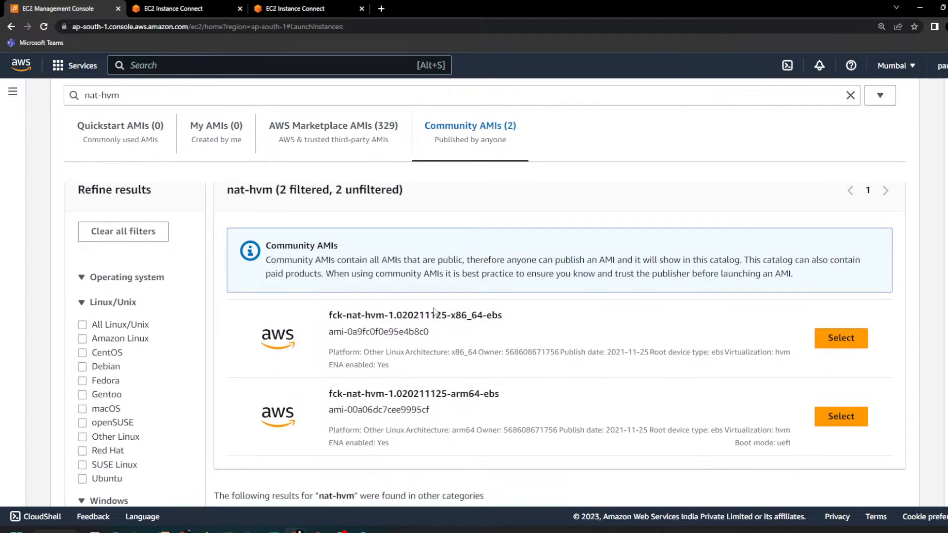
key("alt+Tab")
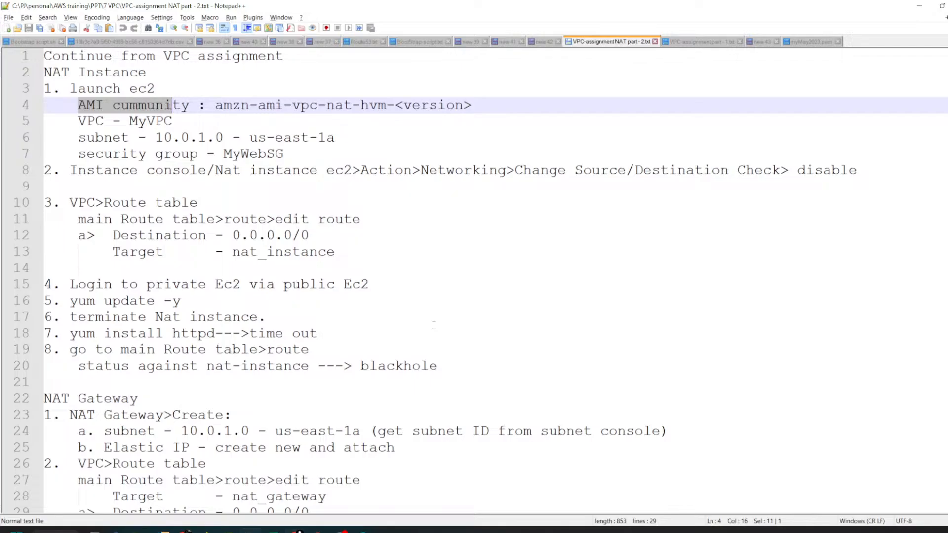
key("alt+Tab")
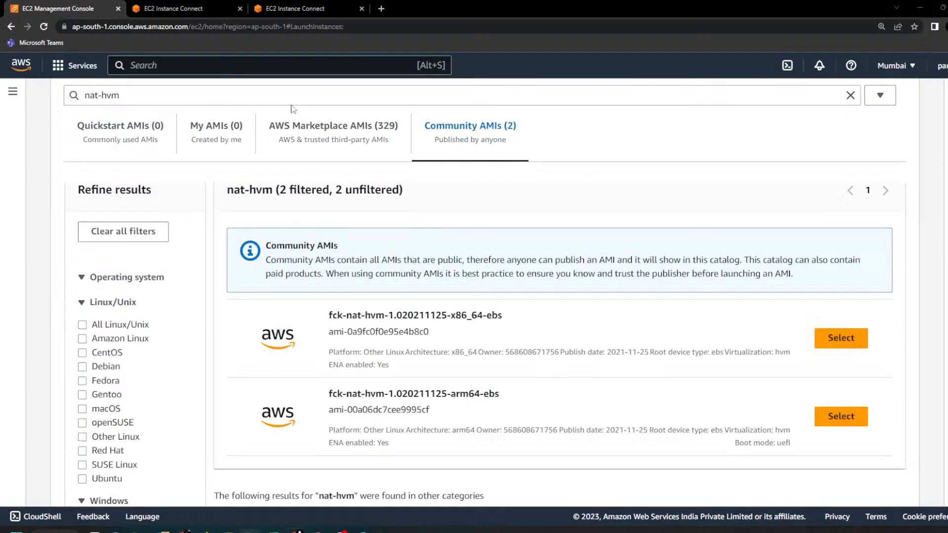
scroll(151, 153, "up", 1)
left_click_drag(148, 130, 49, 131)
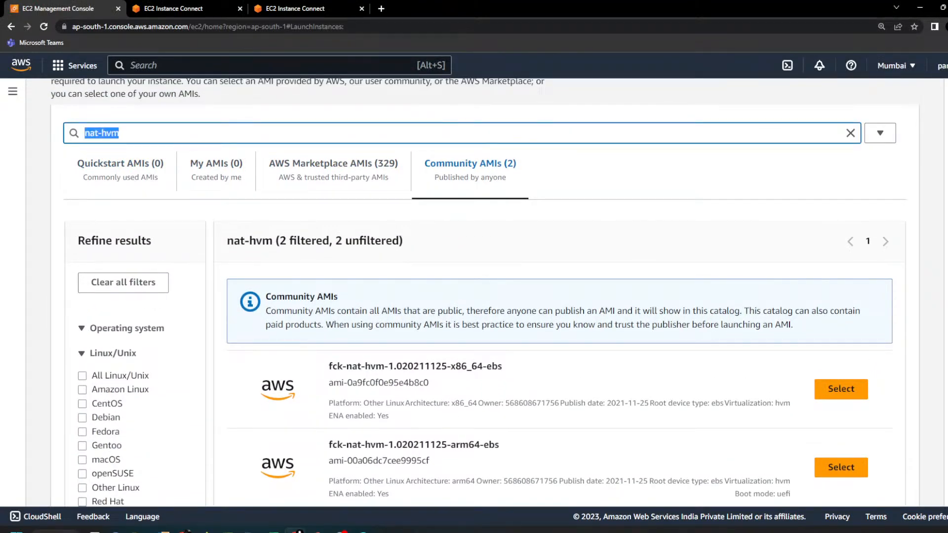
type("vpc-nat")
key("Return")
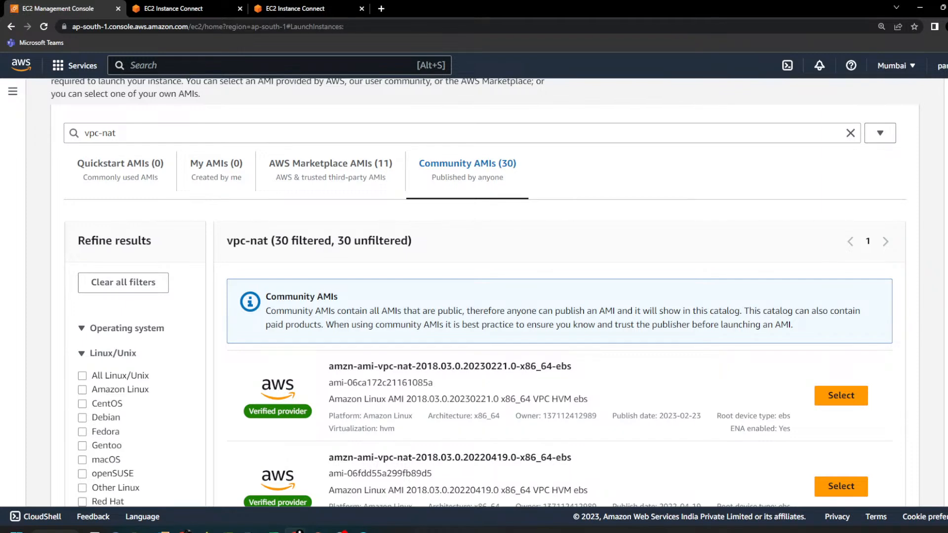
Step: Look through the matching Community AMIs and select amzn-ami-vpc-nat-2018.03.0.20230221.0-x86_64-ebs for the new instance
scroll(422, 432, "down", 2)
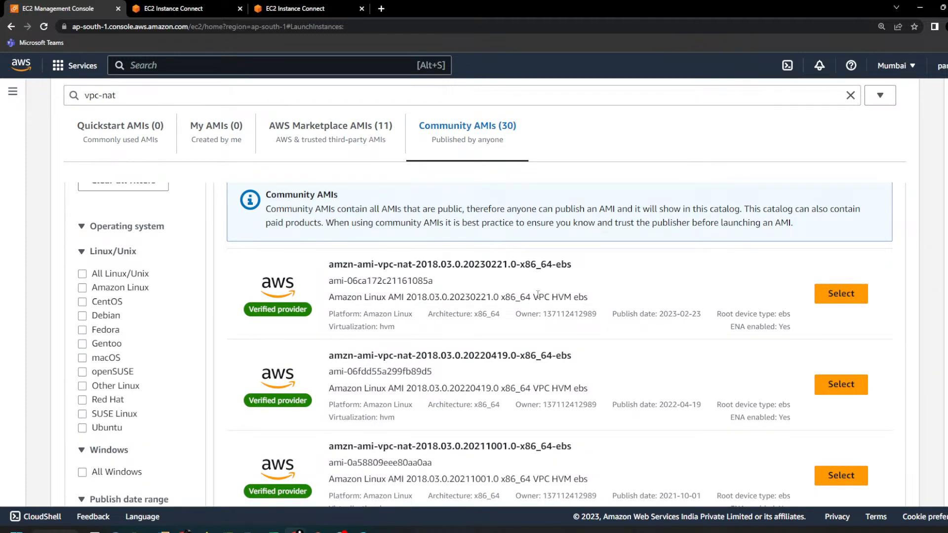
scroll(452, 275, "down", 2)
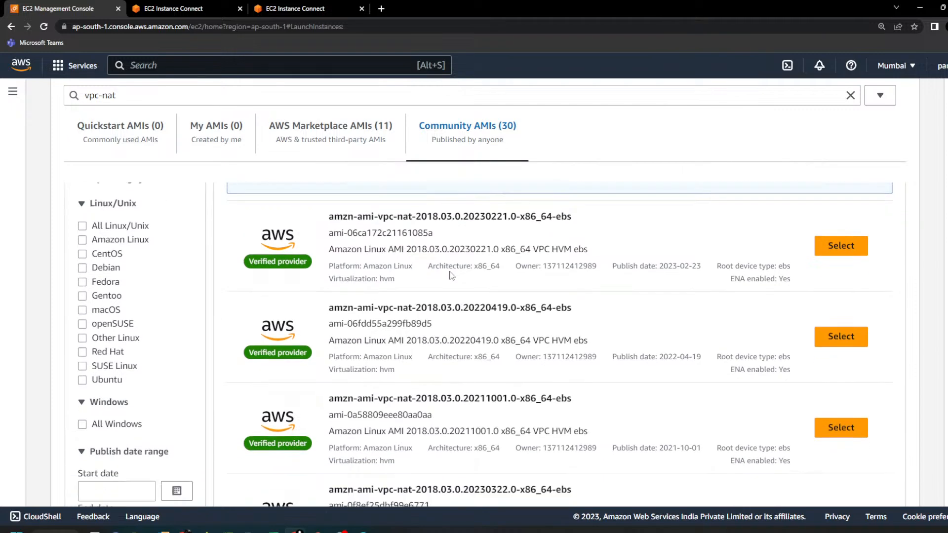
scroll(452, 276, "up", 2)
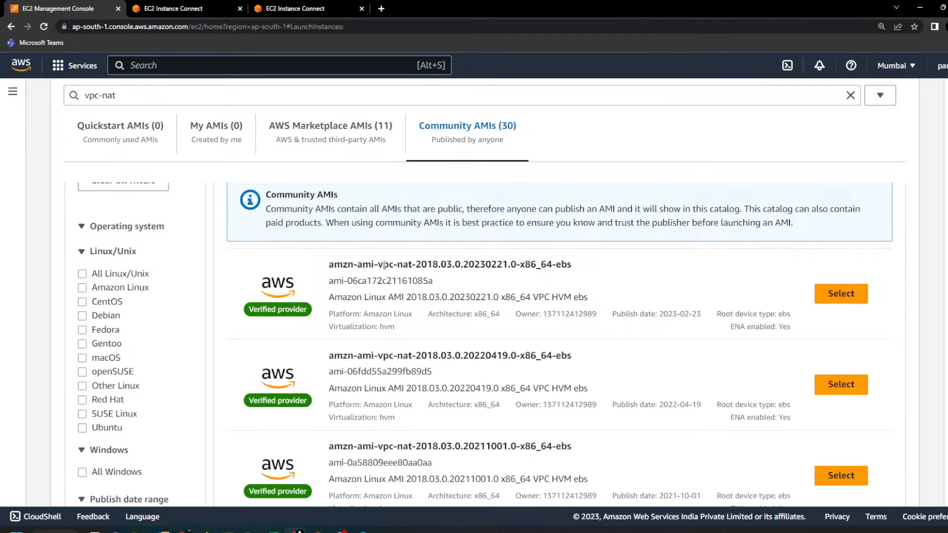
left_click_drag(378, 265, 417, 266)
left_click(839, 295)
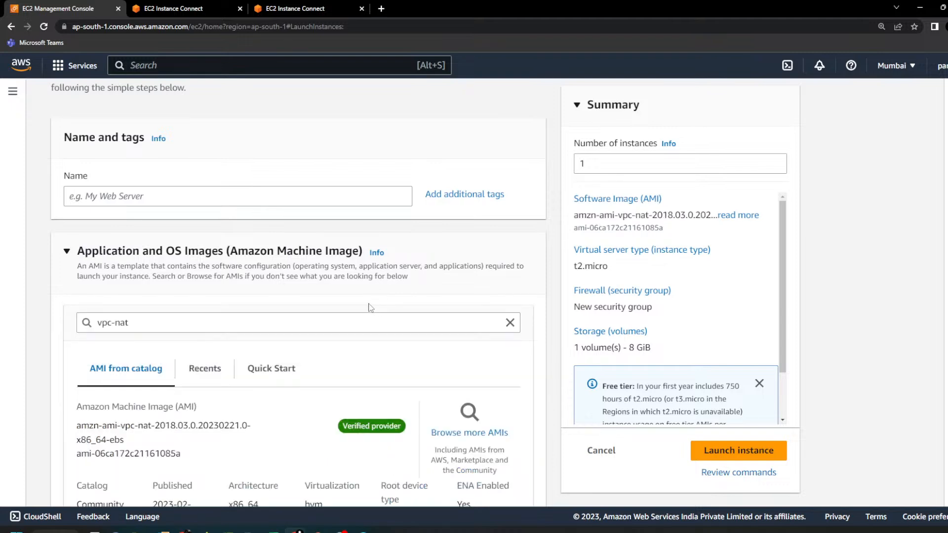
Step: Choose the existing key pair myMay2023 for logging in to the new instance
scroll(350, 326, "down", 3)
scroll(309, 364, "down", 1)
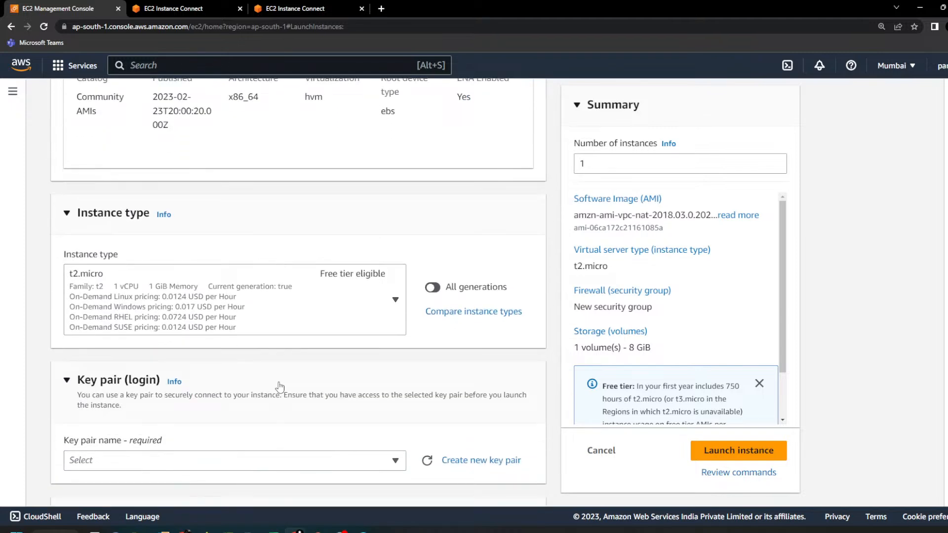
scroll(148, 287, "down", 3)
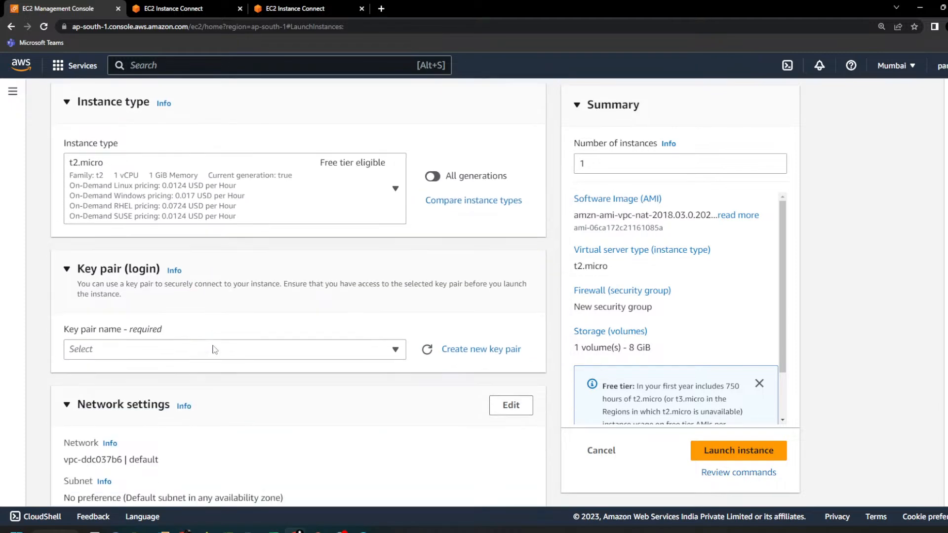
left_click(291, 311)
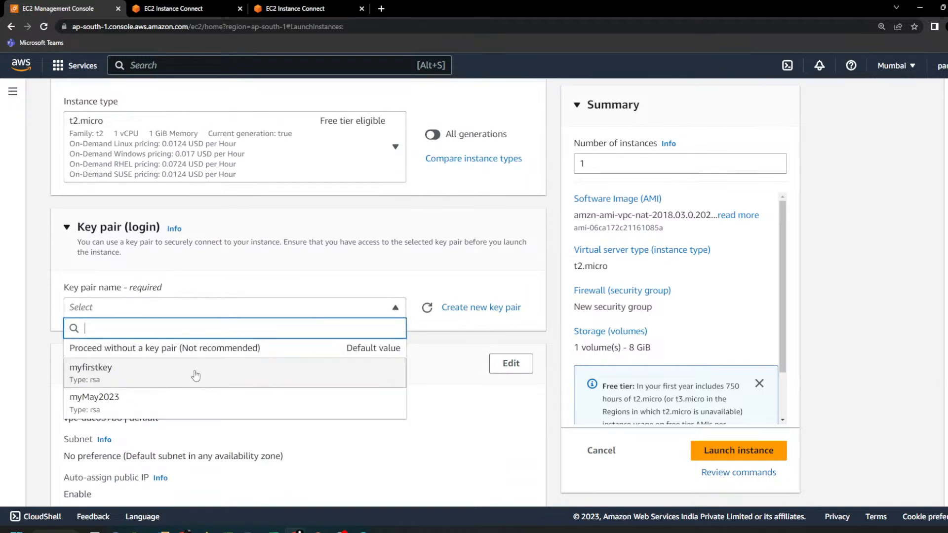
left_click(167, 402)
Step: Edit the instance's network settings to use MyVPC and the subnet "10.0.1.0 ap-south-1a public"
scroll(182, 349, "down", 2)
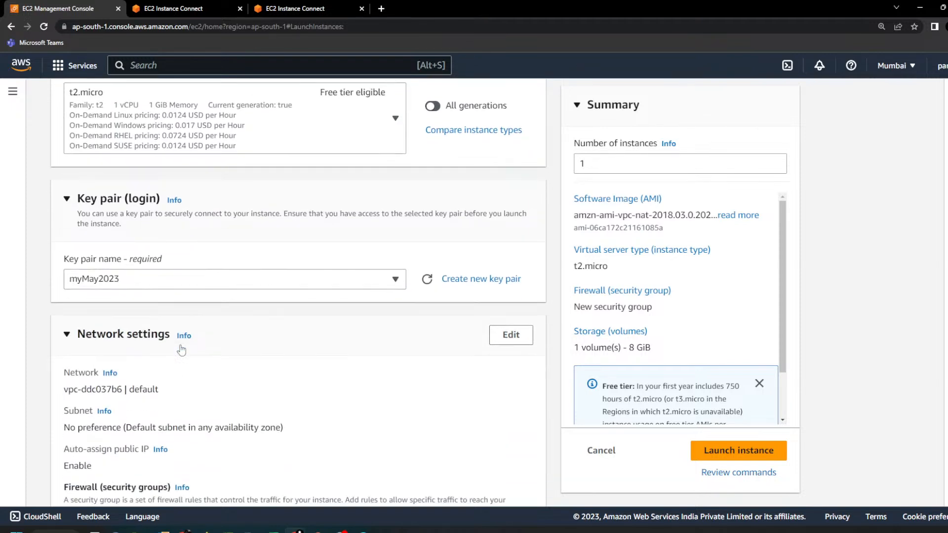
left_click_drag(78, 317, 242, 322)
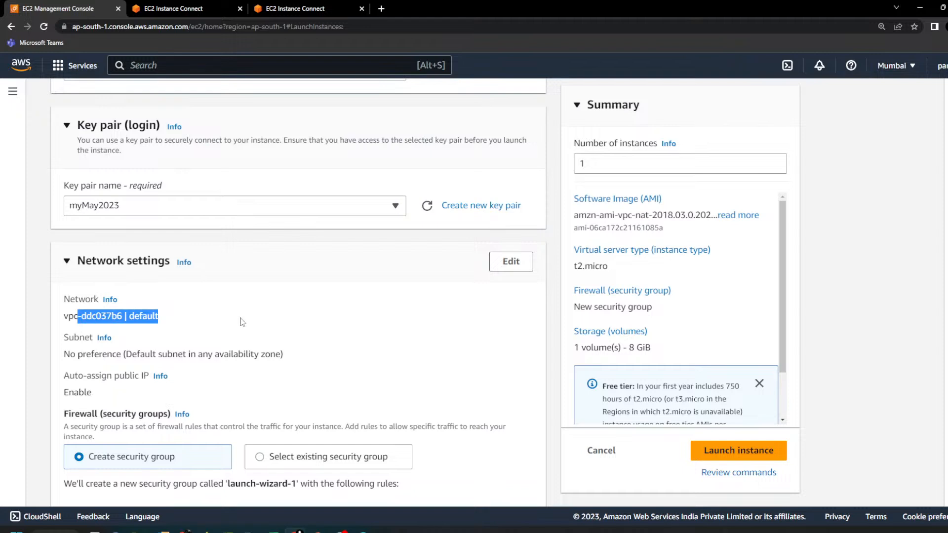
left_click(511, 262)
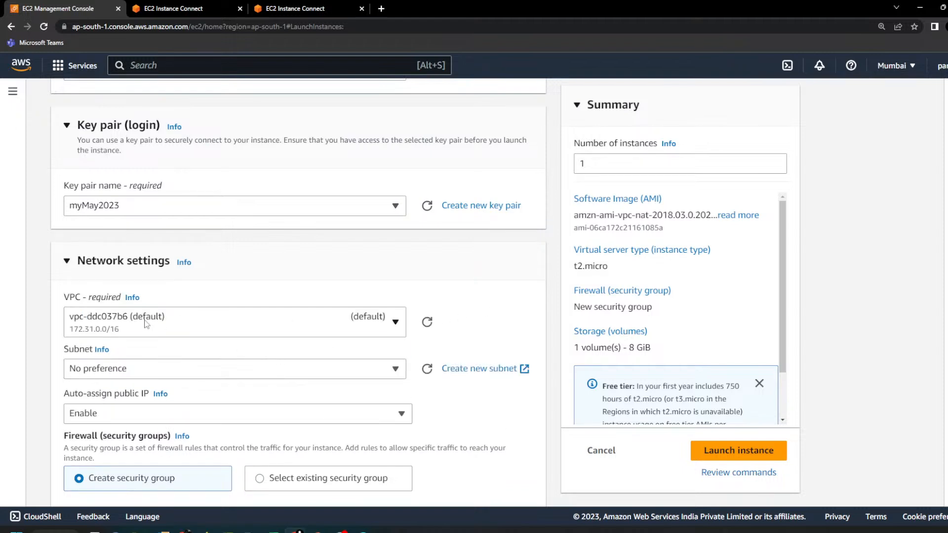
left_click(146, 324)
left_click(143, 403)
left_click(322, 379)
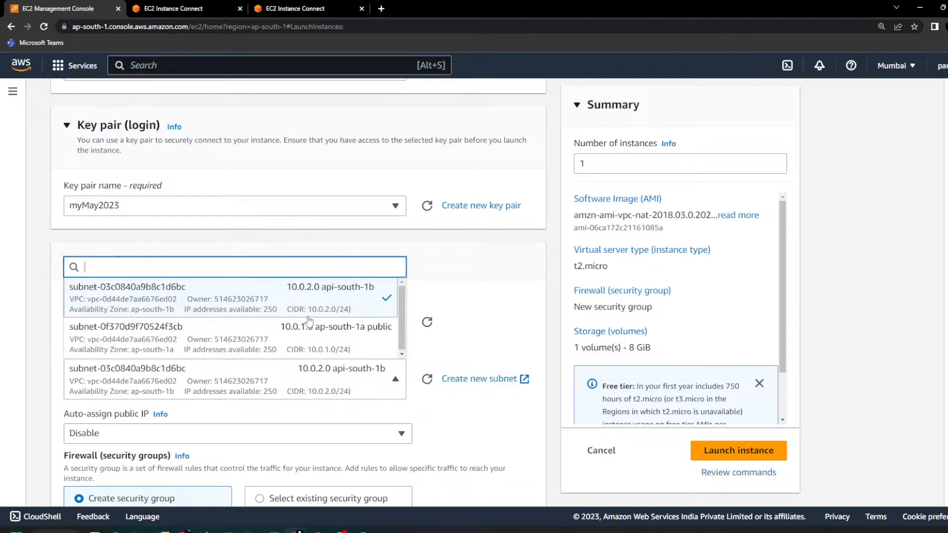
left_click(307, 348)
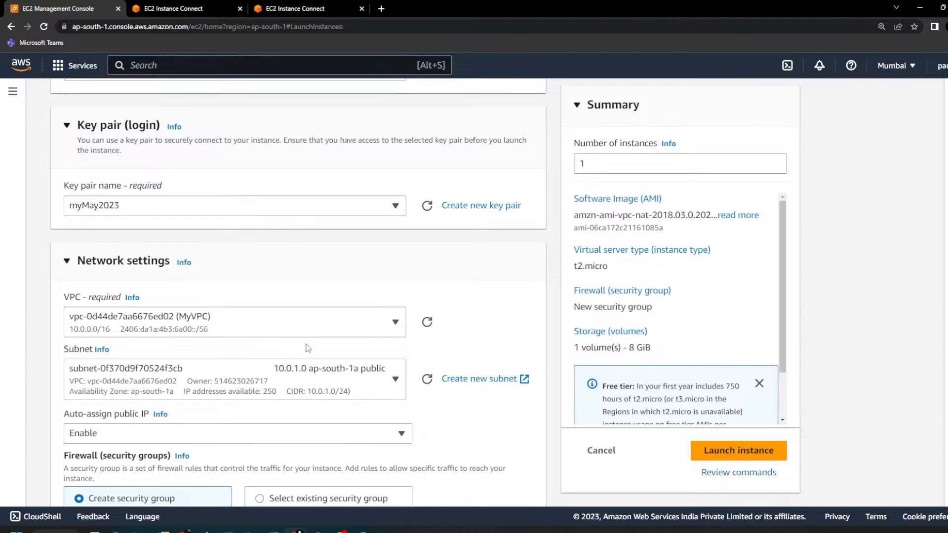
Step: Assign the existing security group MyCustomVPC_security_group and launch the instance
scroll(312, 340, "down", 5)
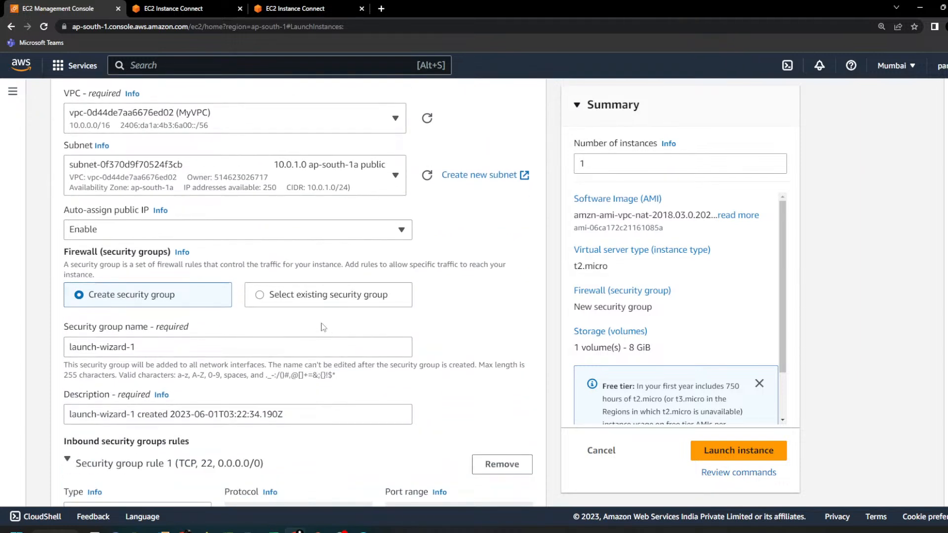
left_click(260, 298)
left_click(137, 349)
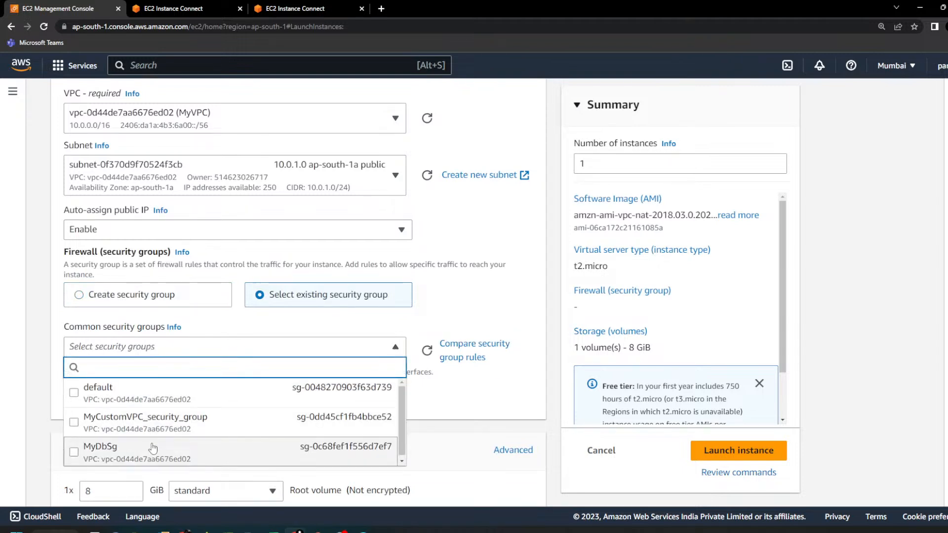
left_click(74, 423)
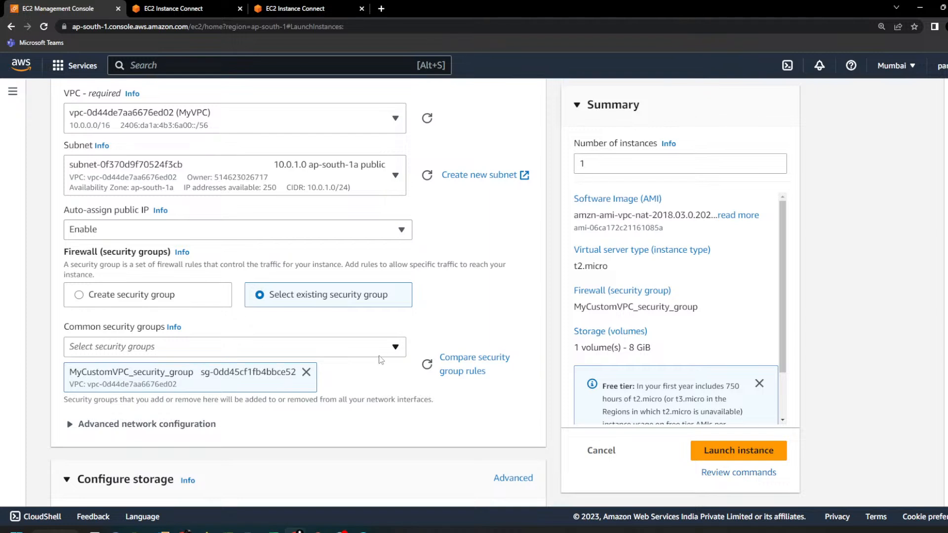
scroll(90, 334, "down", 1)
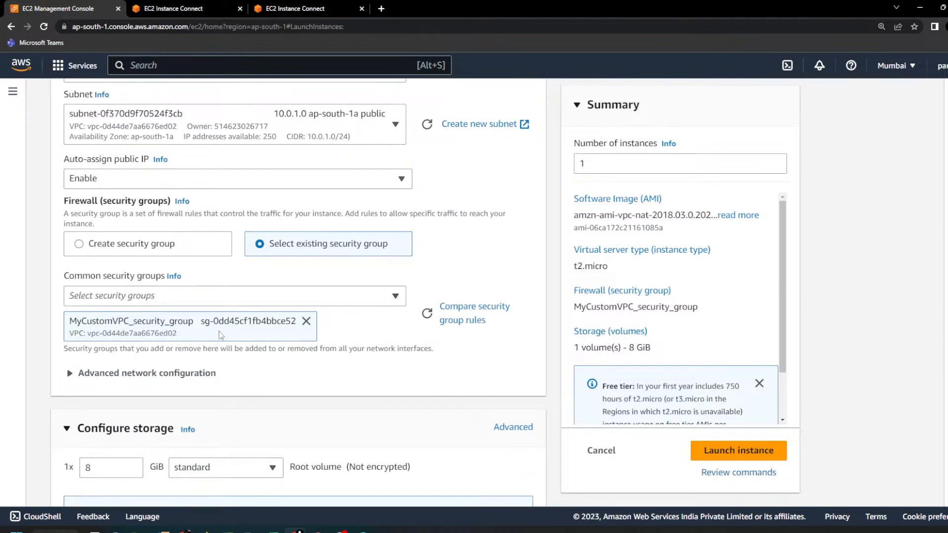
scroll(425, 313, "down", 3)
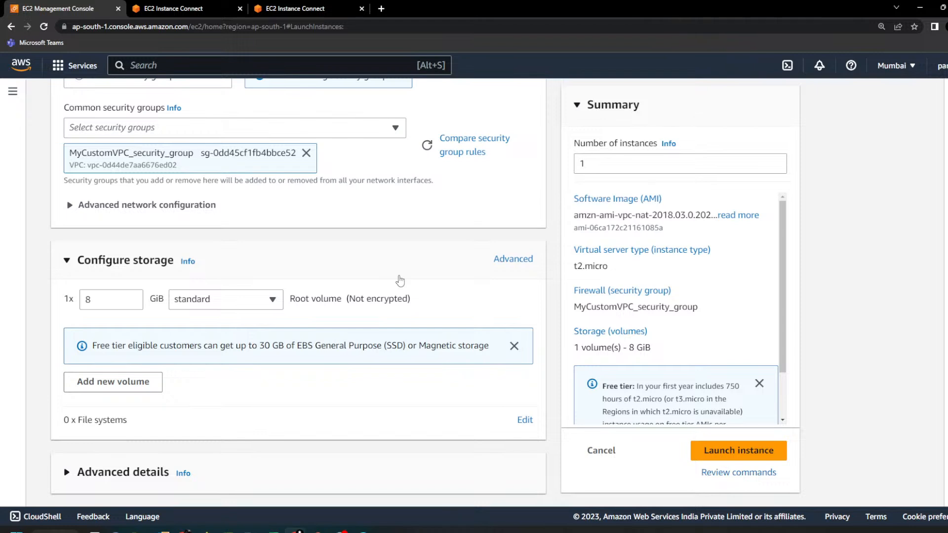
left_click(710, 447)
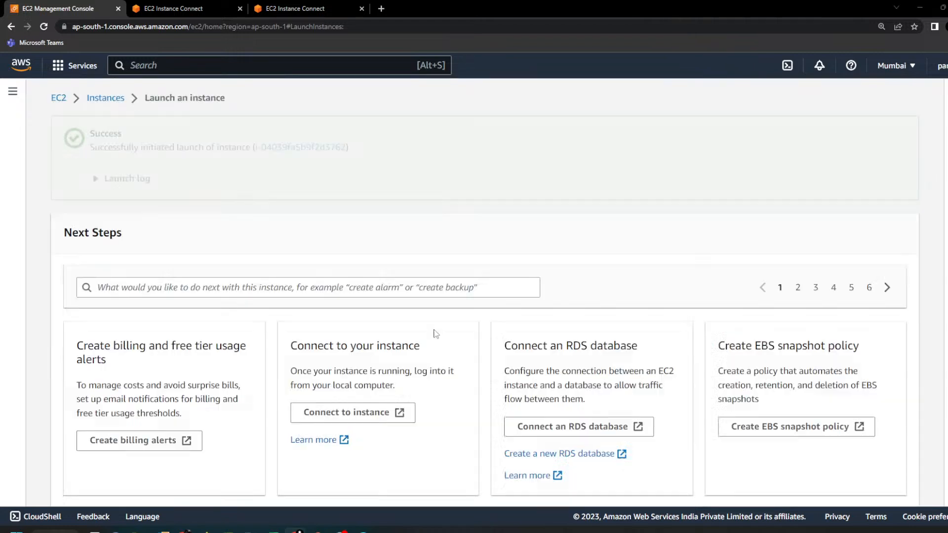
Step: Switch to the Notepad++ notes and review the launch settings and the instruction about changing the instance's Source/Destination Check
key("alt+Tab")
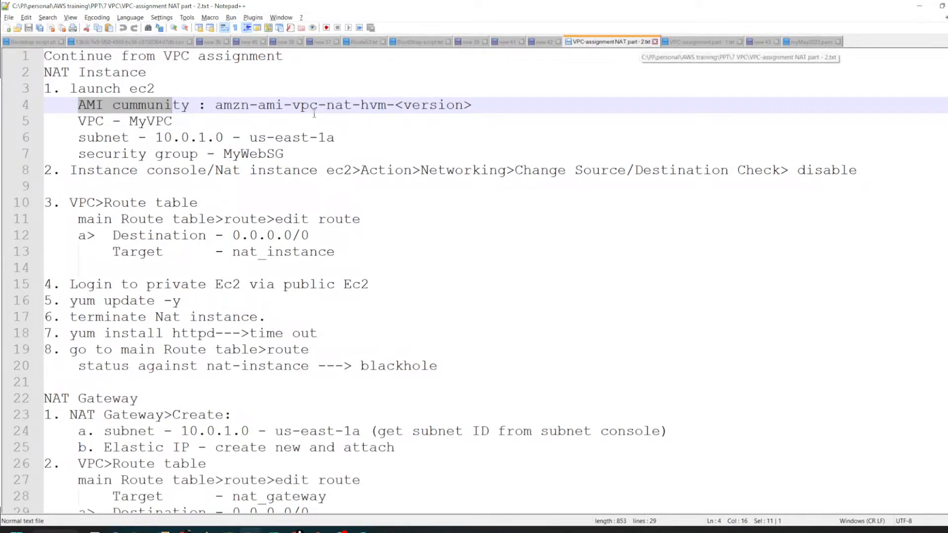
left_click_drag(122, 138, 285, 155)
left_click_drag(73, 170, 789, 166)
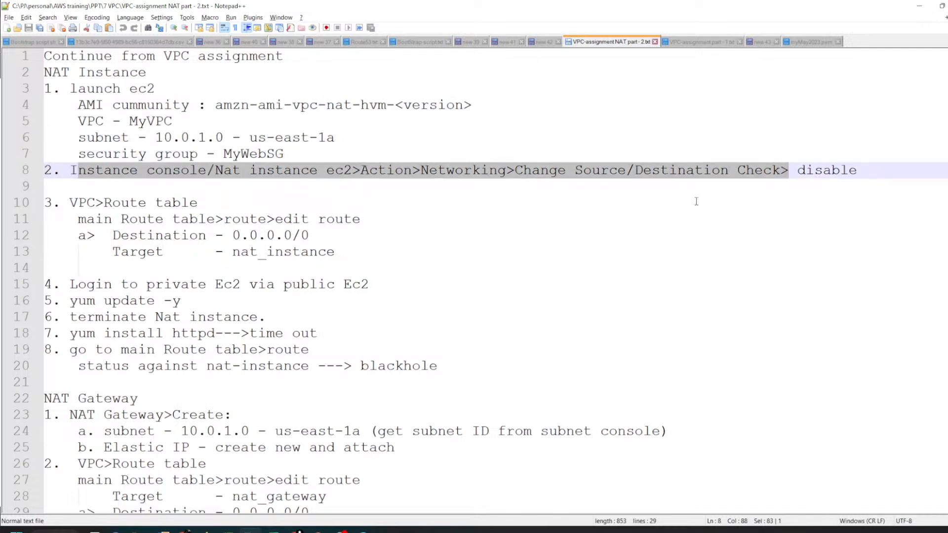
left_click(638, 197)
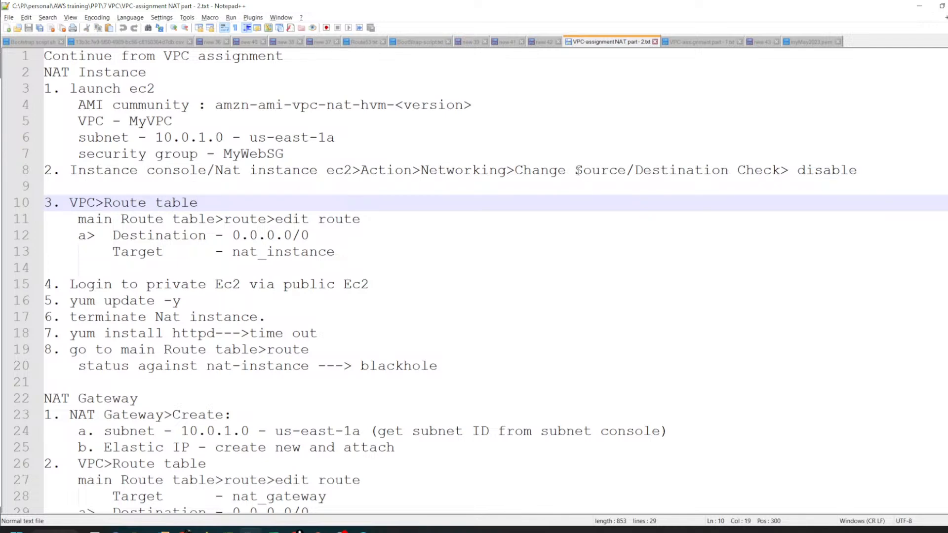
left_click_drag(575, 171, 782, 165)
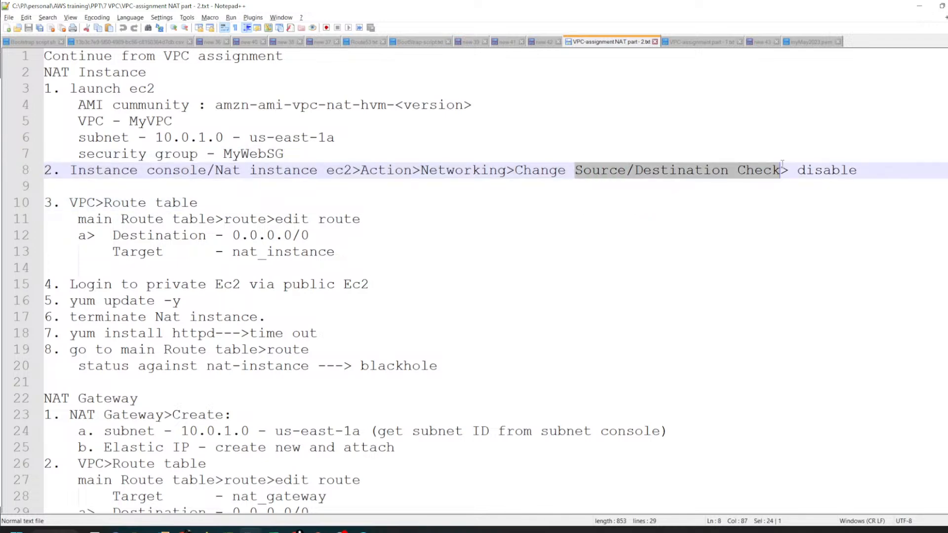
Step: Switch back to the browser, open the EC2 instances list and name the new unnamed instance "NAT instance"
key("alt+Tab")
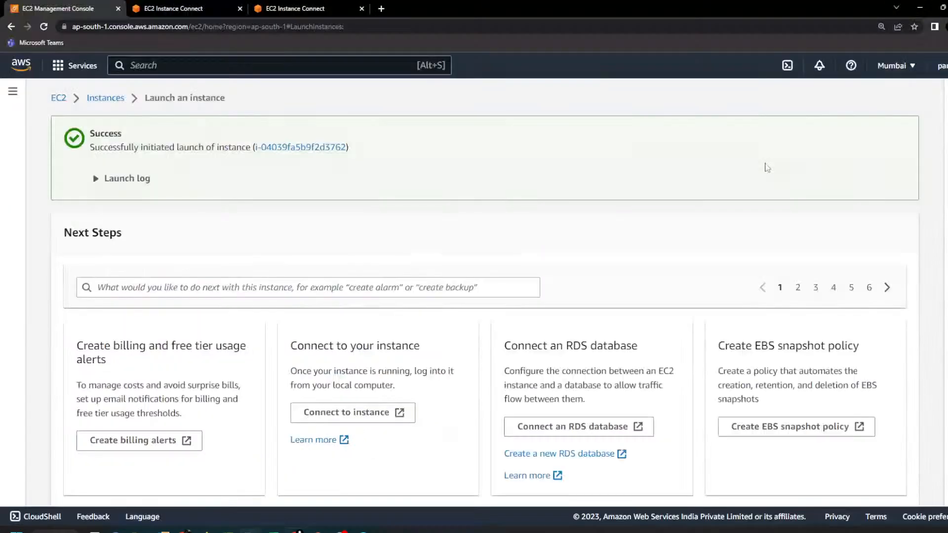
left_click(105, 99)
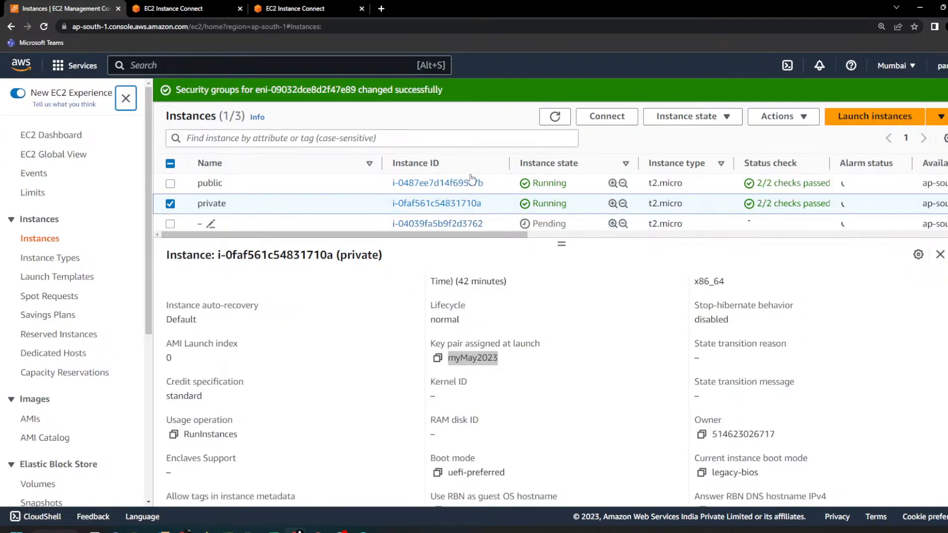
left_click(211, 224)
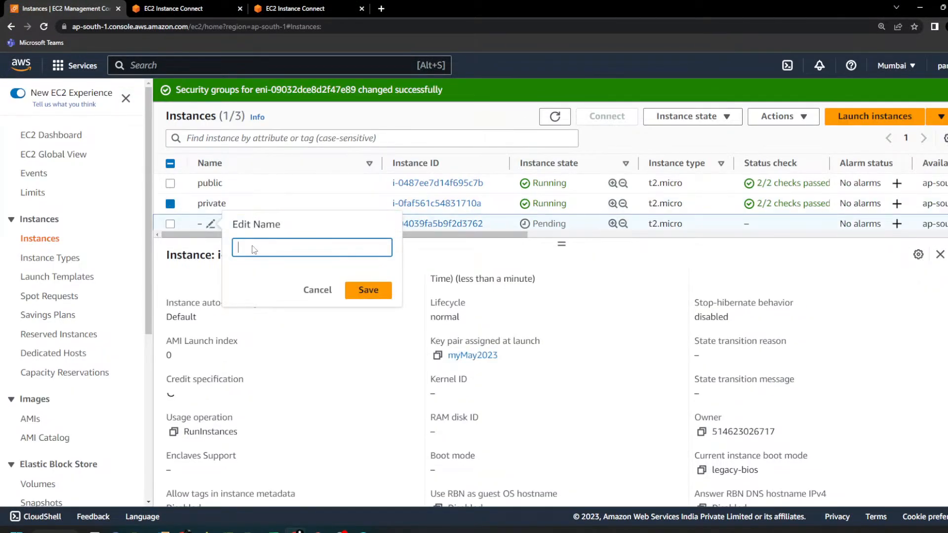
type("NAT instance")
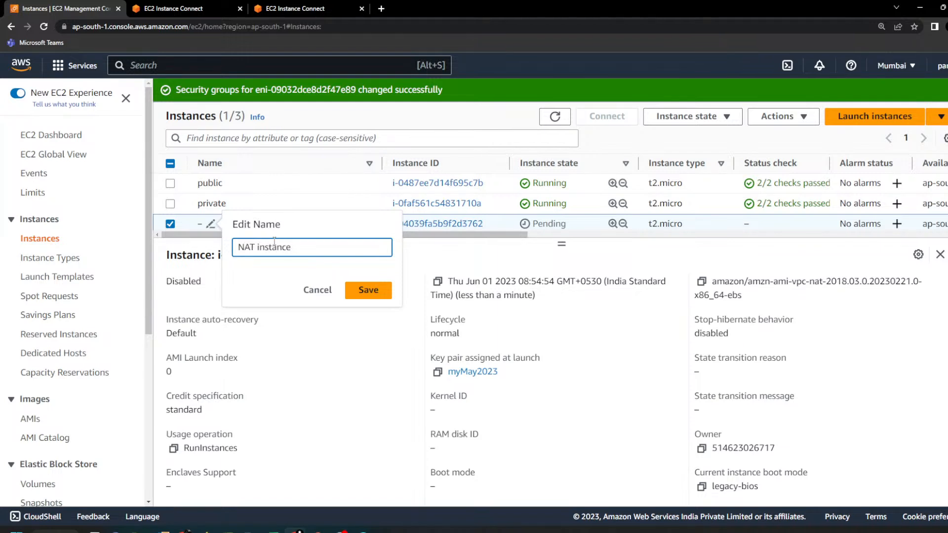
left_click(366, 290)
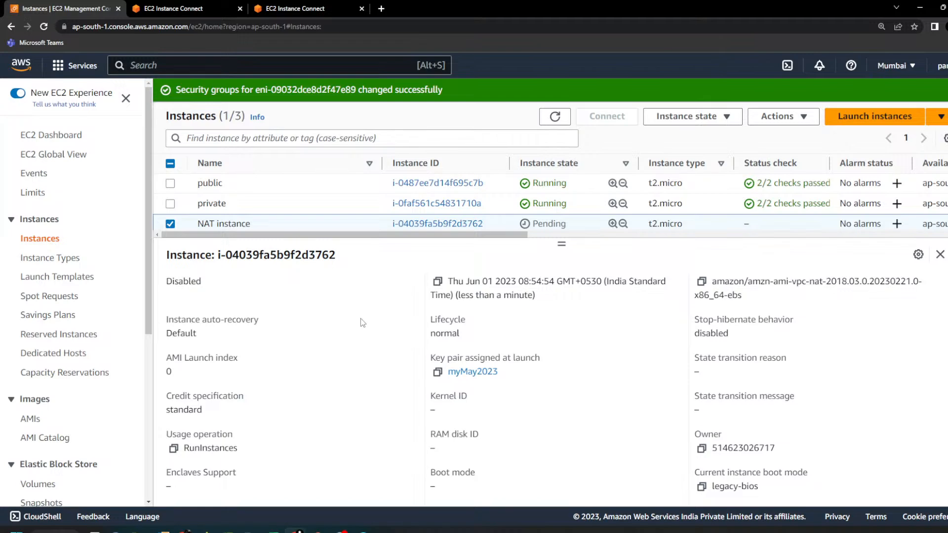
Step: Recheck the source/destination check instruction for the NAT instance in the Notepad++ notes and return to the browser's instances list
key("alt+Tab")
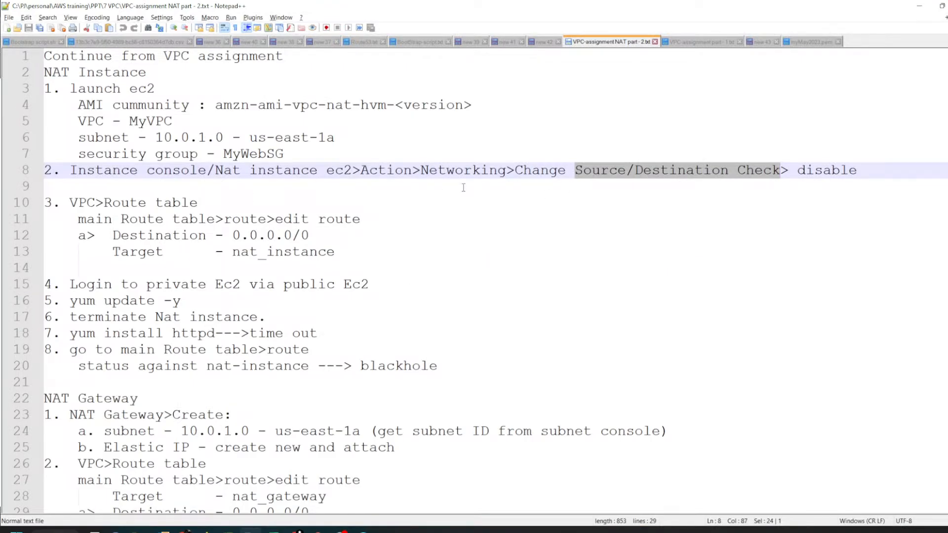
left_click_drag(146, 171, 293, 170)
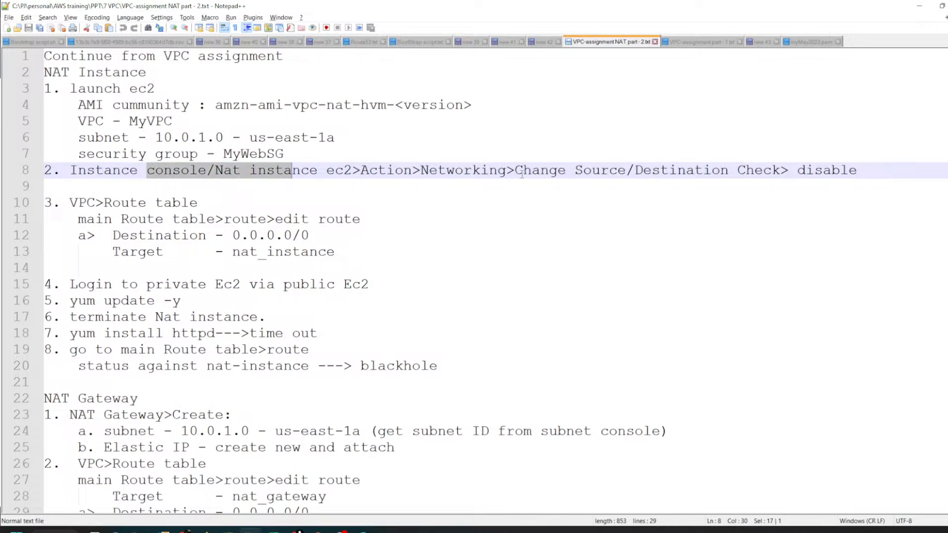
left_click_drag(516, 171, 695, 171)
key("alt+Tab")
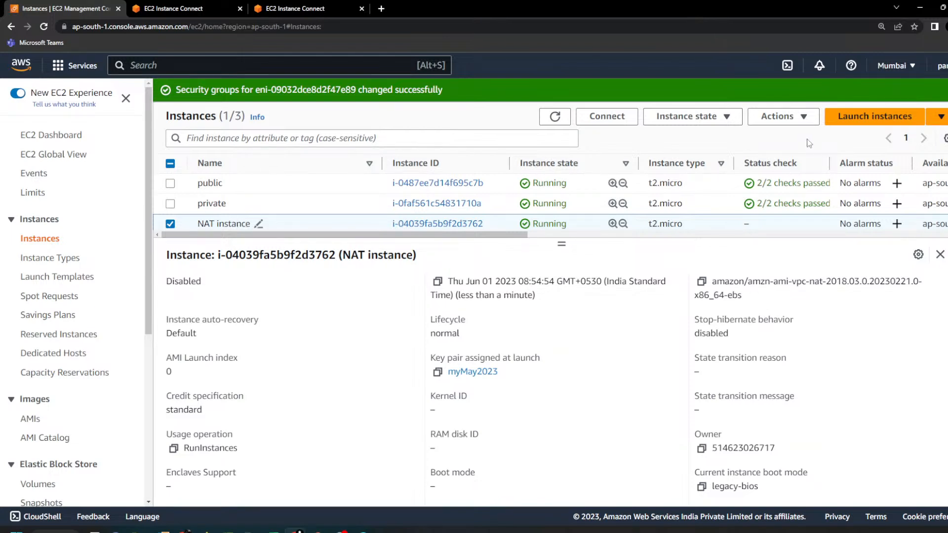
Step: Stop source/destination checking for the NAT instance and save, rechecking the "disable" instruction in the Notepad++ notes beforehand
left_click(779, 116)
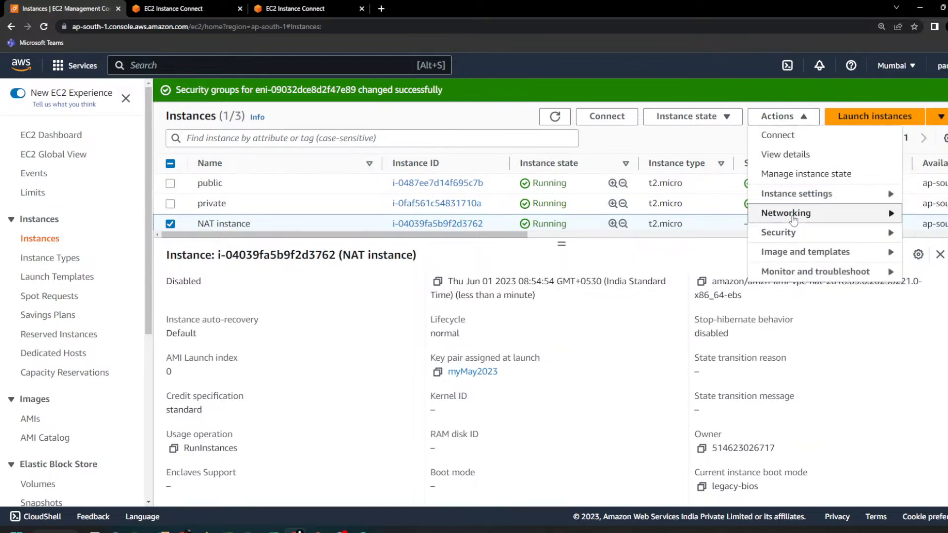
mouse_move(794, 219)
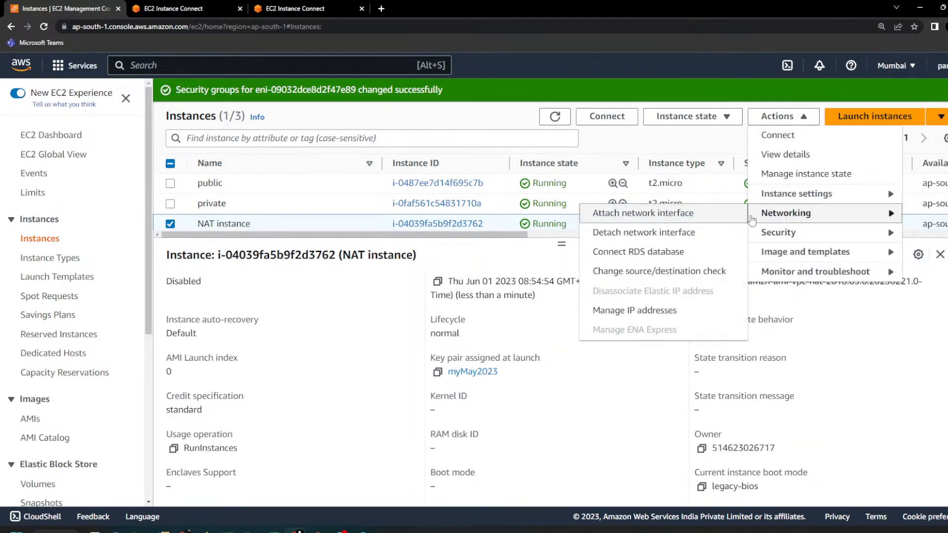
left_click(629, 283)
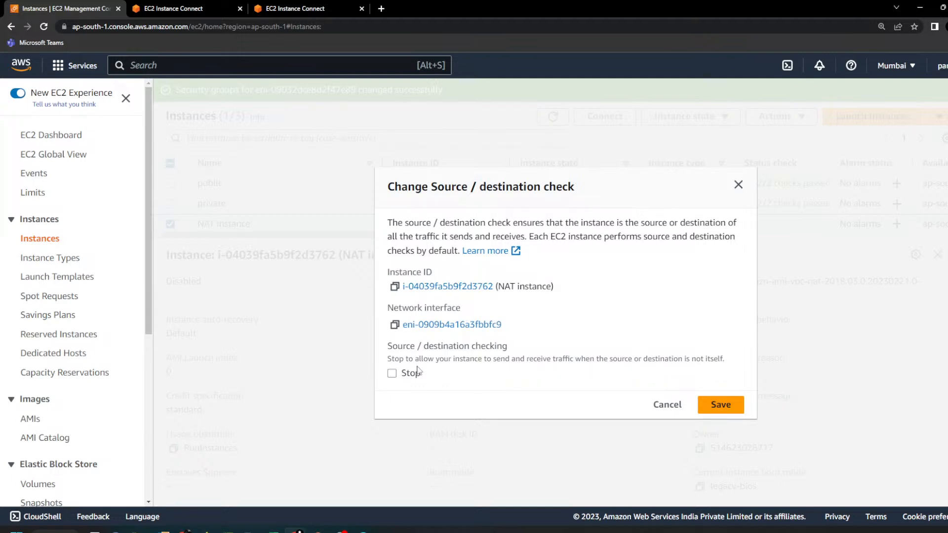
left_click(392, 374)
key("alt+Tab")
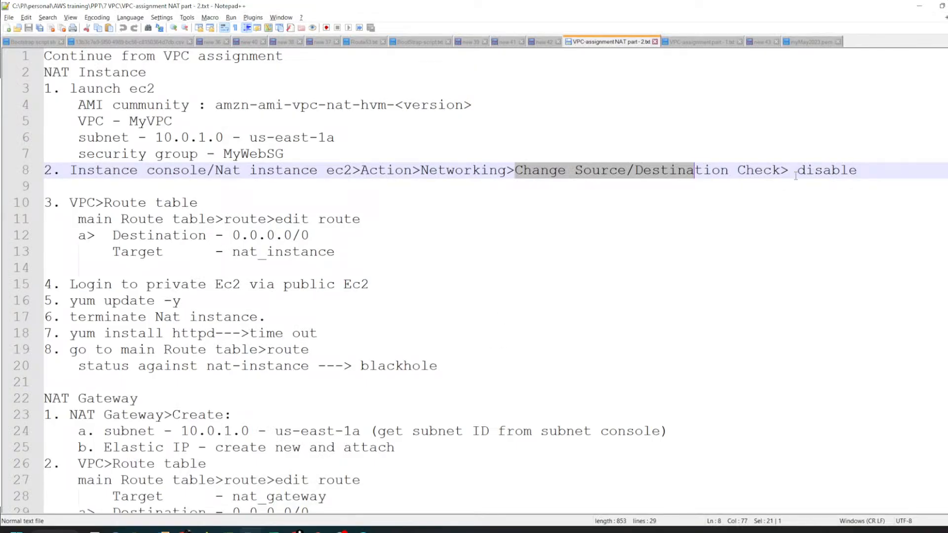
double_click(820, 171)
key("alt+Tab")
left_click(716, 405)
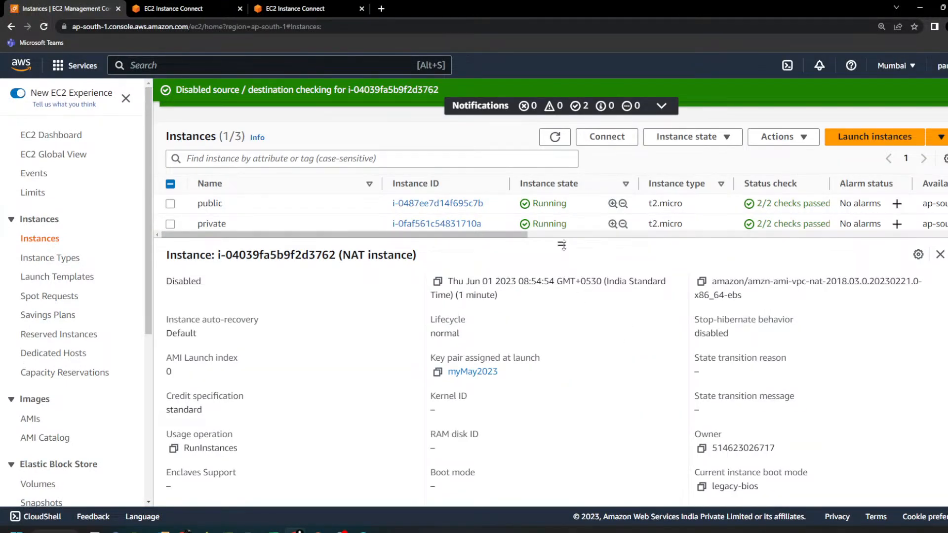
Step: Check the Notepad++ notes for the next instruction, return to the browser, refresh the instances list and dismiss both success notifications
key("alt+Tab")
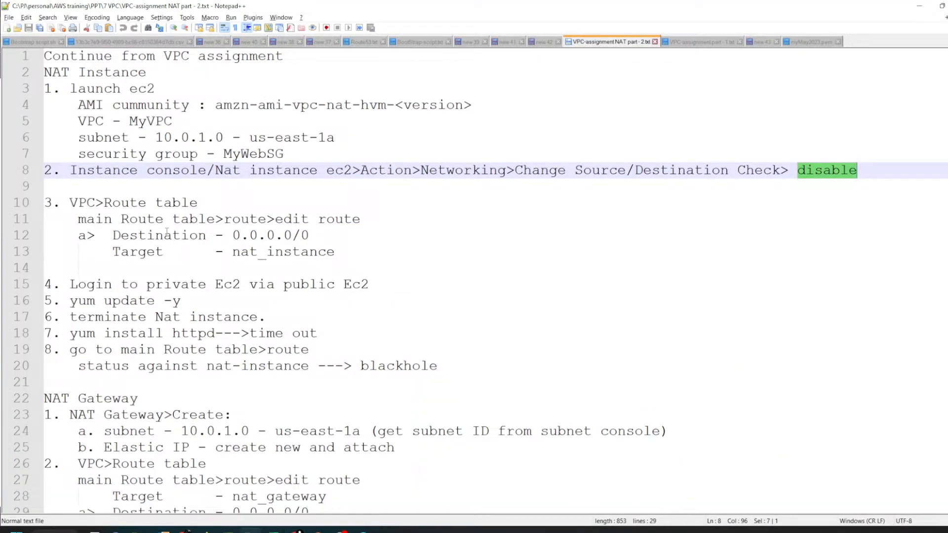
key("alt+Tab")
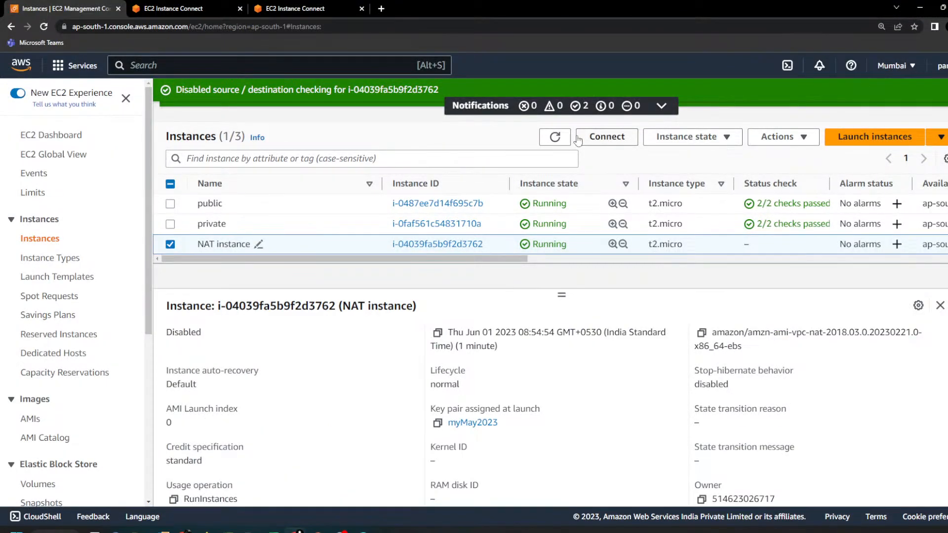
left_click(556, 138)
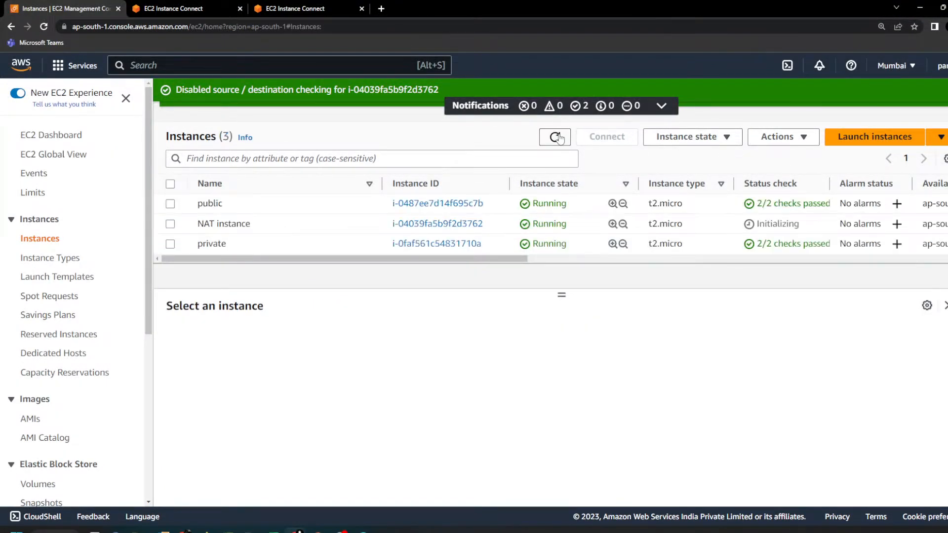
left_click(556, 138)
left_click(944, 91)
left_click(944, 91)
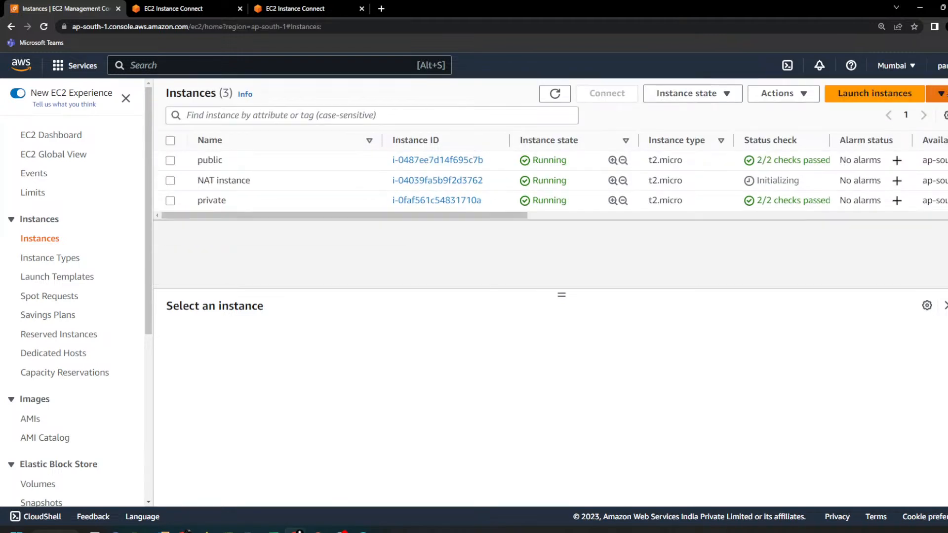
left_click(331, 203)
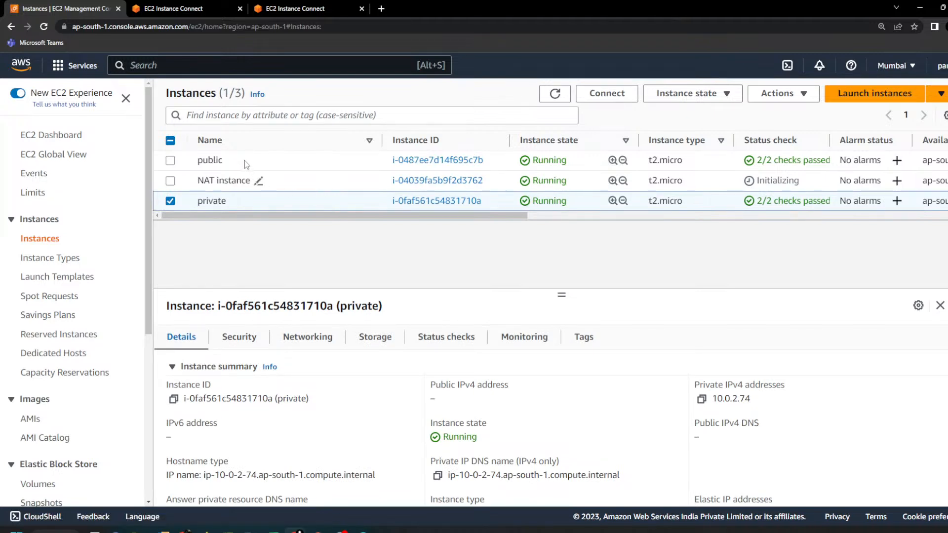
left_click(258, 181)
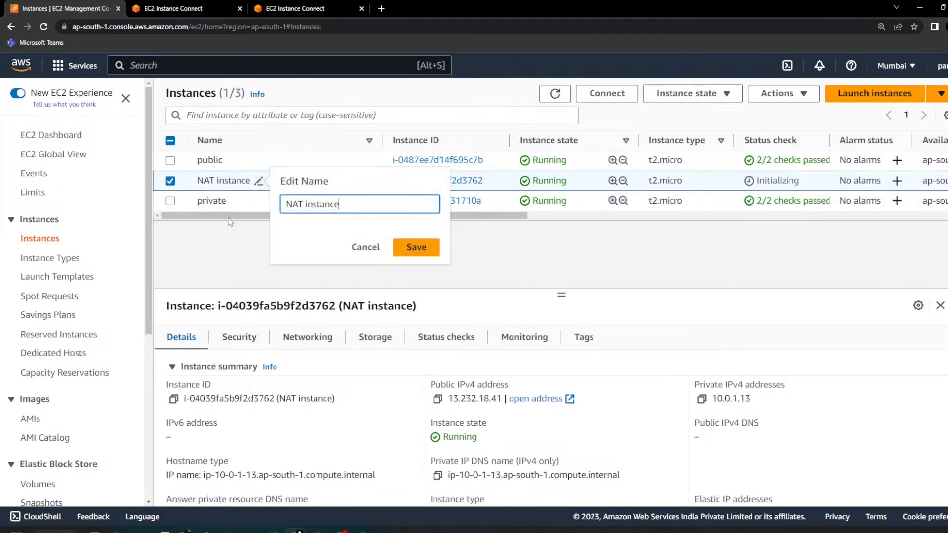
left_click(223, 263)
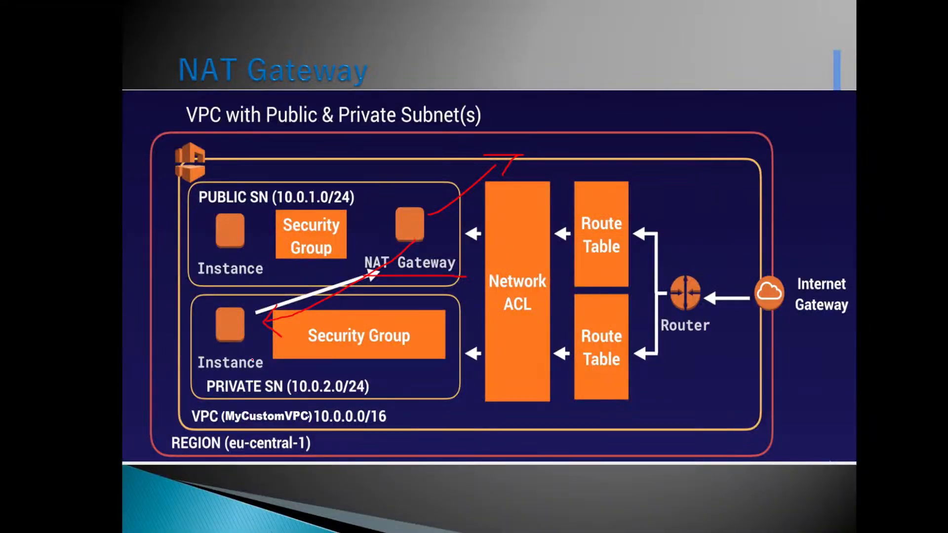
Step: On the NAT Gateway slide of the presentation, trace the private instance's path to its route table and outline that table
left_click_drag(230, 337, 593, 333)
mouse_move(605, 286)
left_mouse_down()
mouse_move(570, 318)
mouse_move(572, 398)
mouse_move(637, 374)
mouse_move(638, 298)
left_mouse_up()
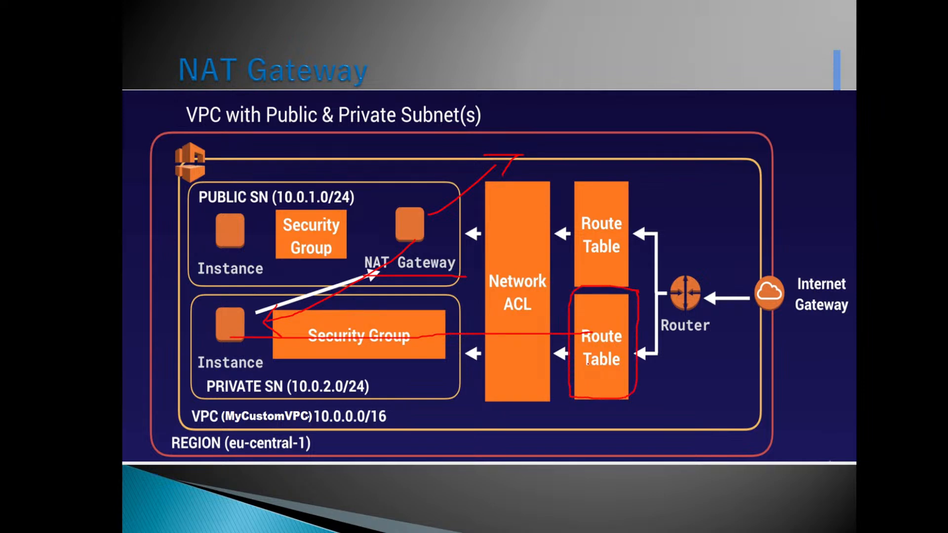
left_click(171, 522)
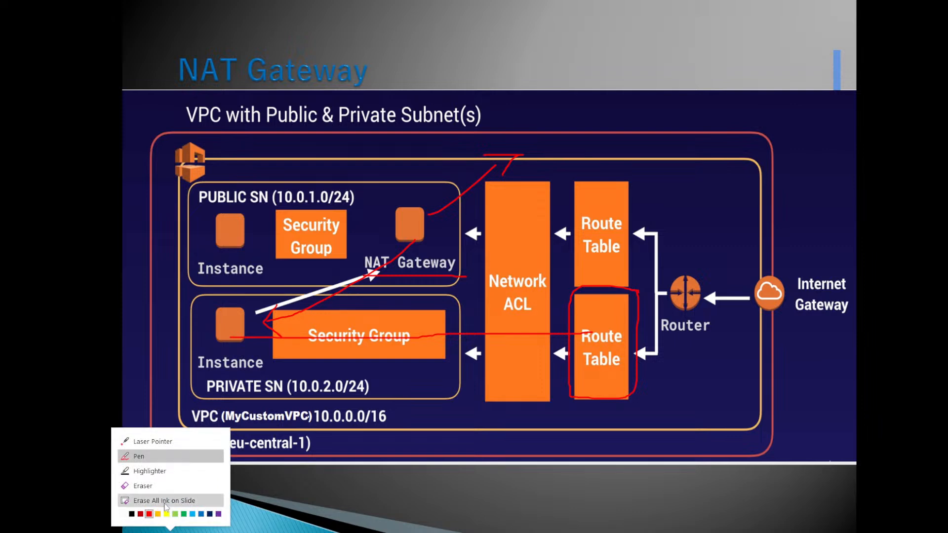
left_click(170, 502)
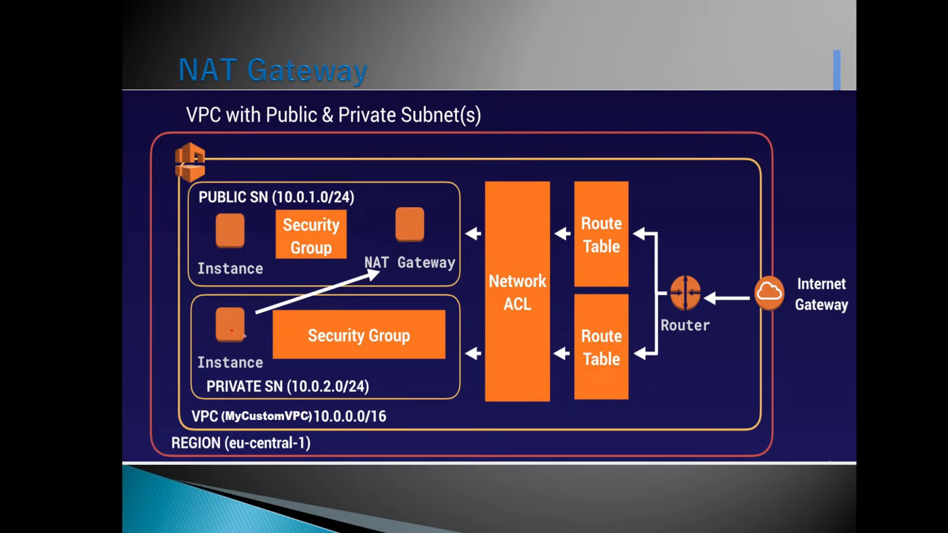
left_click_drag(245, 336, 576, 342)
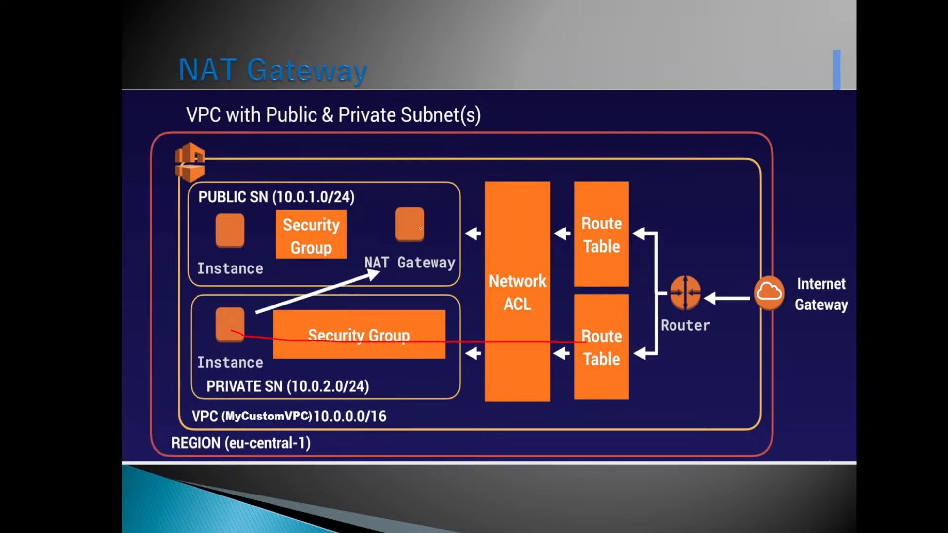
left_click_drag(509, 277, 554, 306)
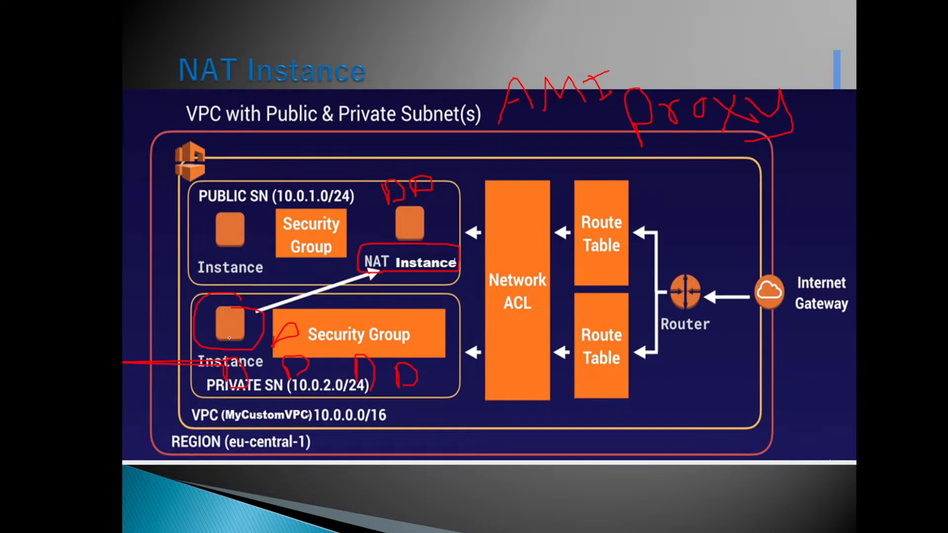
Step: Clear the NAT Instance slide's ink, draw the path from the private instance through its route table to the NAT instance, and return to the browser
left_click_drag(229, 339, 335, 338)
key("e")
mouse_move(243, 332)
left_mouse_down()
mouse_move(573, 347)
mouse_move(440, 280)
mouse_move(469, 301)
left_mouse_up()
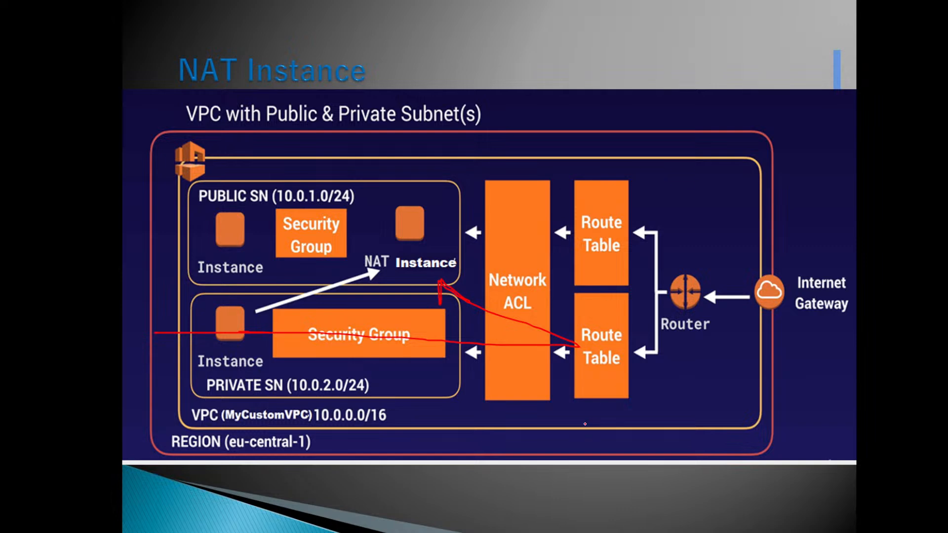
mouse_move(585, 424)
left_mouse_down()
mouse_move(595, 401)
mouse_move(679, 407)
left_mouse_up()
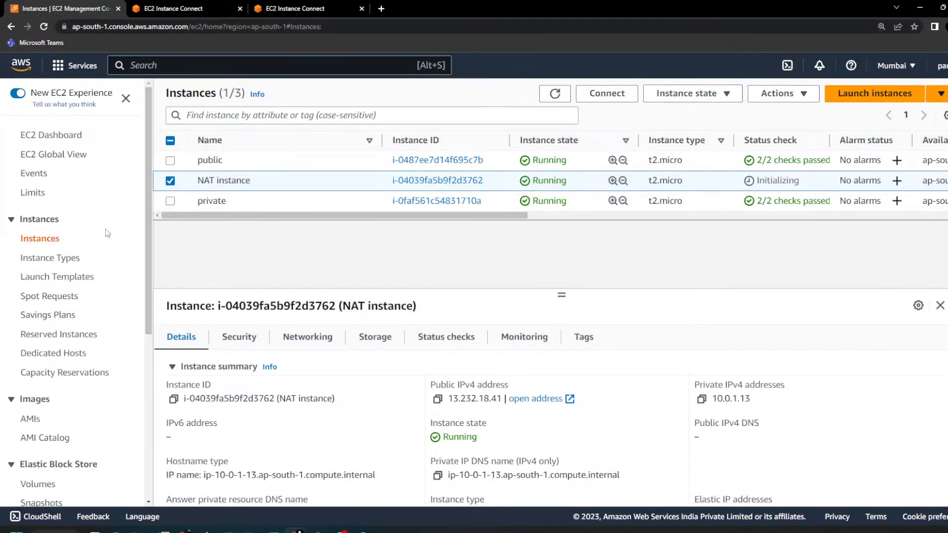
scroll(108, 233, "down", 1)
left_click(170, 7)
left_click(306, 7)
left_click(91, 7)
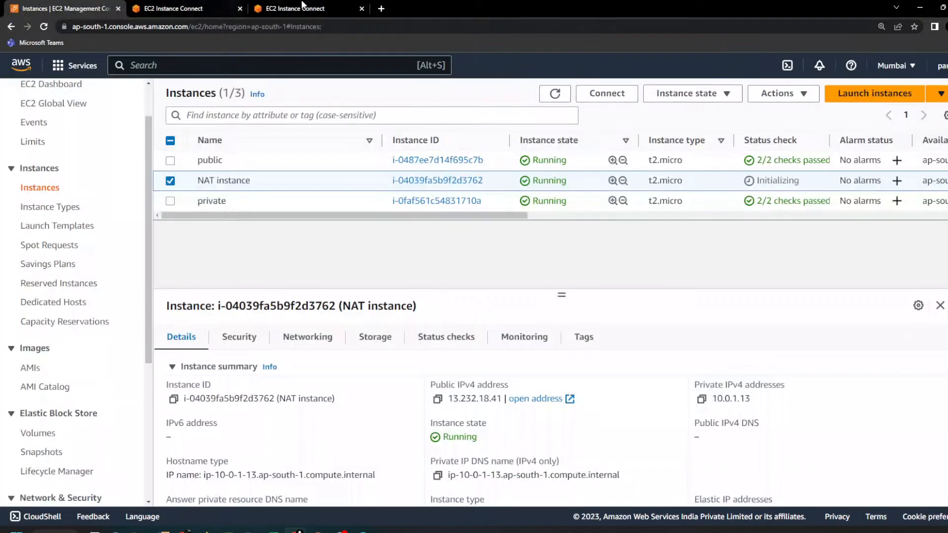
left_click(381, 8)
type("v")
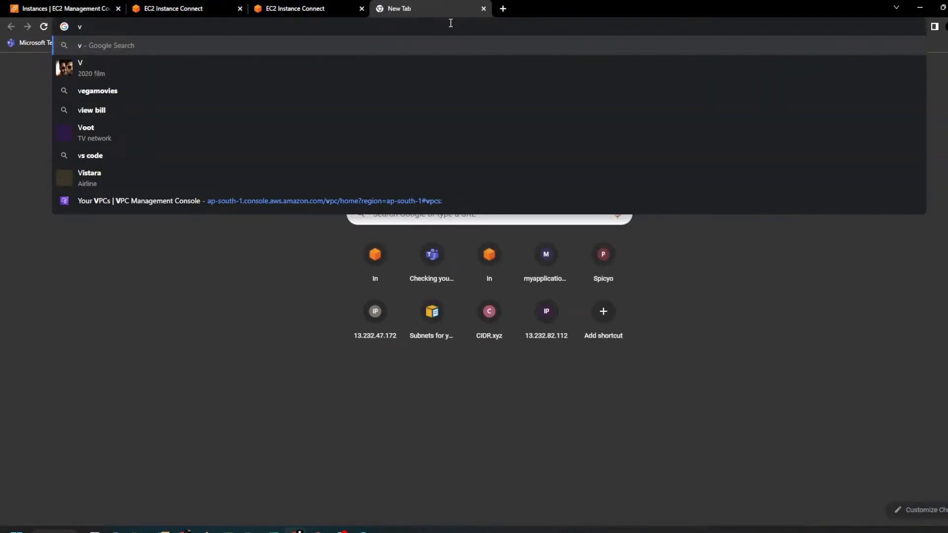
left_click(483, 8)
Step: Search AWS services for "vpc", open the VPC console in a new first browser tab, and show its route tables
left_click(303, 9)
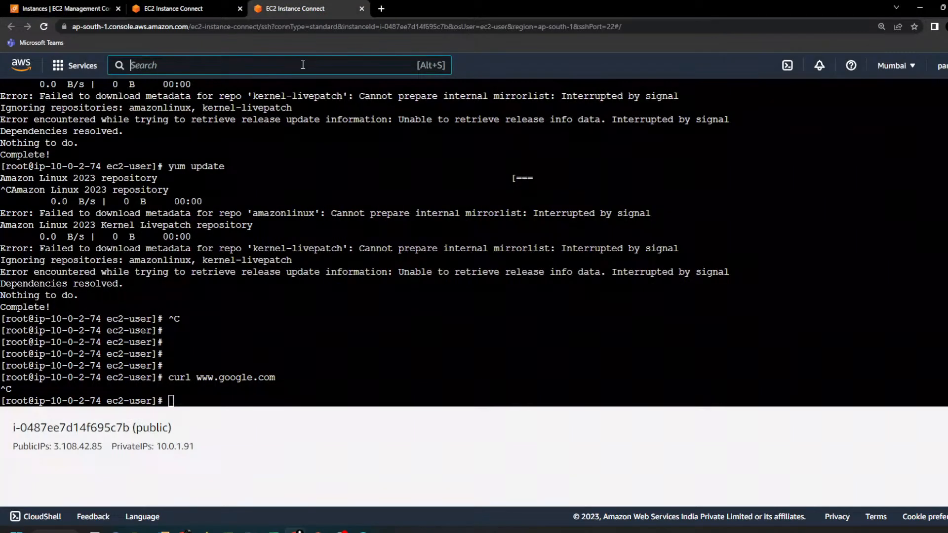
type("vpc")
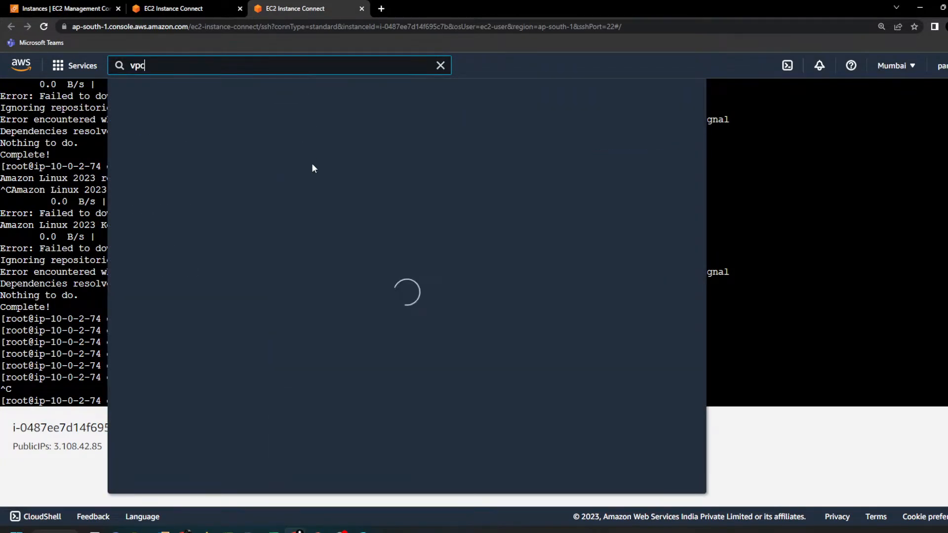
left_click(315, 187, "ctrl")
left_click_drag(412, 7, 59, 1)
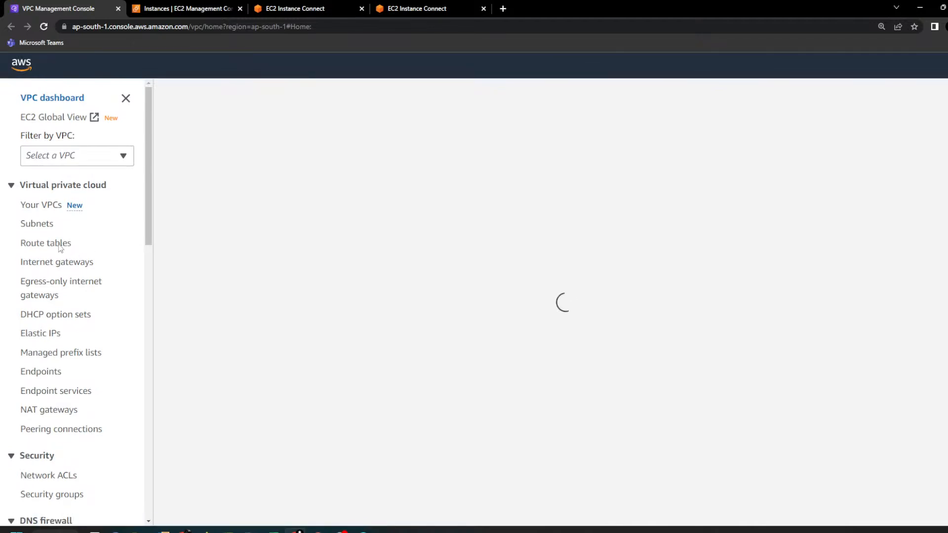
left_click(58, 247)
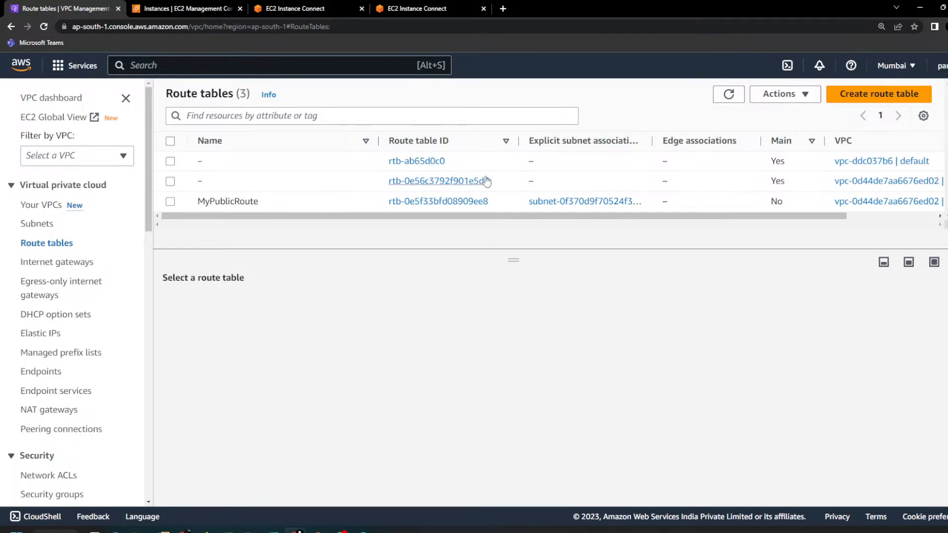
Step: Select MyVPC's main route table and examine its explicit and implicit subnet associations
left_click(556, 187)
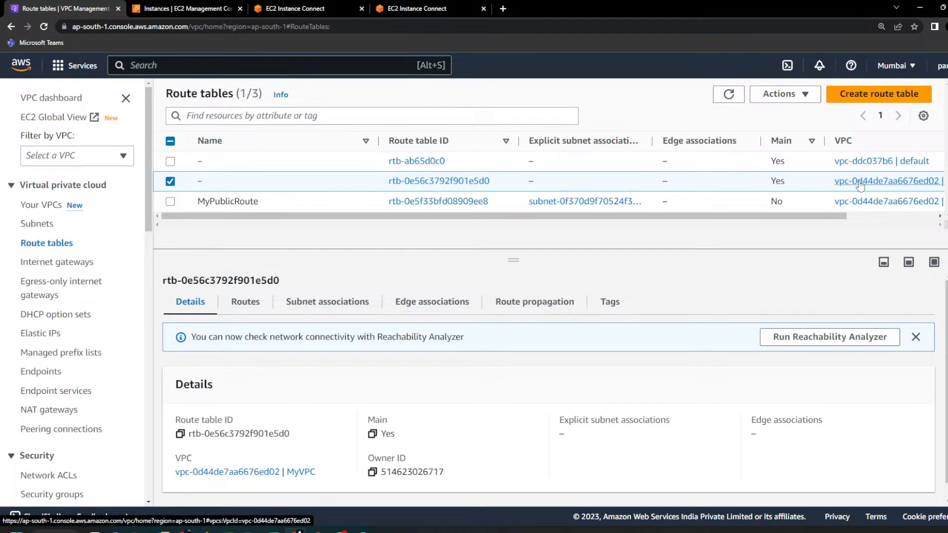
left_click_drag(789, 187, 713, 184)
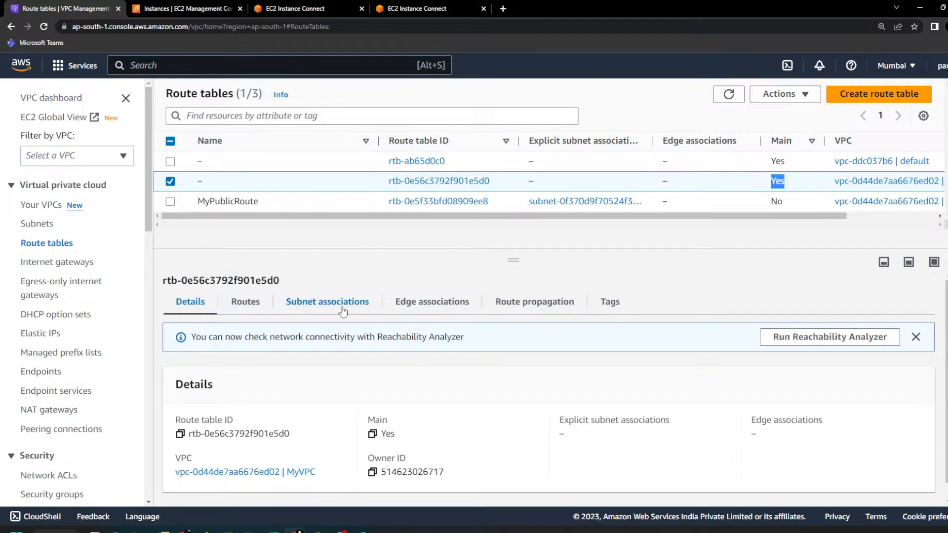
left_click(312, 311)
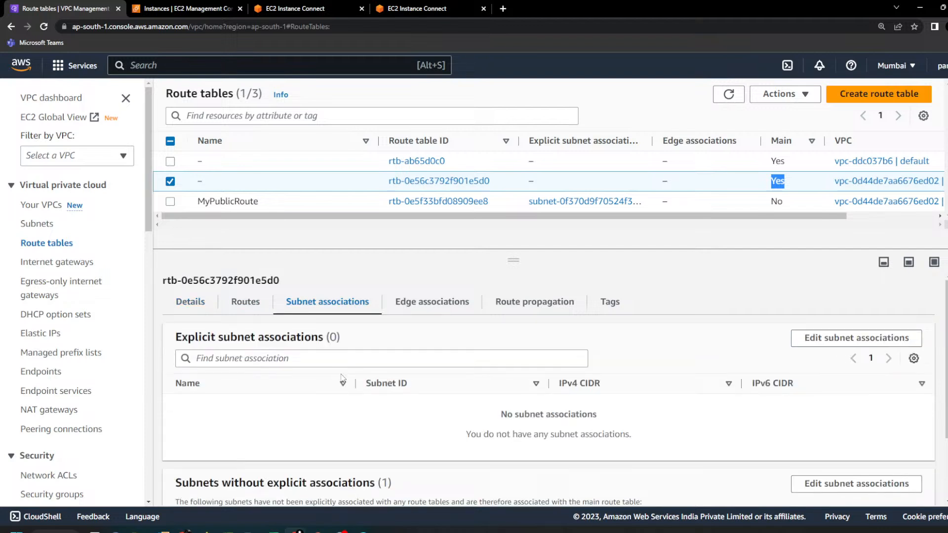
scroll(345, 382, "down", 2)
left_click_drag(509, 469, 218, 491)
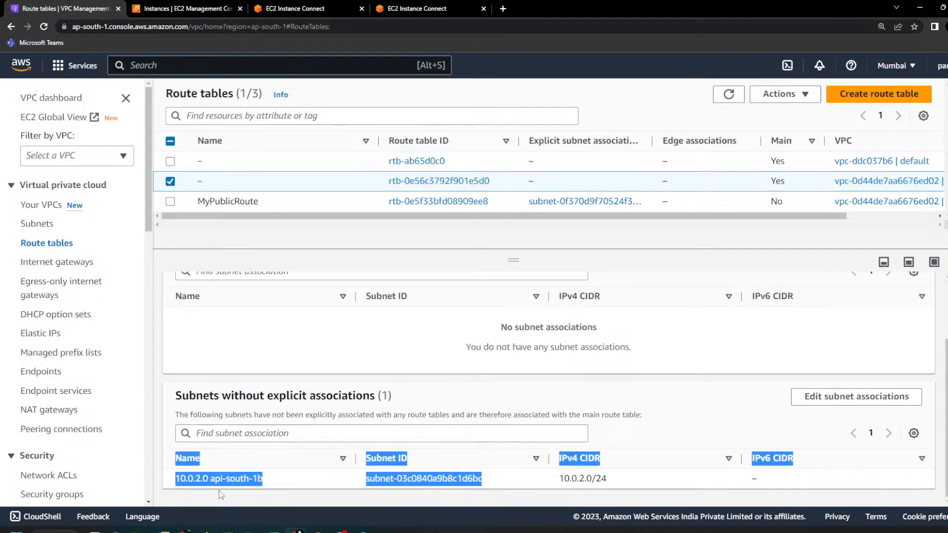
triple_click(232, 481)
scroll(232, 482, "up", 2)
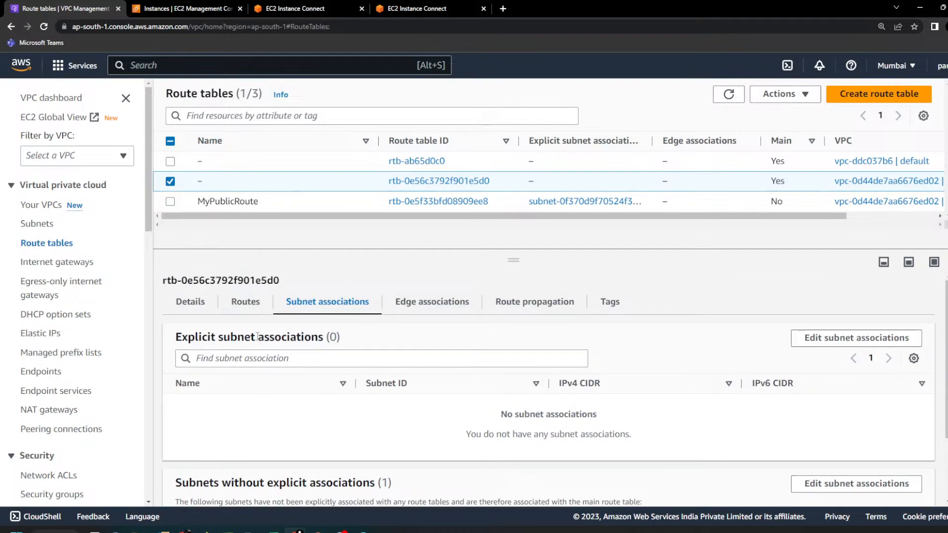
Step: Add a route with destination 0.0.0.0/0 to MyVPC's main route table
left_click(252, 306)
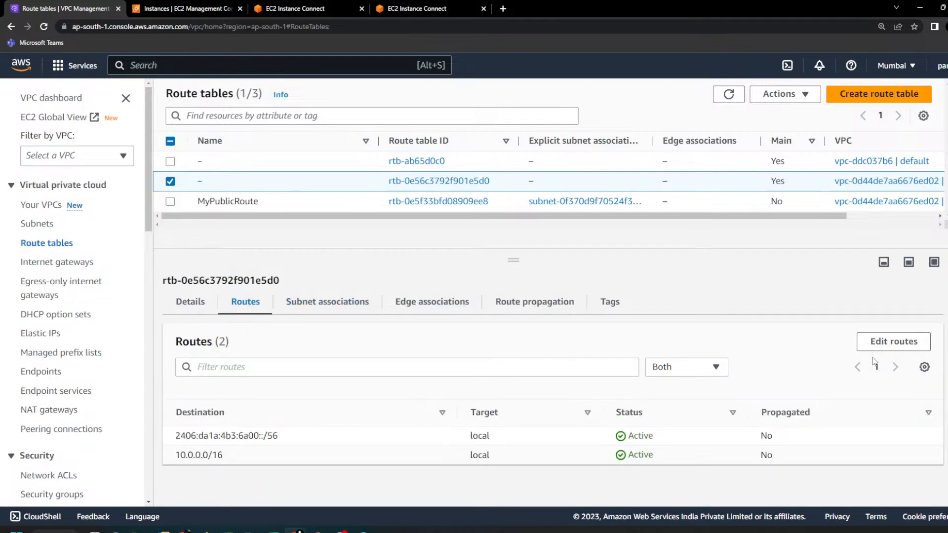
left_click(872, 342)
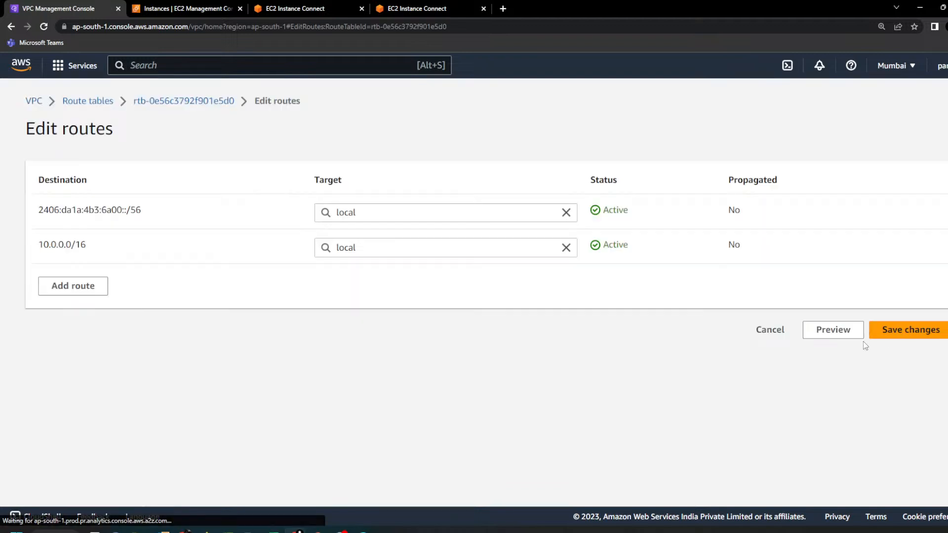
left_click(96, 291)
left_click(113, 288)
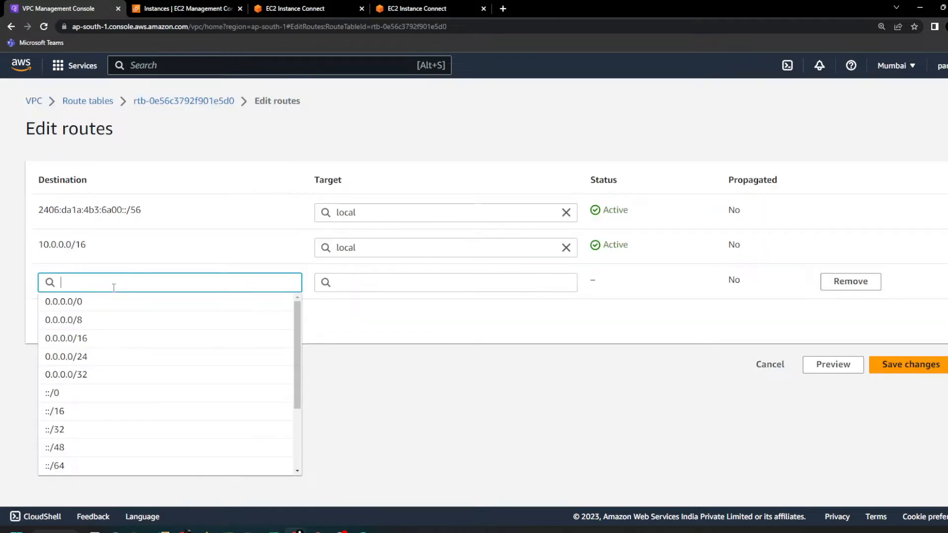
key("Down")
key("Return")
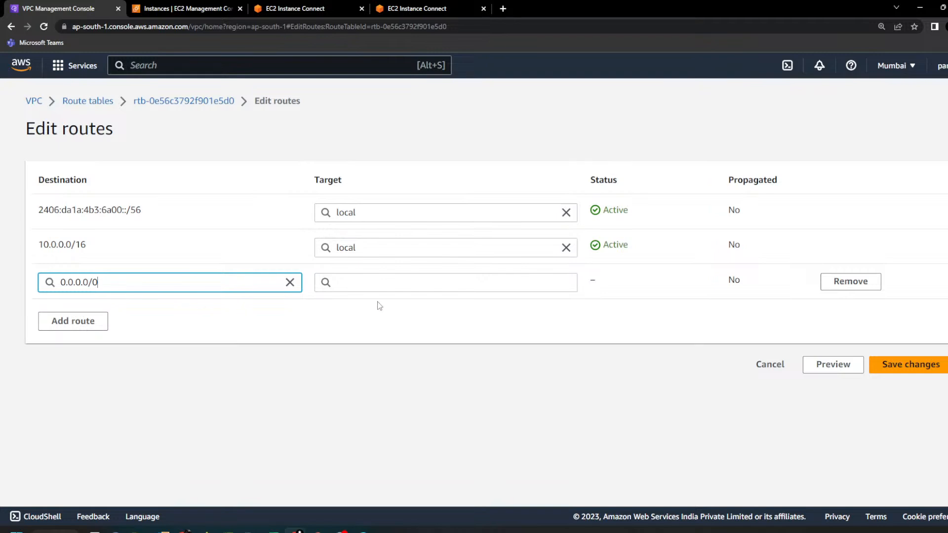
Step: Target the new route at the instance named NAT instance and save the route changes
left_click(382, 286)
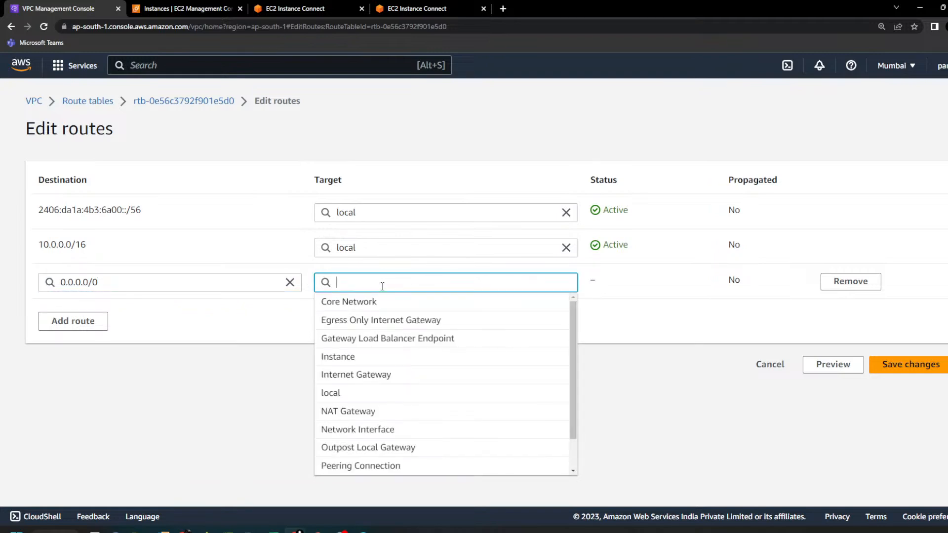
type("Ins")
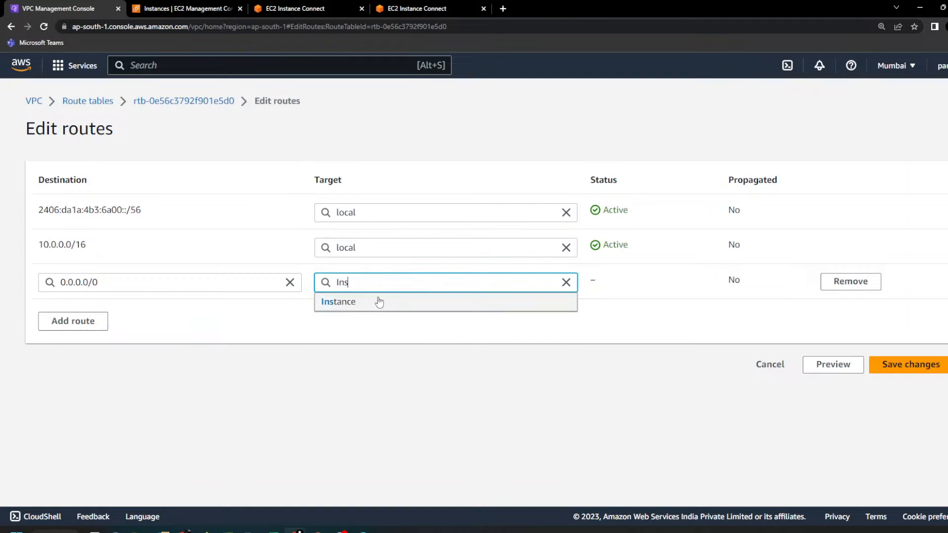
left_click(379, 301)
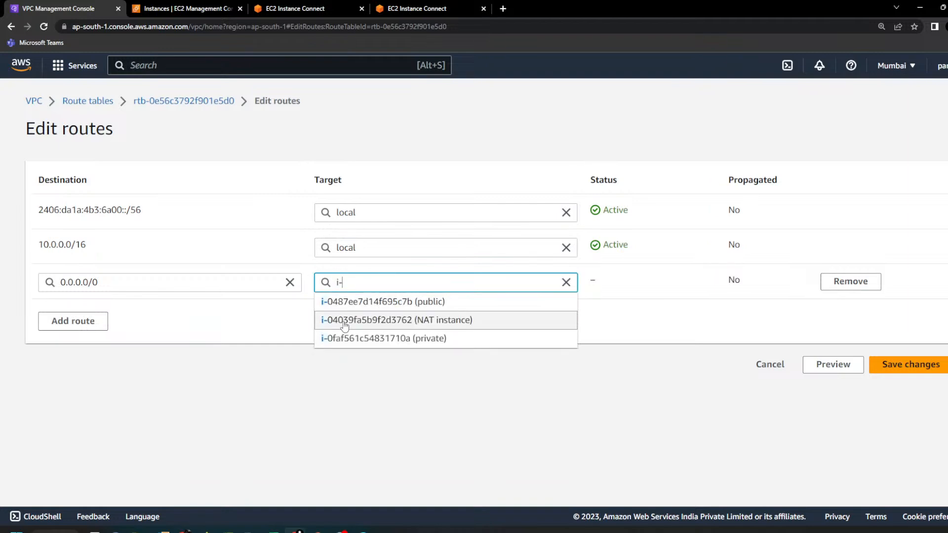
left_click(445, 320)
left_click(915, 373)
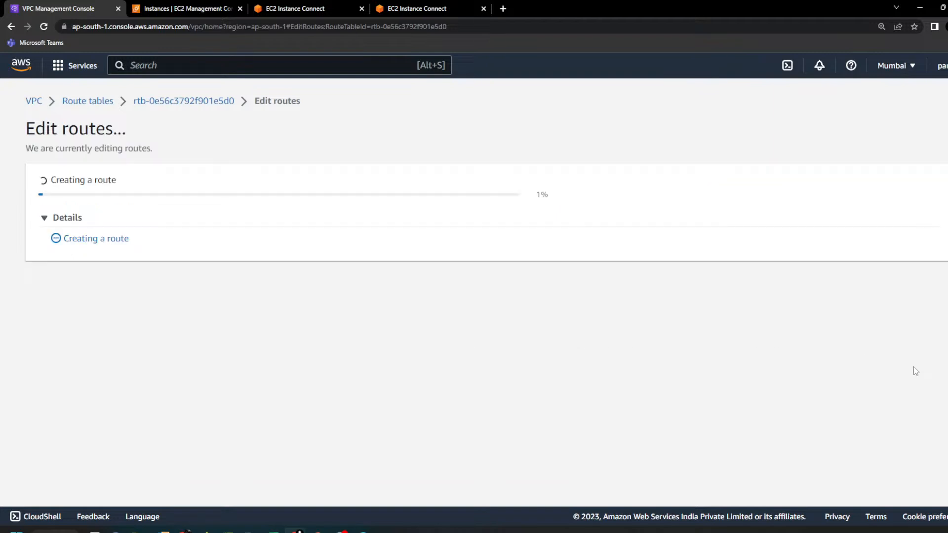
scroll(648, 352, "down", 2)
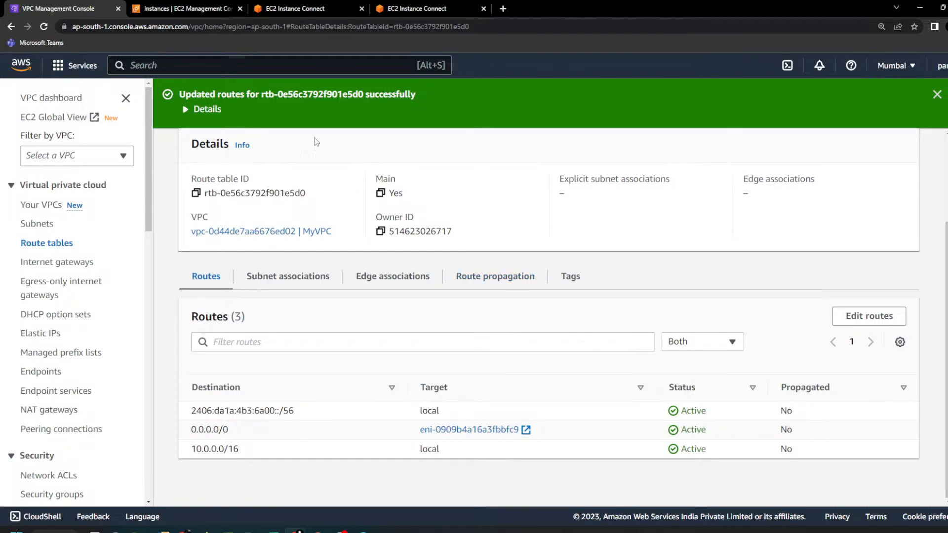
left_click(262, 7)
left_click(417, 9)
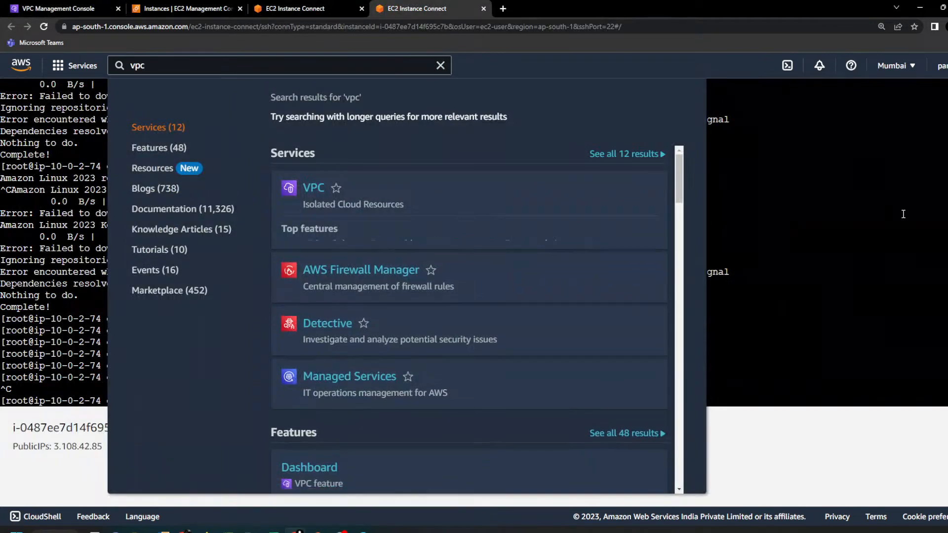
left_click(851, 225)
key("Return")
key("Return")
key("Return")
key("Return")
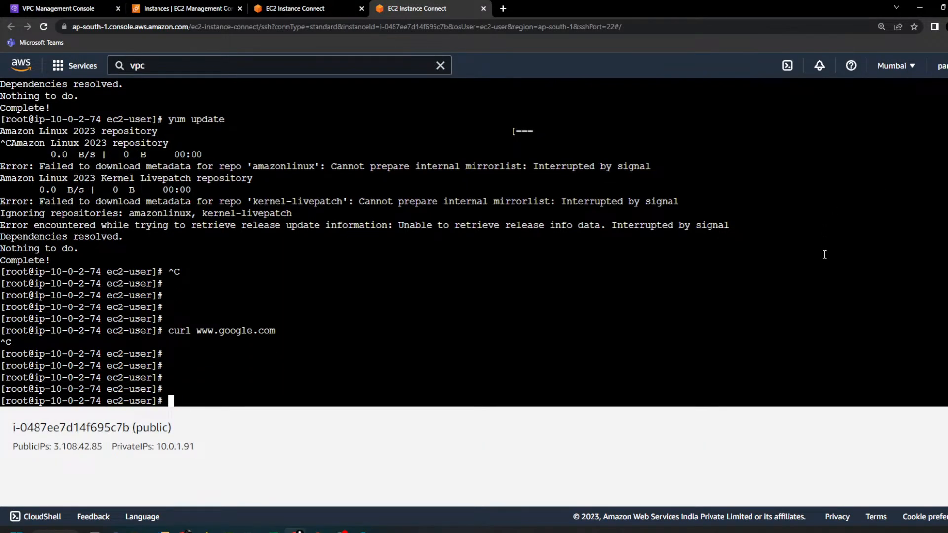
key("Up")
key("Return")
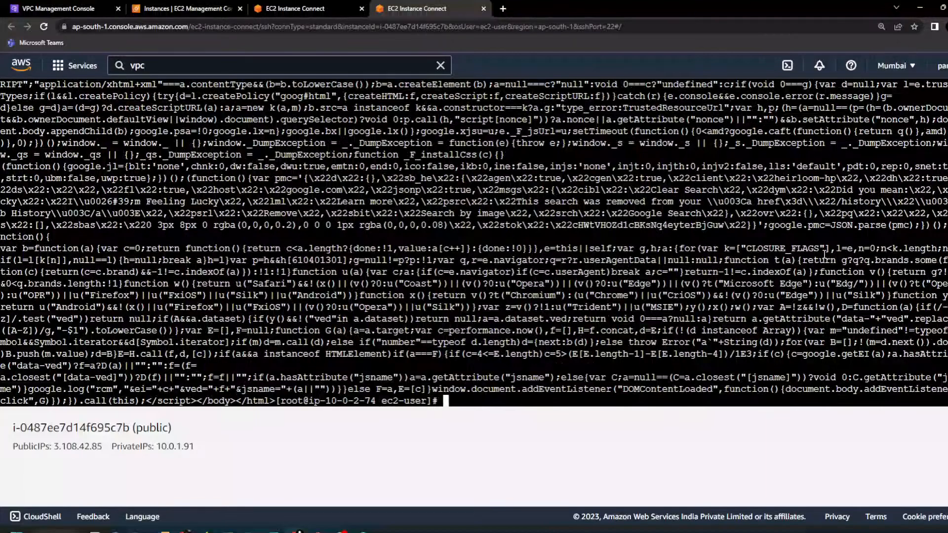
key("Return")
key("Return")
key("Return")
key("Return")
key("Return")
key("Return")
key("Return")
key("Return")
key("Return")
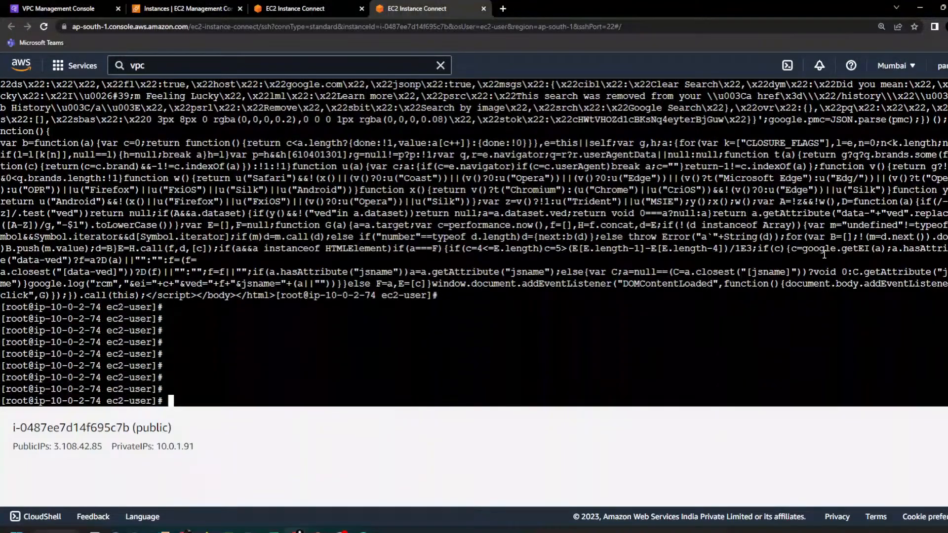
key("Up")
key("Return")
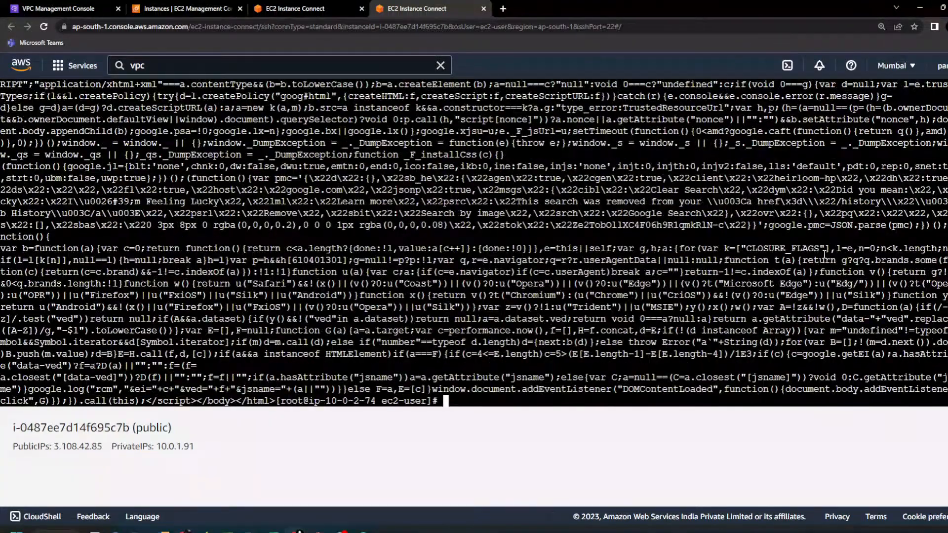
key("Return")
key("Return")
key("Return")
key("Return")
key("Return")
key("Return")
key("Return")
key("Return")
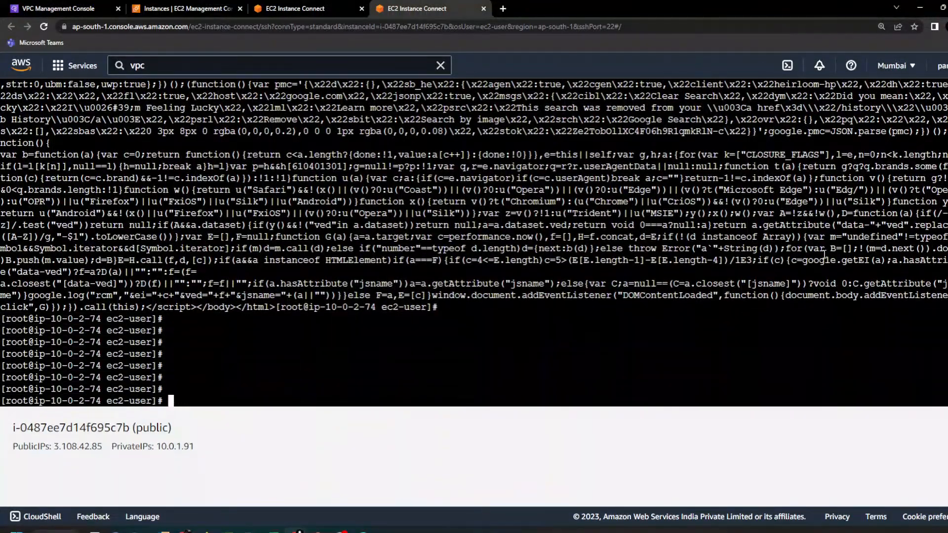
Step: Run yum update on the private instance and add blank prompt lines below its output
type("yum update")
key("Return")
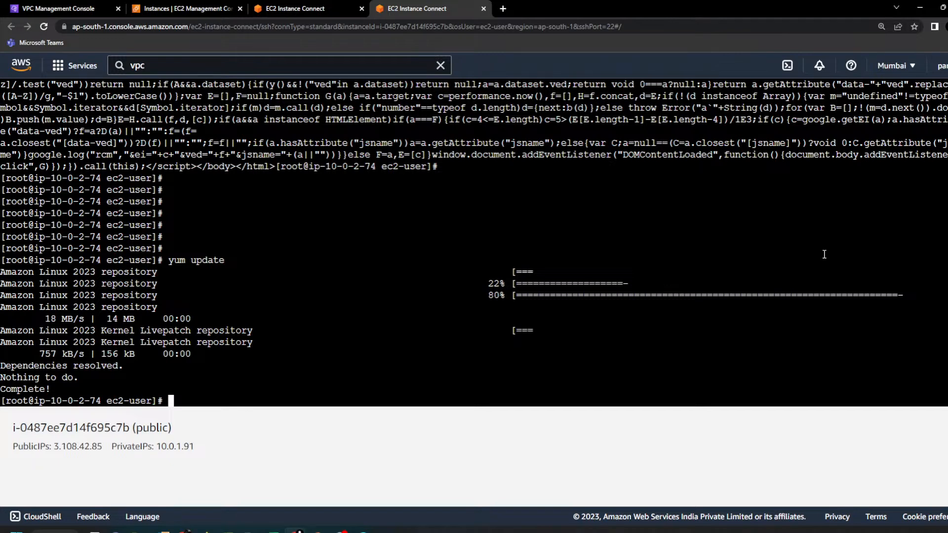
key("Return")
key("Return")
key("Return")
key("Return")
key("Return")
key("Return")
key("Return")
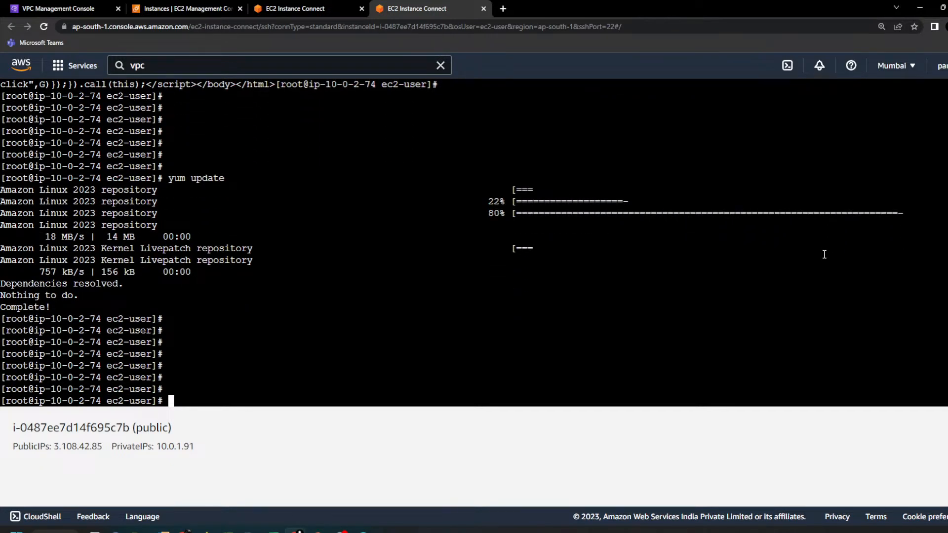
key("Return")
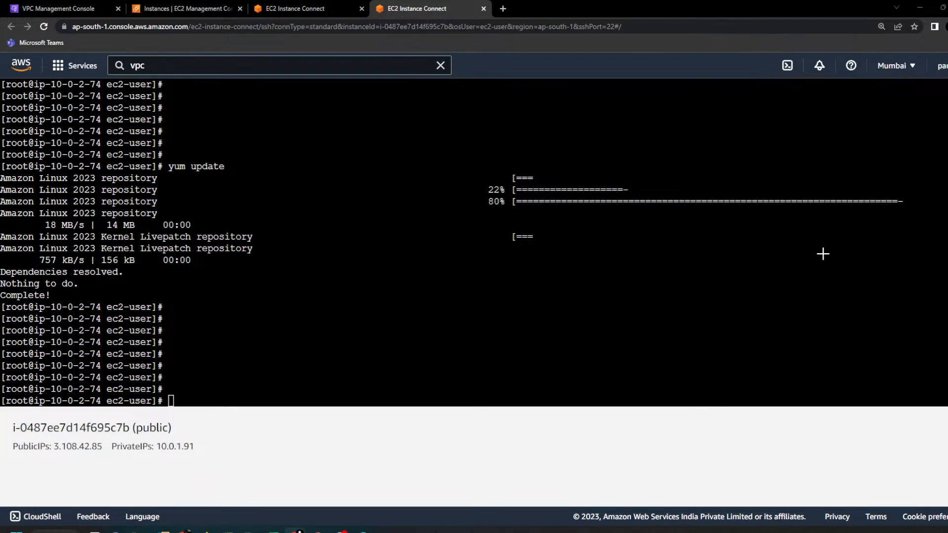
Step: Switch to the NAT Instance slide, cross out the NAT instance in the public subnet, and return to the browser
key("alt+Tab")
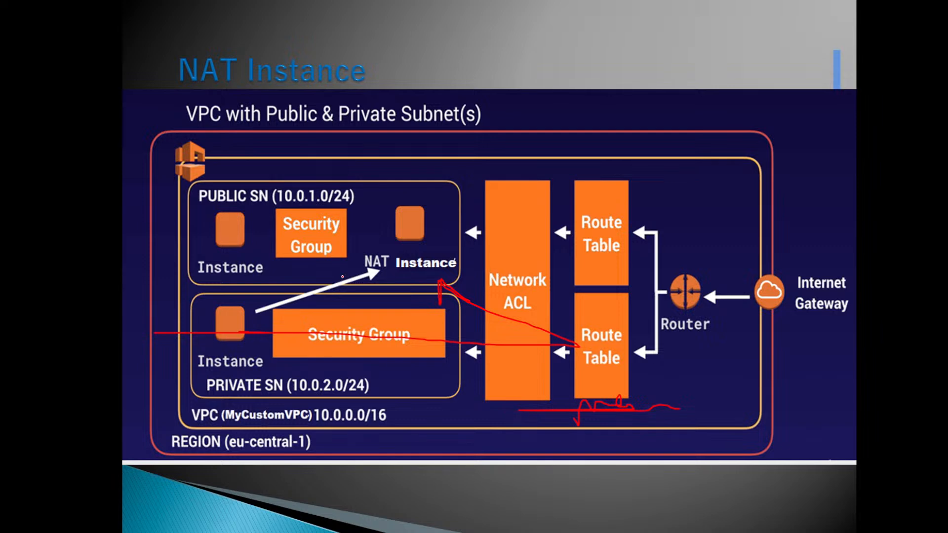
mouse_move(387, 218)
left_mouse_down()
mouse_move(417, 248)
mouse_move(374, 271)
left_mouse_up()
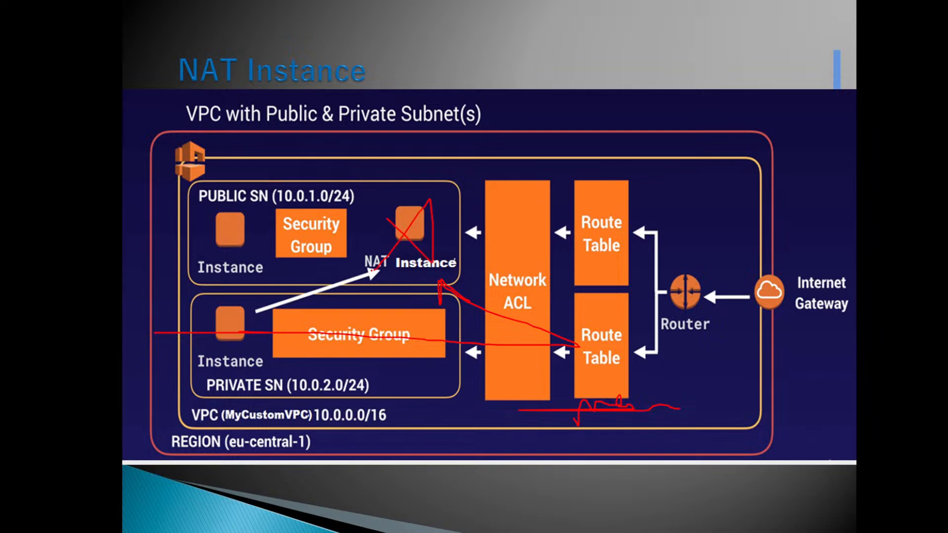
key("alt+Tab")
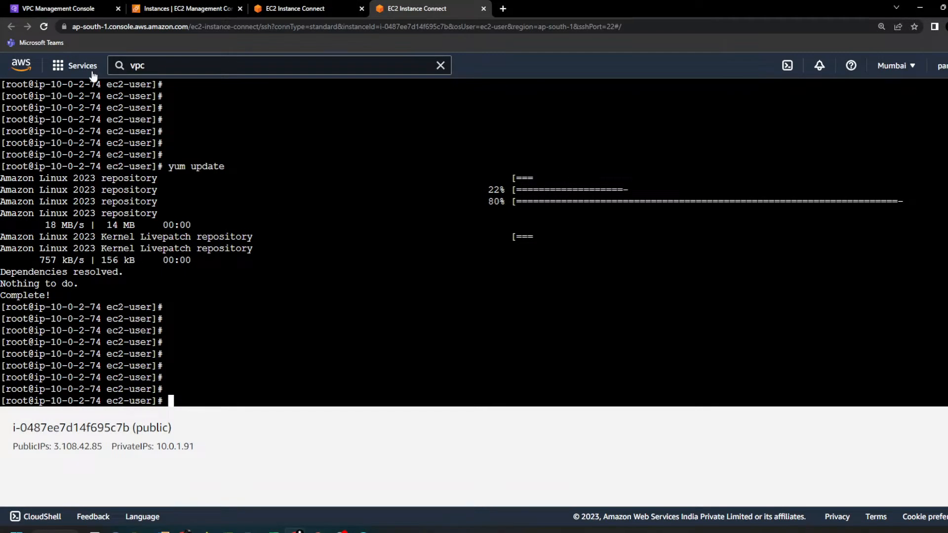
Step: Terminate the NAT instance from the EC2 instances list and confirm the termination
left_click(69, 10)
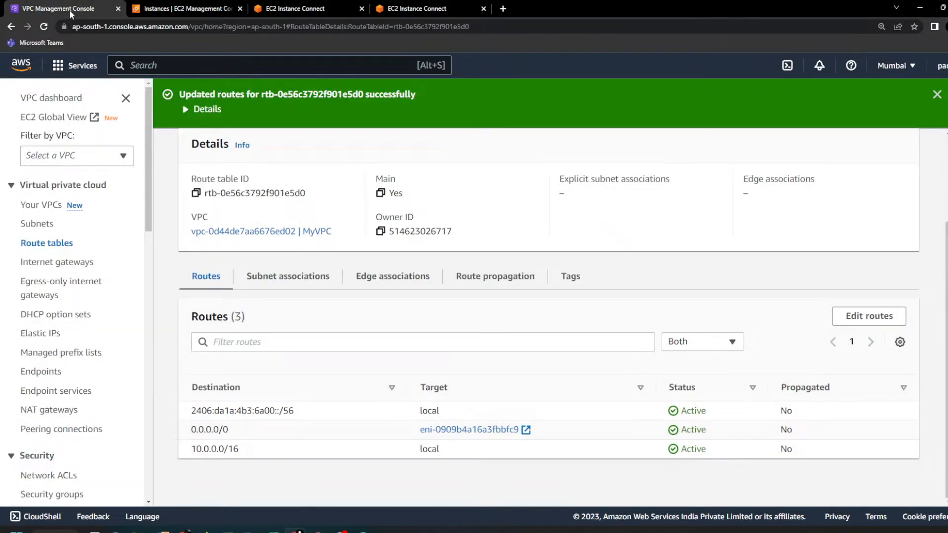
left_click(213, 9)
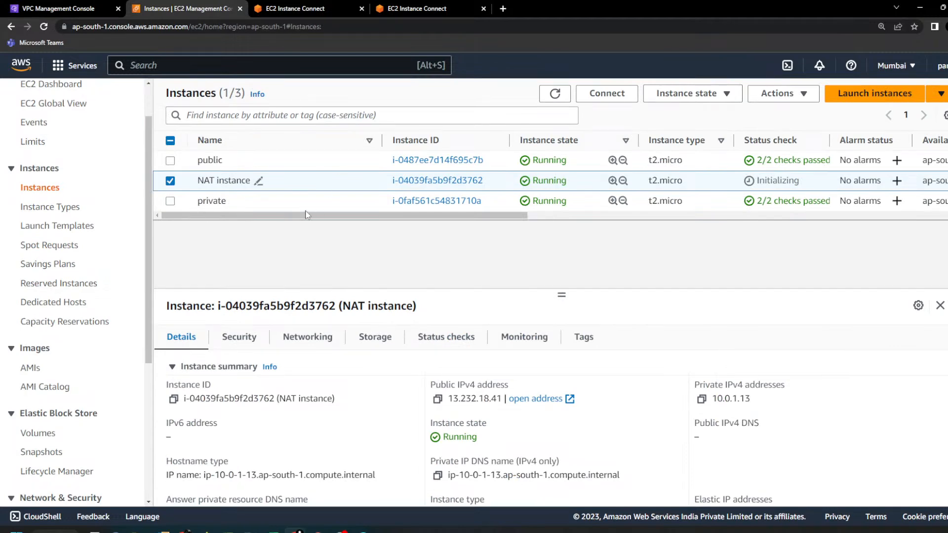
left_click(686, 93)
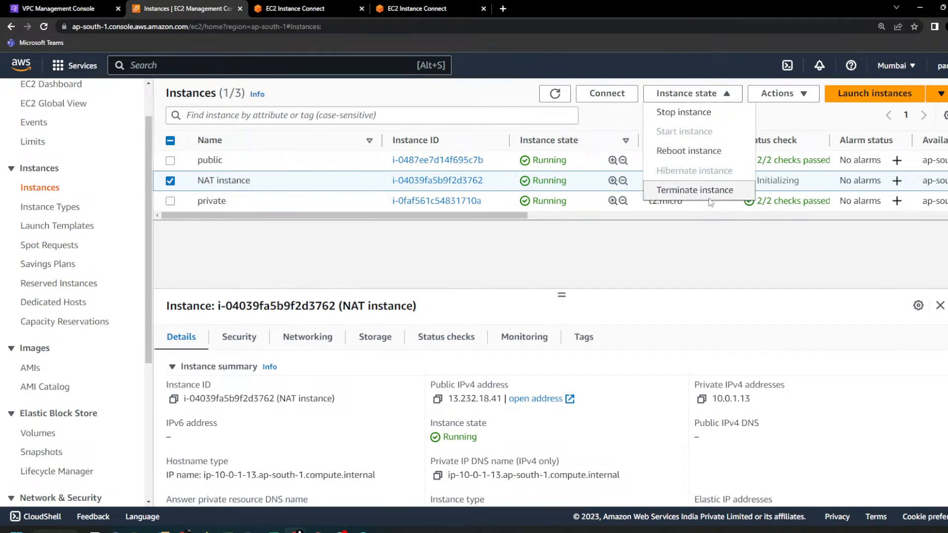
left_click(694, 186)
left_click(714, 384)
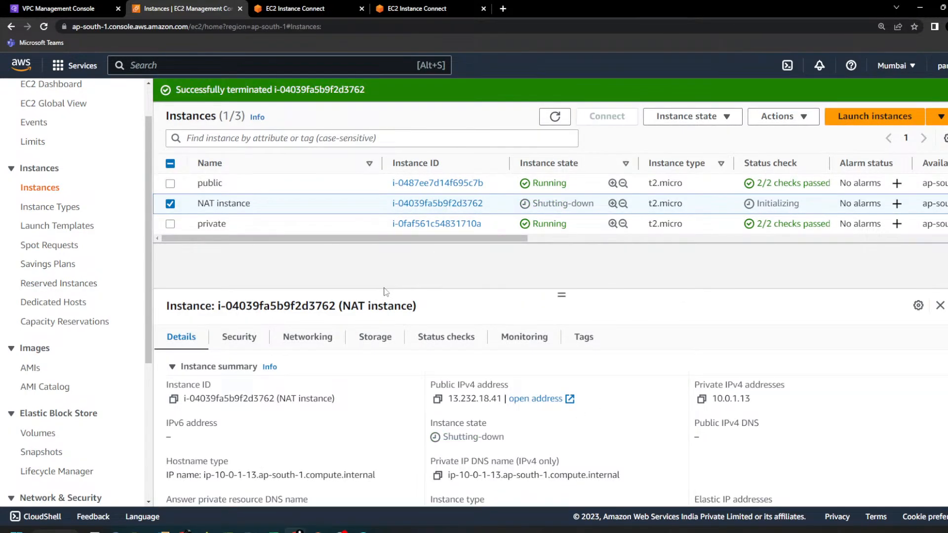
Step: Return to the VPC route tables, show the main route table's routes, and highlight the 0.0.0.0/0 route
left_click(57, 9)
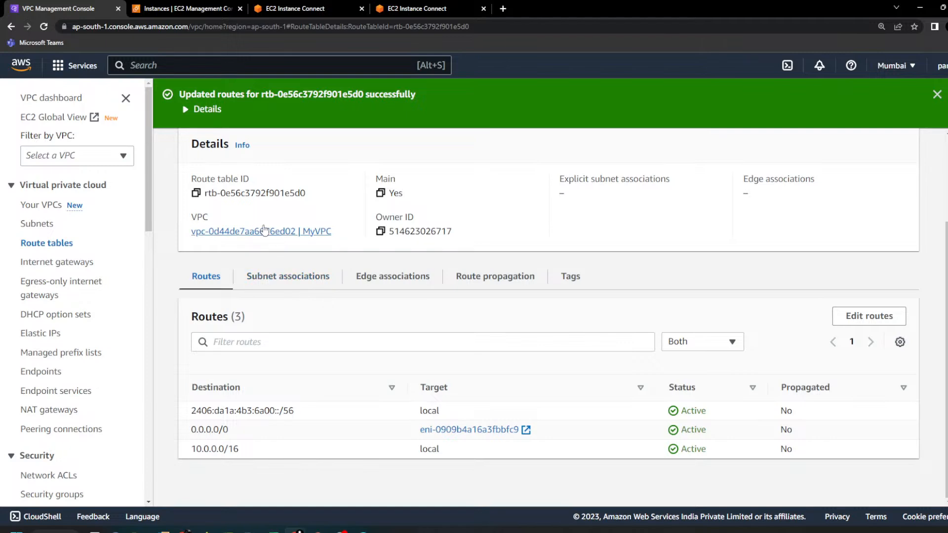
scroll(248, 284, "up", 1)
scroll(247, 280, "up", 4)
left_click(237, 88)
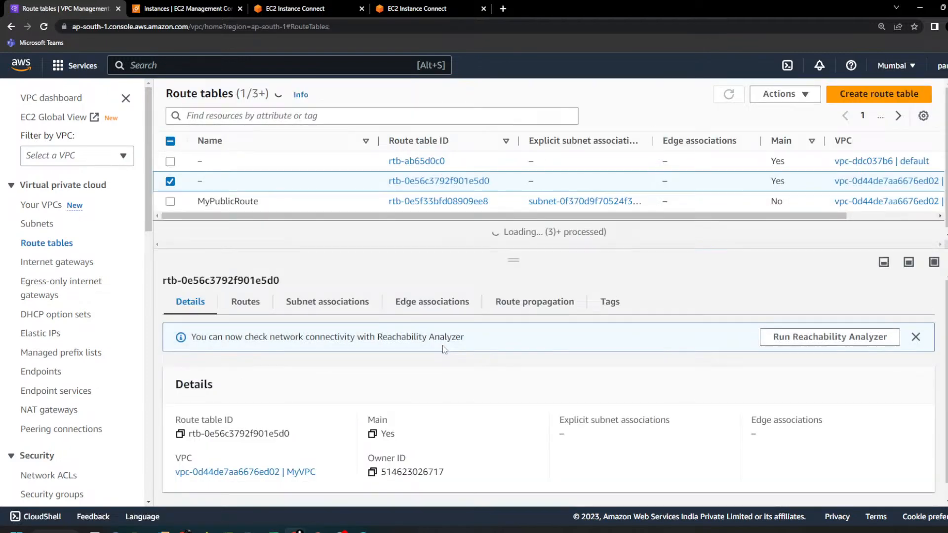
left_click(258, 308)
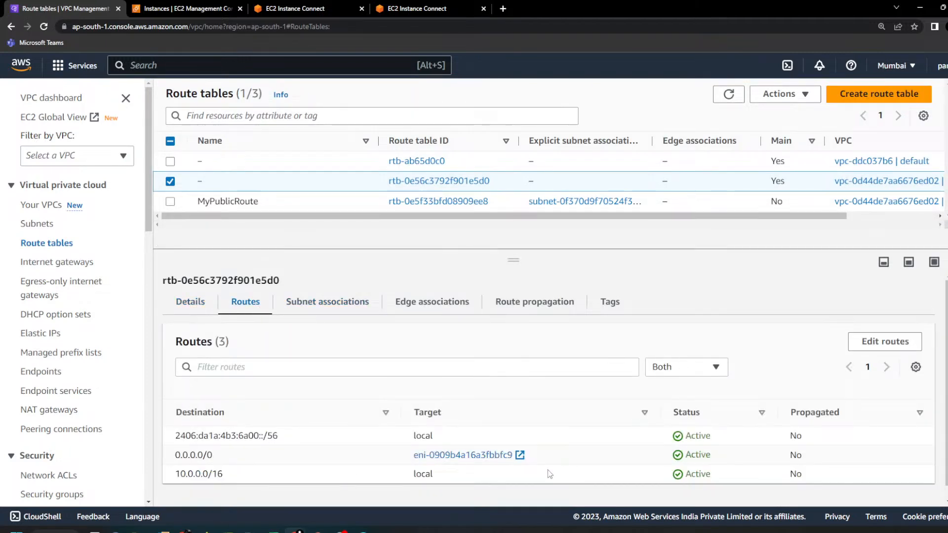
left_click_drag(712, 456, 177, 455)
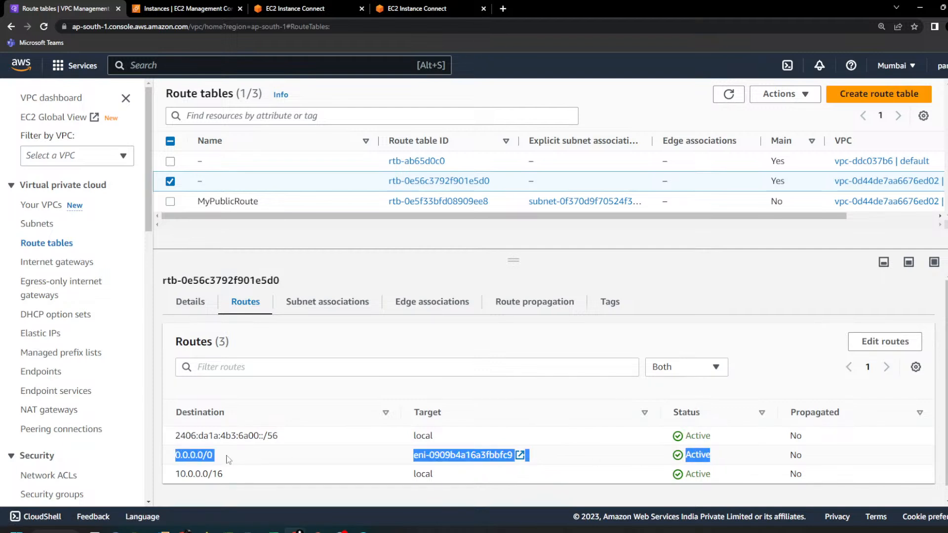
Step: Refresh the route tables list and check the routes of MyVPC's main route table again
left_click(729, 94)
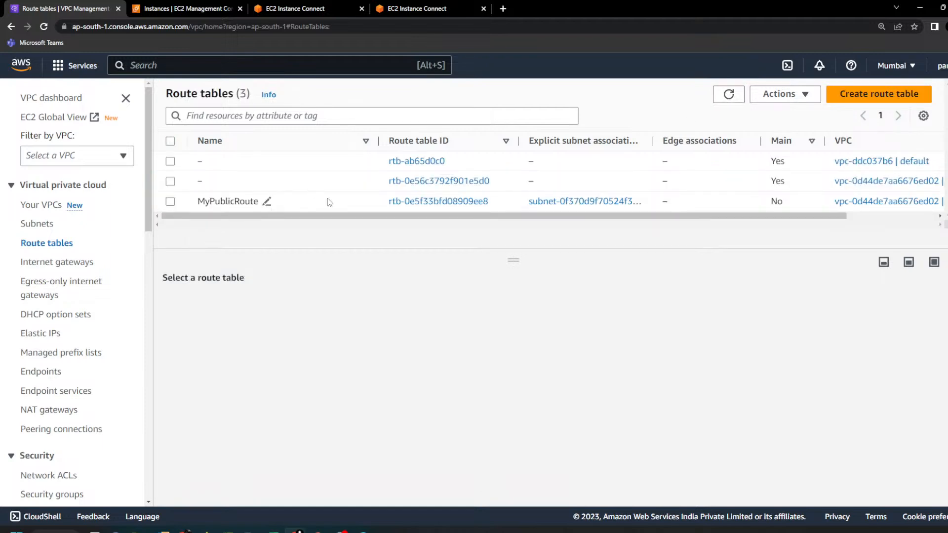
left_click(339, 184)
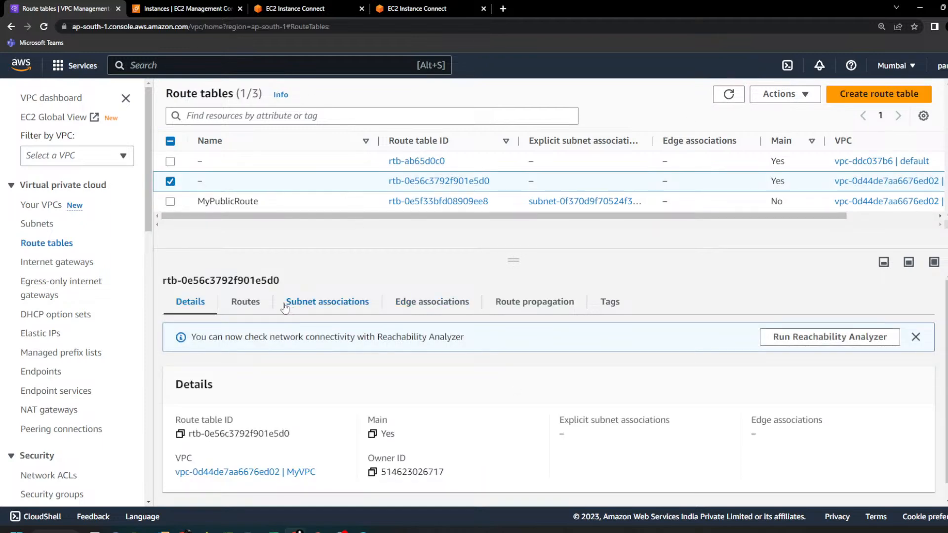
left_click(257, 301)
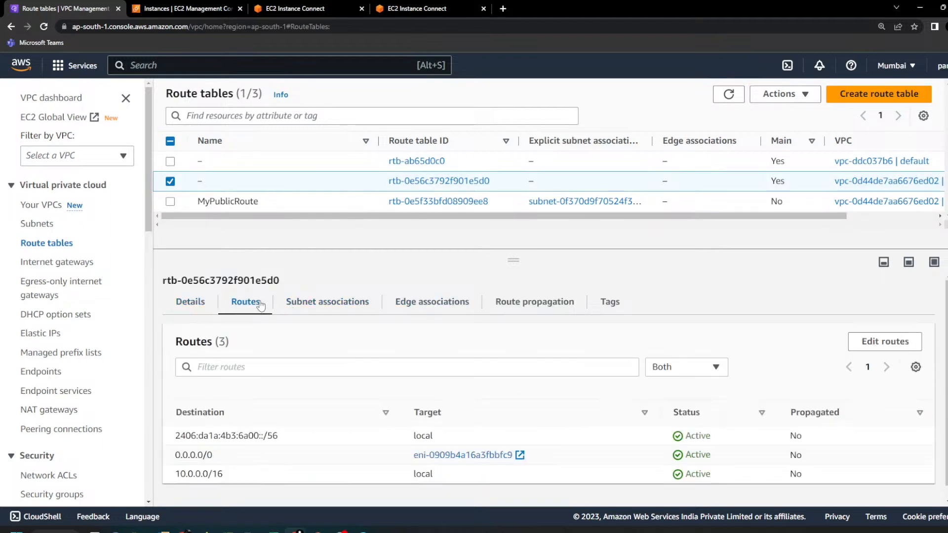
Step: Go back to the EC2 instances list and refresh it repeatedly to check the NAT instance's state
left_click(297, 8)
left_click(417, 9)
left_click(190, 6)
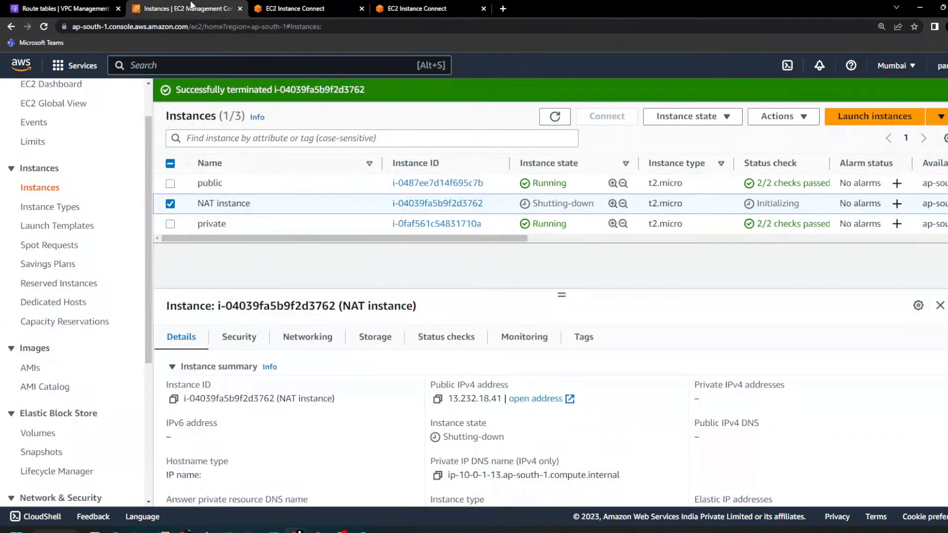
left_click(555, 123)
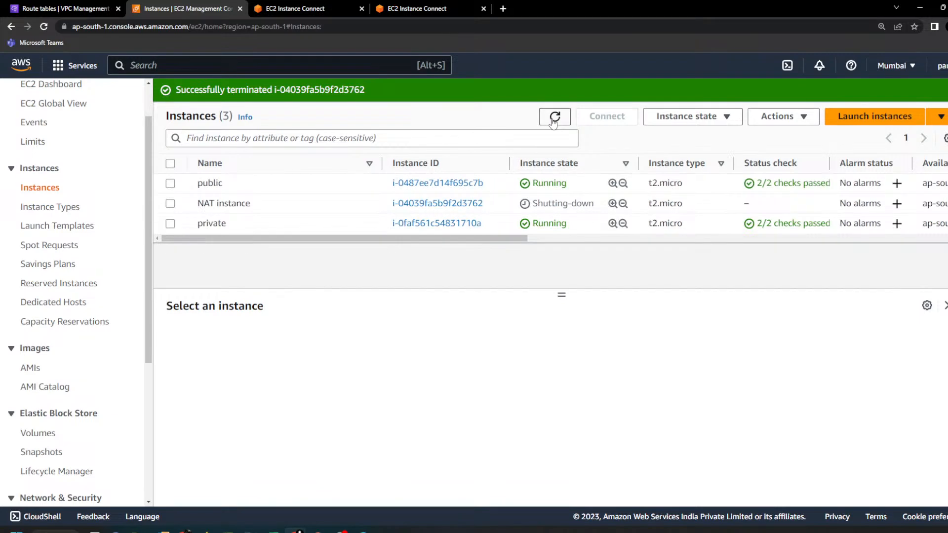
left_click(554, 122)
left_click(554, 122)
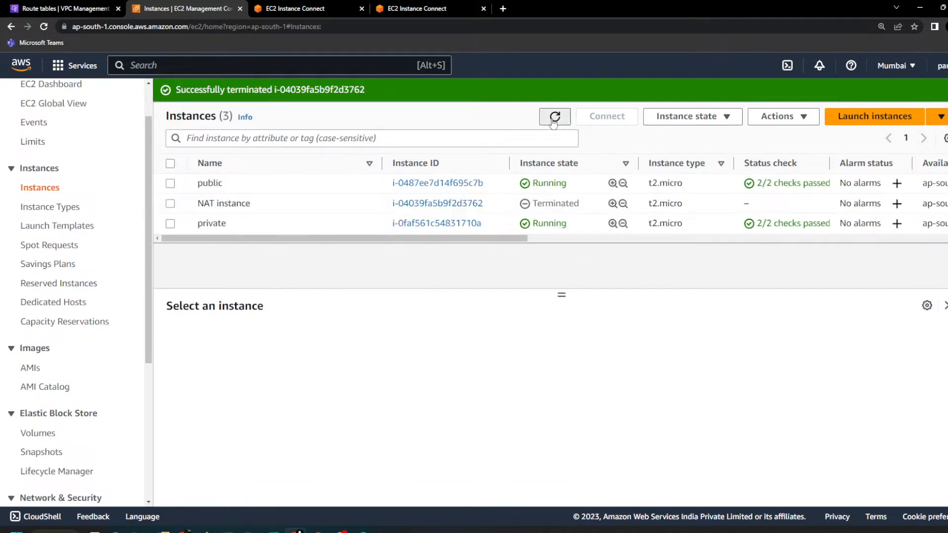
Step: Return to the VPC route tables, refresh the list, and highlight the 0.0.0.0/0 route of MyVPC's main route table to check its status
left_click(64, 8)
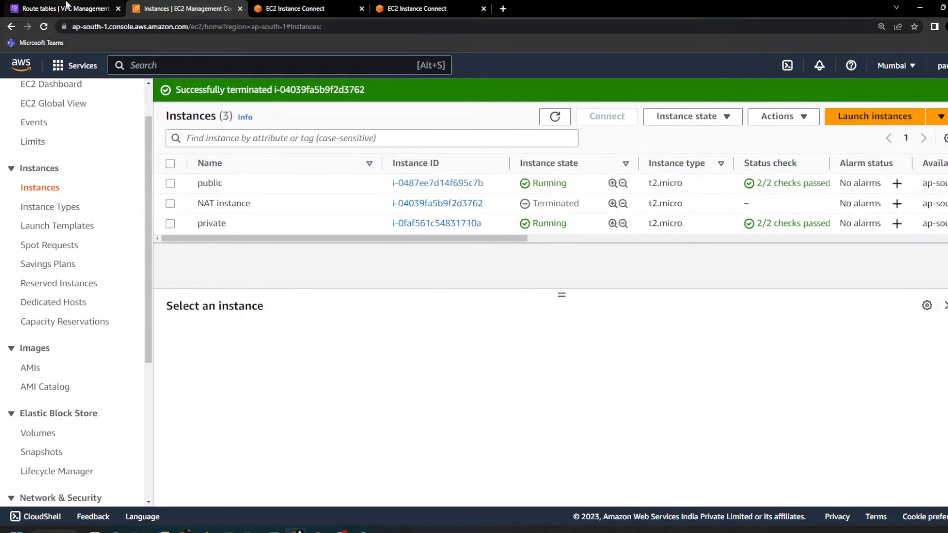
left_click(730, 96)
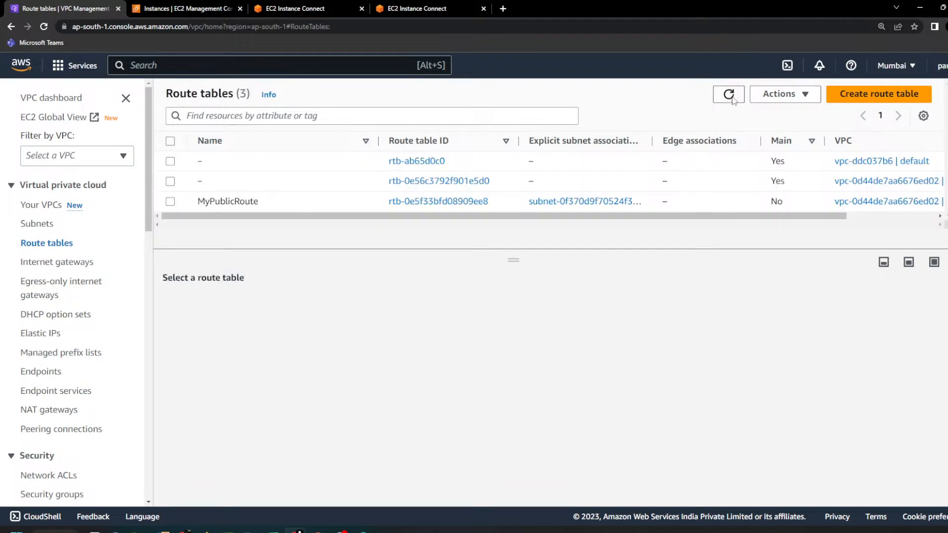
left_click(633, 183)
left_click(246, 304)
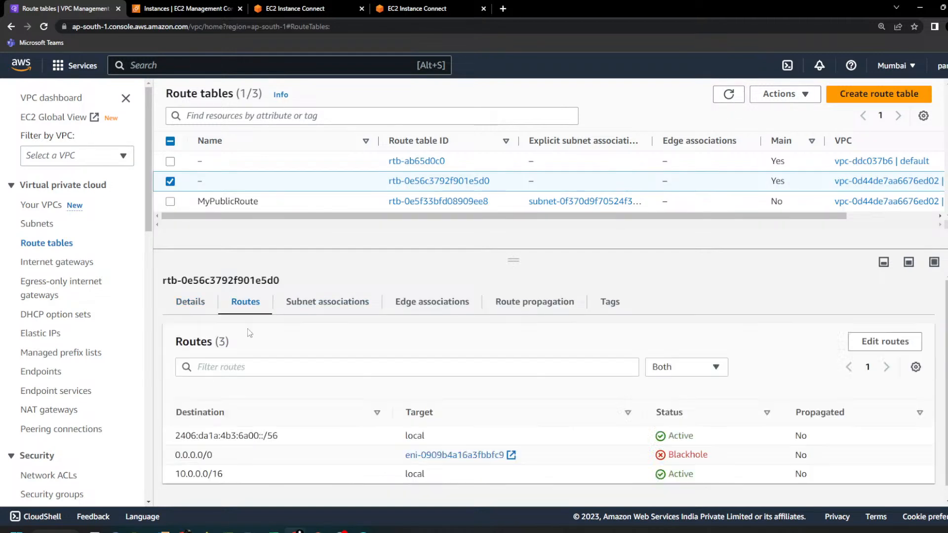
left_click_drag(749, 458, 173, 455)
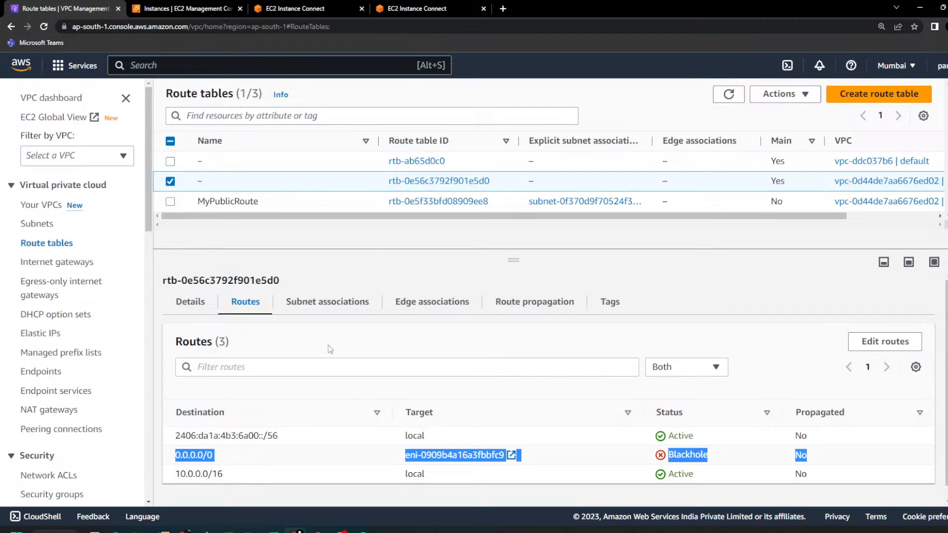
Step: Run yum update again in the private instance's terminal session to test internet access, and interrupt the command
left_click(417, 8)
key("Up")
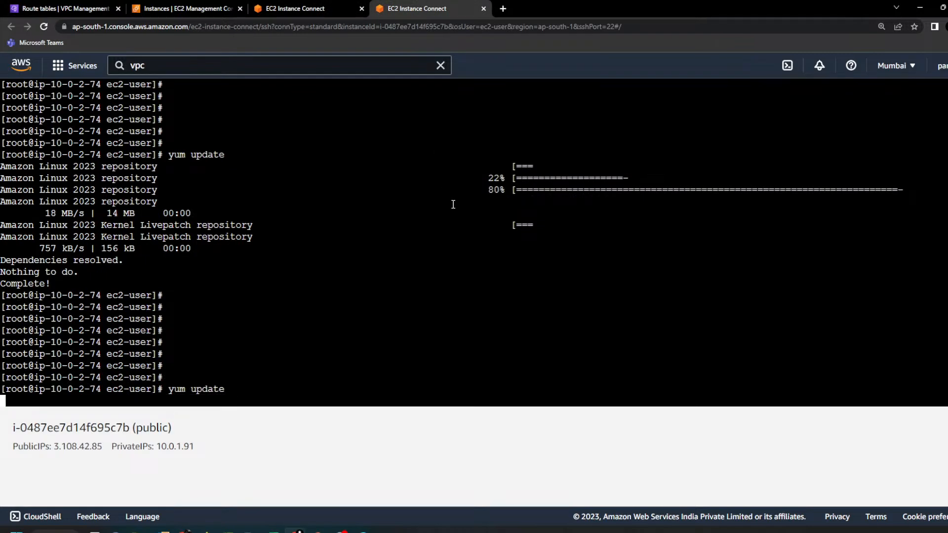
key("Return")
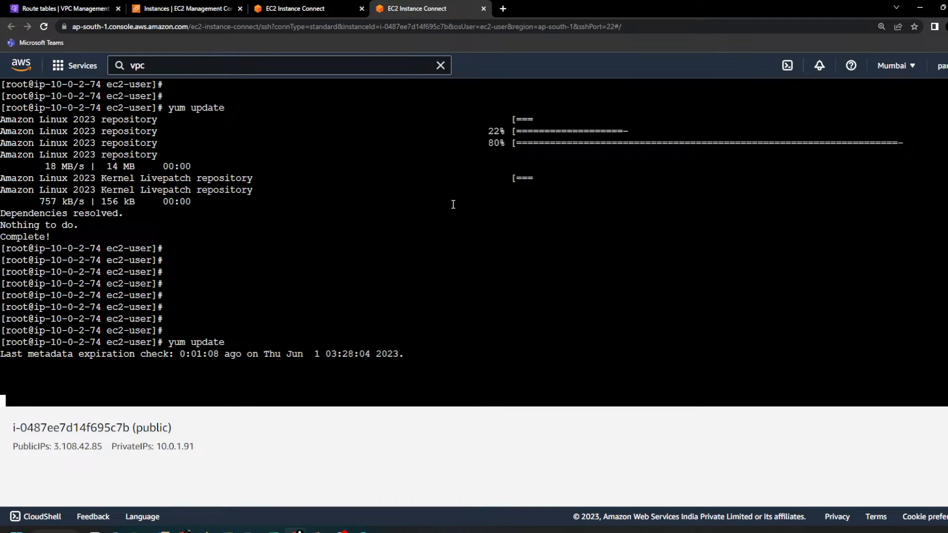
key("ctrl+c")
key("Up")
key("ctrl+c")
key("ctrl+c")
key("ctrl+c")
key("ctrl+c")
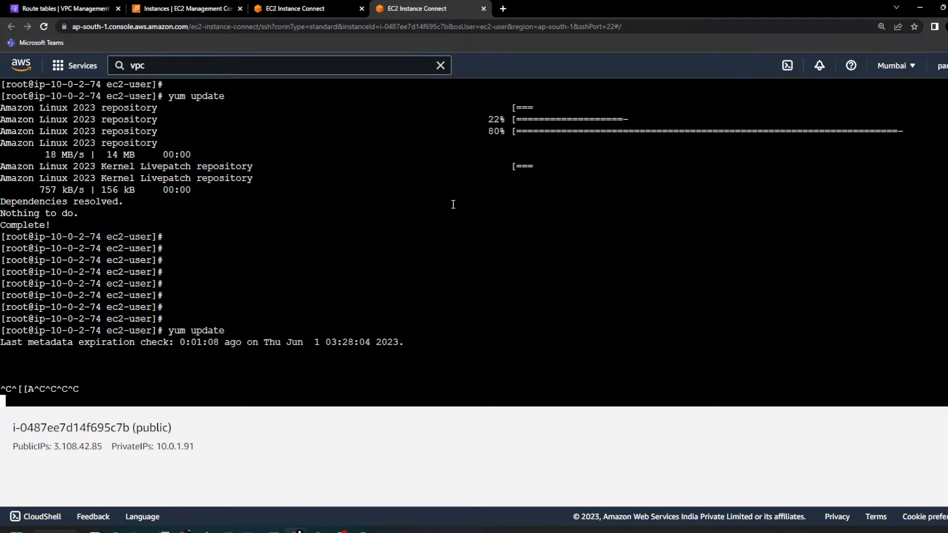
Step: Switch to the assignment notes in Notepad++ and review the NAT Instance and NAT Gateway sections, highlighting both headings
key("alt+Tab")
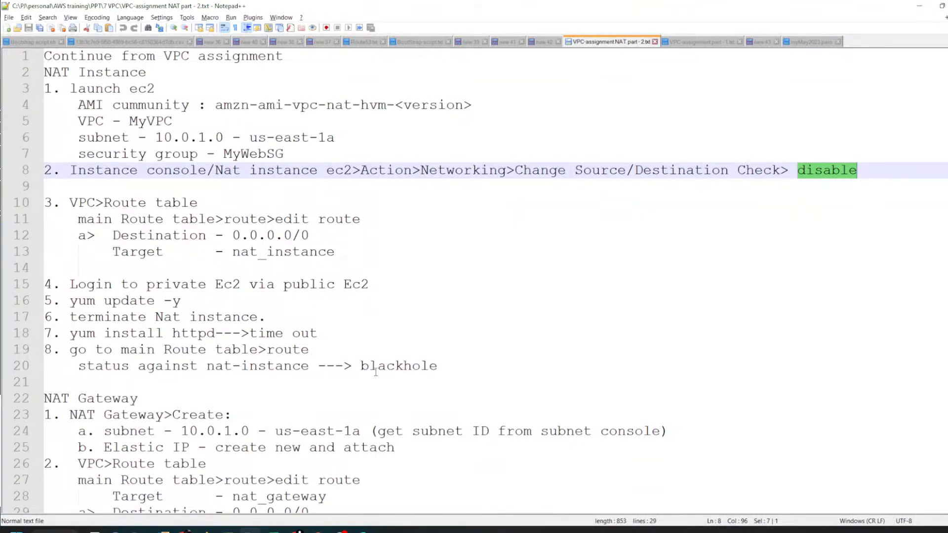
left_click_drag(45, 399, 138, 399)
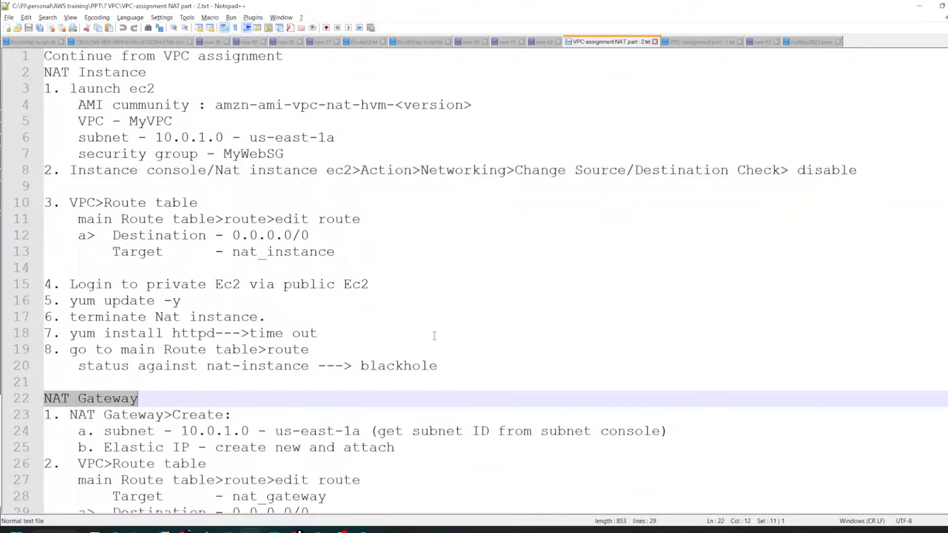
scroll(296, 372, "down", 1)
scroll(204, 379, "up", 1)
left_click_drag(45, 72, 185, 70)
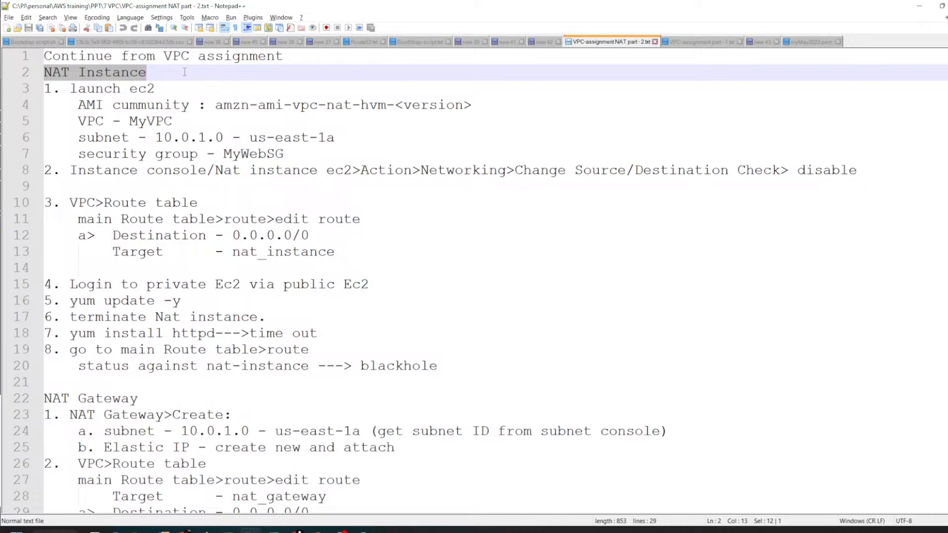
scroll(219, 334, "down", 1)
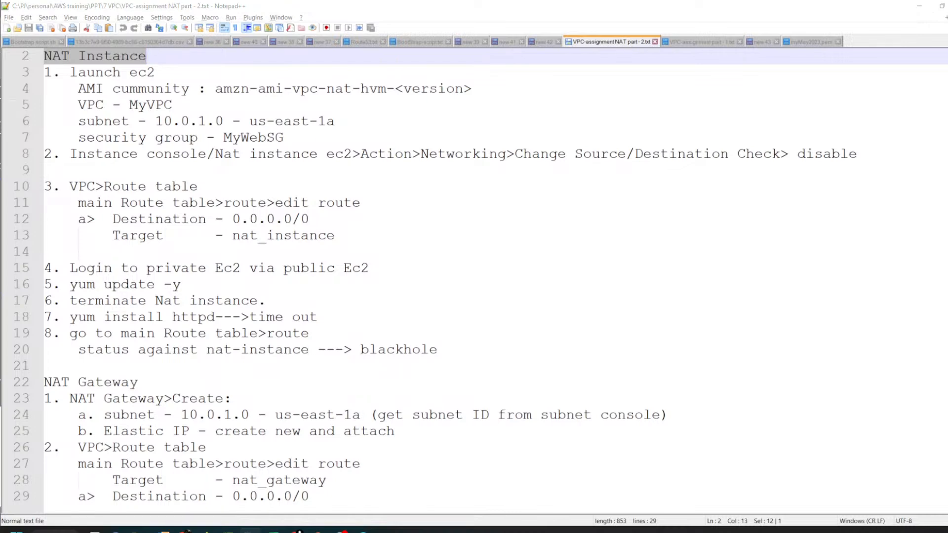
Step: Switch back to the AWS console in the browser and open the NAT gateway creation form in the VPC service
key("alt+Tab")
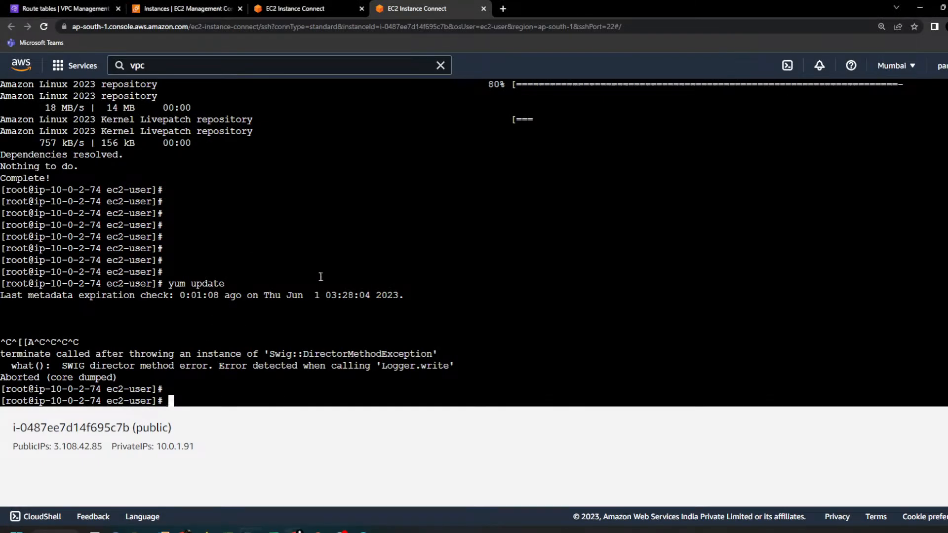
left_click(70, 12)
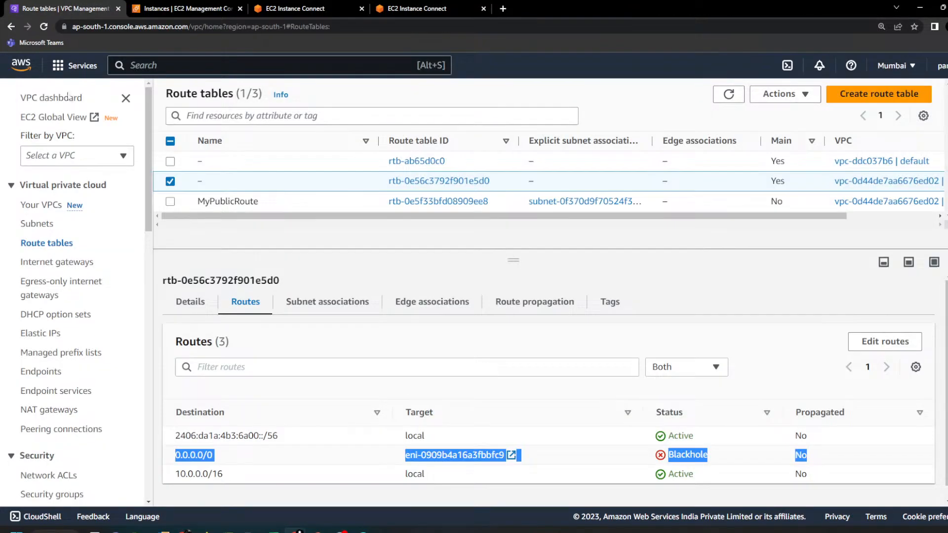
scroll(69, 306, "down", 1)
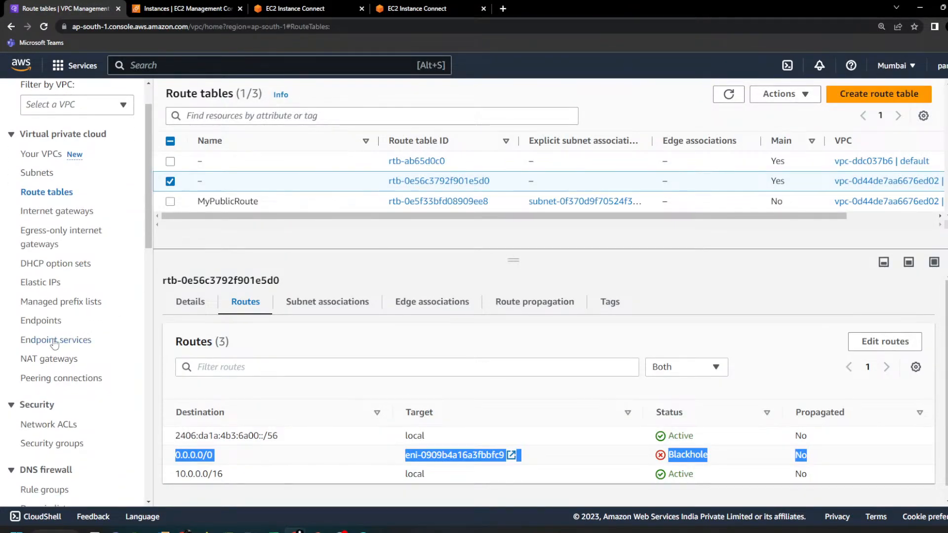
left_click(54, 362)
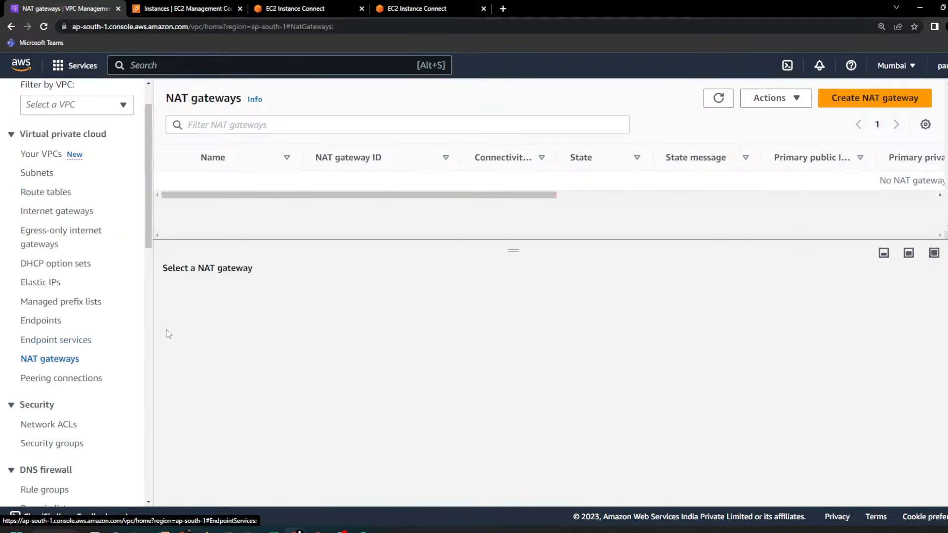
left_click(874, 102)
Step: Name the NAT gateway MyNatGateway and place it in the 10.0.1.0 ap-south-1a public subnet
left_click(140, 272)
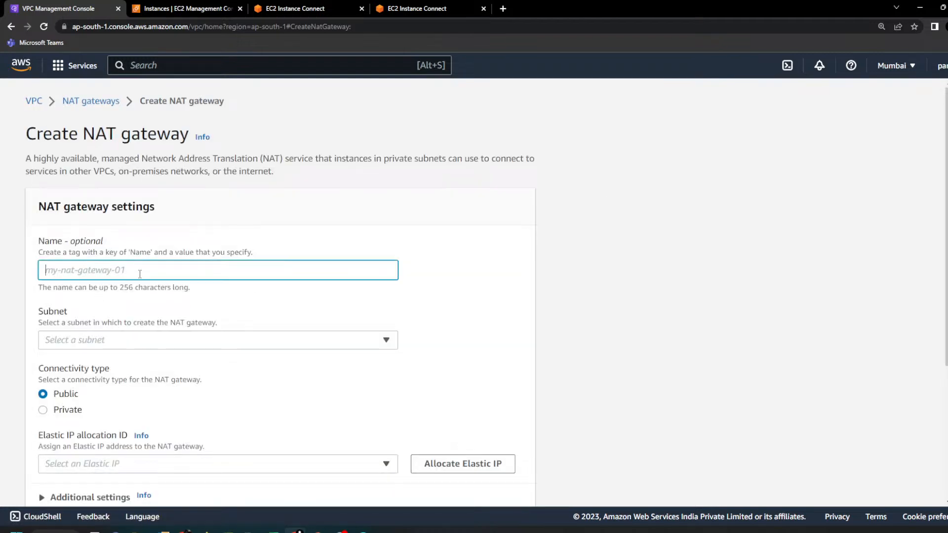
type("M")
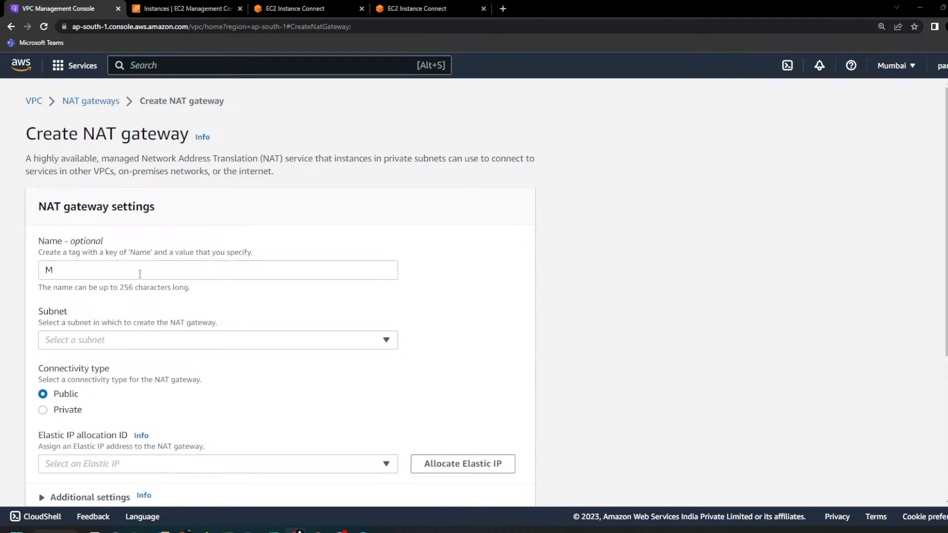
key("alt+Tab")
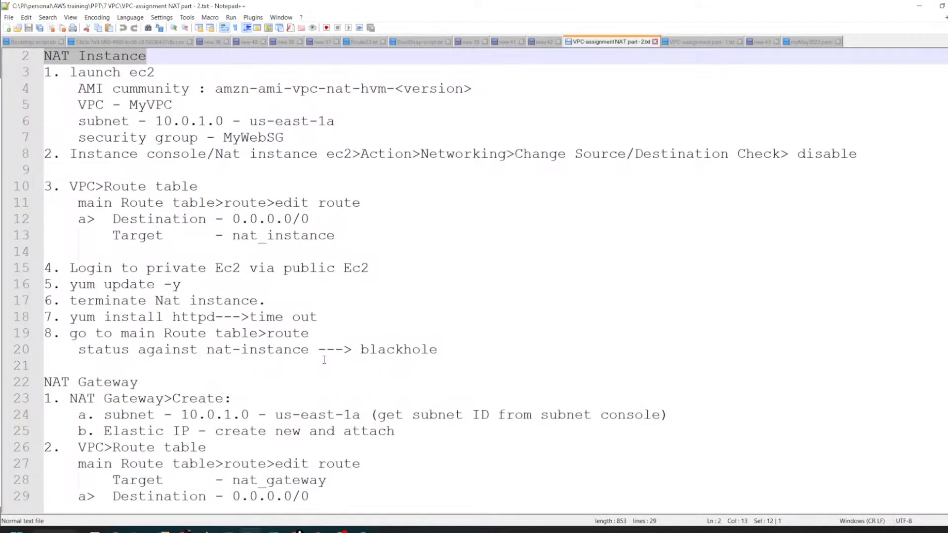
key("alt+Tab")
key("alt+Tab")
key("alt+Tab")
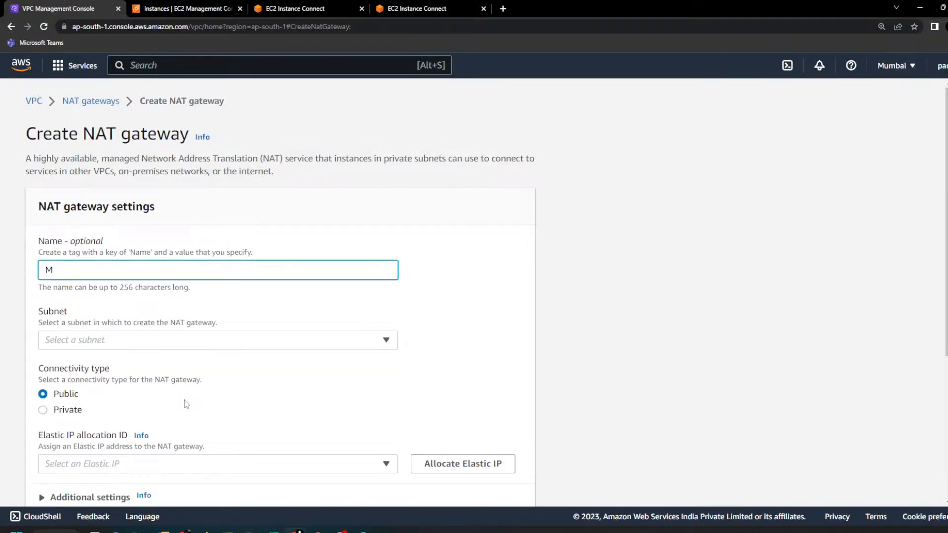
type("NatGateway")
key("Tab")
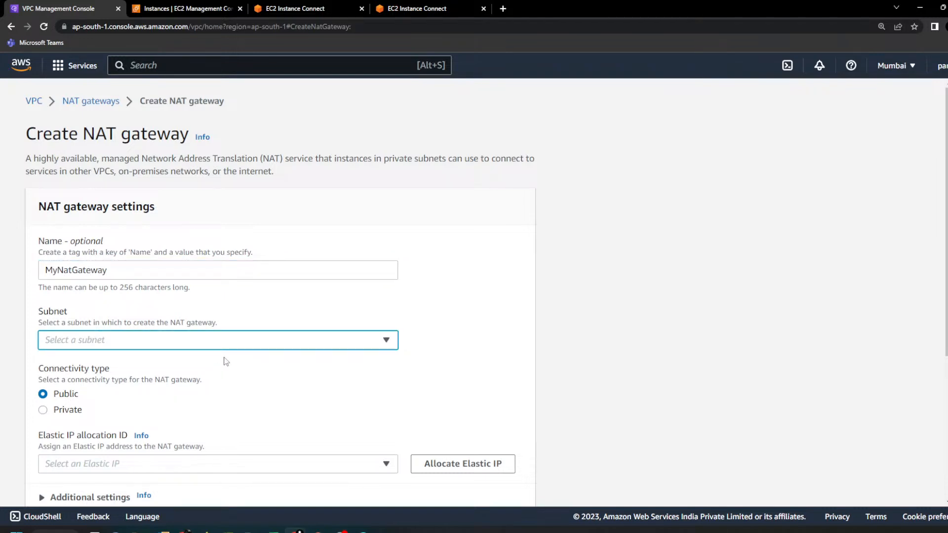
left_click(233, 345)
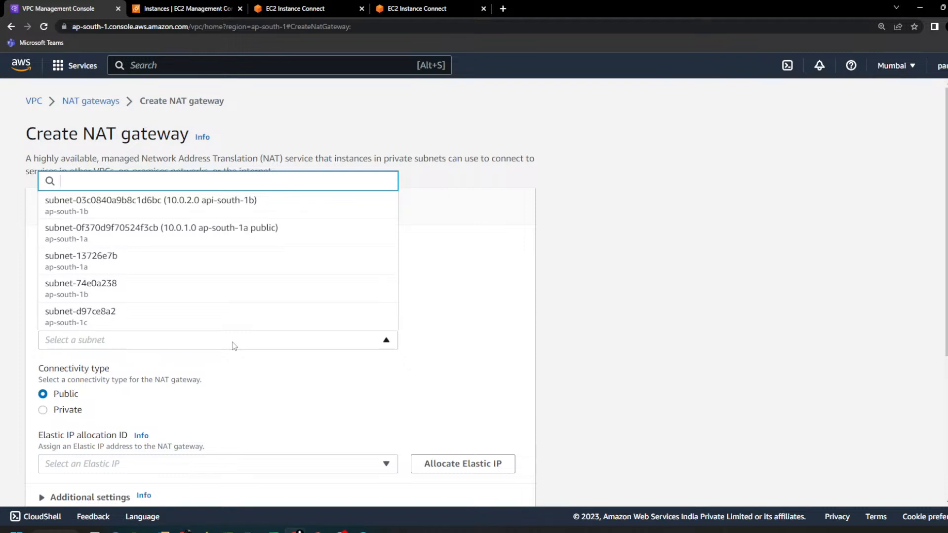
left_click(225, 239)
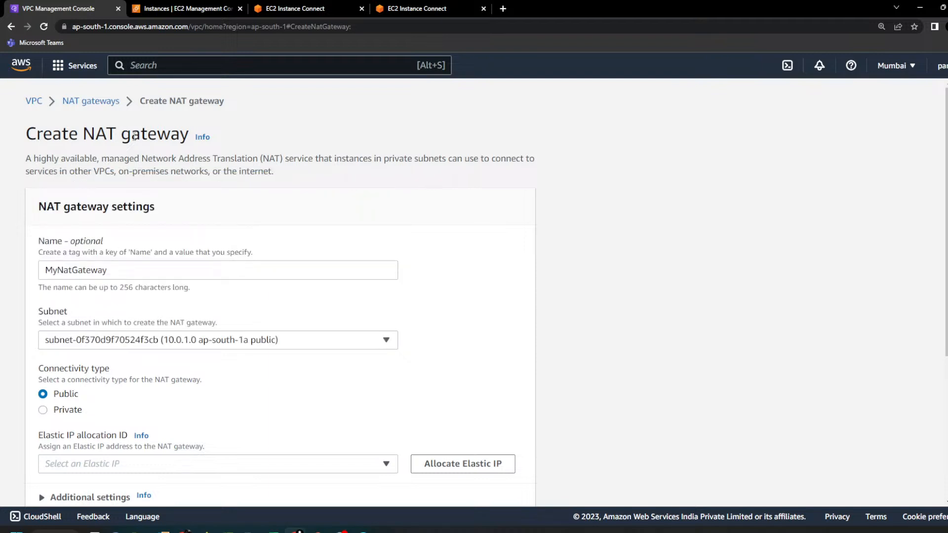
Step: Allocate a new Elastic IP for the NAT gateway, keep the Public connectivity type, and create the gateway
scroll(174, 291, "down", 1)
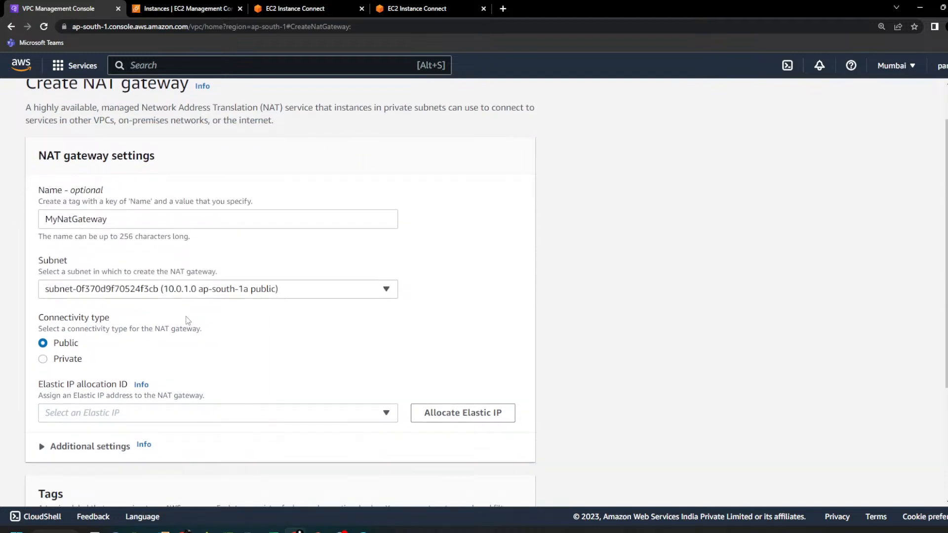
scroll(187, 320, "down", 1)
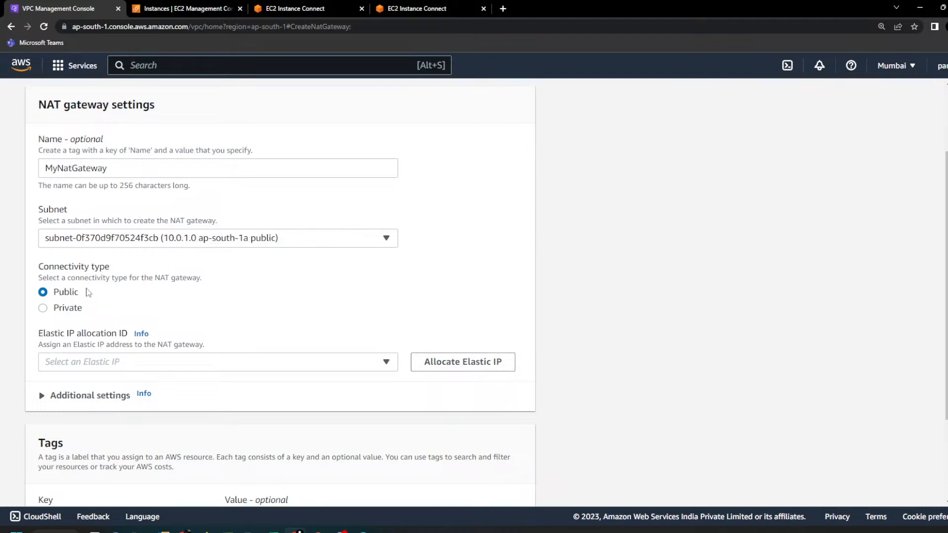
scroll(204, 338, "down", 1)
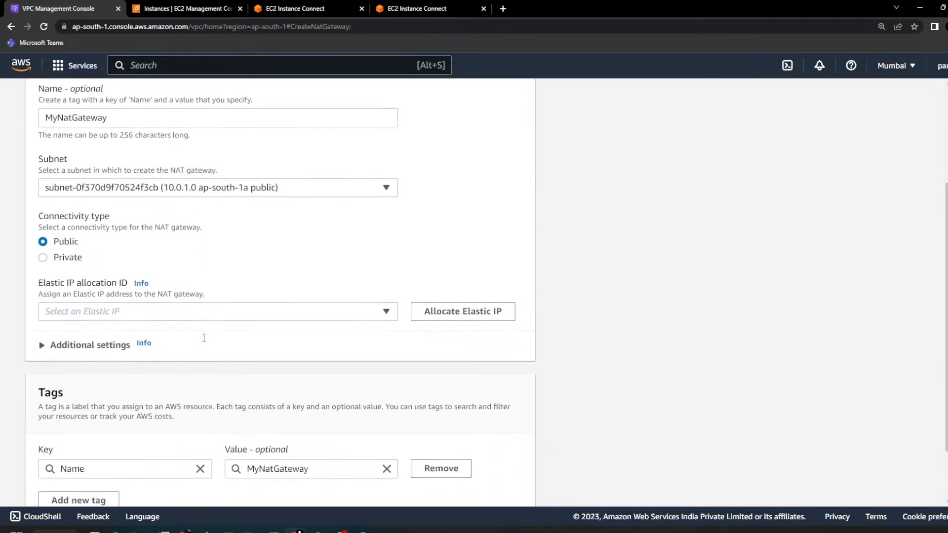
left_click(360, 314)
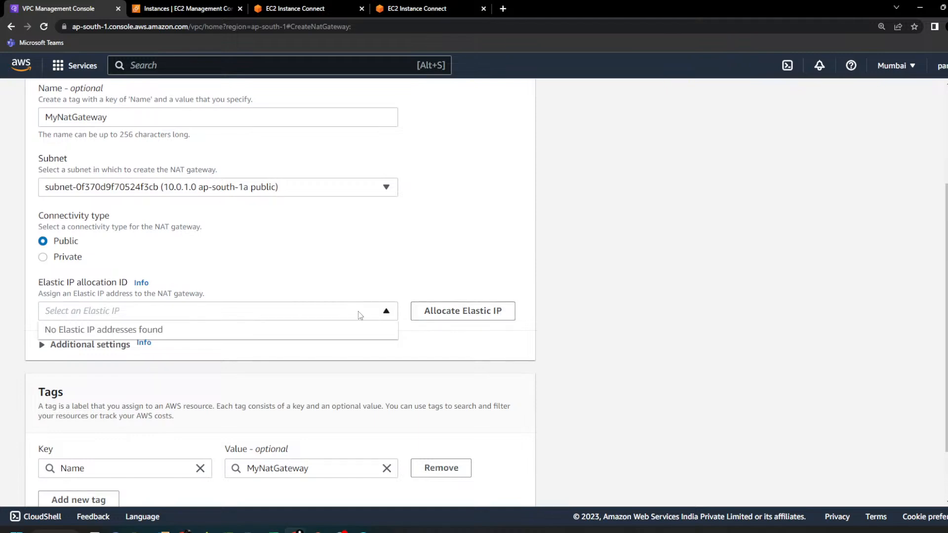
left_click(485, 312)
scroll(377, 346, "down", 5)
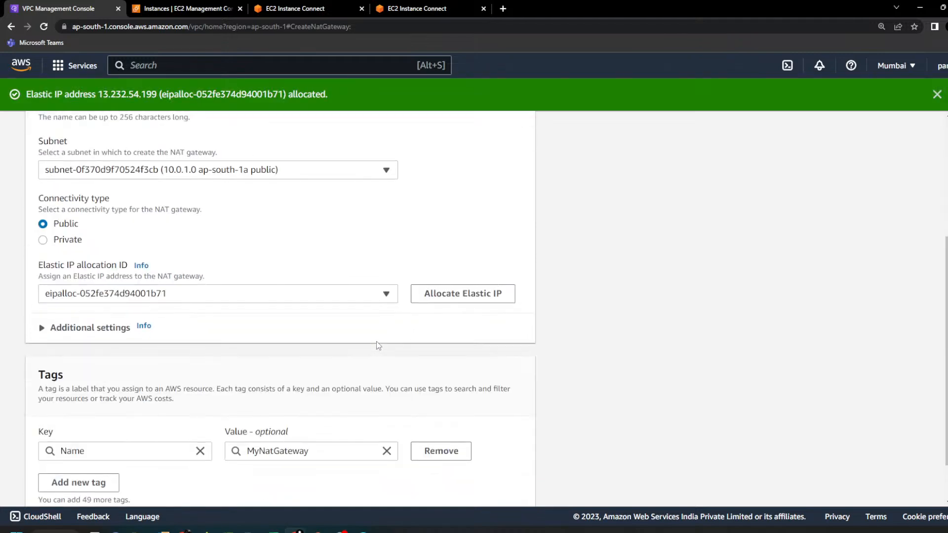
left_click(503, 482)
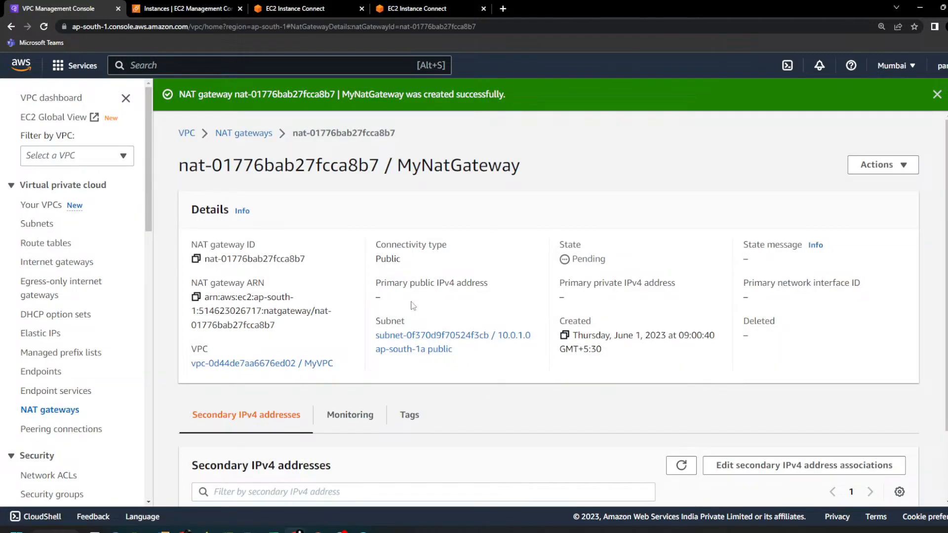
Step: Select MyNatGateway in the NAT gateways list, highlight its state, and refresh the list to check it
left_click(253, 140)
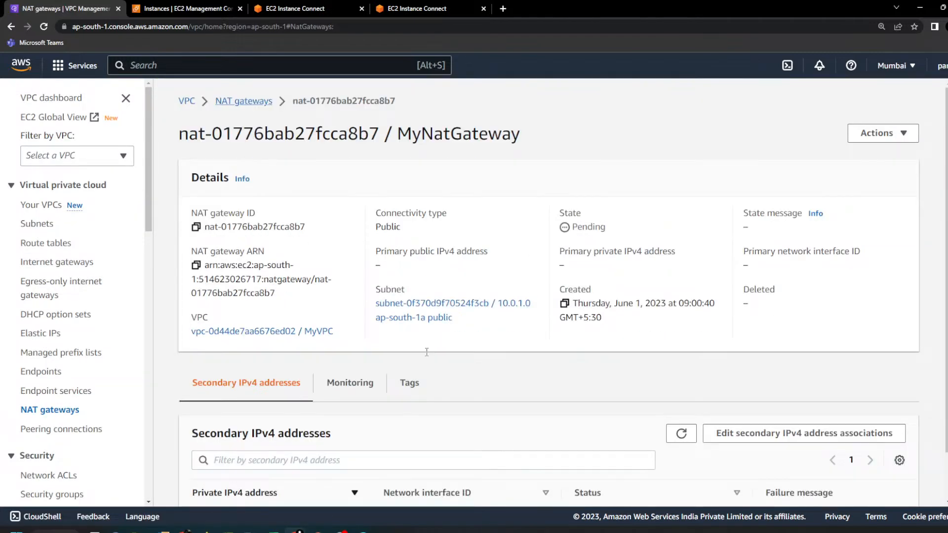
left_click(557, 186)
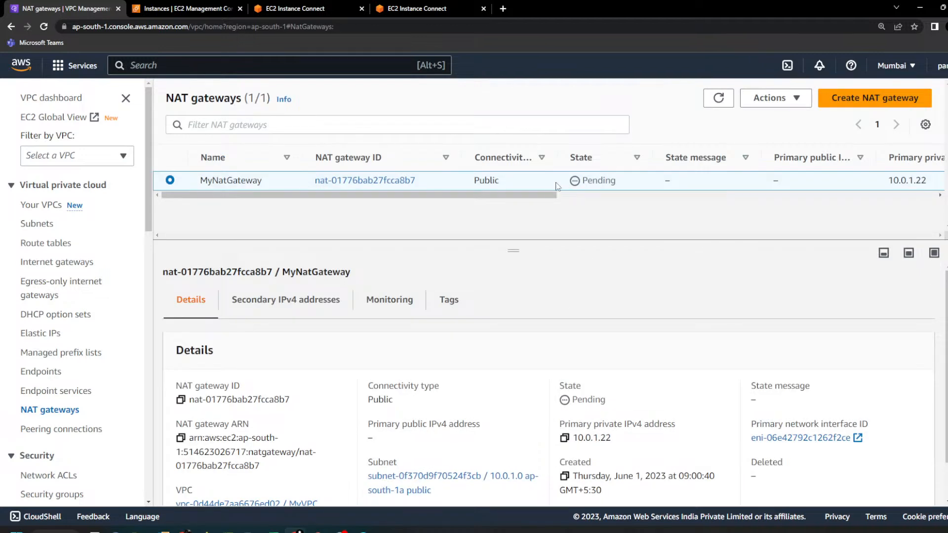
double_click(591, 185)
left_click(719, 101)
left_click(720, 100)
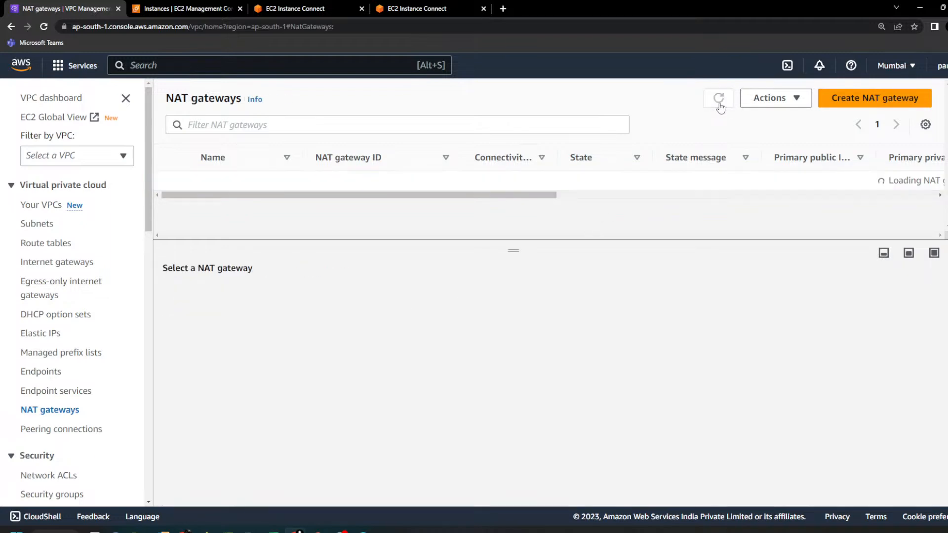
Step: Show the routes of MyVPC's main route table and highlight its Main column value
left_click(61, 244)
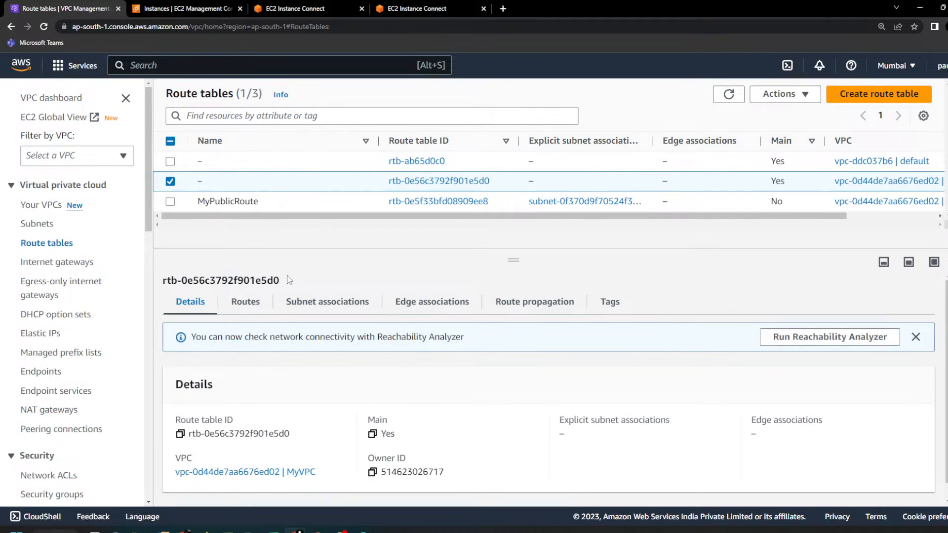
left_click(246, 302)
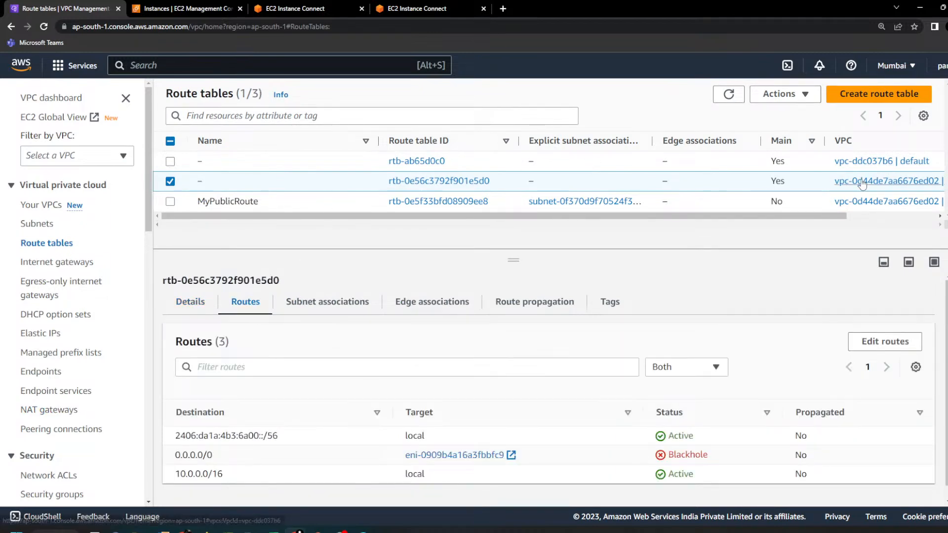
double_click(778, 181)
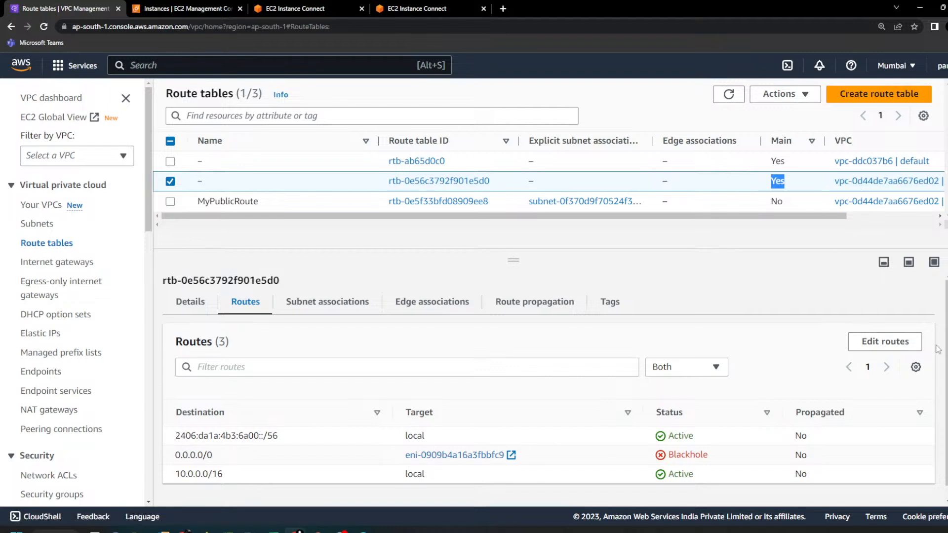
Step: Replace the 0.0.0.0/0 route's target with MyNatGateway, save the route table, and review its routes
left_click(884, 342)
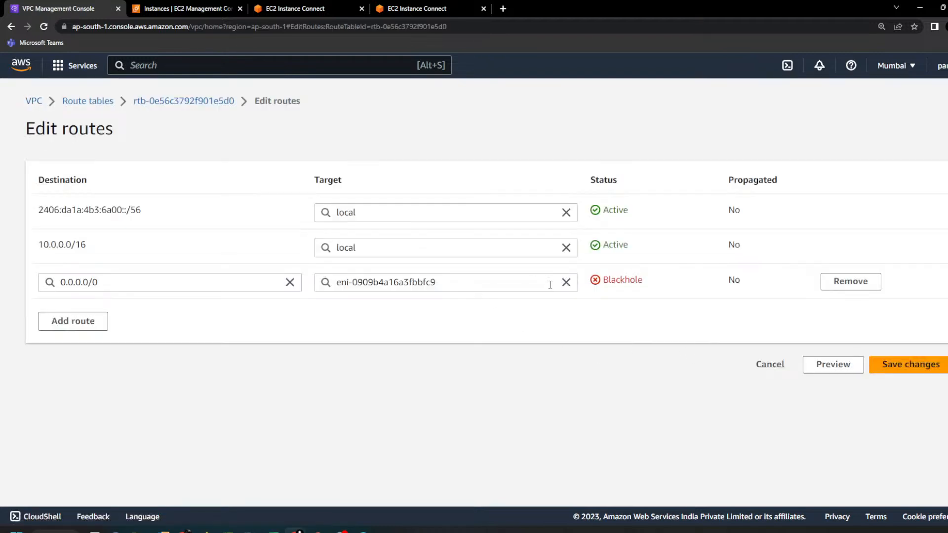
left_click(566, 282)
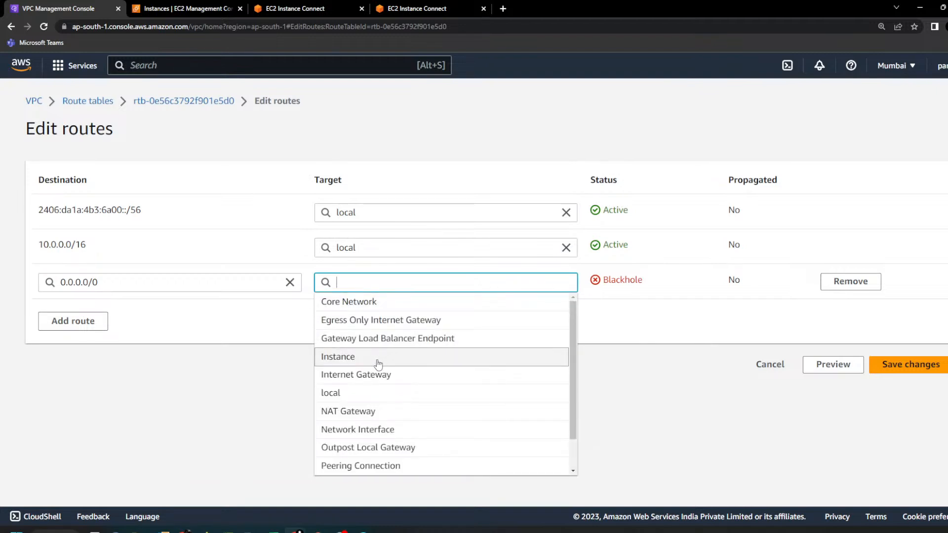
left_click(333, 416)
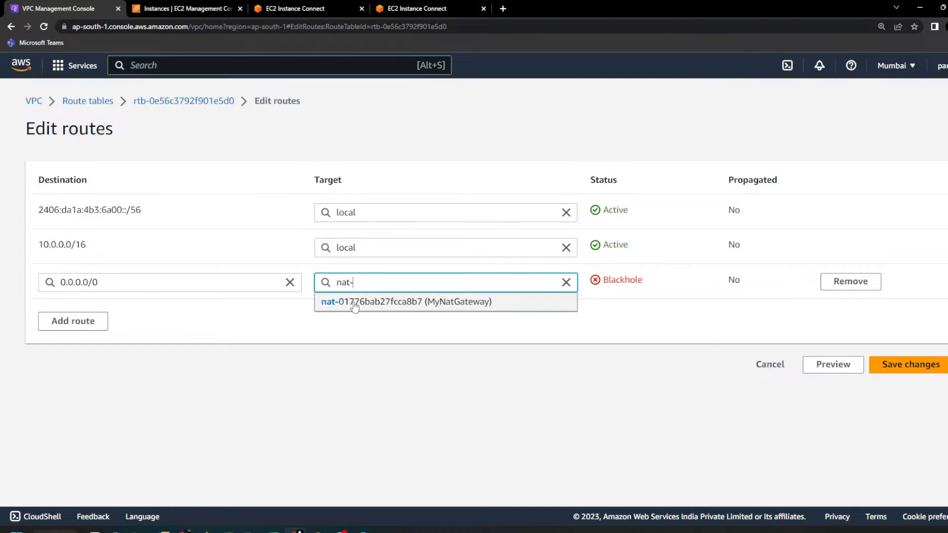
left_click(354, 302)
left_click(900, 367)
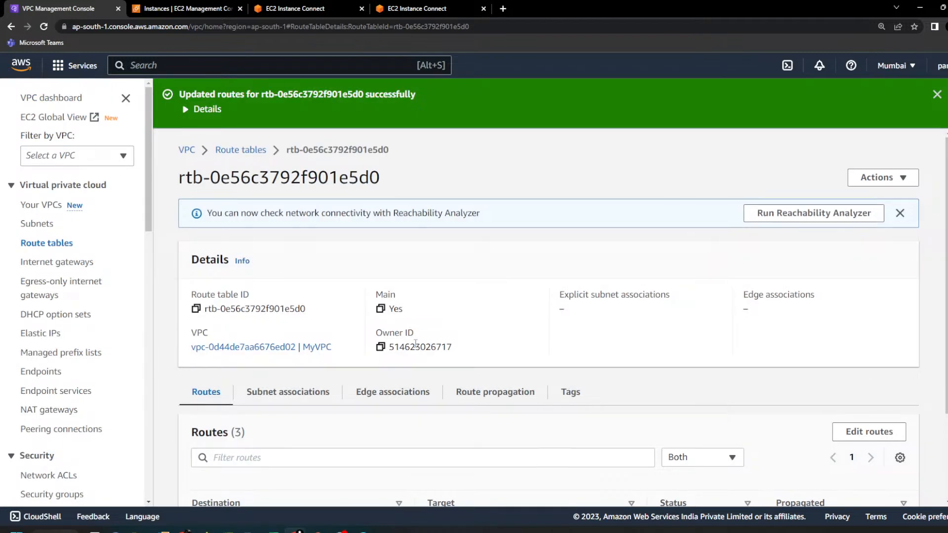
scroll(543, 345, "down", 2)
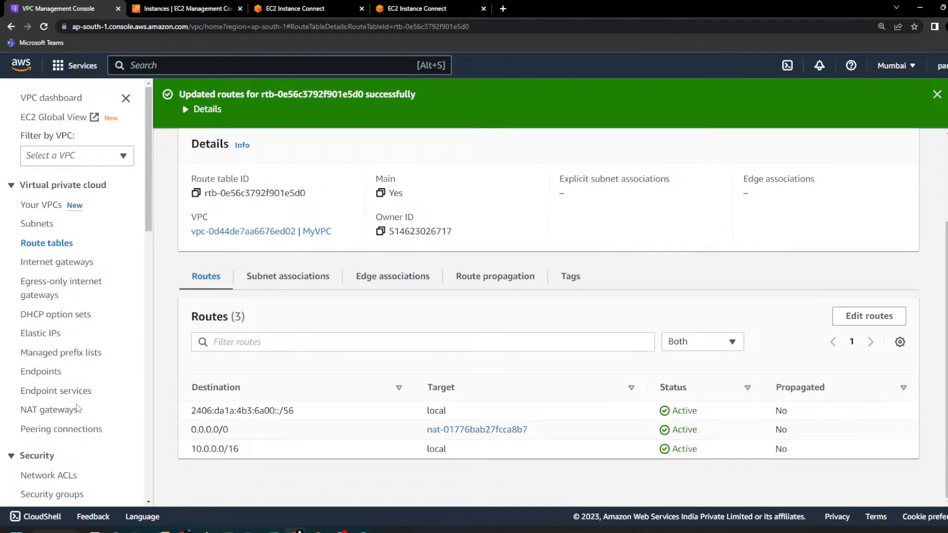
left_click(65, 410)
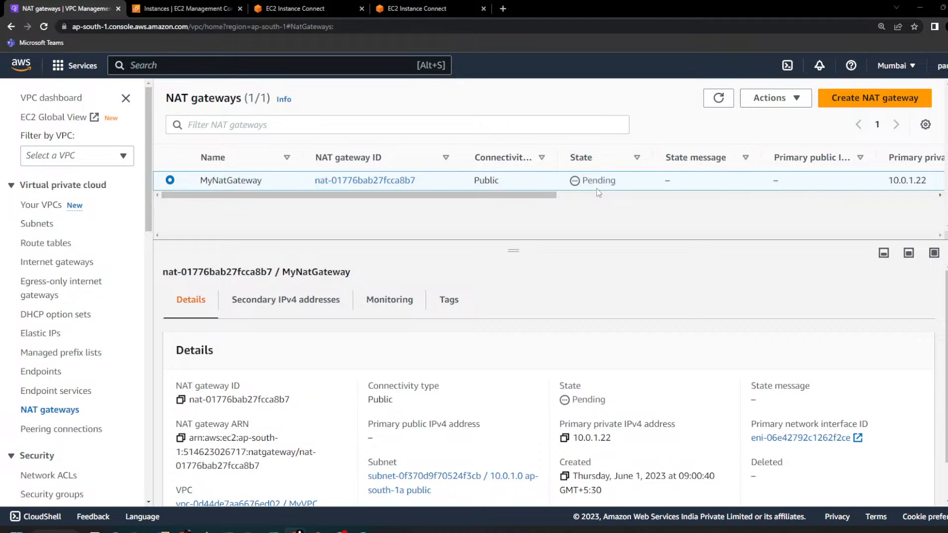
left_click(429, 9)
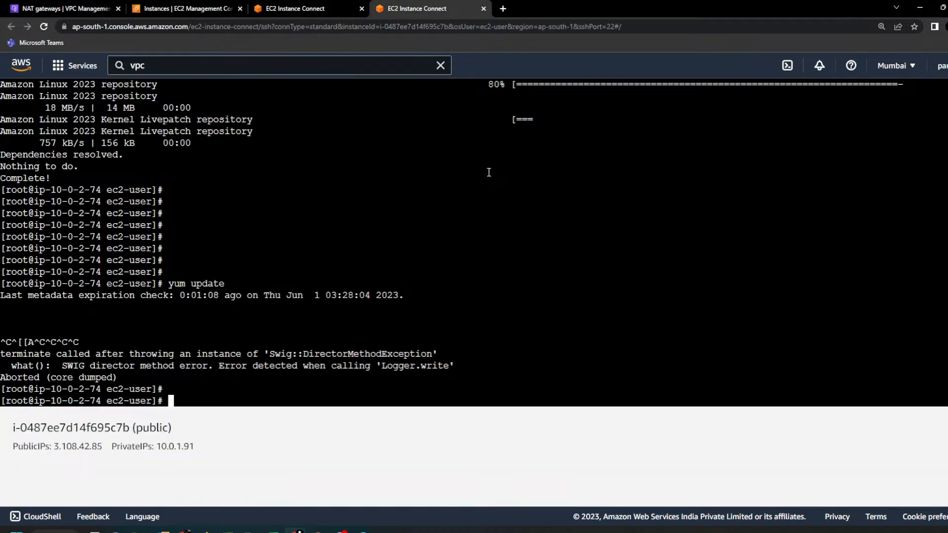
key("Up")
key("Up")
key("Return")
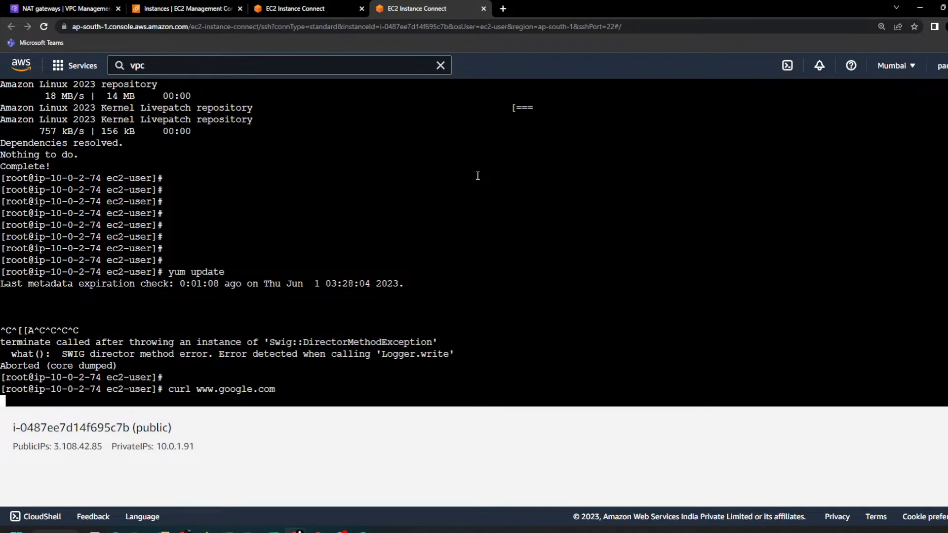
Step: Return to the NAT gateways list and run a Google search on its "NAT gateways" heading
left_click(65, 8)
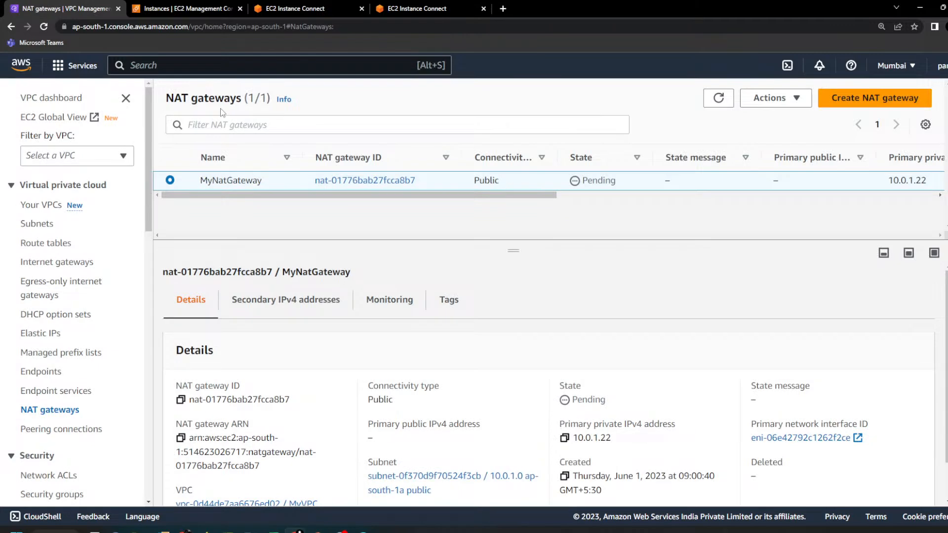
left_click_drag(241, 94, 166, 98)
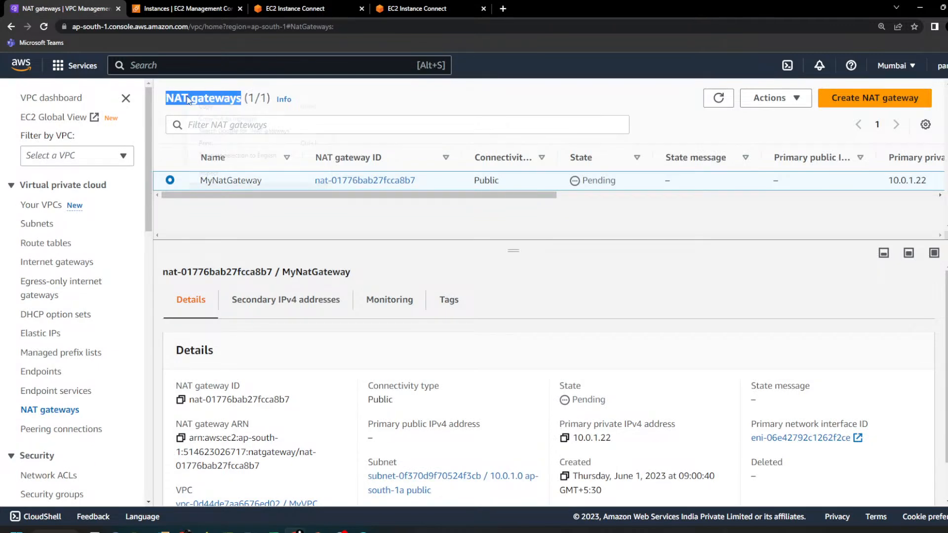
right_click(188, 97)
left_click(220, 131)
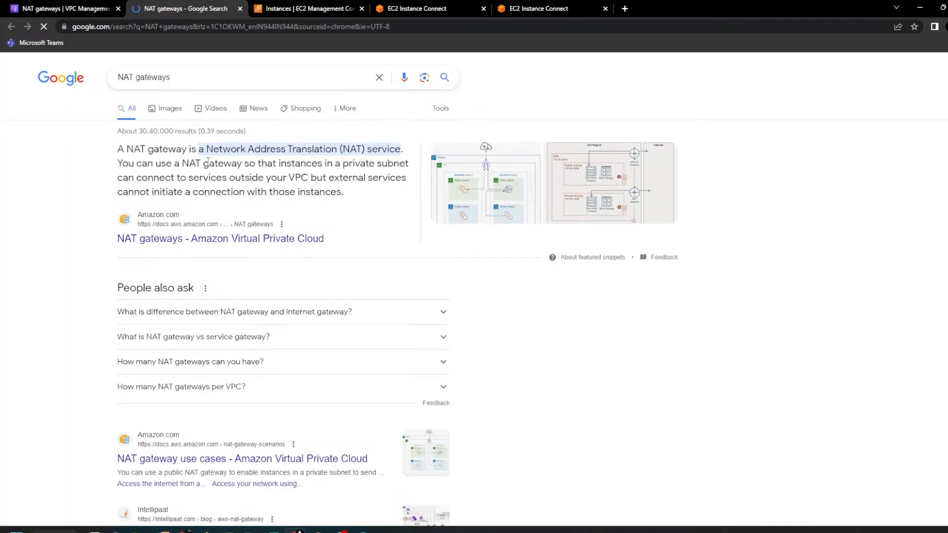
Step: Refine the Google search to "nat gateways pricing" and open the Amazon VPC Pricing result
left_click(231, 75)
type("pri")
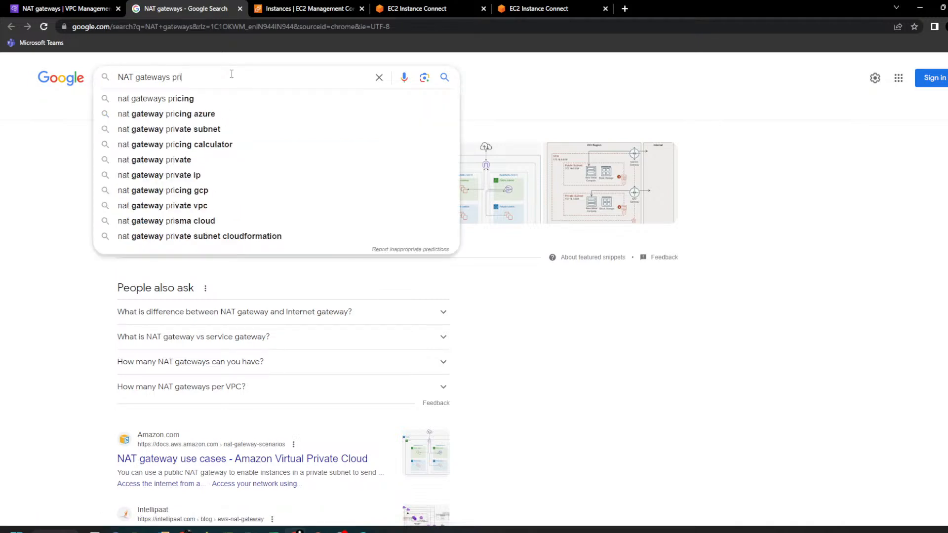
key("Down")
key("Return")
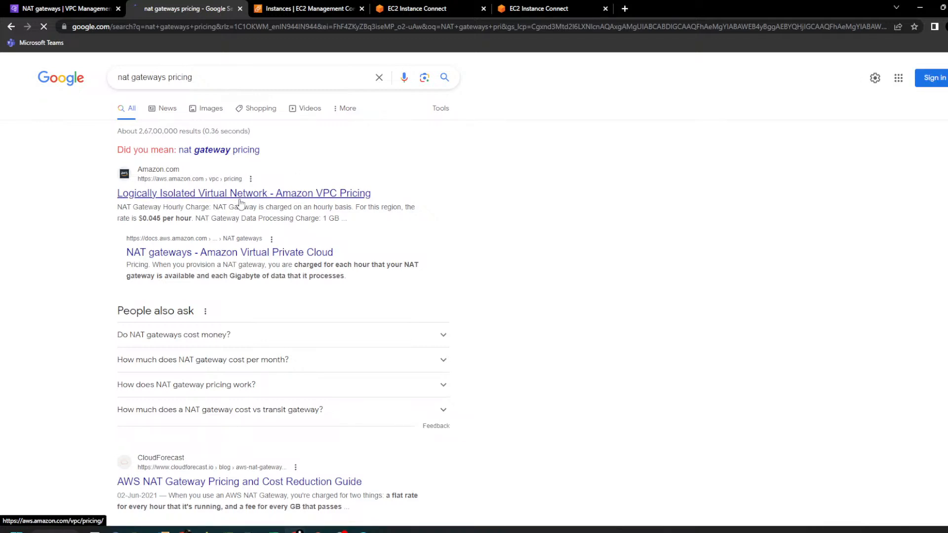
scroll(240, 203, "down", 1)
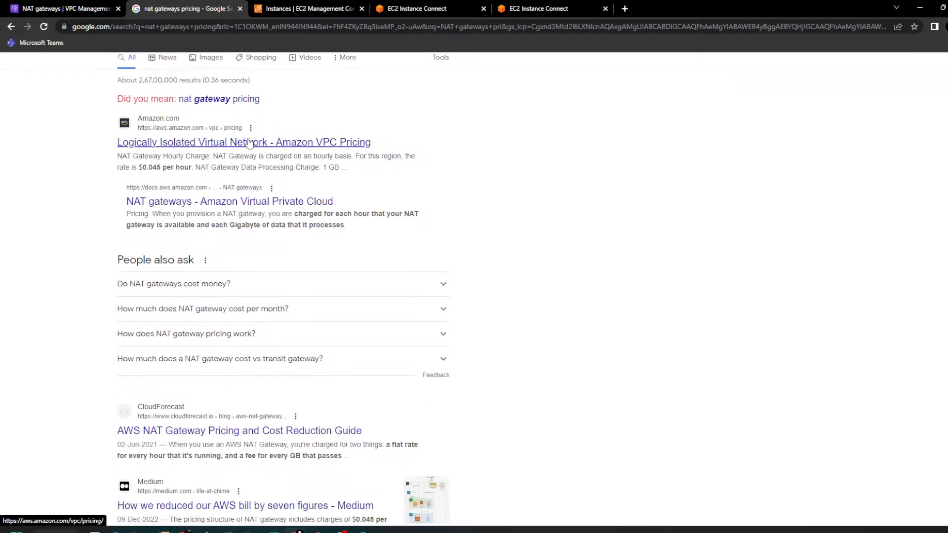
left_click(267, 143)
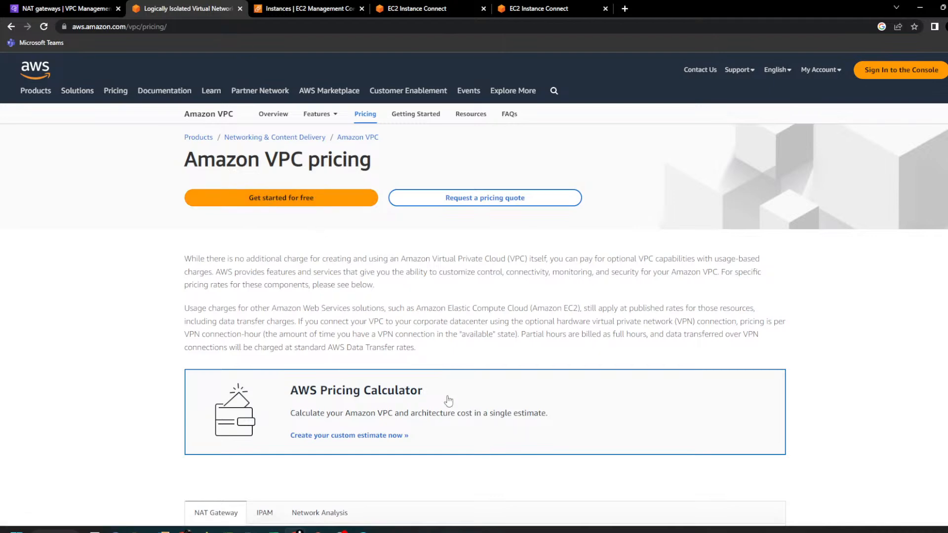
Step: Examine the NAT Gateway pricing: the hourly price, the price per GB processed, and the charges in the pricing example
scroll(435, 293, "down", 6)
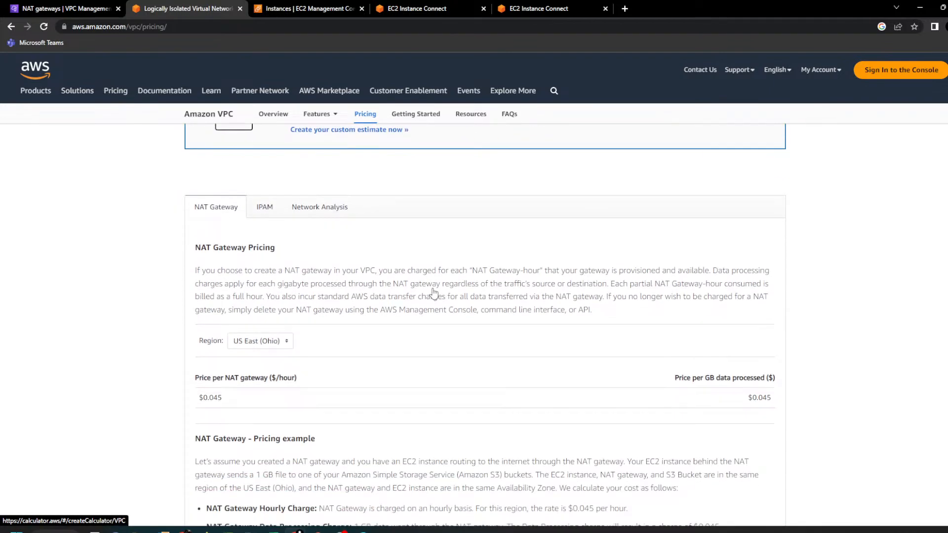
scroll(434, 293, "down", 1)
left_click_drag(207, 195, 287, 208)
scroll(419, 329, "down", 1)
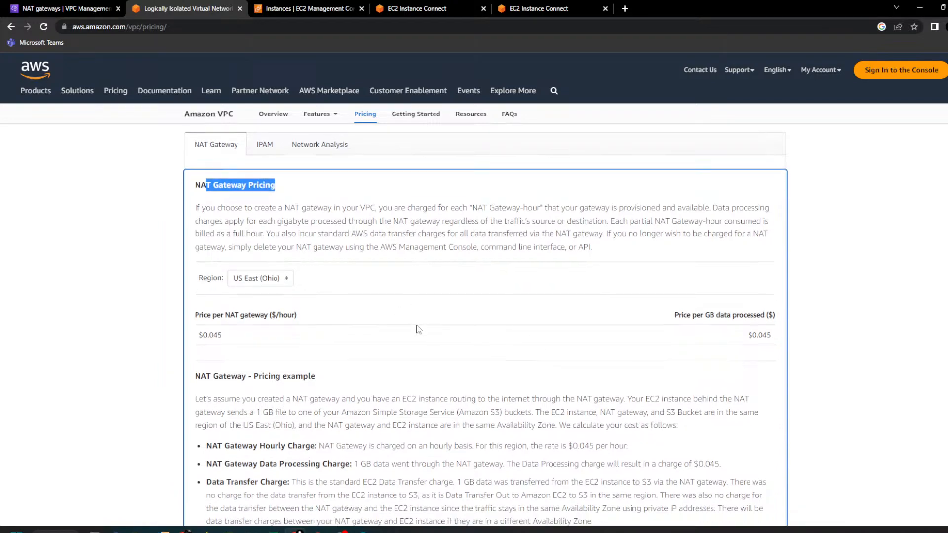
scroll(419, 329, "down", 1)
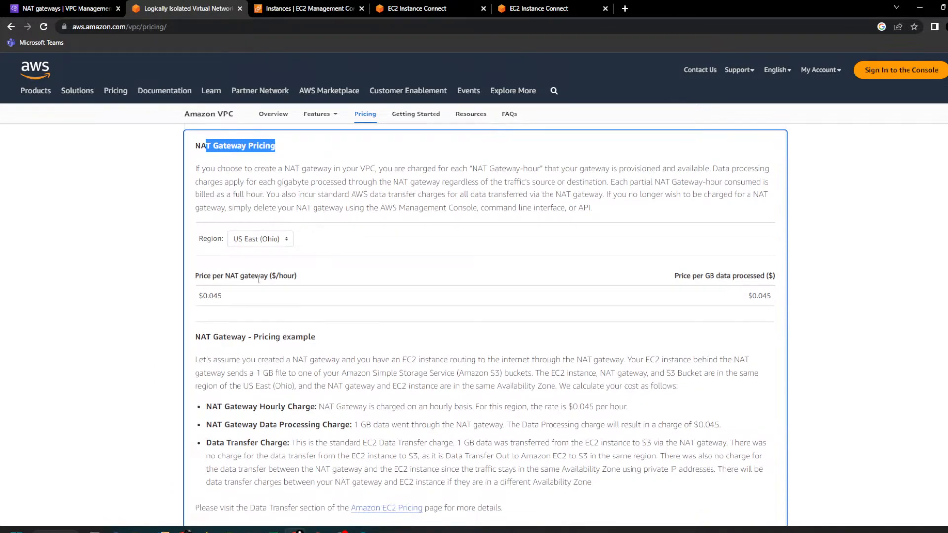
left_click_drag(197, 299, 242, 300)
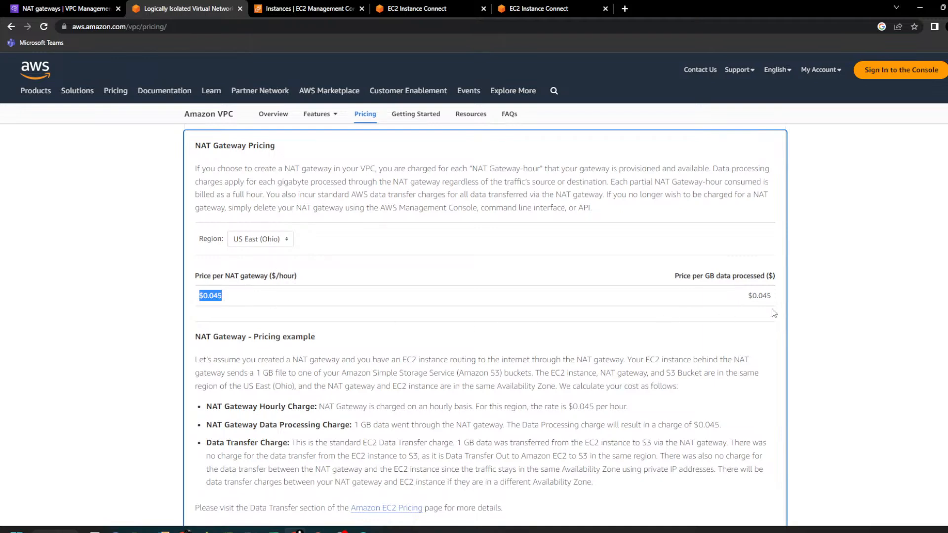
left_click_drag(775, 299, 697, 296)
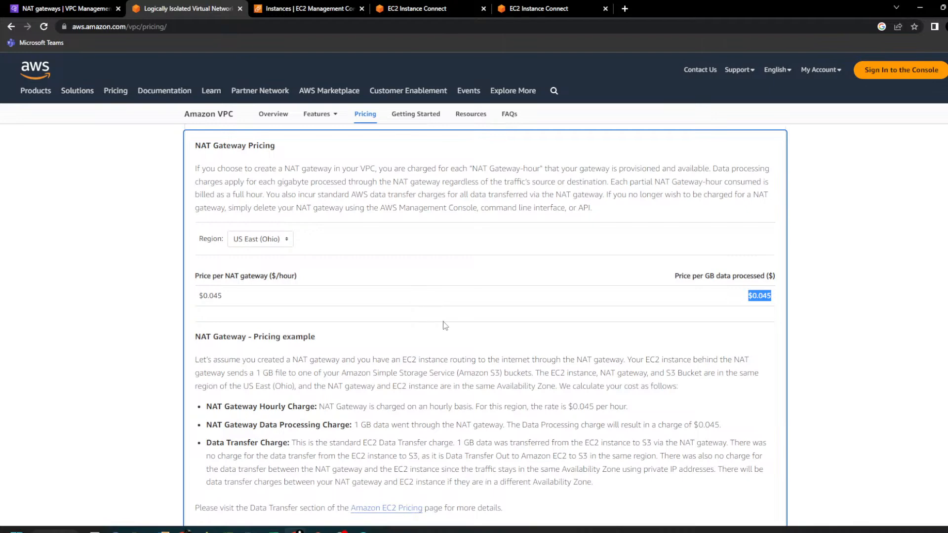
left_click_drag(259, 407, 345, 410)
left_click_drag(265, 426, 367, 428)
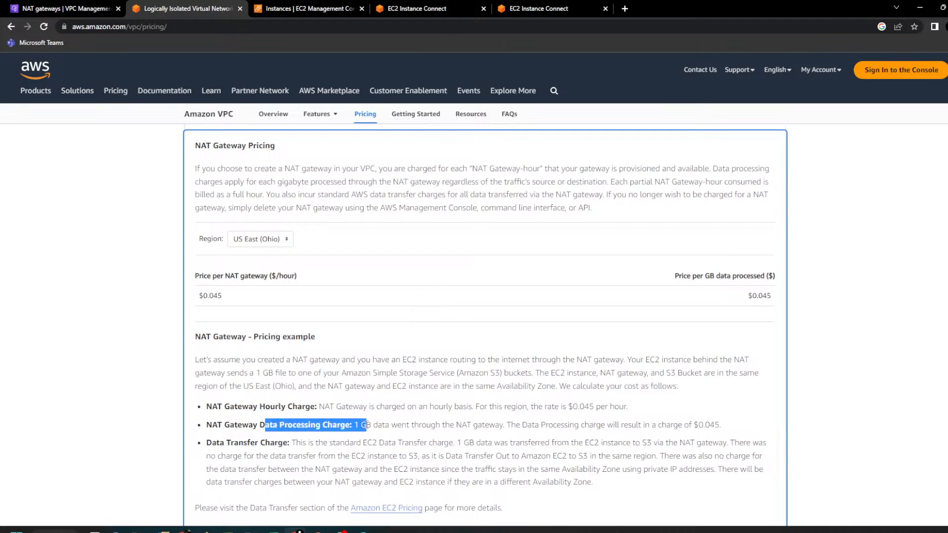
Step: Return to the NAT gateways list, refresh it repeatedly until MyNatGateway is available, and highlight its state
left_click(64, 8)
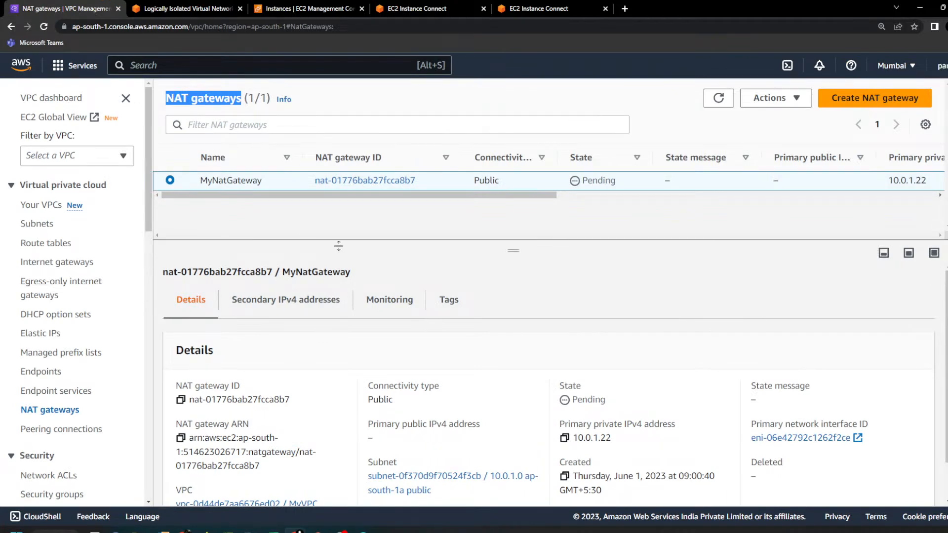
left_click(718, 101)
left_click(718, 101)
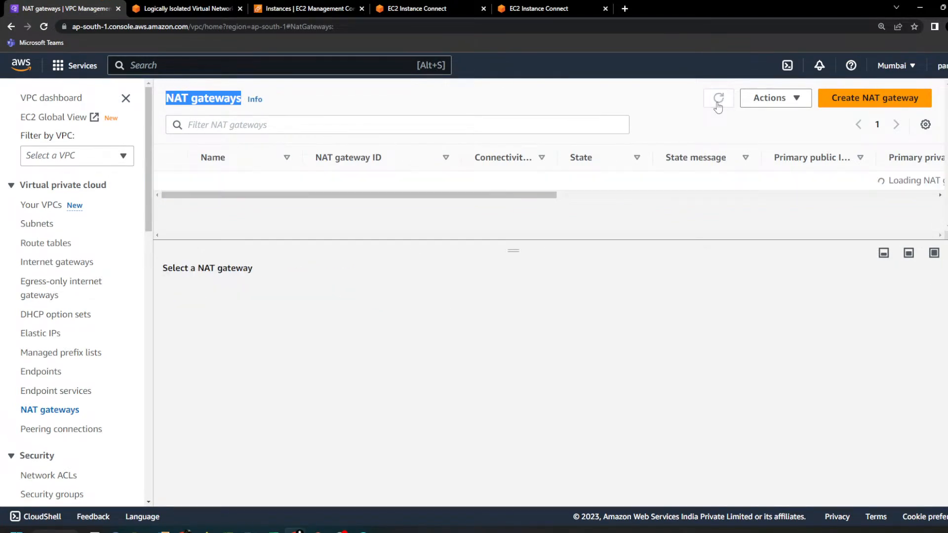
left_click(719, 101)
left_click(718, 101)
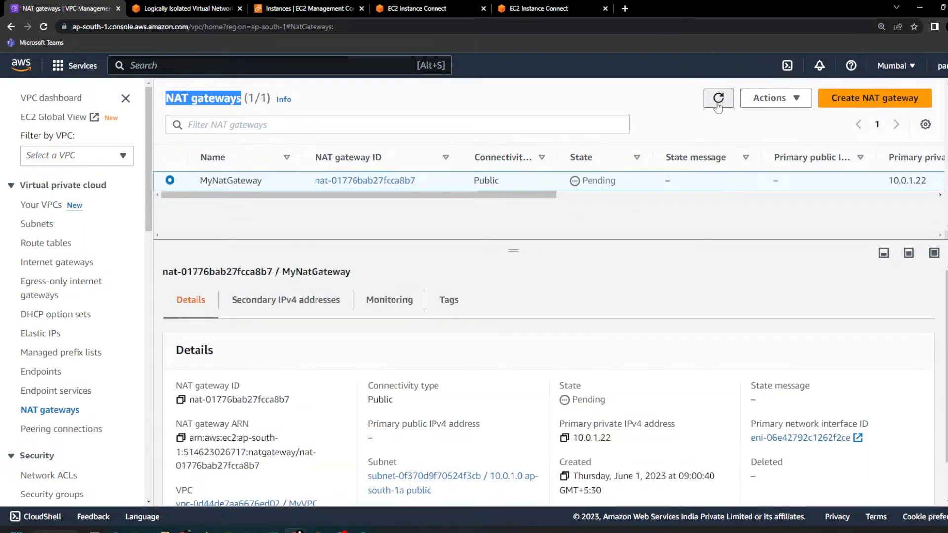
left_click(718, 101)
left_click(719, 102)
left_click(719, 103)
left_click(718, 105)
left_click(718, 106)
left_click(718, 104)
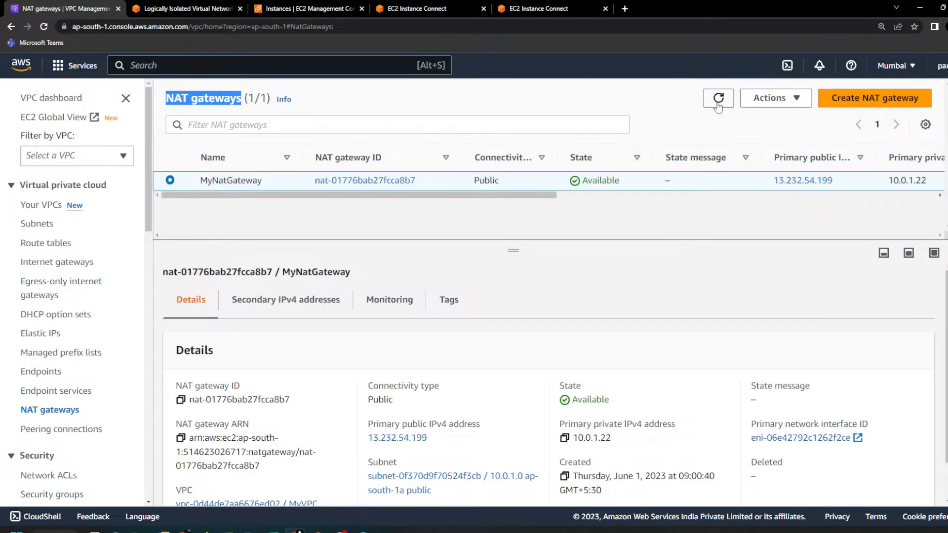
left_click(718, 101)
left_click(719, 101)
double_click(590, 183)
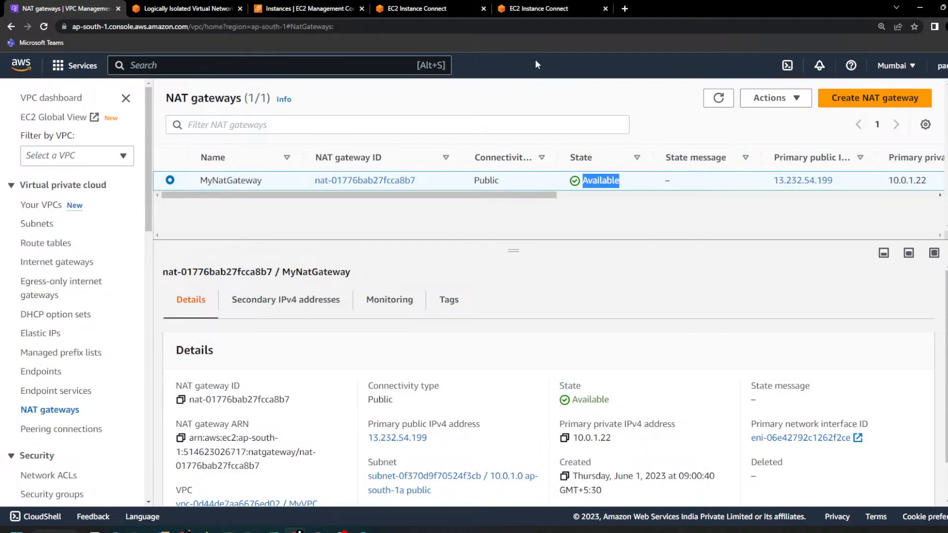
Step: Switch to the private instance's terminal and abort the curl command still running there
left_click(536, 9)
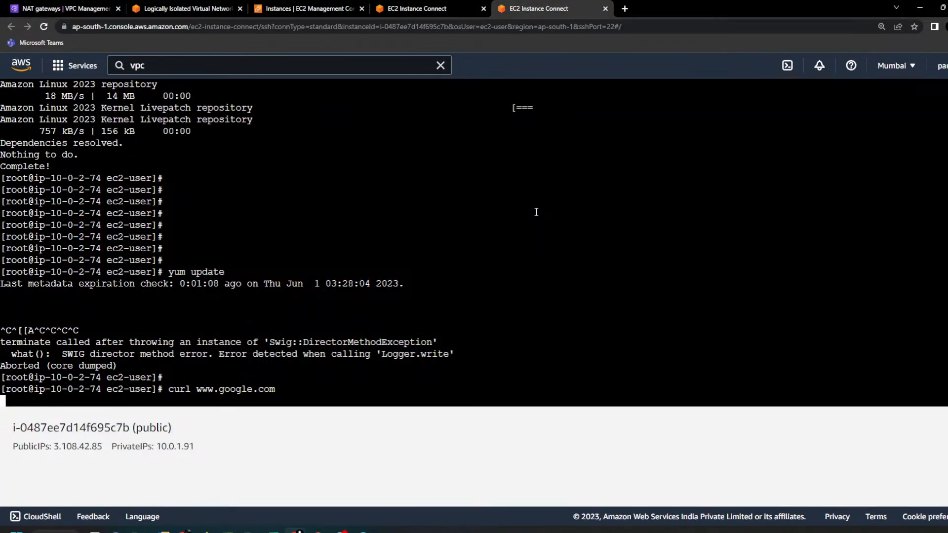
key("Return")
key("Return")
key("ctrl+c")
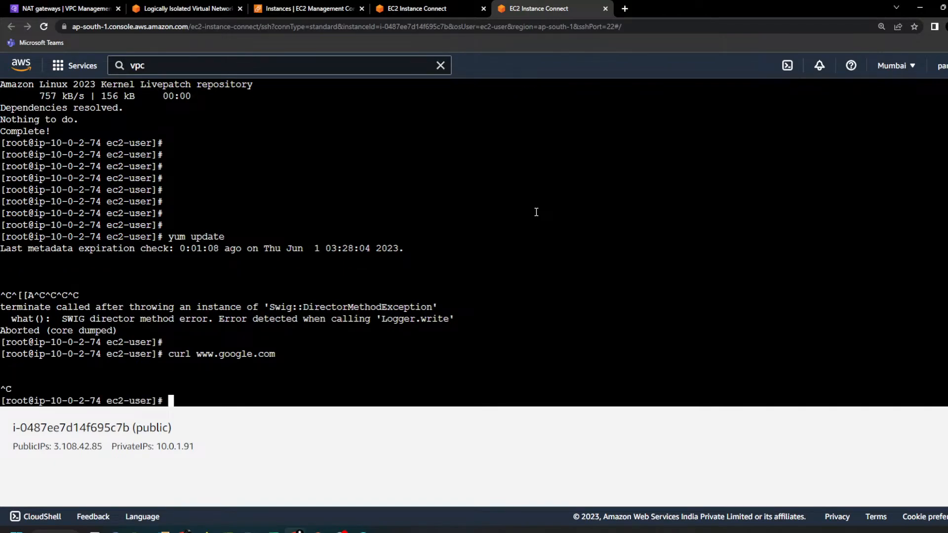
key("Return")
key("Up")
key("Return")
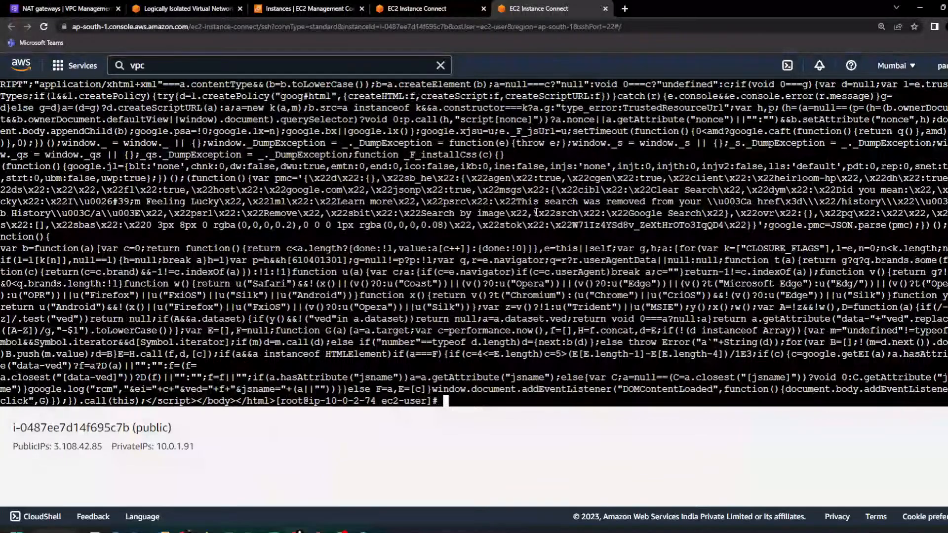
key("Return")
key("Return")
key("Return")
key("Return")
key("Return")
key("Return")
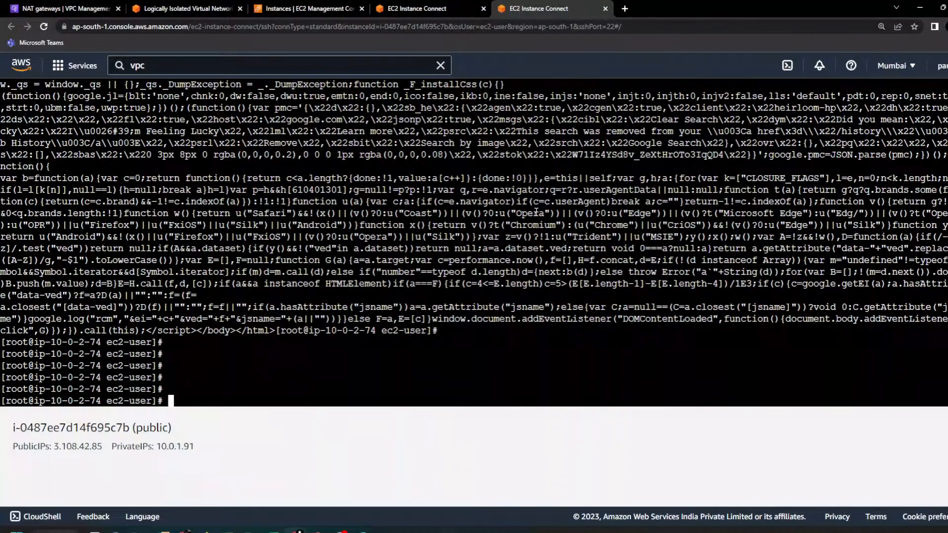
key("Up")
key("Return")
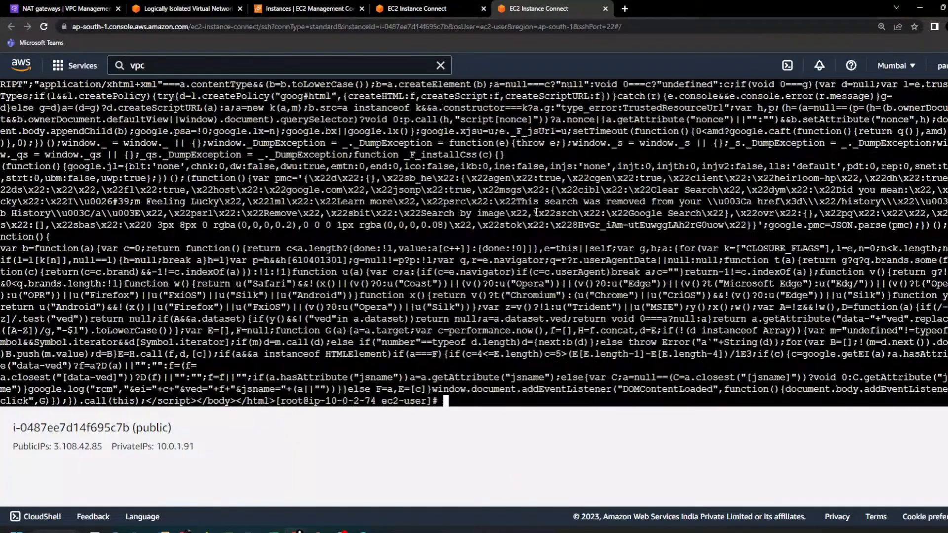
left_click(60, 9)
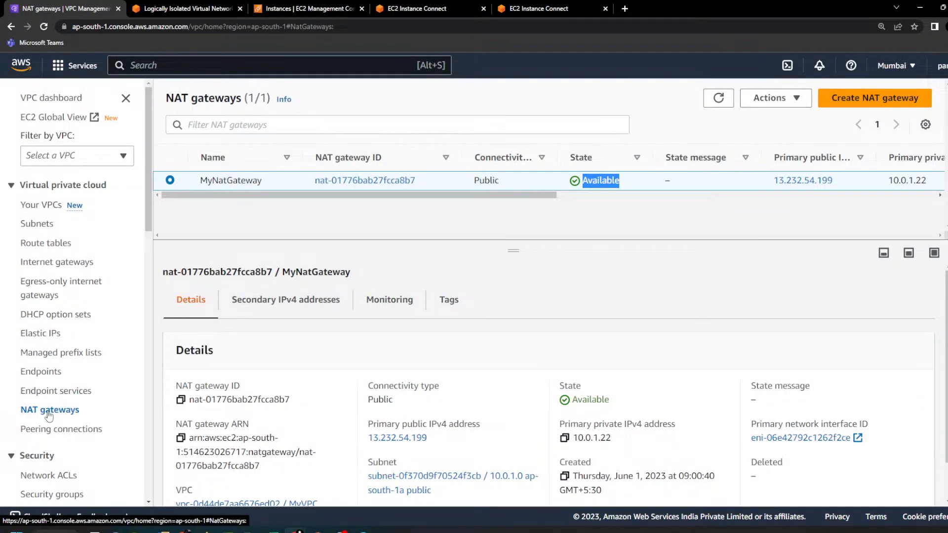
Step: Delete the NAT gateway MyNatGateway, confirming with the word delete, and refresh the NAT gateways list
left_click(779, 97)
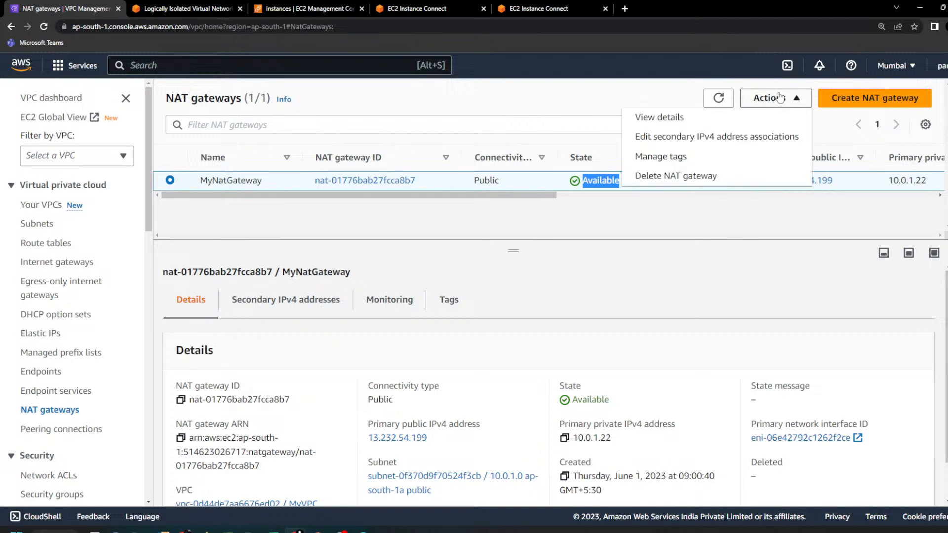
left_click(673, 181)
left_click(668, 382)
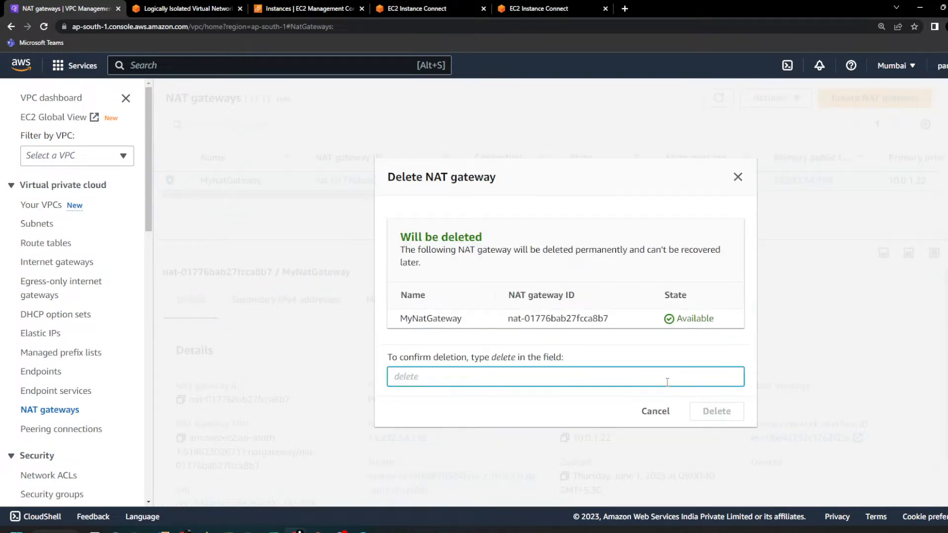
type("da")
type("lete")
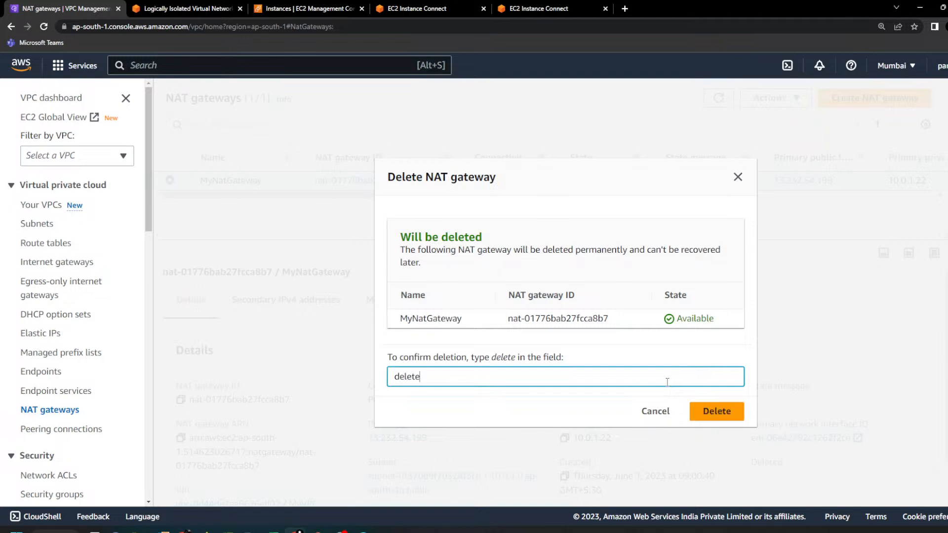
left_click(714, 413)
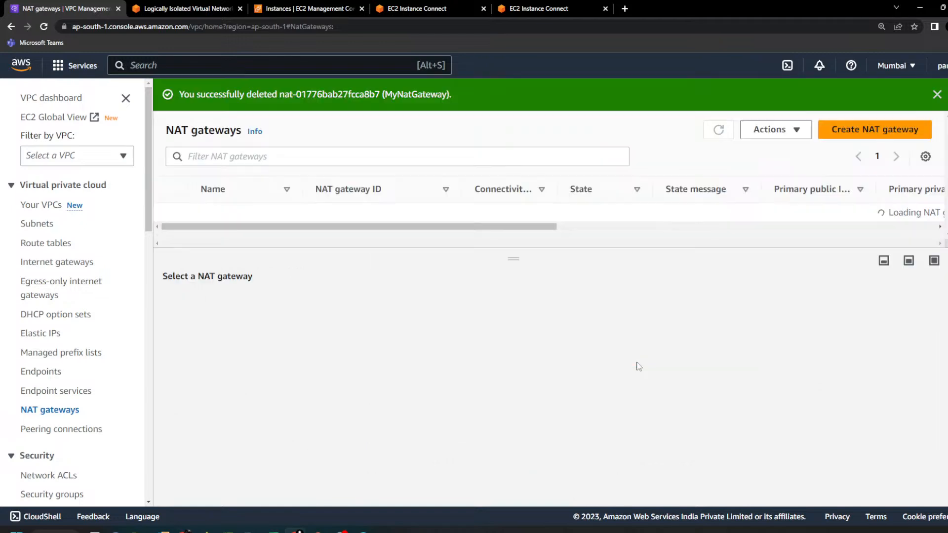
left_click(718, 130)
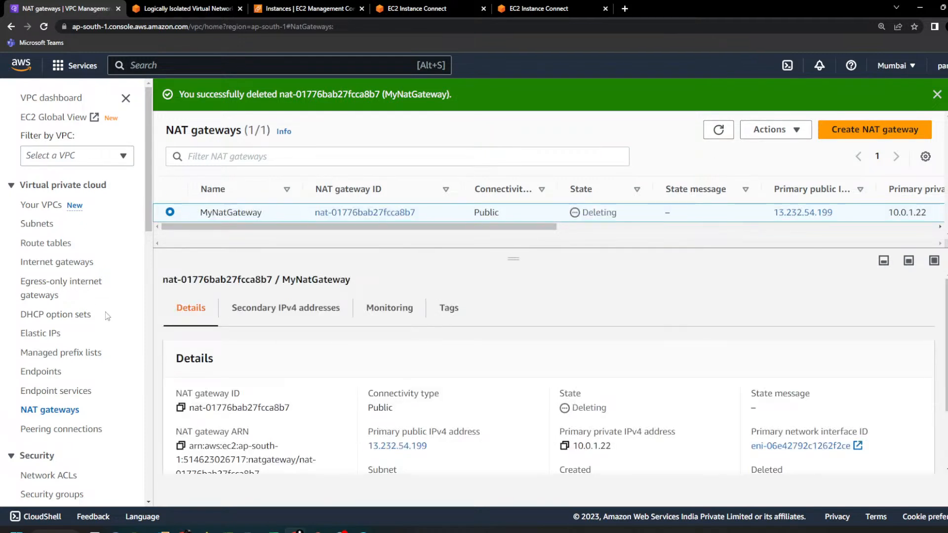
Step: Open the Elastic IP addresses list and try twice to release 13.232.54.199, checking the other available address actions between attempts
left_click(37, 339)
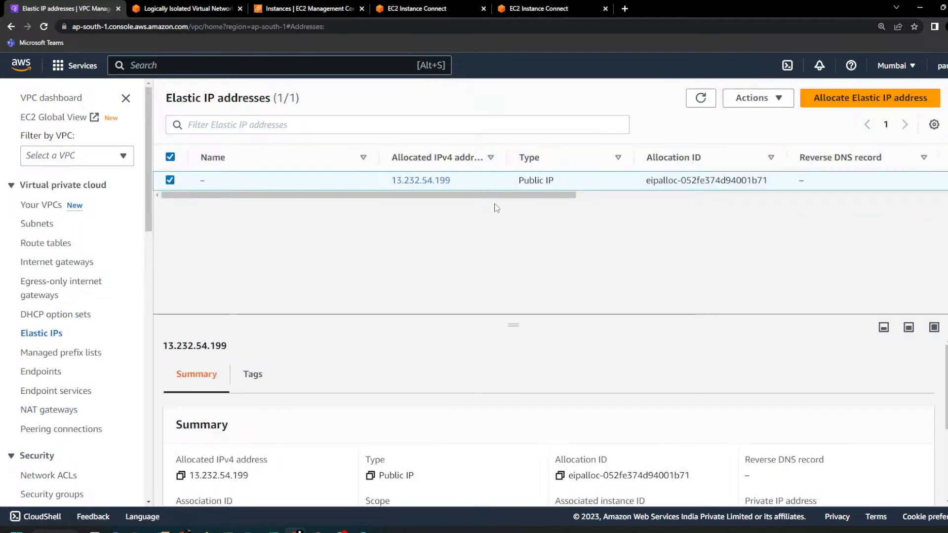
left_click(783, 98)
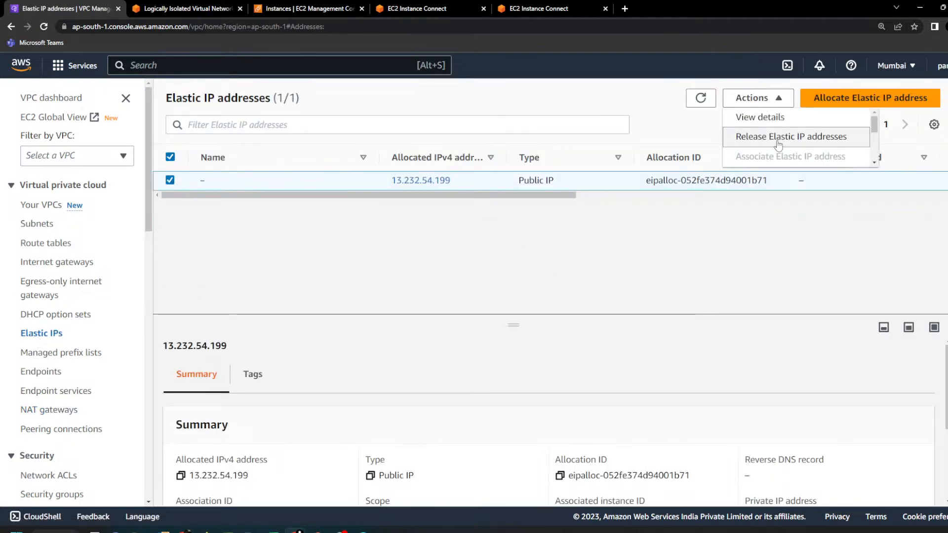
left_click(779, 140)
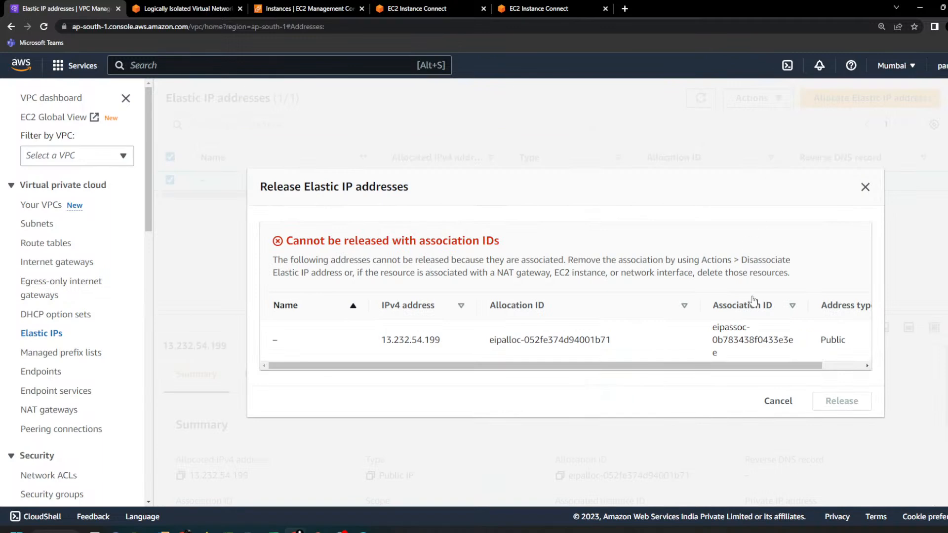
left_click(784, 402)
left_click(756, 98)
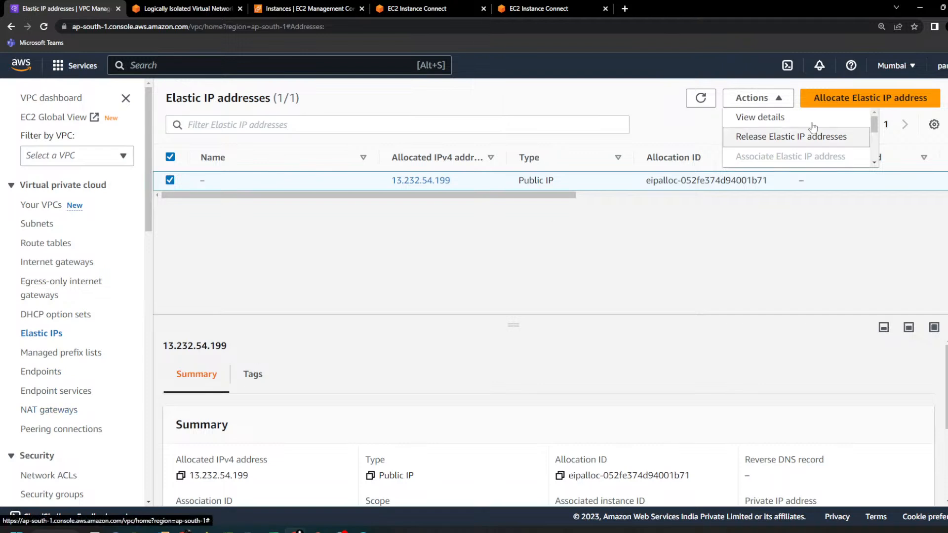
scroll(797, 142, "down", 3)
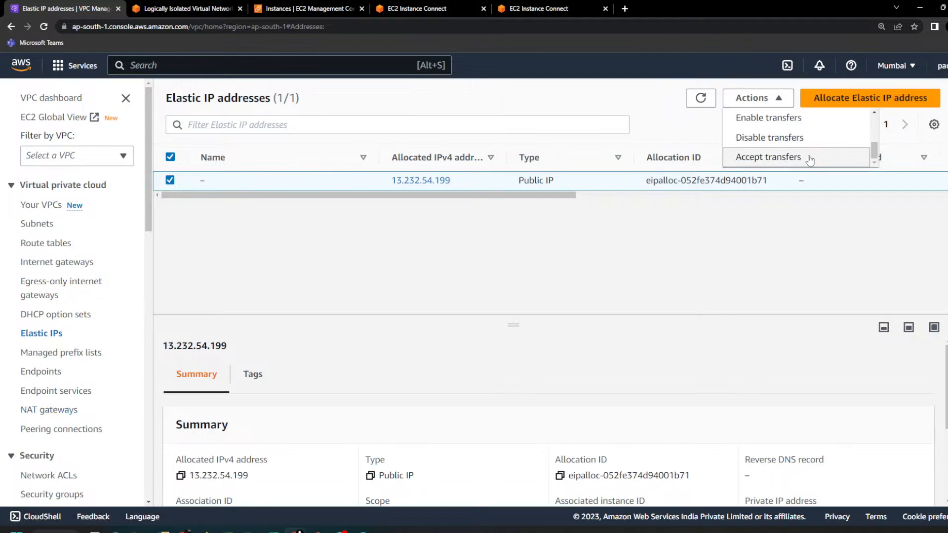
scroll(785, 155, "up", 3)
left_click(778, 143)
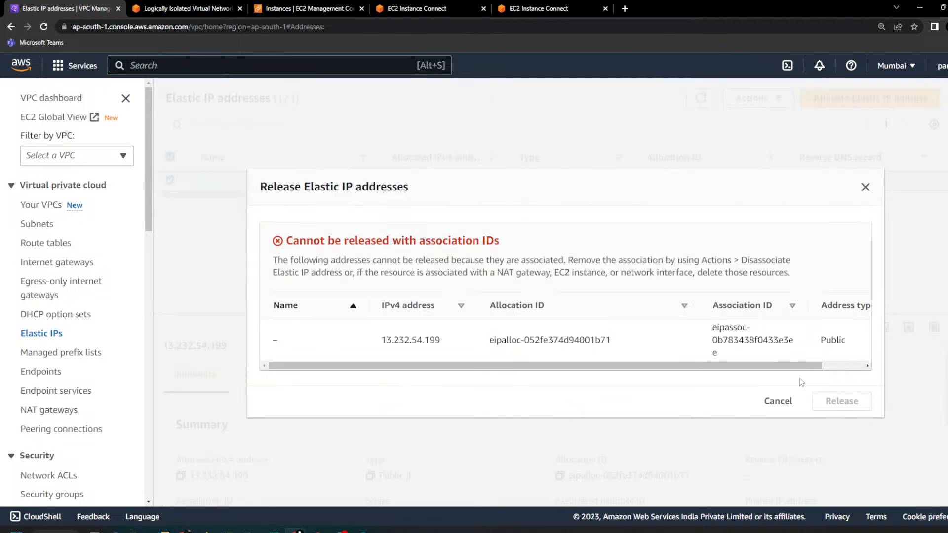
left_click(778, 401)
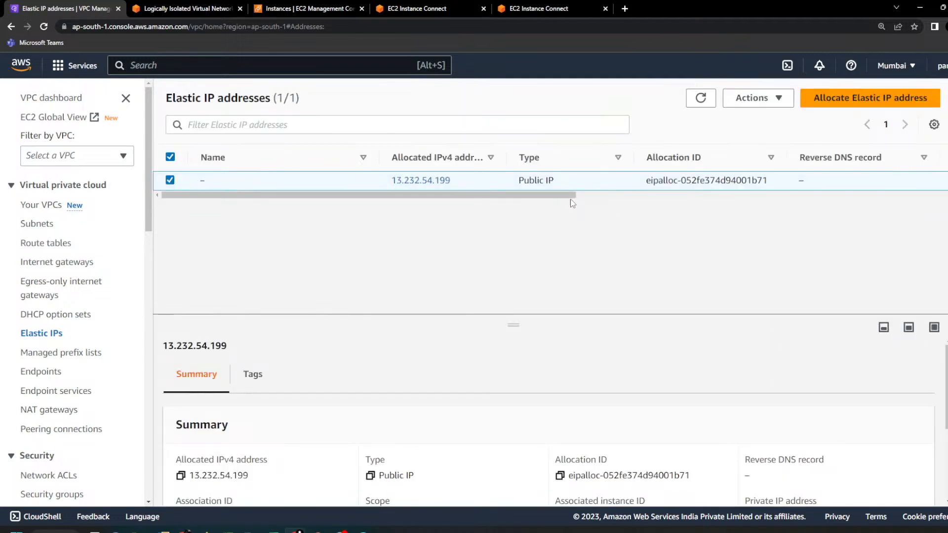
Step: Review the summary and available actions of the Elastic IP address 13.232.54.199, and try once more to release it
scroll(474, 393, "down", 3)
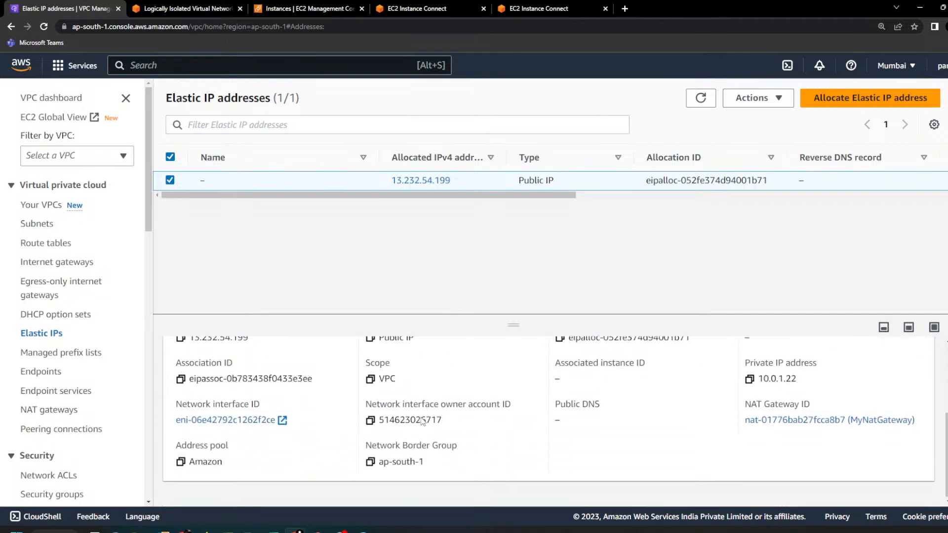
scroll(422, 418, "up", 3)
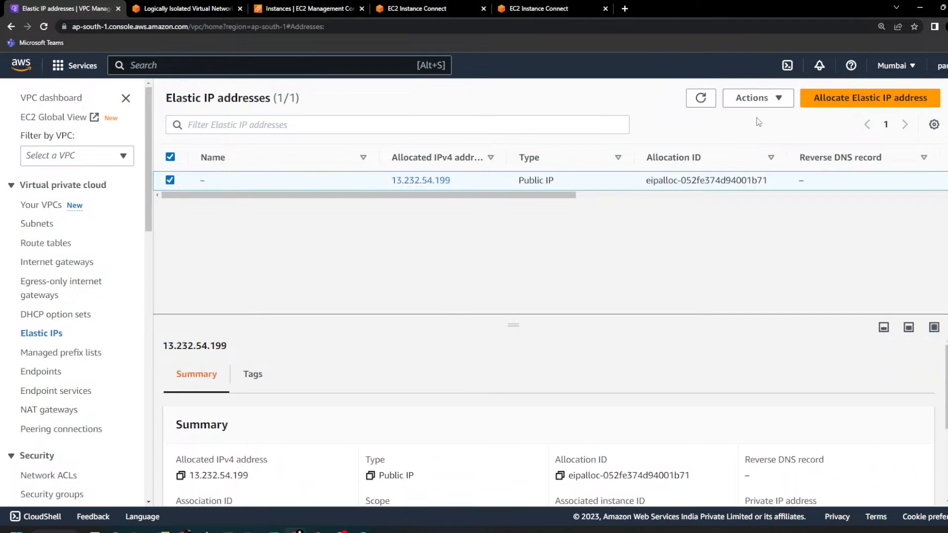
left_click(765, 101)
scroll(768, 146, "down", 3)
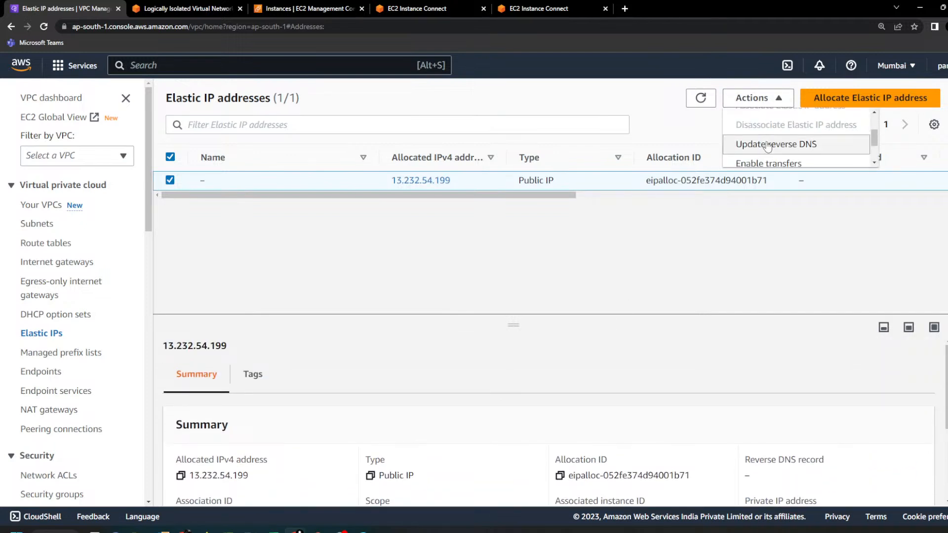
scroll(767, 145, "up", 2)
scroll(767, 146, "down", 2)
scroll(767, 143, "up", 2)
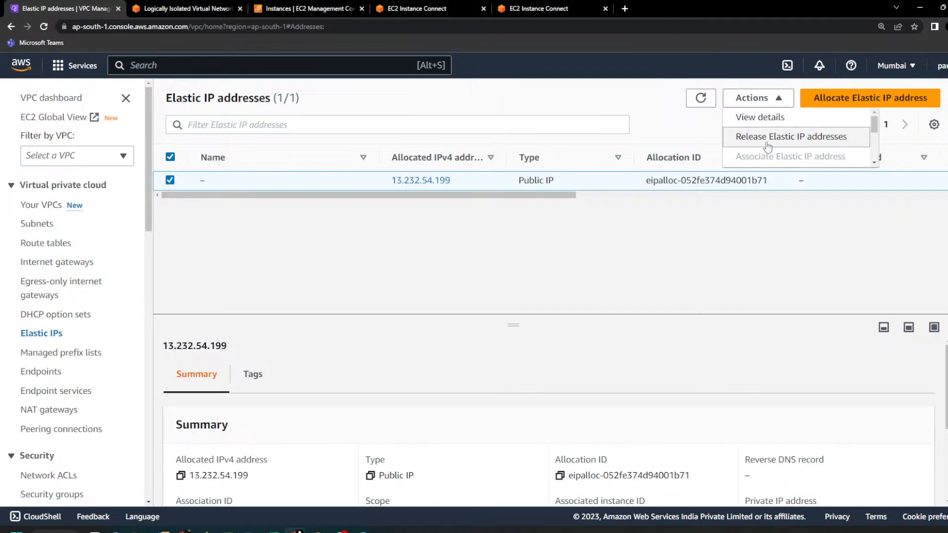
left_click(766, 136)
left_click(778, 401)
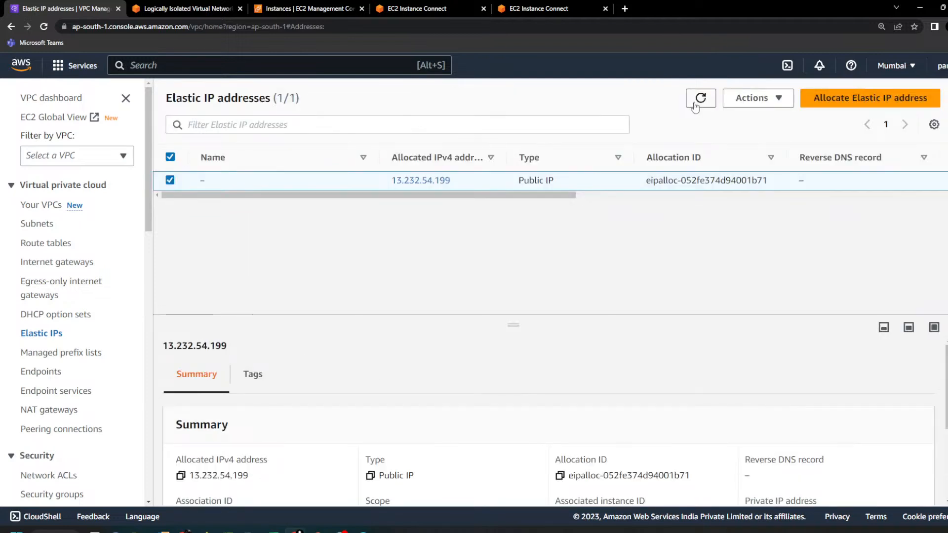
Step: Switch to the running PowerPoint slide show and advance from the NAT Instance diagram to the second bullet of the VPC slide
mouse_move(319, 529)
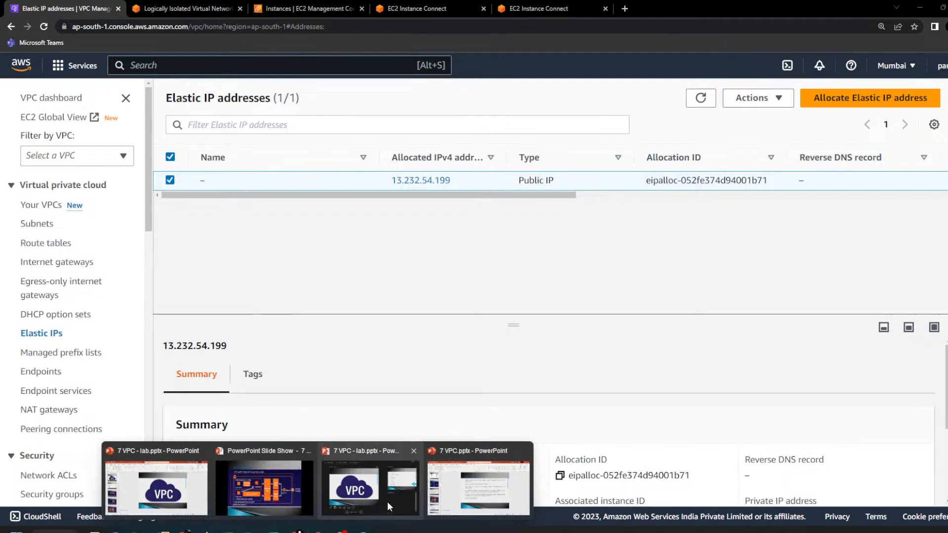
left_click(279, 484)
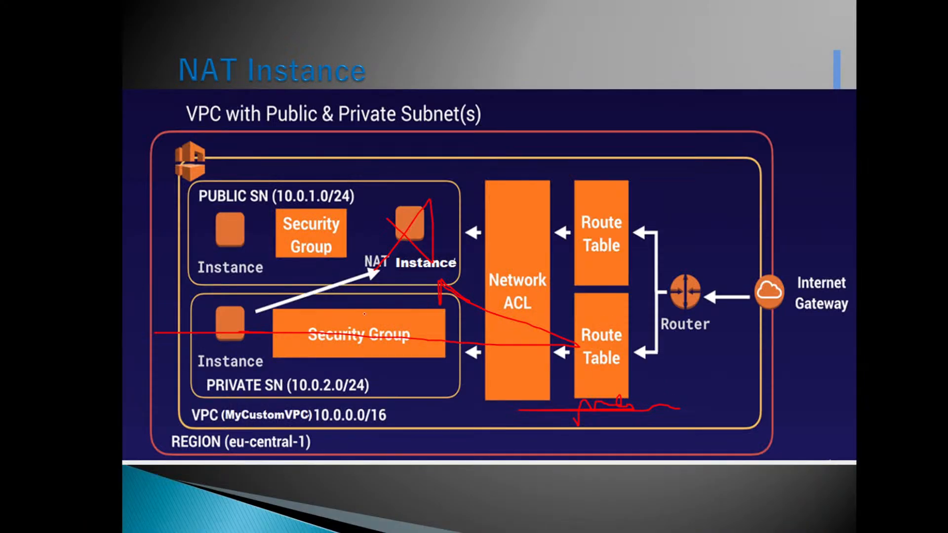
scroll(365, 313, "down", 3)
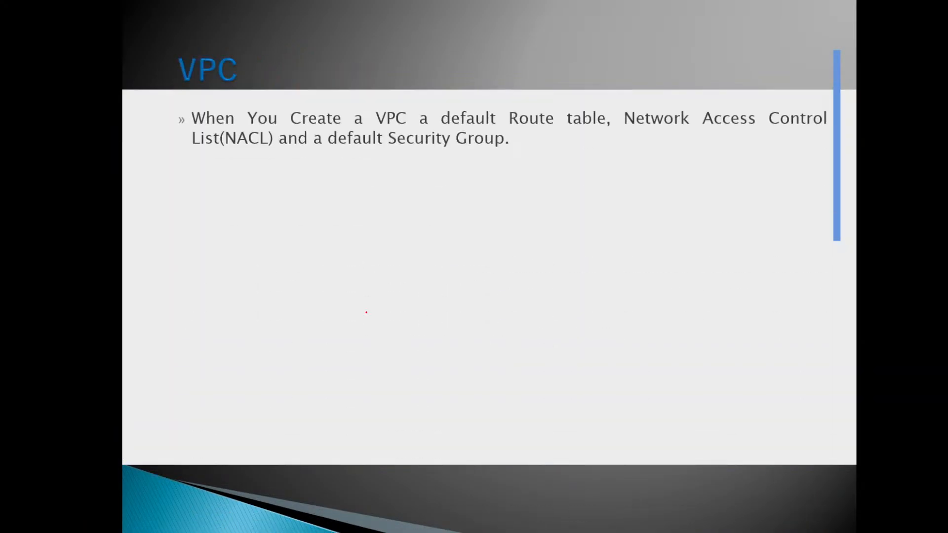
scroll(366, 312, "down", 1)
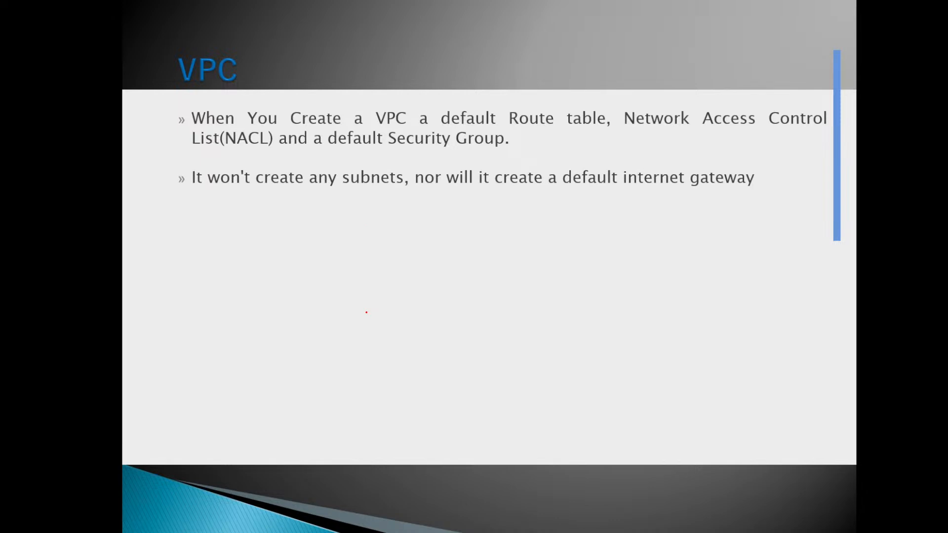
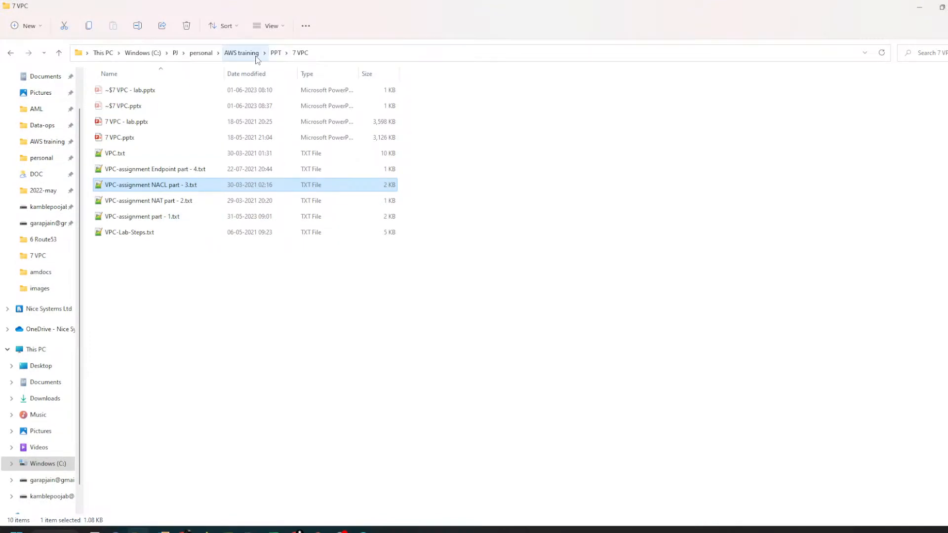
Step: Open BootStrap-script.txt from the 4 EC2 folder inside the PPT folder
left_click(276, 53)
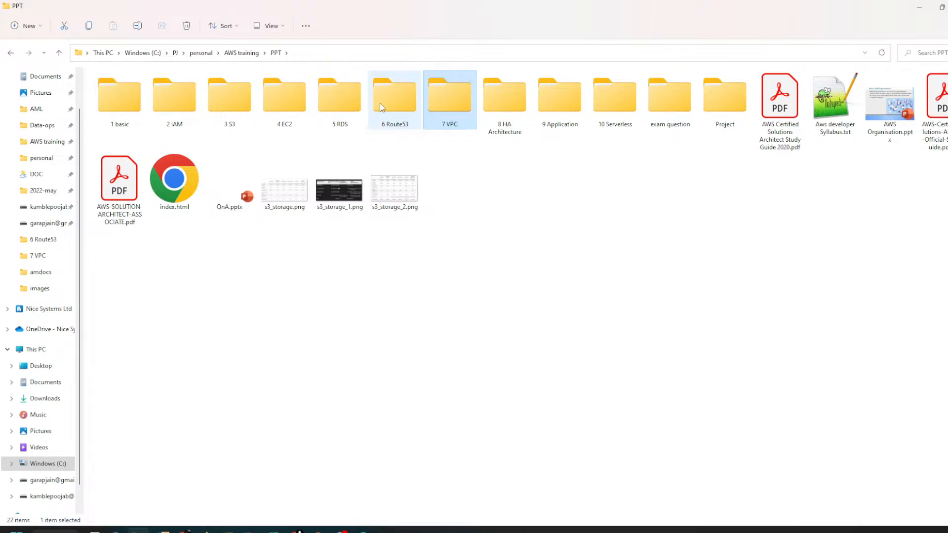
left_click(295, 114)
double_click(295, 113)
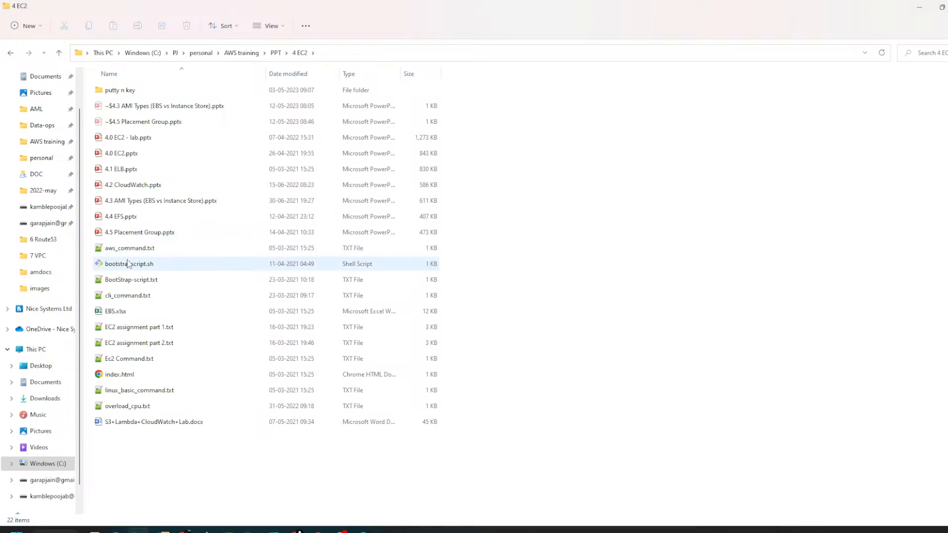
right_click(135, 284)
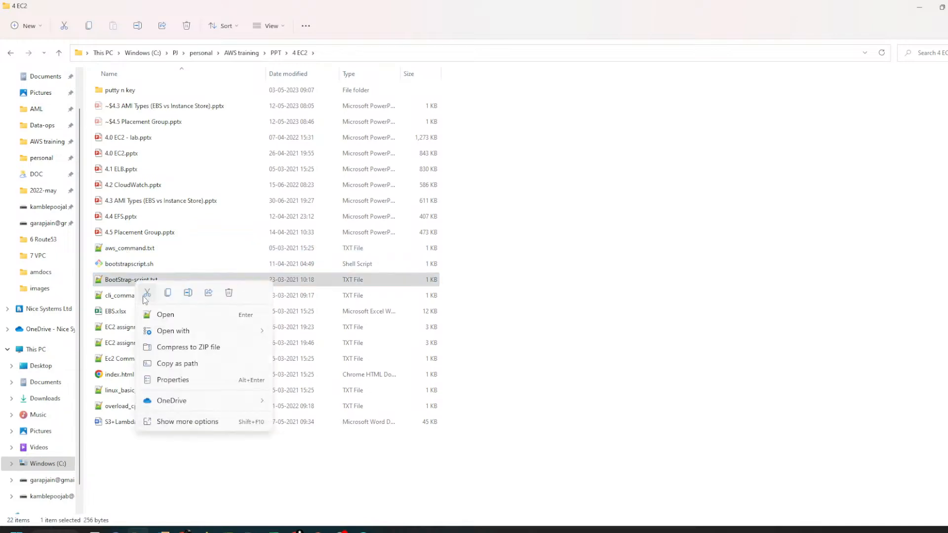
left_click(166, 316)
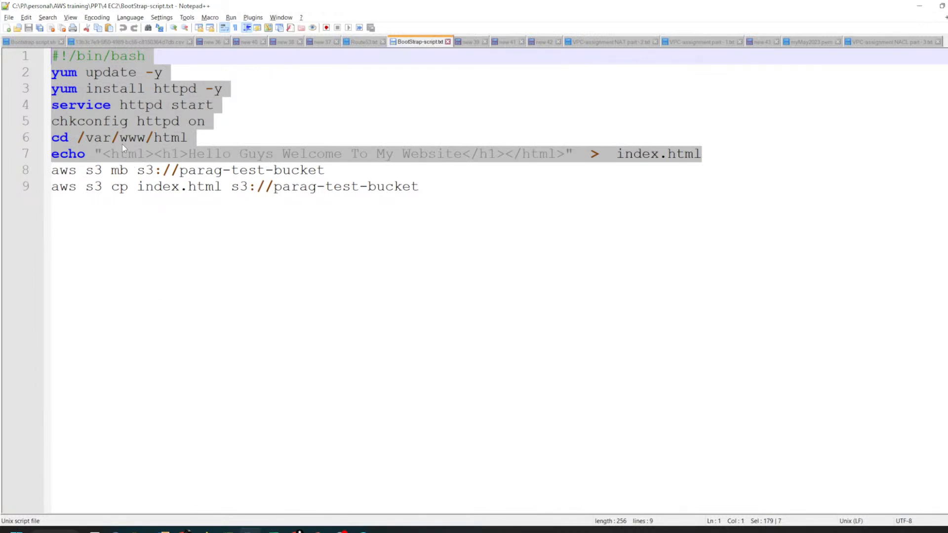
Step: Copy the script lines from yum update through the index.html echo and run them in the public instance's EC2 Instance Connect terminal
left_click_drag(10, 72, 11, 155)
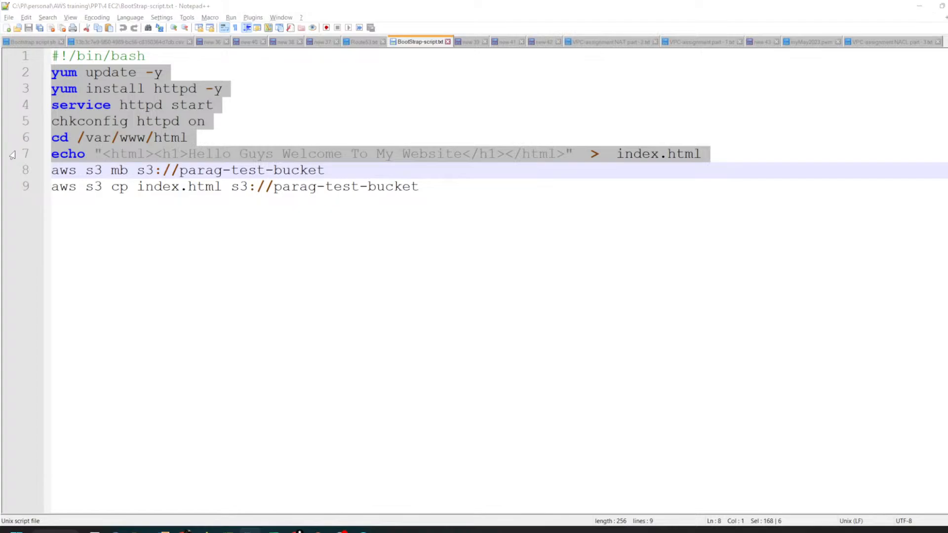
key("alt+Tab")
right_click(450, 229)
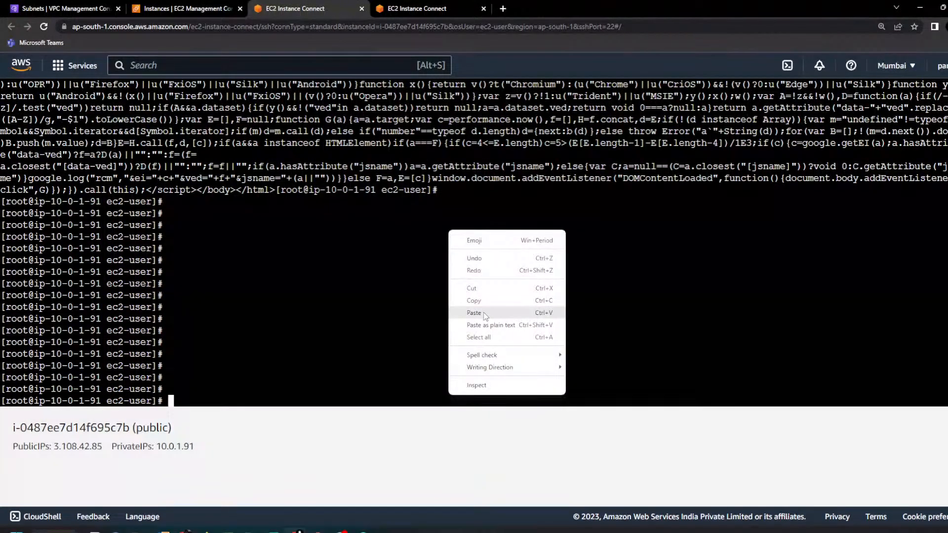
left_click(474, 314)
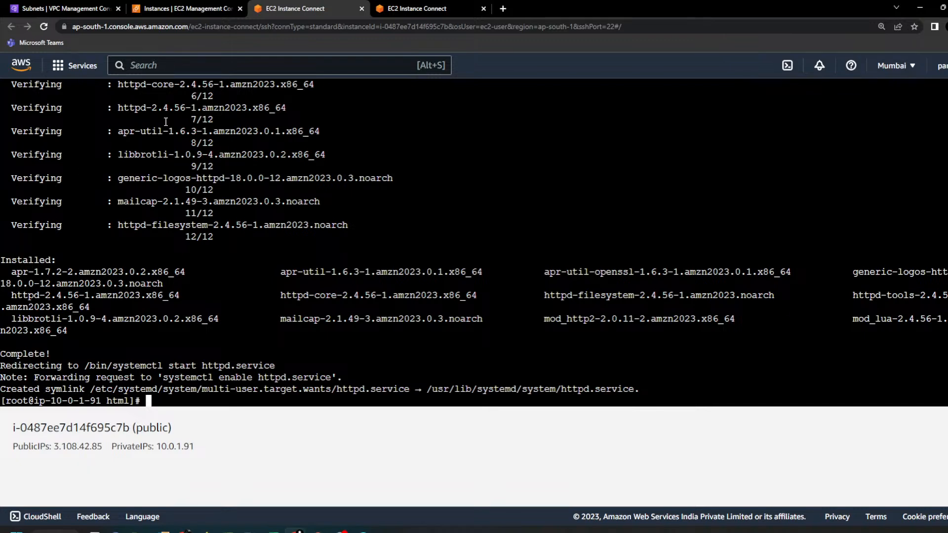
Step: Refresh the EC2 instances list, copy the public instance's public IP address 3.108.42.85, and open it in a new browser tab
left_click(149, 7)
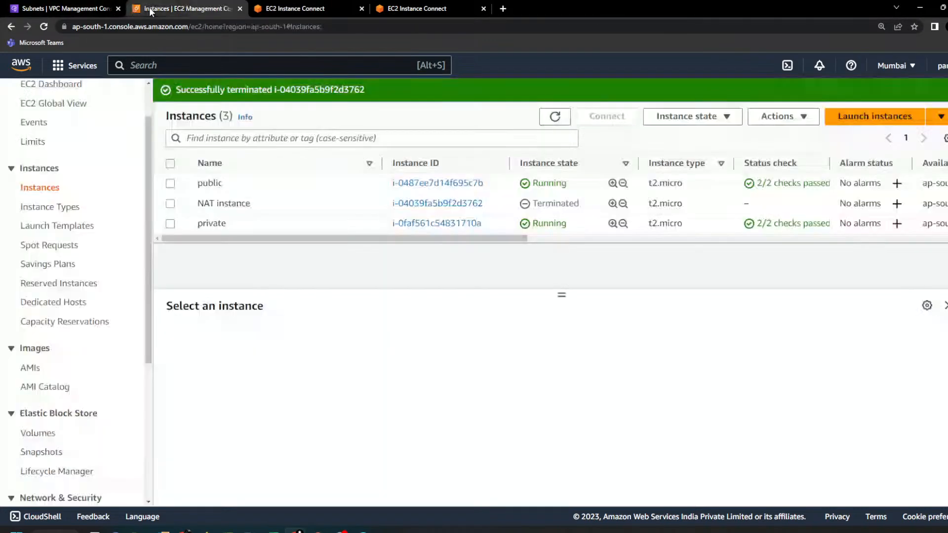
left_click(554, 117)
left_click(277, 183)
left_click(438, 398)
left_click(504, 9)
key("ctrl+v")
key("Return")
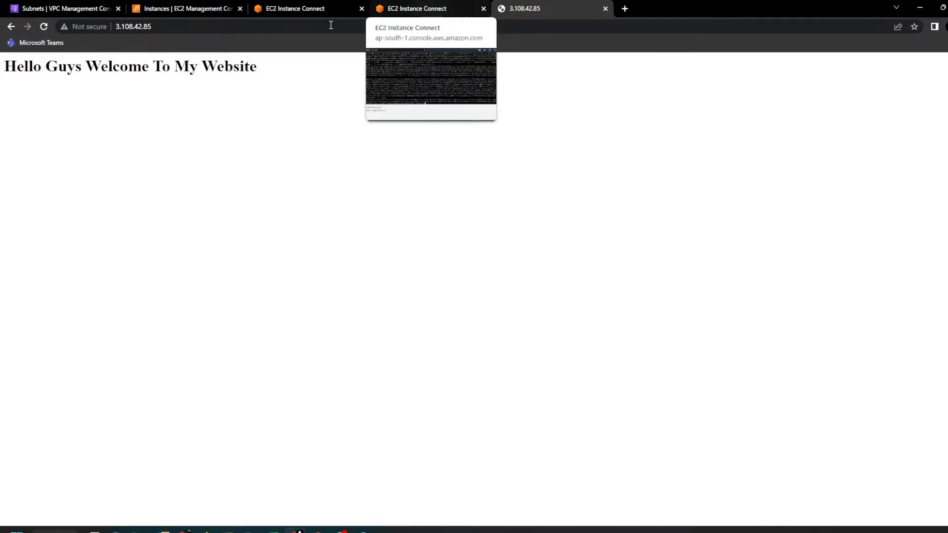
Step: Open the VPC network ACLs list and examine the inbound rules of MyVPC's default network ACL
left_click(99, 9)
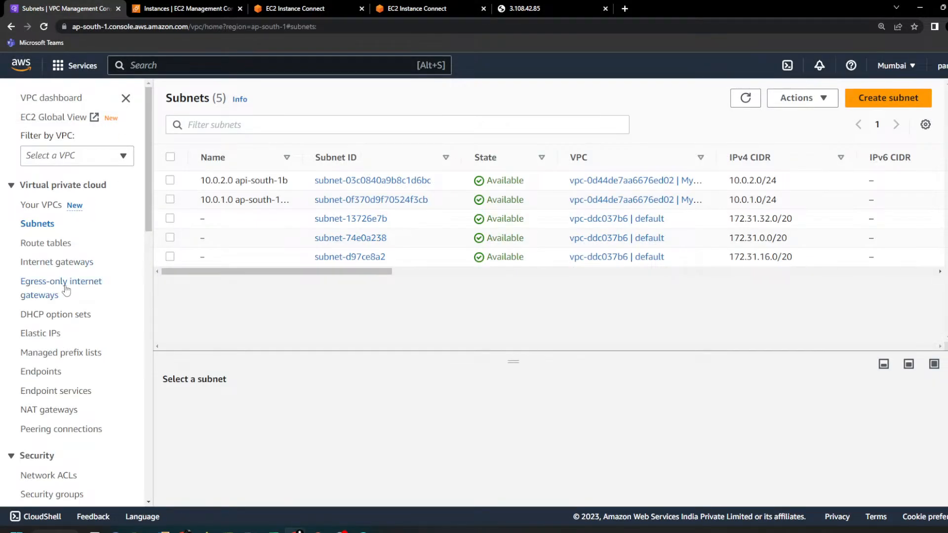
left_click(66, 477)
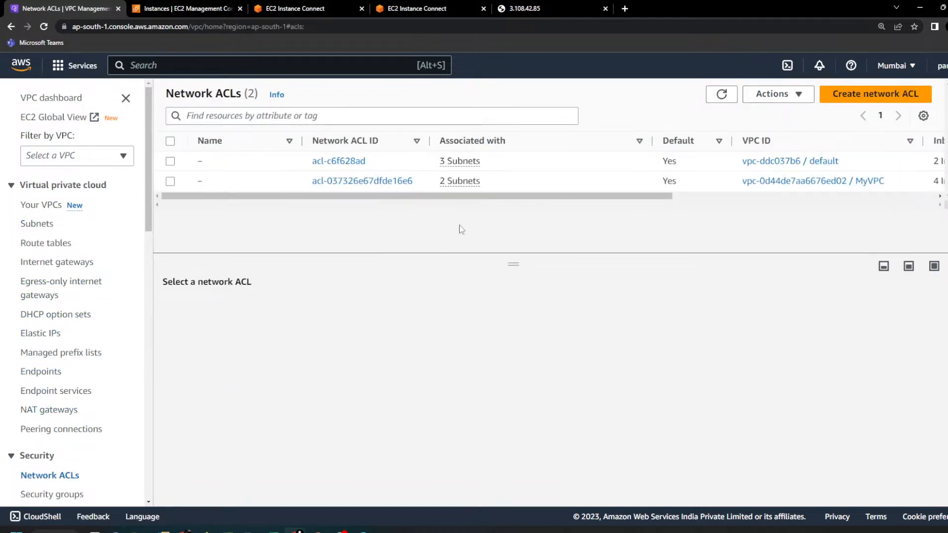
left_click(170, 181)
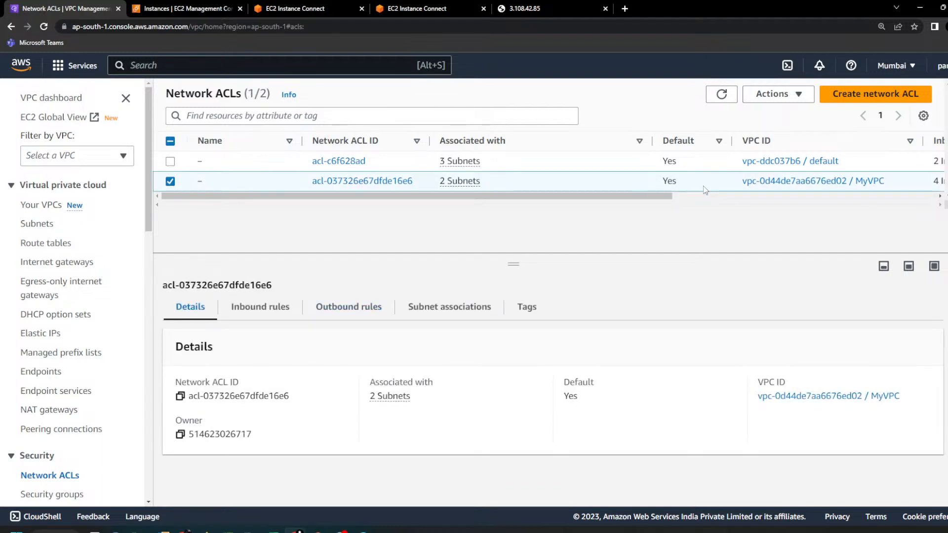
left_click_drag(670, 202, 559, 229)
double_click(673, 181)
left_click(276, 311)
scroll(285, 343, "down", 1)
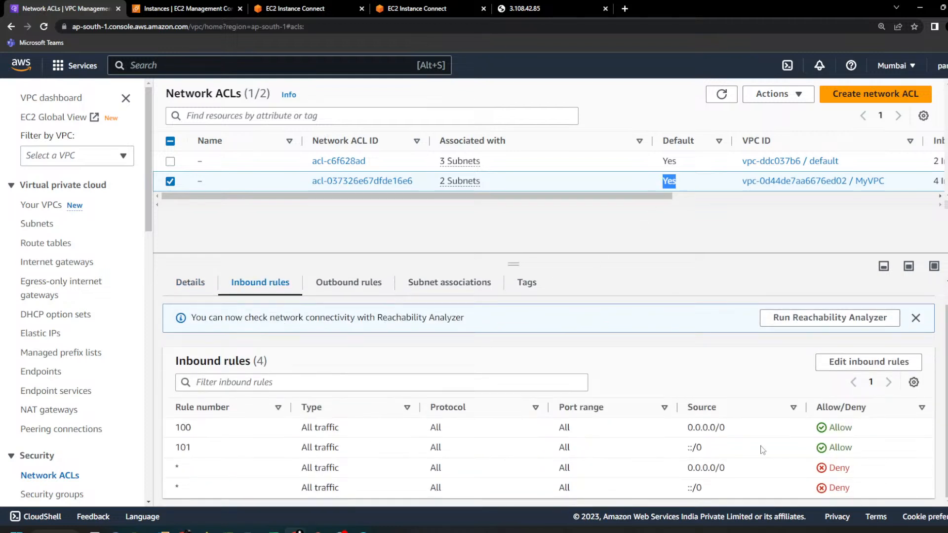
left_click_drag(862, 430, 173, 435)
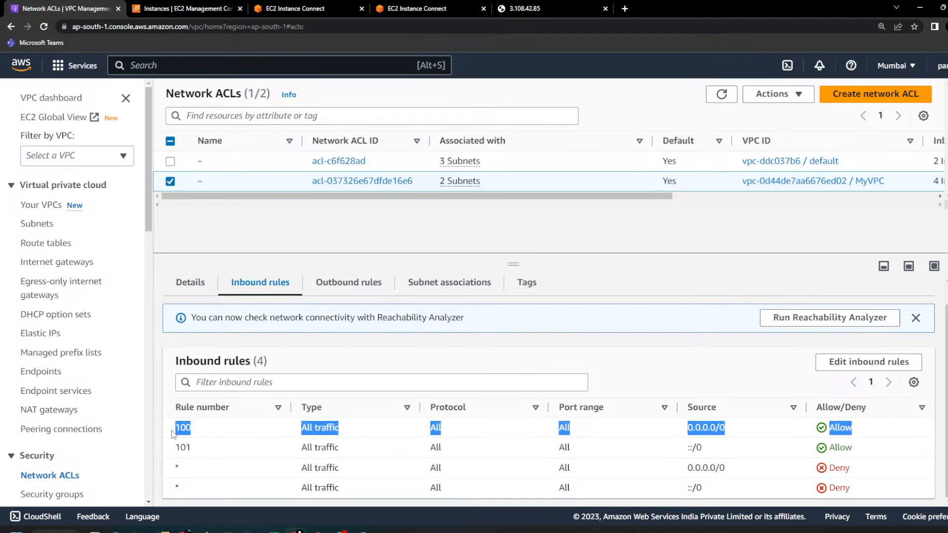
Step: Review the default ACL's outbound rules and subnet associations, marking up the Network ACL block on the NAT Gateway slide before returning to its inbound rules
left_click(365, 289)
left_click_drag(847, 428, 427, 350)
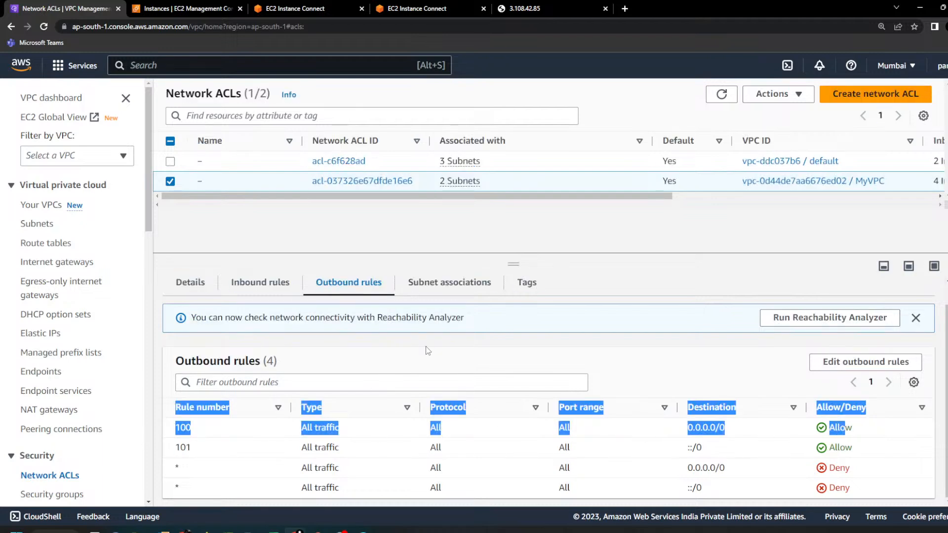
left_click(447, 291)
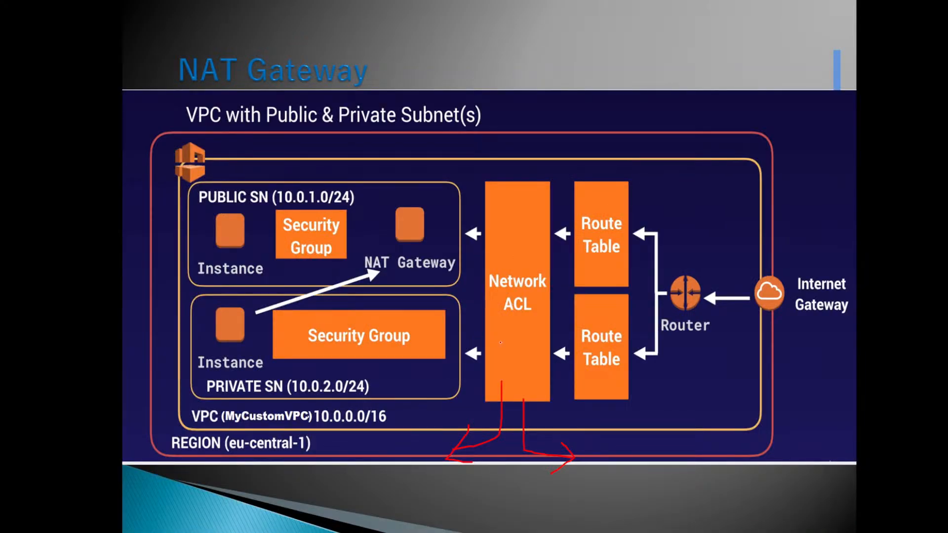
mouse_move(513, 342)
left_mouse_down()
mouse_move(538, 313)
mouse_move(525, 231)
mouse_move(507, 331)
left_mouse_up()
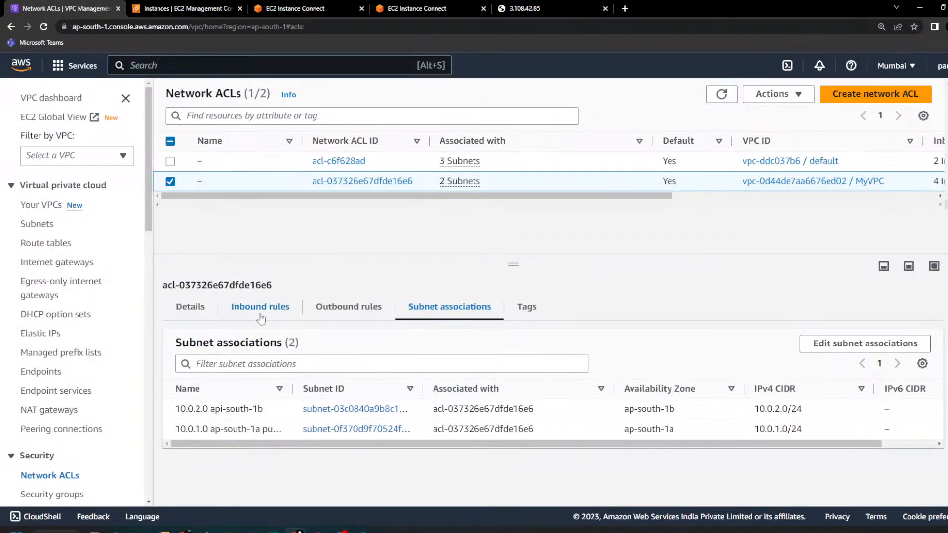
left_click(260, 317)
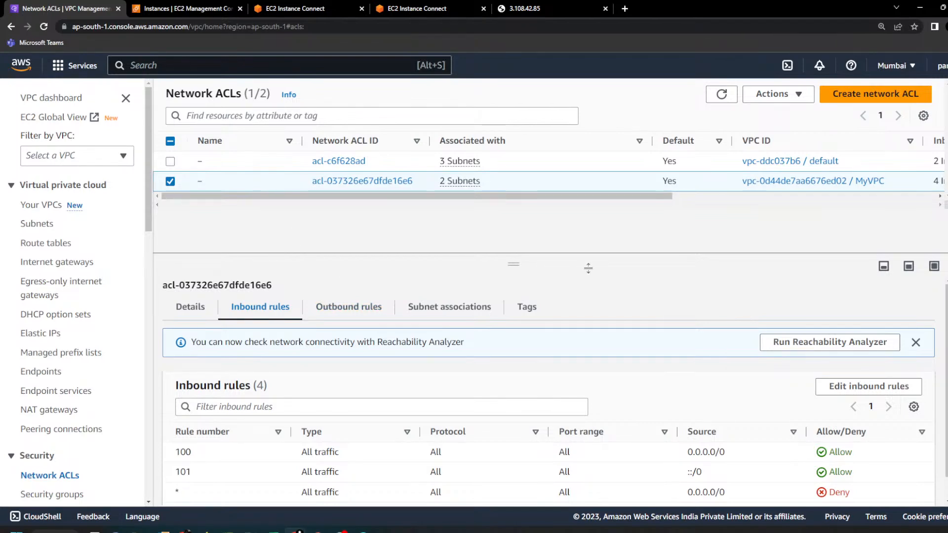
Step: Start a new network ACL and name it MyNACL, copying the name from the VPC-assignment NACL part - 3.txt notes
left_click(875, 95)
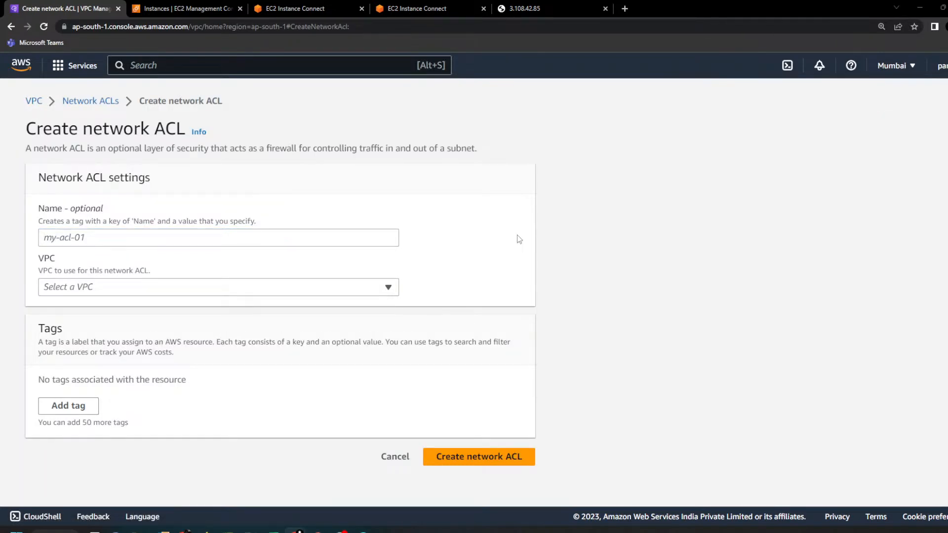
key("alt+Tab")
left_click(878, 42)
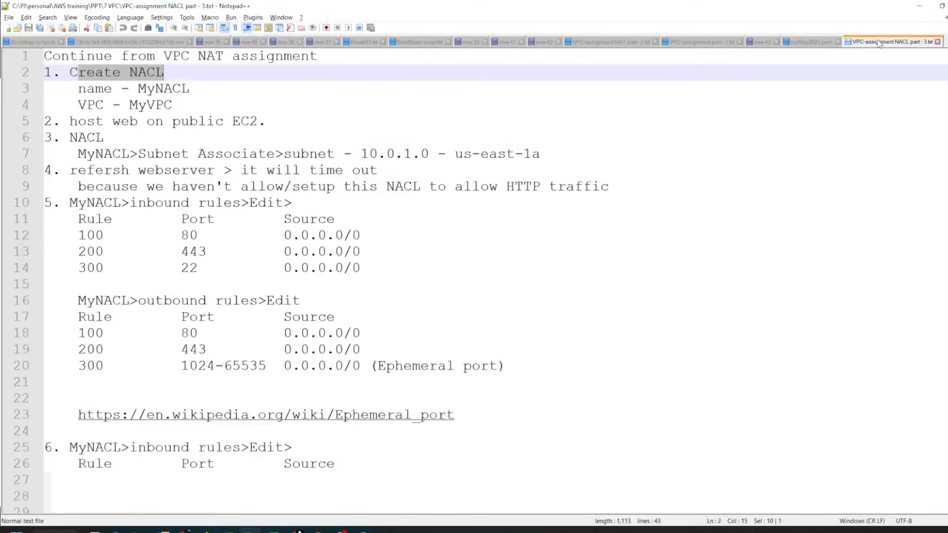
double_click(155, 89)
triple_click(156, 89)
double_click(162, 89)
key("ctrl+c")
key("alt+Tab")
left_click(331, 238)
key("ctrl+v")
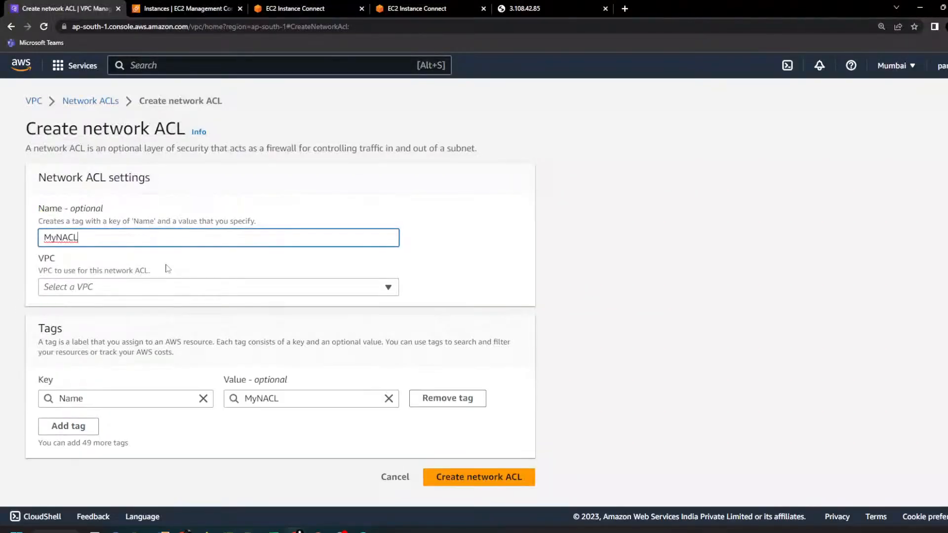
Step: Set the new network ACL's VPC to MyVPC and create it
left_click(179, 290)
left_click(178, 355)
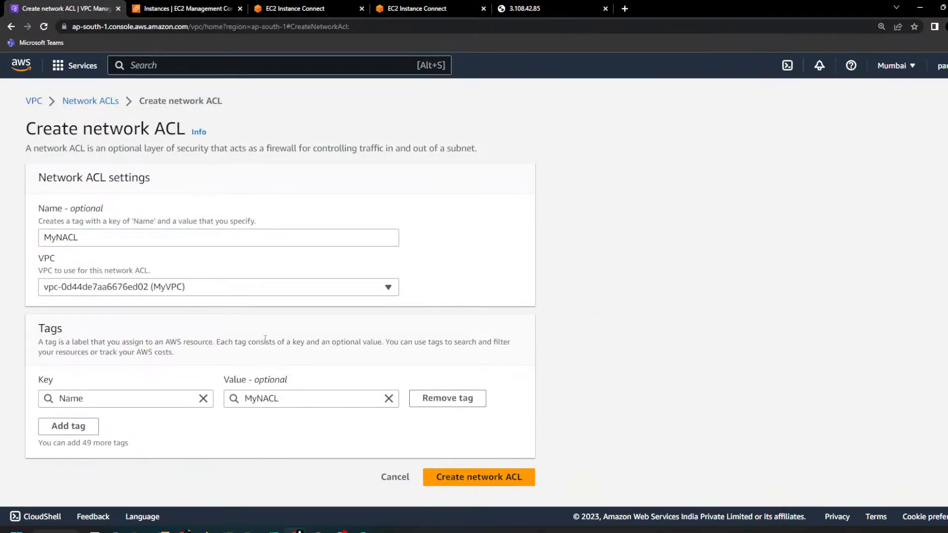
left_click(472, 476)
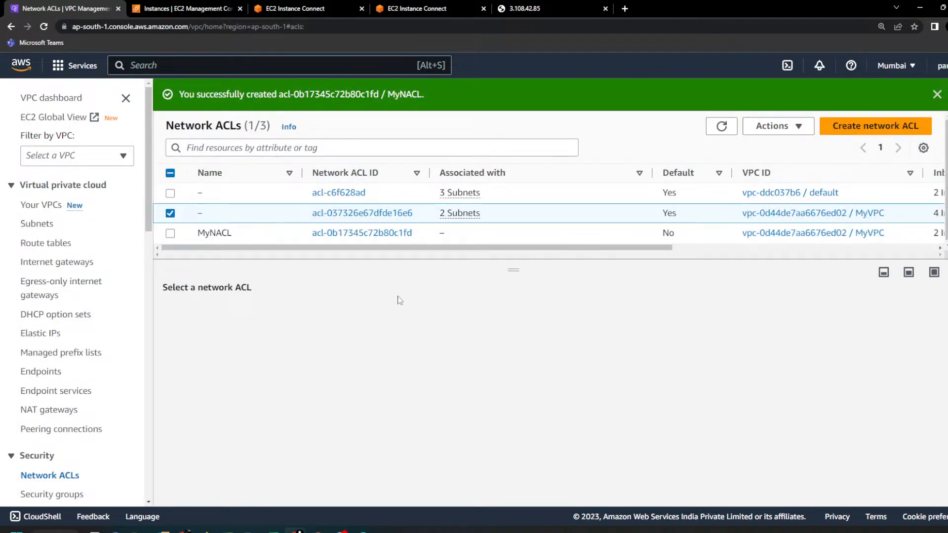
Step: Select MyNACL and examine its inbound and outbound rules, enlarging the details pane
left_click(291, 239)
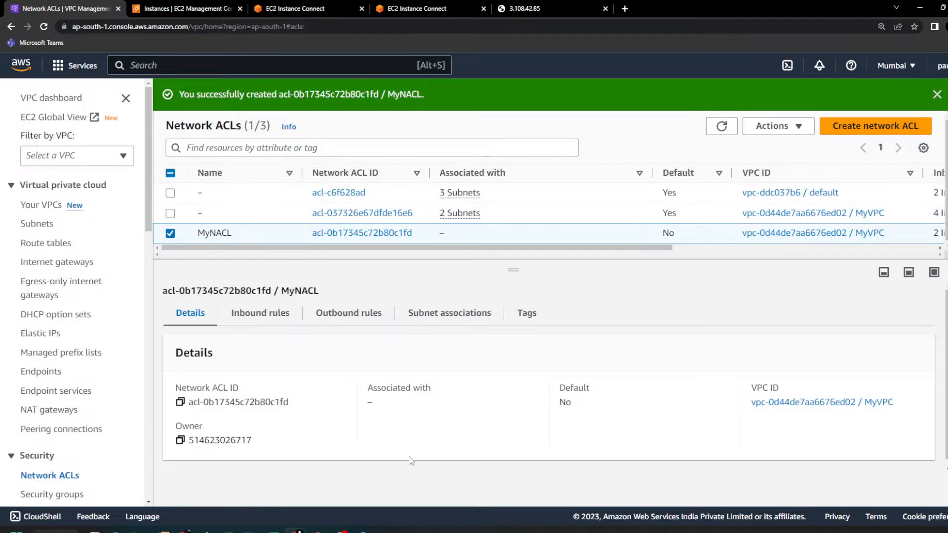
left_click(273, 319)
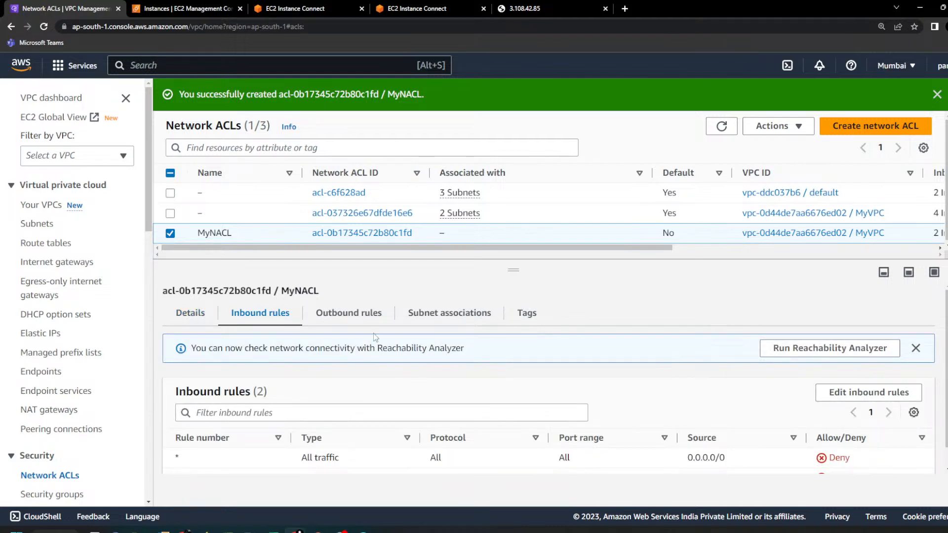
left_click(366, 322)
left_click(277, 322)
left_click_drag(295, 466, 799, 472)
scroll(733, 475, "up", 1)
scroll(726, 475, "down", 1)
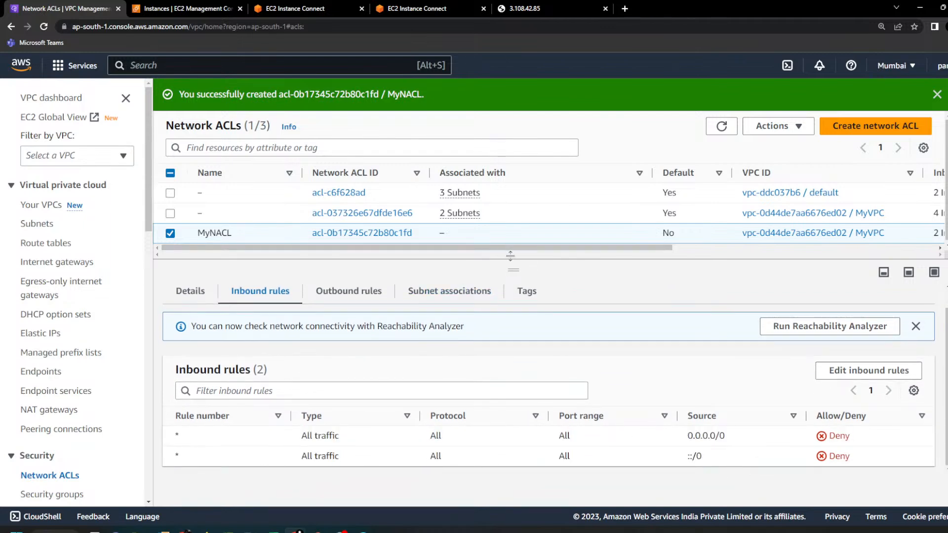
left_click_drag(513, 269, 513, 244)
left_click(344, 294)
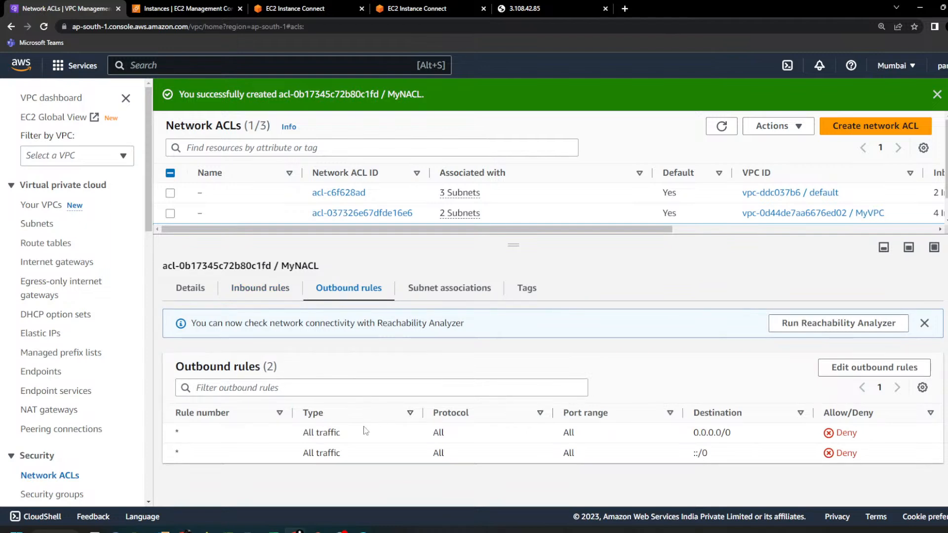
left_click(277, 302)
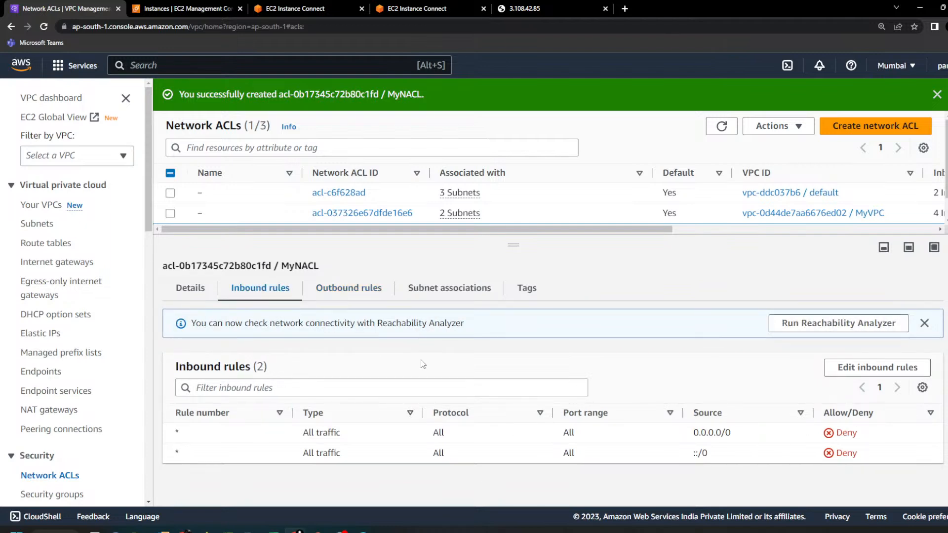
Step: Switch to the NACL assignment notes in Notepad++ and read the steps for hosting the web page and associating subnet 10.0.1.0
key("alt+Tab")
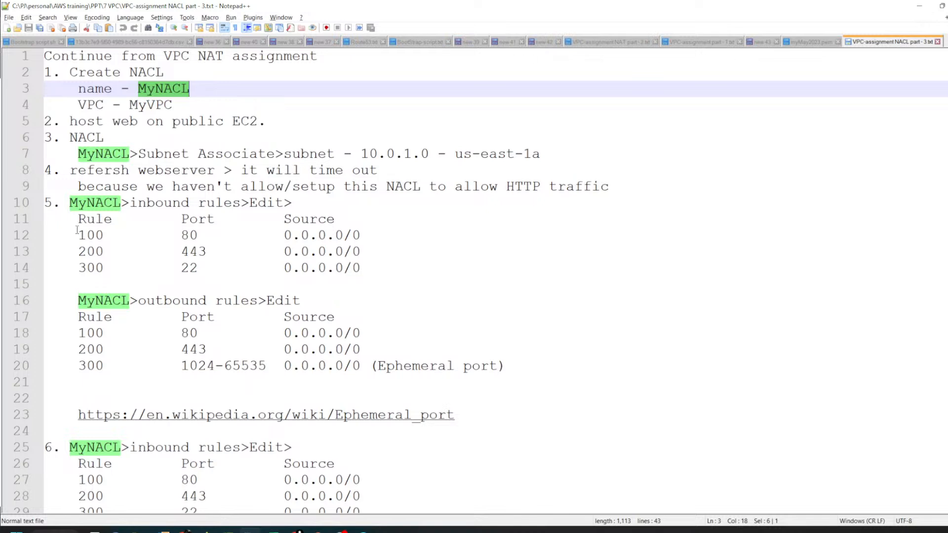
left_click_drag(61, 121, 293, 120)
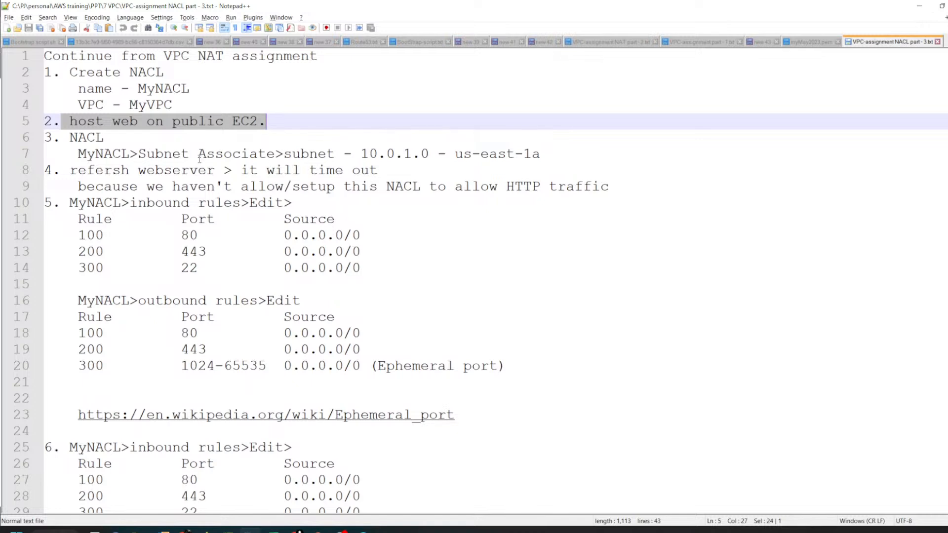
left_click_drag(78, 152, 524, 154)
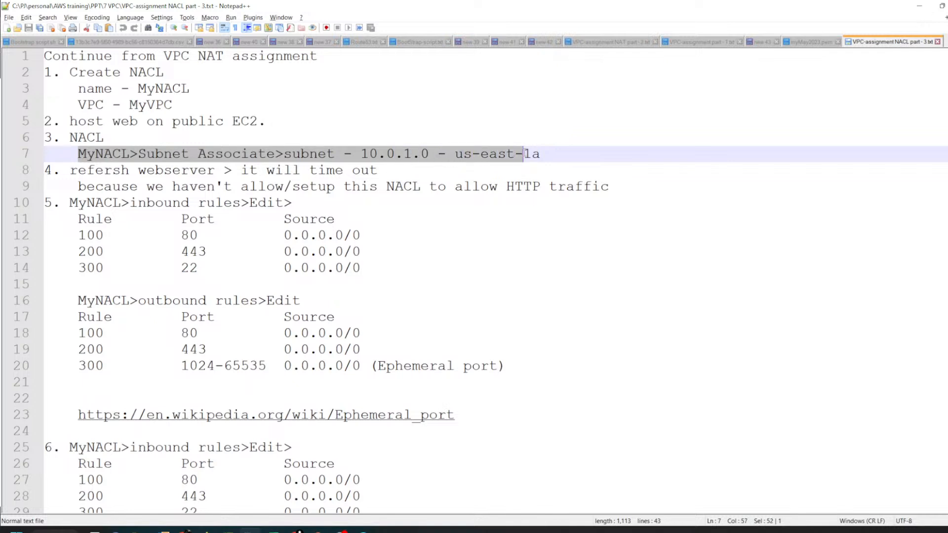
Step: Switch to the VPC console and associate the 10.0.1.0 ap-south-1a public subnet with MyNACL, leaving the unneeded network ACL creation form
key("alt+Tab")
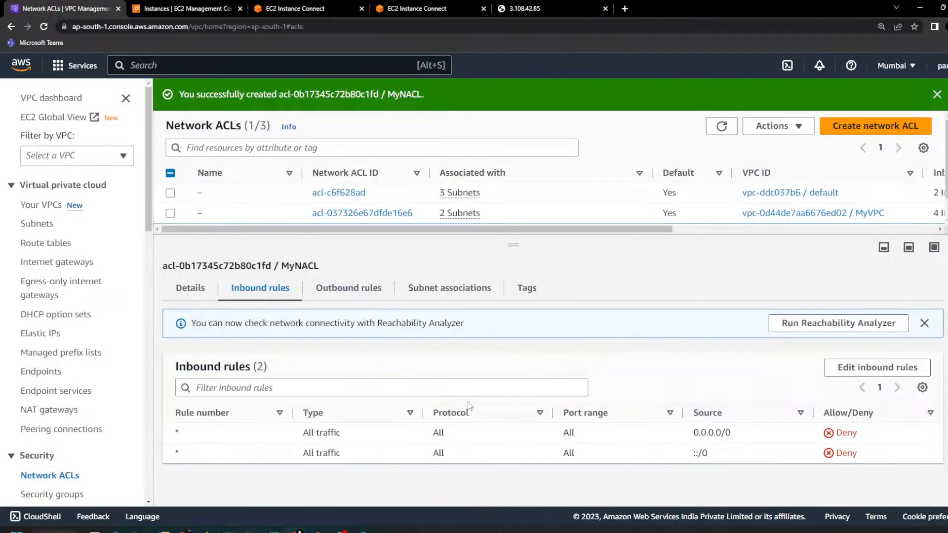
left_click(421, 288)
scroll(232, 207, "down", 1)
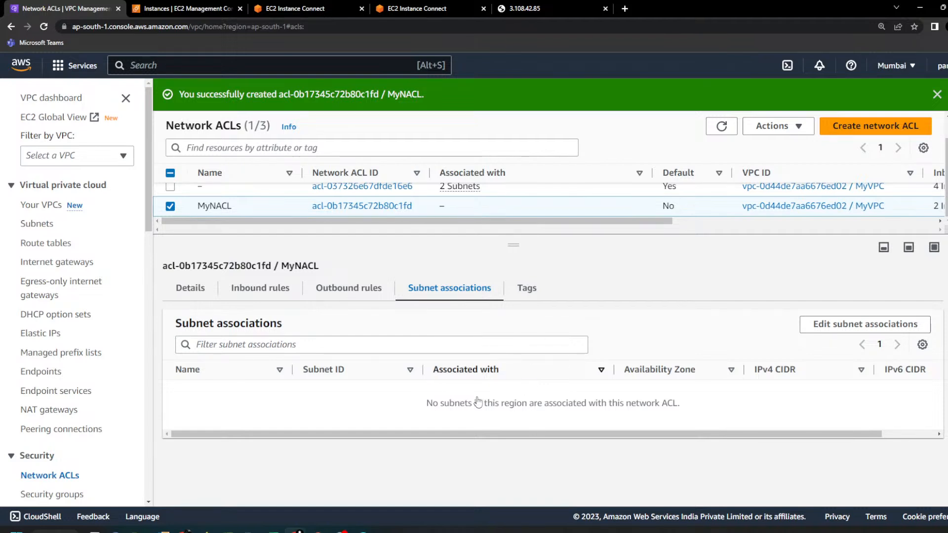
left_click(865, 326)
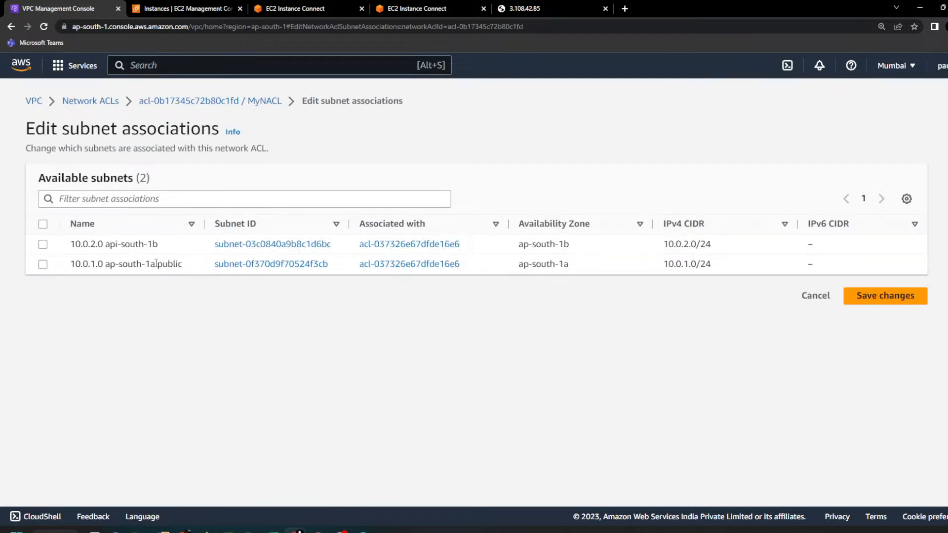
left_click(43, 265)
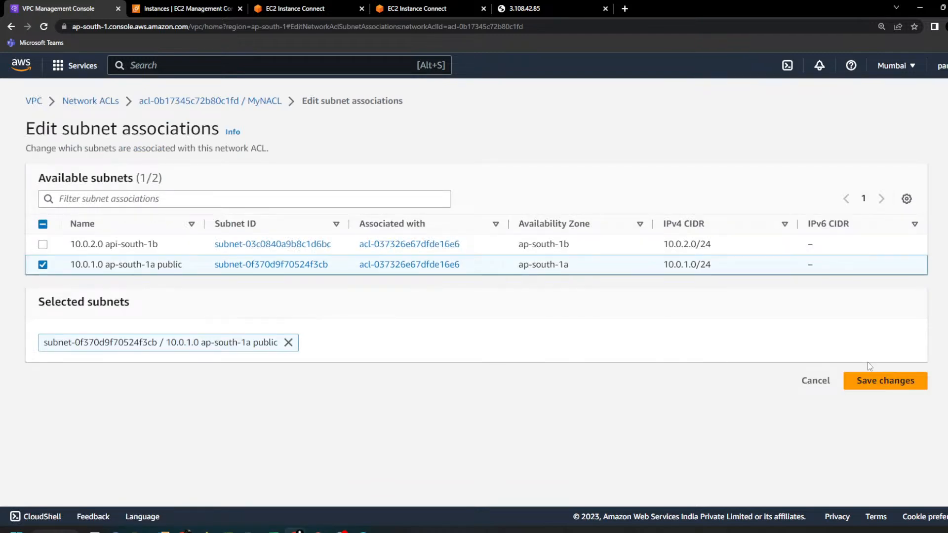
left_click(878, 387)
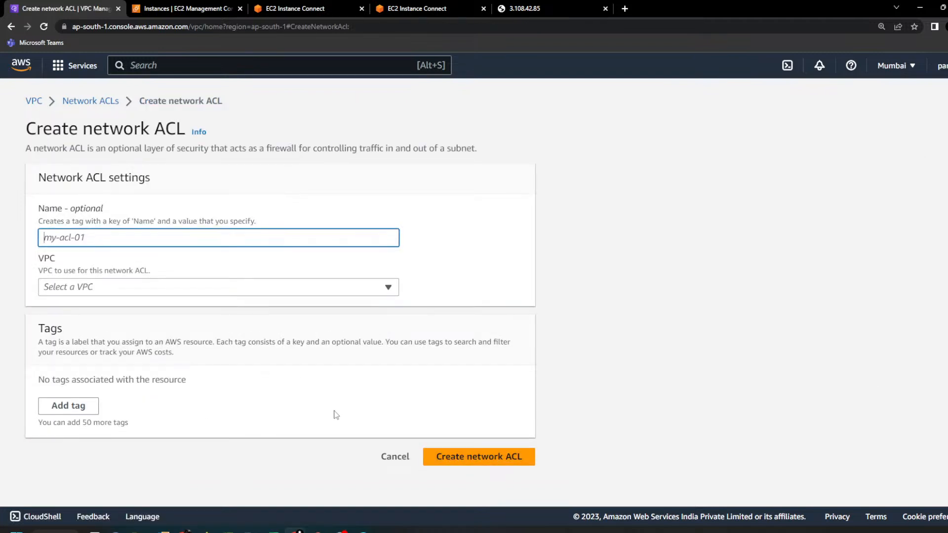
left_click(395, 457)
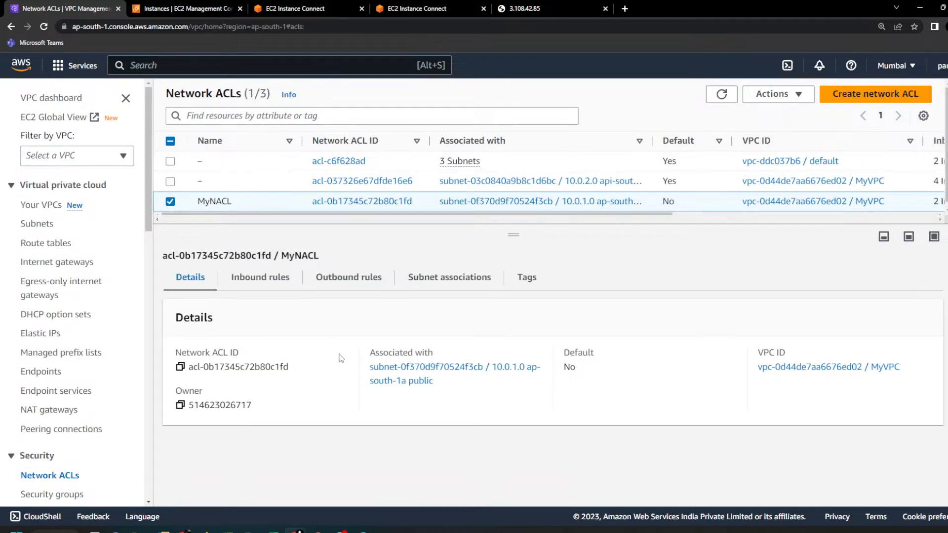
Step: Review MyNACL's subnet associations, widening the Subnet ID column to show the full ID
left_click(346, 278)
left_click(404, 280)
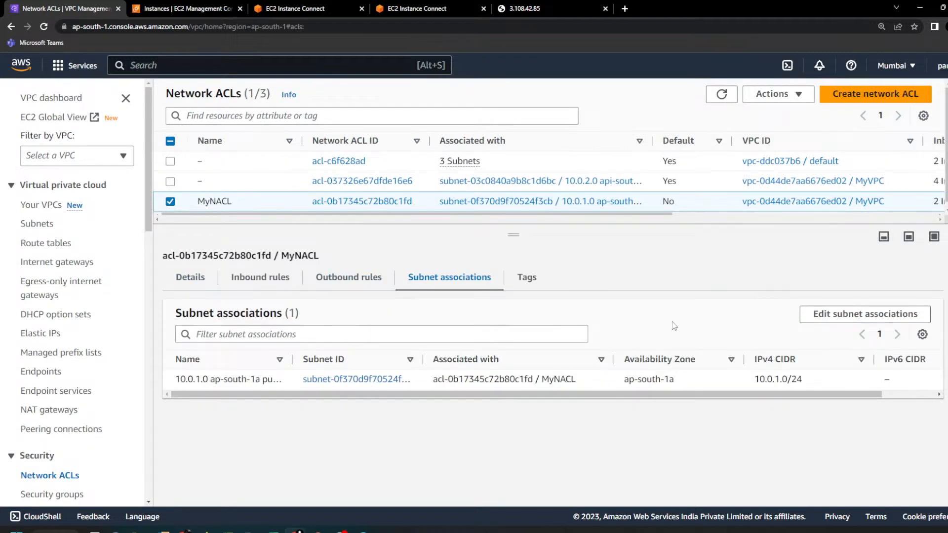
left_click_drag(215, 379, 697, 382)
left_click(545, 406)
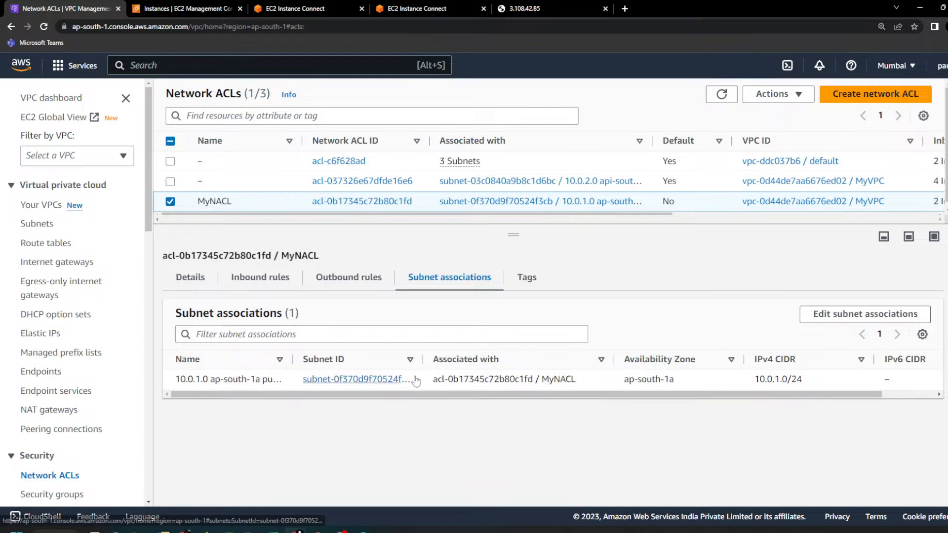
left_click_drag(423, 359, 477, 359)
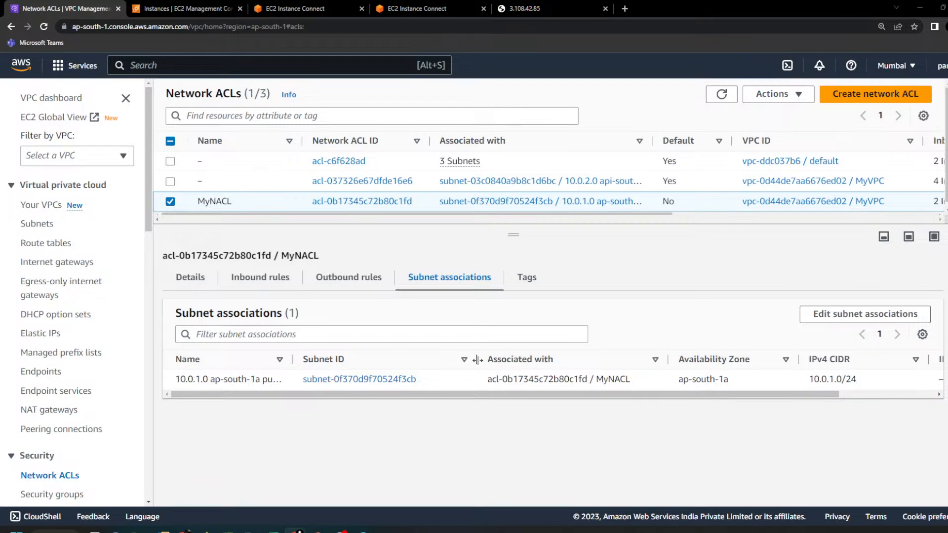
Step: Switch to the VPC slideshow in PowerPoint and look through its slides for the network ACL diagram
left_click(288, 491)
key("Right")
key("Left")
key("Right")
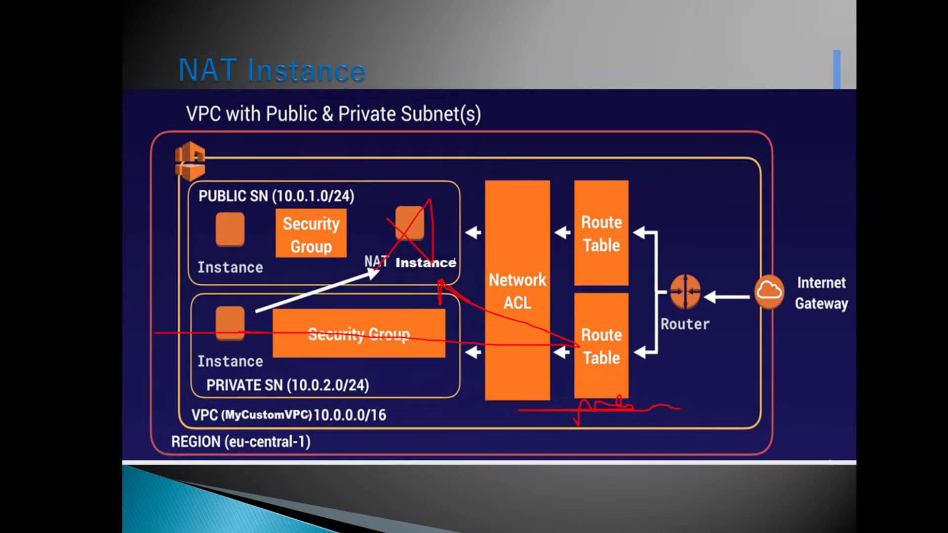
left_click(192, 525)
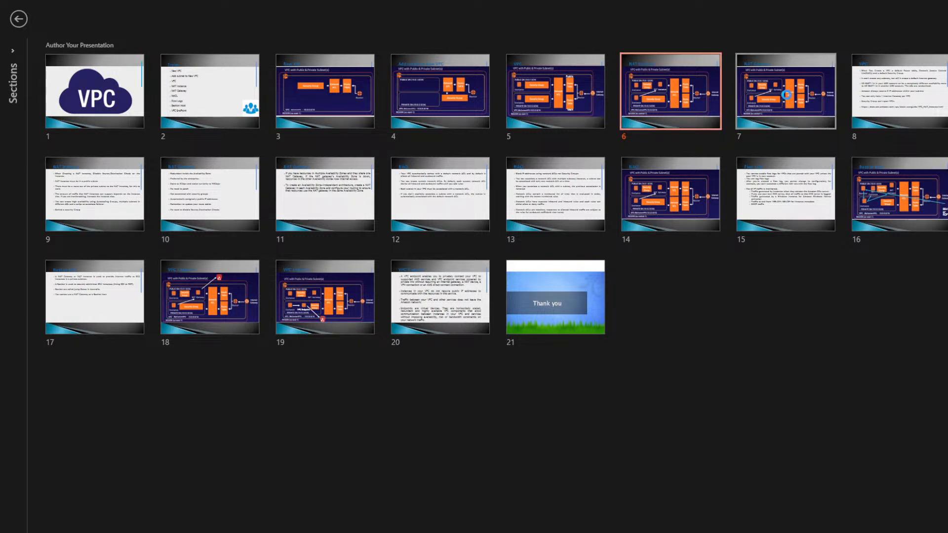
left_click(788, 99)
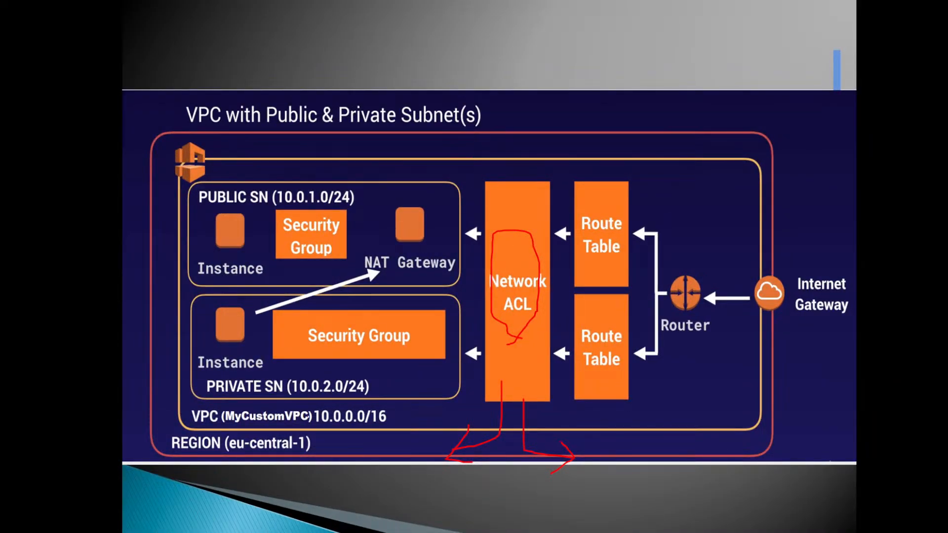
left_click(202, 518)
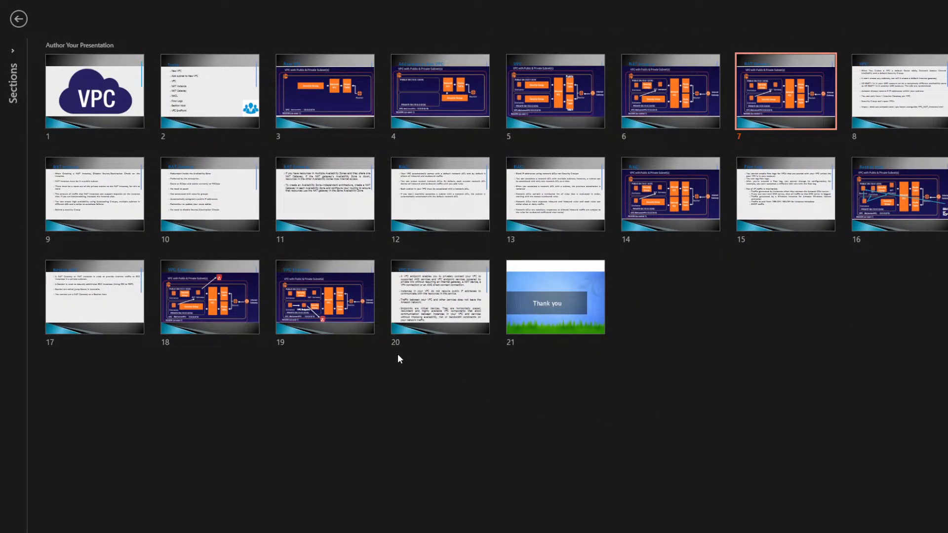
key("Escape")
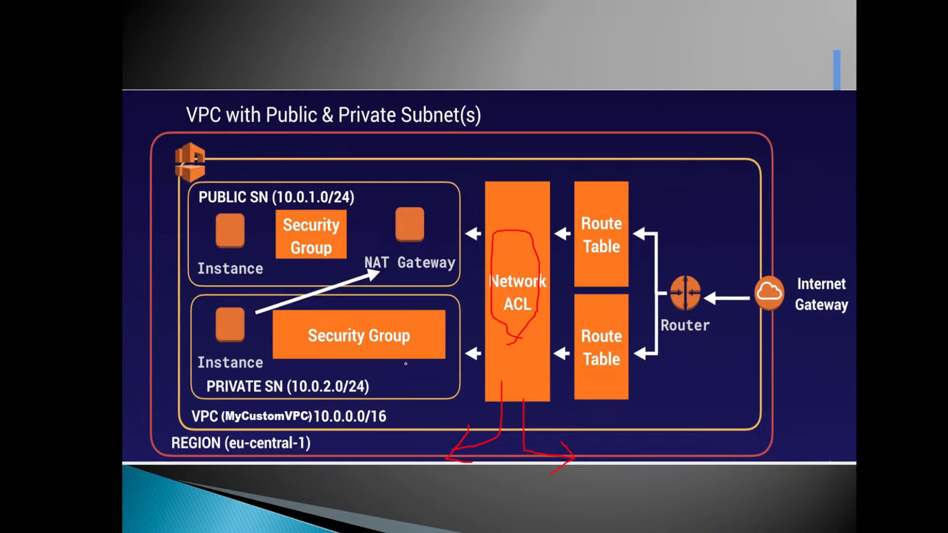
Step: Switch to File Explorer and open the 7 VPC.pptx presentation from the 7 VPC folder inside PPT
key("alt+Tab")
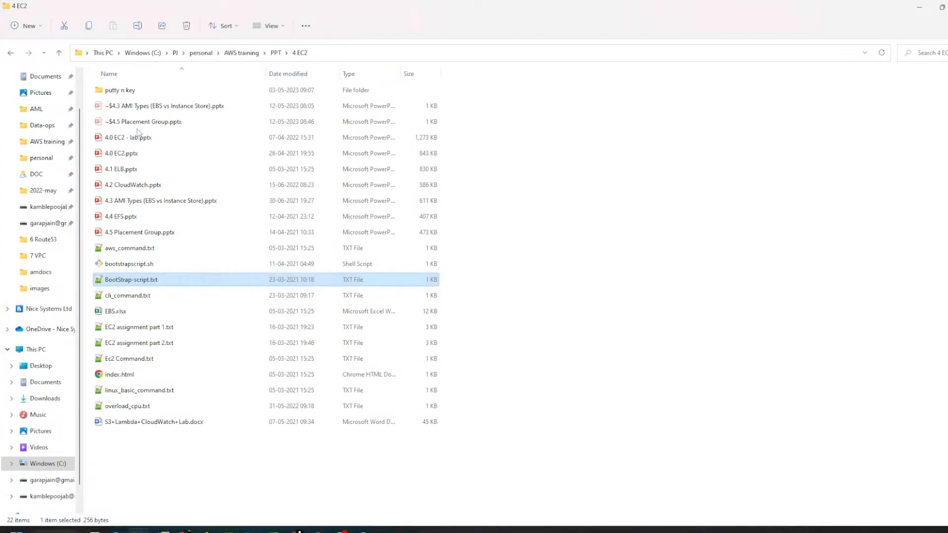
left_click(276, 53)
left_click(464, 101)
double_click(434, 124)
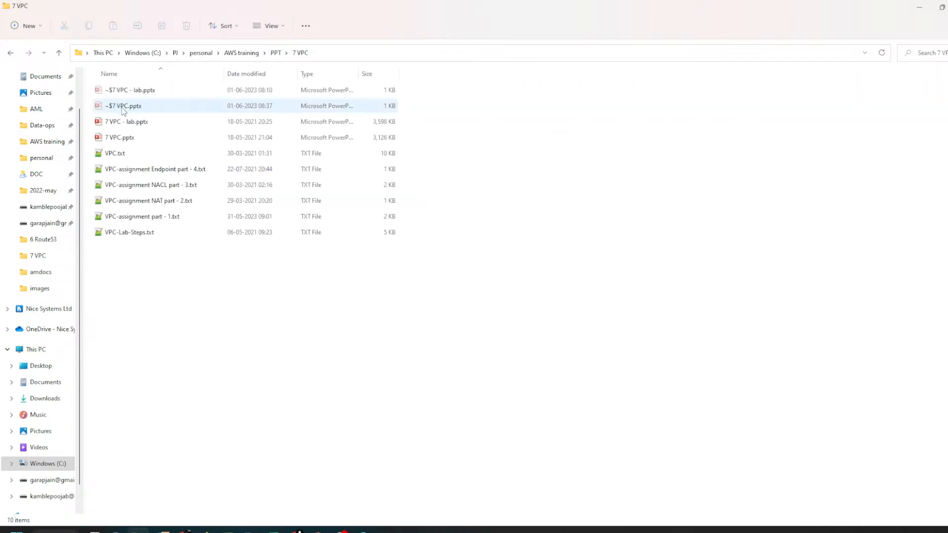
left_click(132, 143)
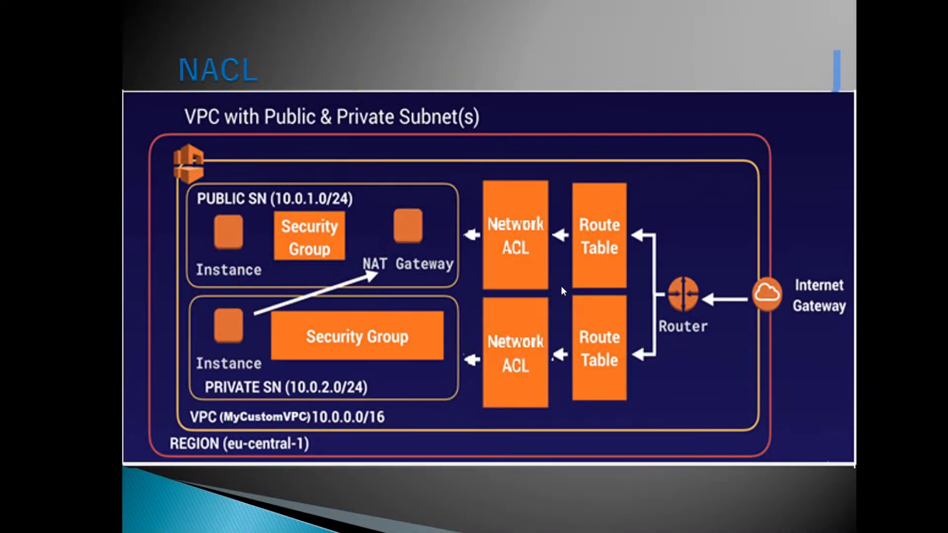
Step: On the NACL slide, draw pen arrows from the public subnet to its Network ACL and from the lower Network ACL to the private subnet
left_click(399, 415)
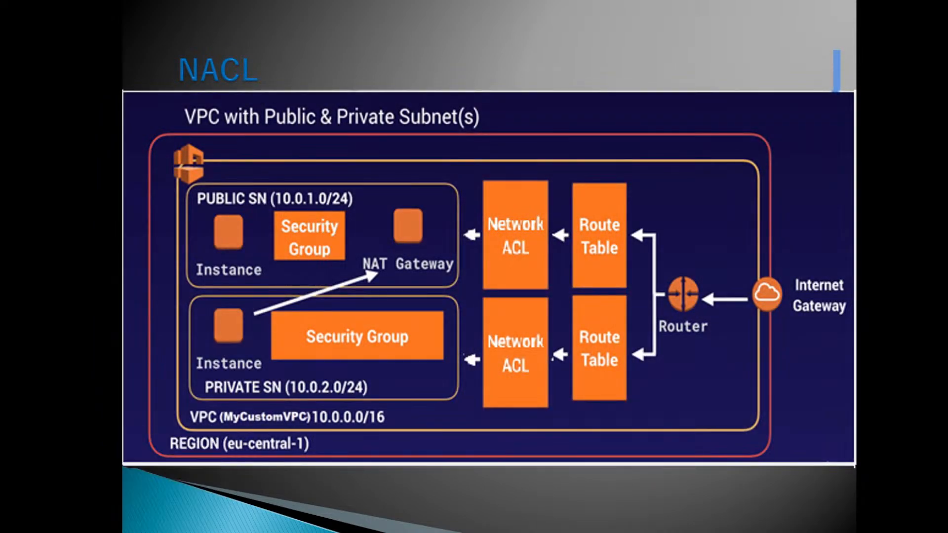
left_click(171, 531)
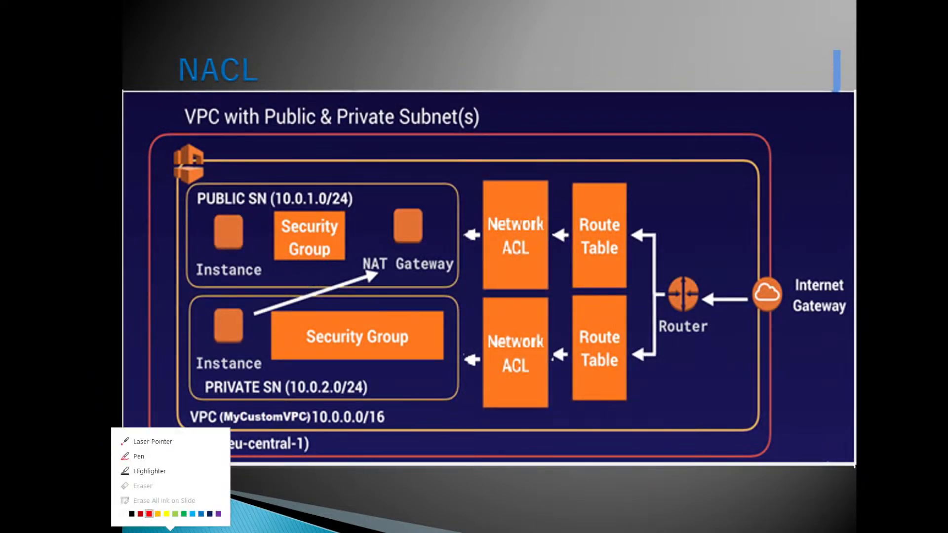
left_click(139, 456)
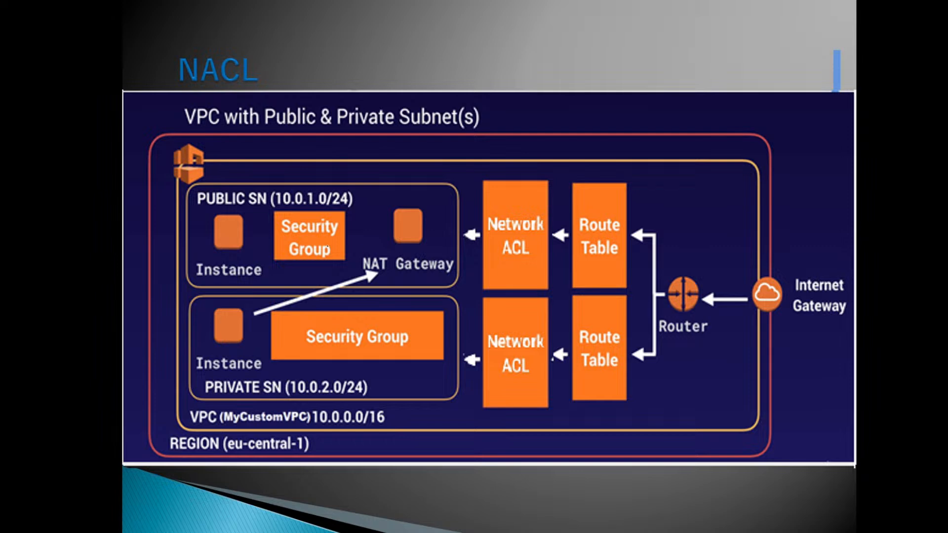
mouse_move(398, 194)
left_mouse_down()
mouse_move(438, 193)
mouse_move(510, 227)
left_mouse_up()
mouse_move(528, 394)
left_mouse_down()
mouse_move(494, 424)
mouse_move(458, 392)
mouse_move(474, 393)
left_mouse_up()
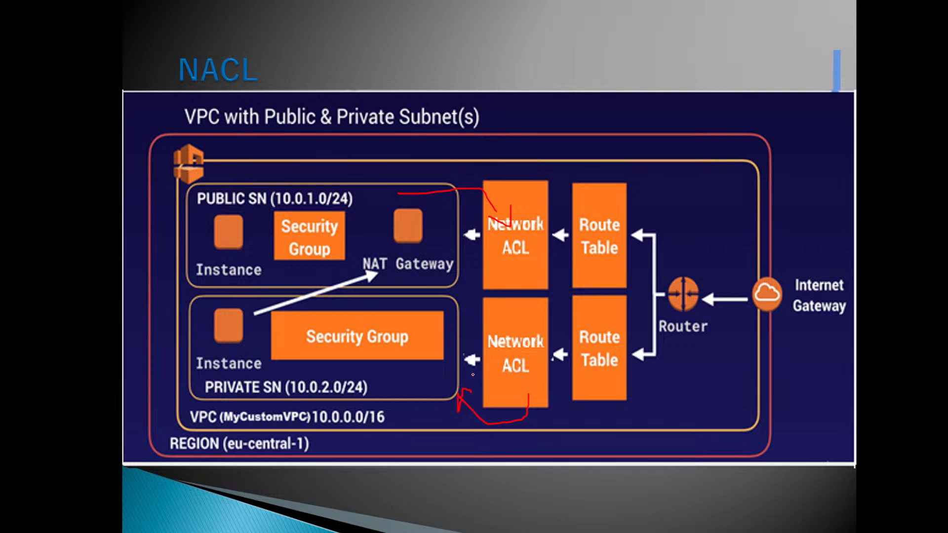
Step: Switch to the browser, reload the website at 3.108.42.85, and check MyNACL's inbound and outbound rules
key("alt+Tab")
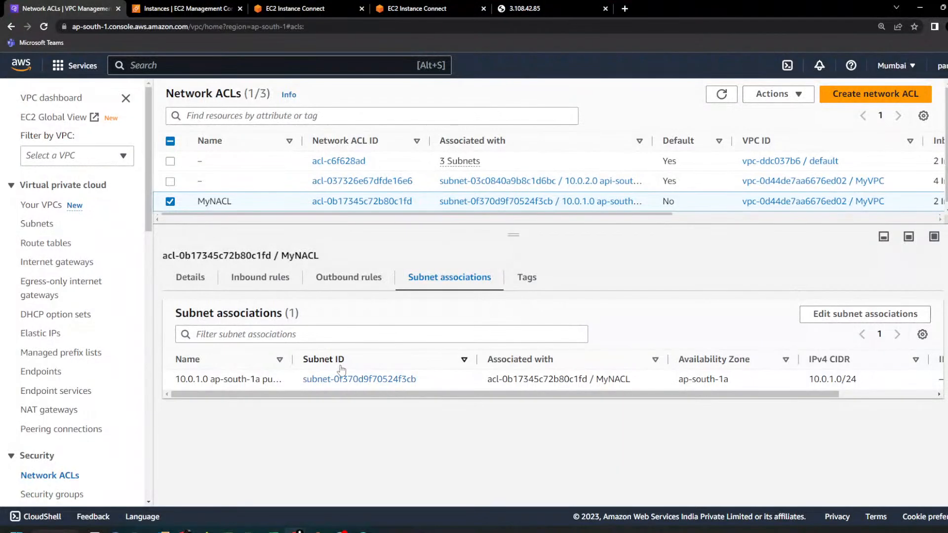
left_click(525, 8)
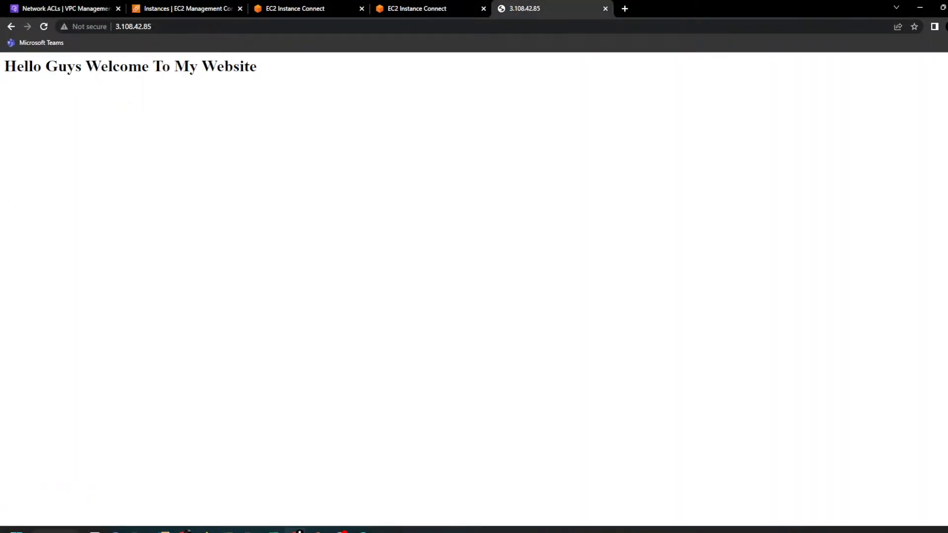
left_click(45, 27)
left_click(65, 9)
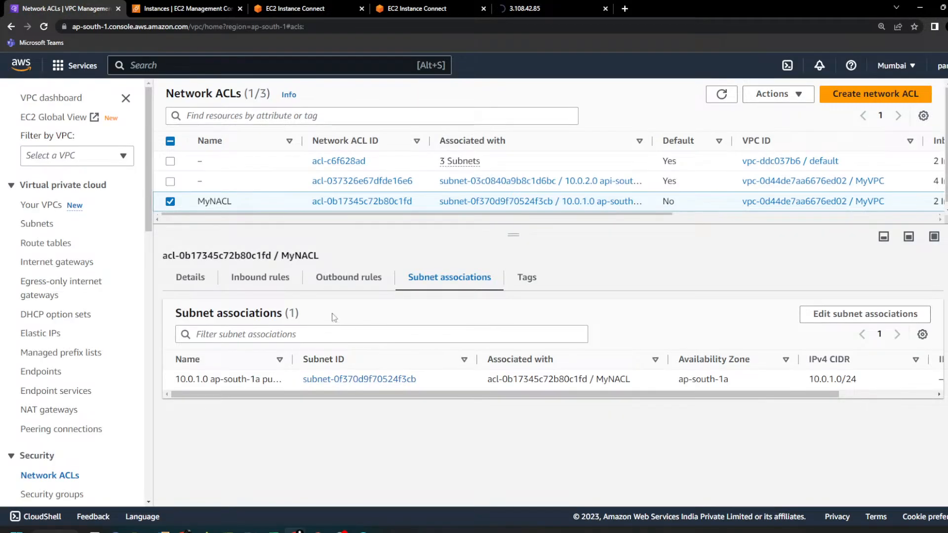
left_click(269, 284)
left_click(354, 280)
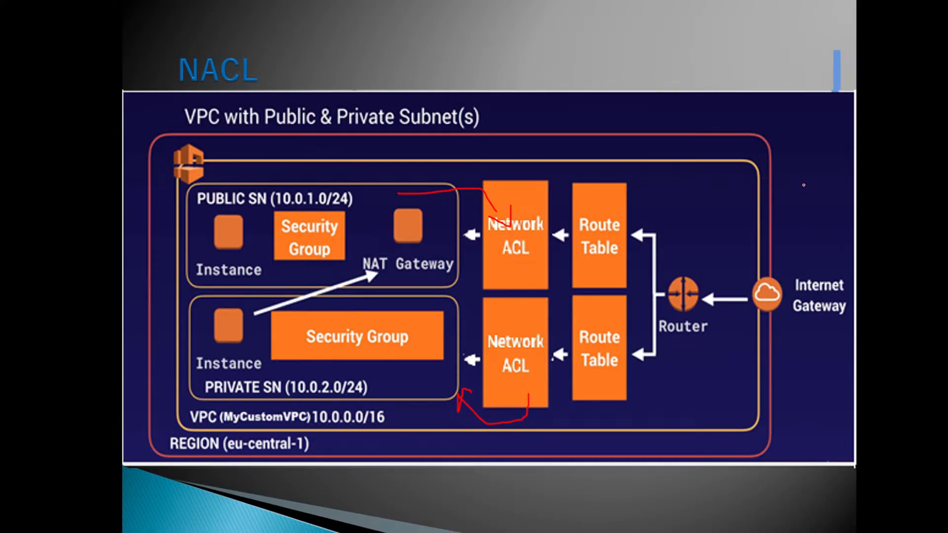
Step: On the NACL slide, draw the traffic path from the Internet Gateway to the public subnet, plus an arrow pointing above the upper Route Table
mouse_move(804, 184)
left_mouse_down()
mouse_move(787, 280)
mouse_move(663, 275)
mouse_move(617, 245)
mouse_move(526, 233)
mouse_move(436, 234)
mouse_move(475, 252)
left_mouse_up()
left_click_drag(598, 101, 569, 169)
mouse_move(567, 144)
left_mouse_down()
mouse_move(567, 161)
mouse_move(601, 160)
left_mouse_up()
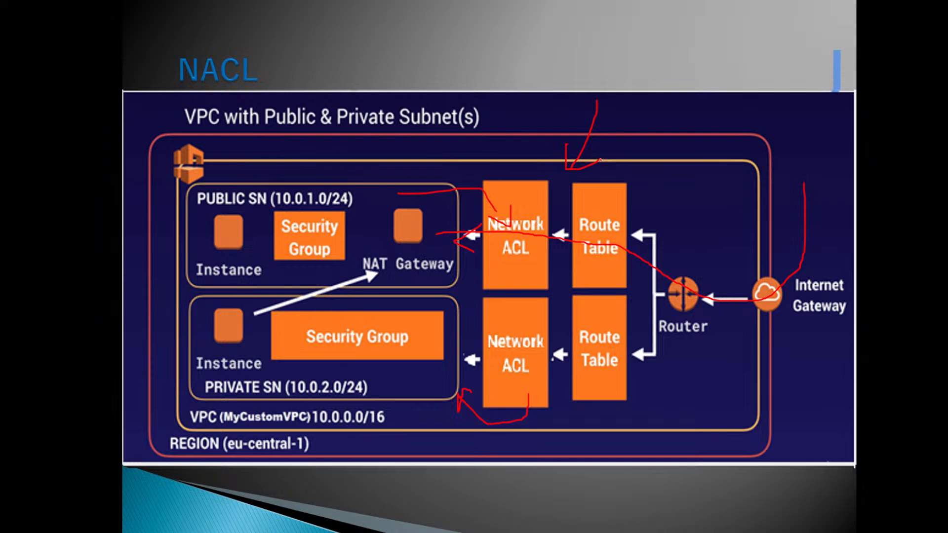
Step: Switch to the NACL assignment notes in Notepad++ and read the inbound rules 100, 200 and 300 for ports 80, 443 and 22
key("alt+Tab")
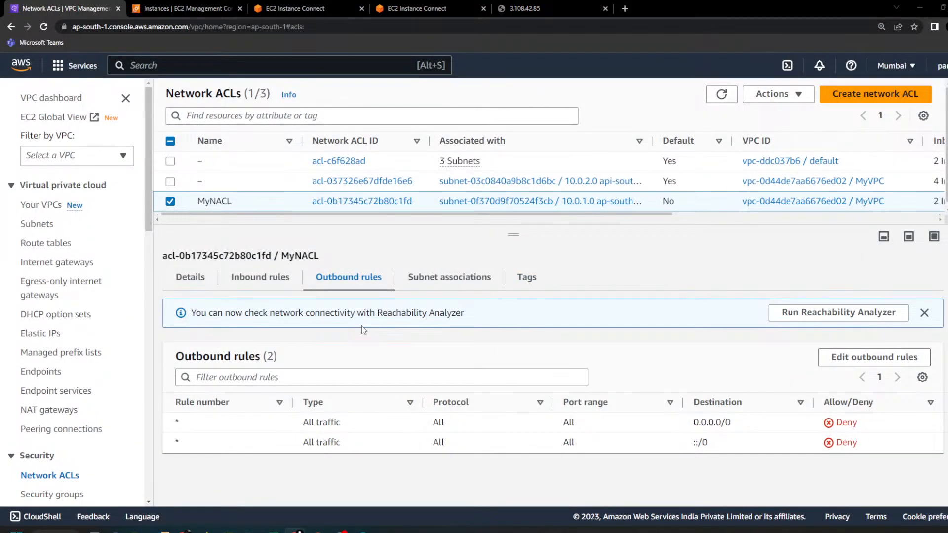
key("alt+Tab")
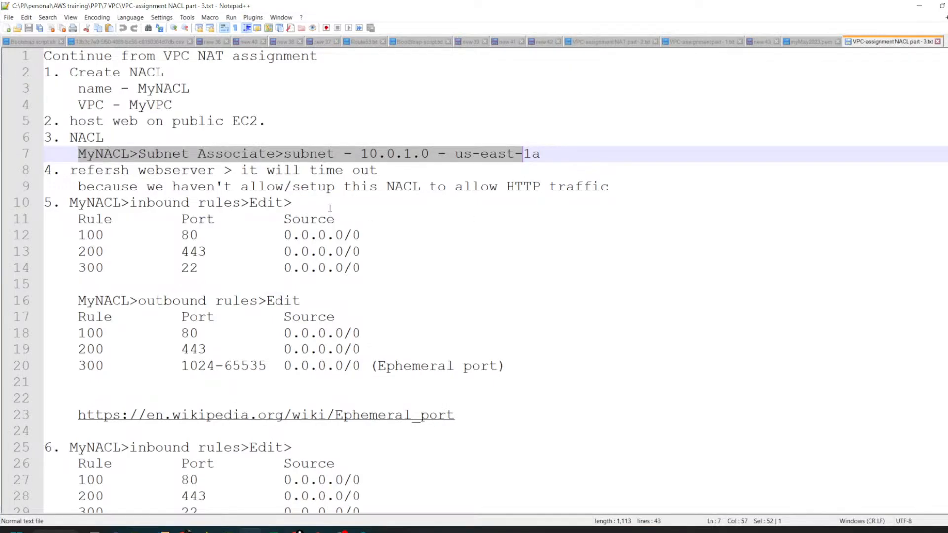
left_click_drag(121, 203, 303, 202)
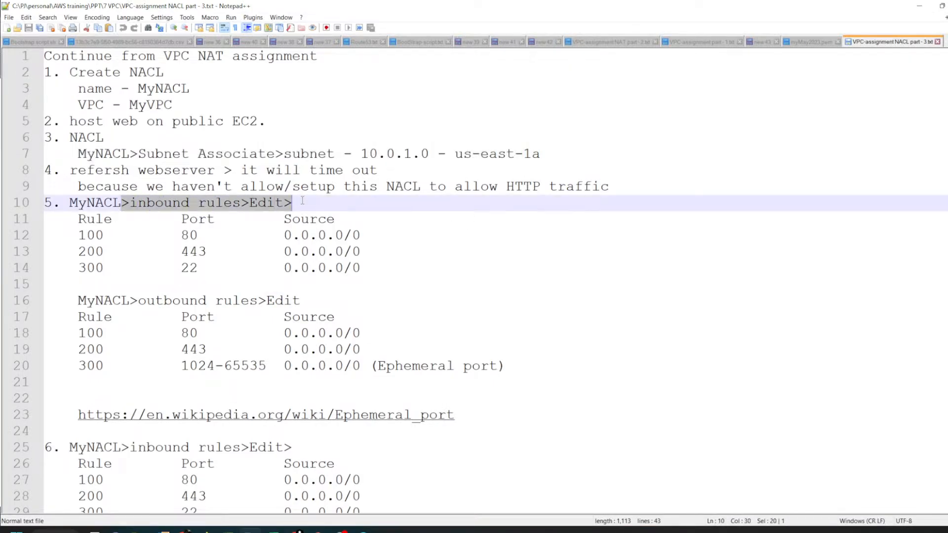
left_click_drag(381, 267, 43, 235)
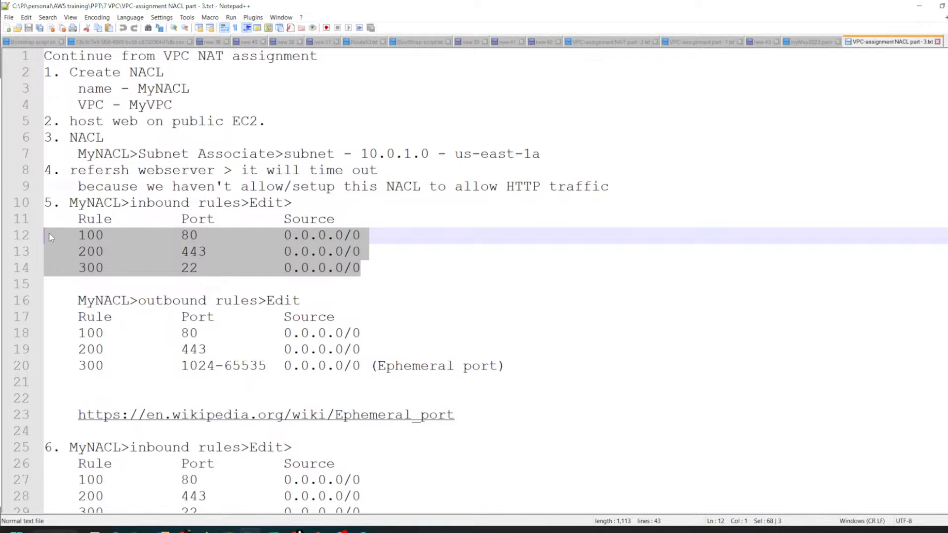
double_click(190, 235)
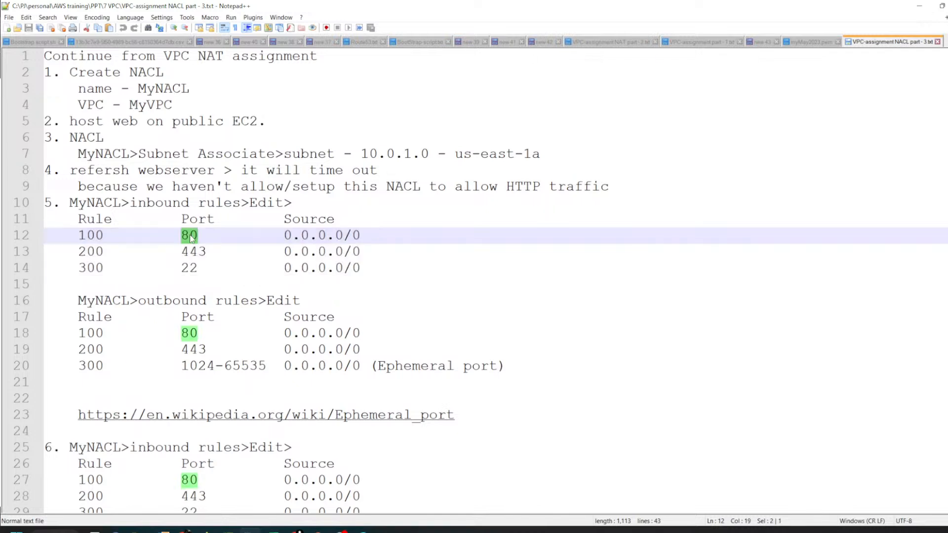
left_click_drag(366, 268, 44, 235)
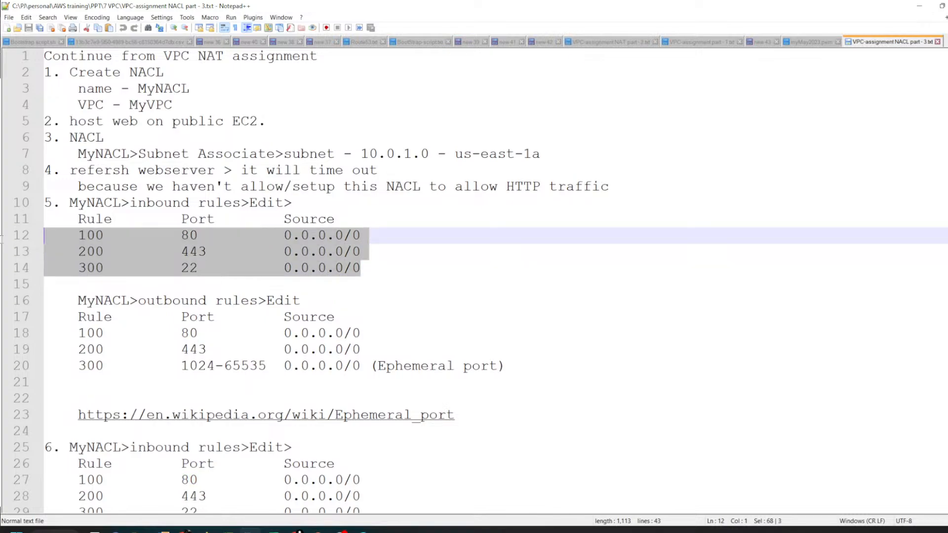
Step: Switch to the browser and add three blank rules to MyNACL's inbound rules
key("alt+Tab")
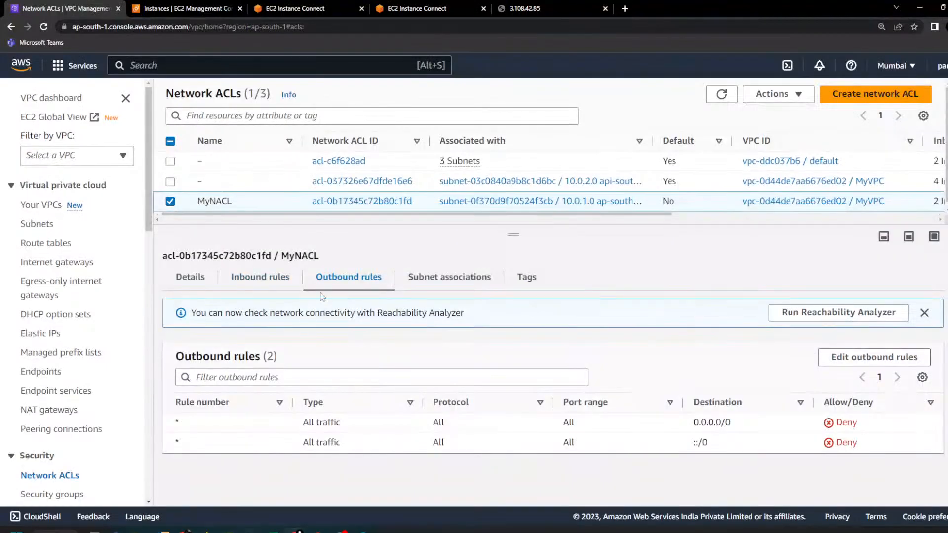
left_click(272, 279)
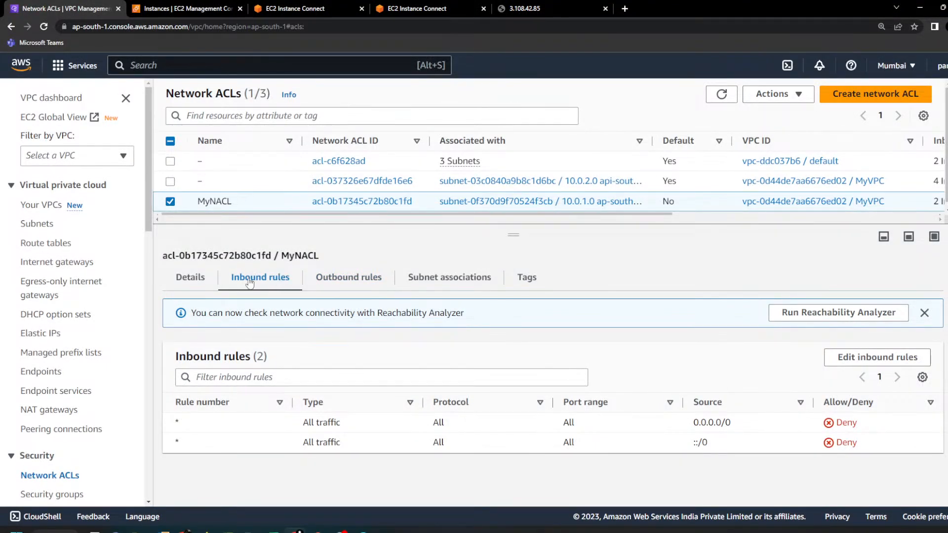
left_click(862, 359)
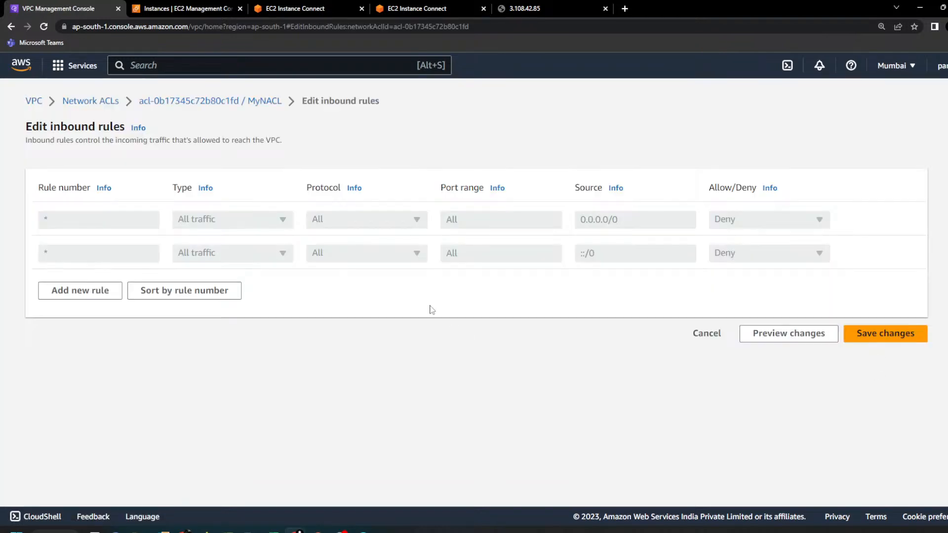
left_click(85, 295)
left_click(86, 330)
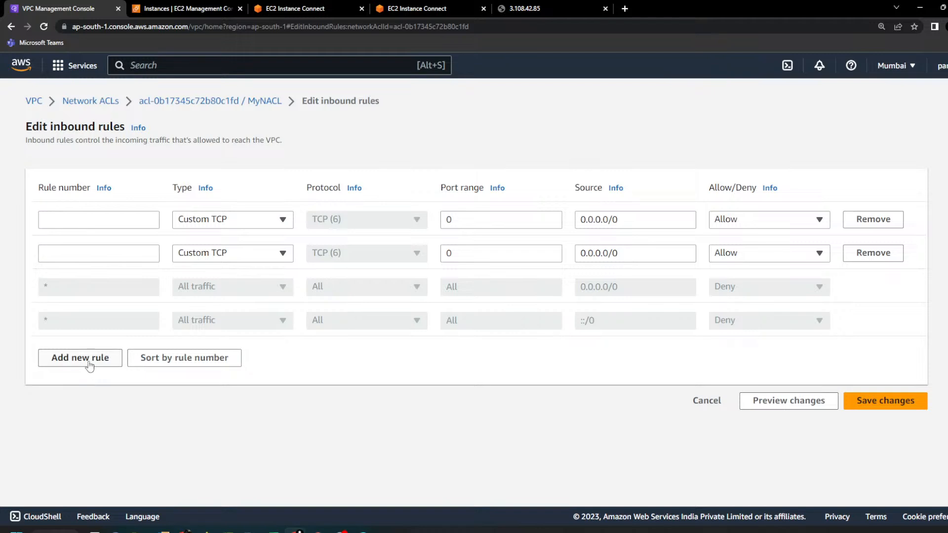
left_click(87, 361)
Step: Set the first inbound rule's type to SSH (22)
left_click(252, 223)
type("ss")
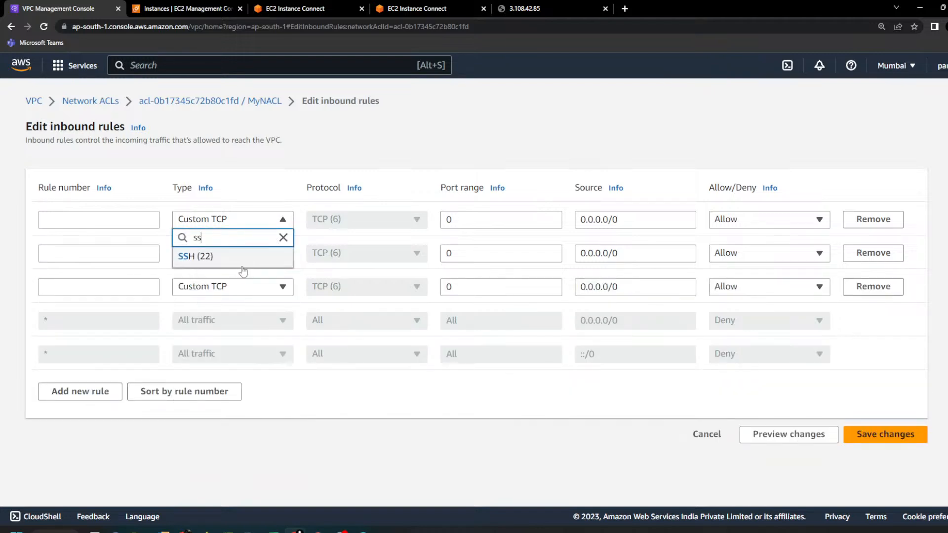
left_click(225, 257)
left_click(230, 260)
type("hh")
key("BackSpace")
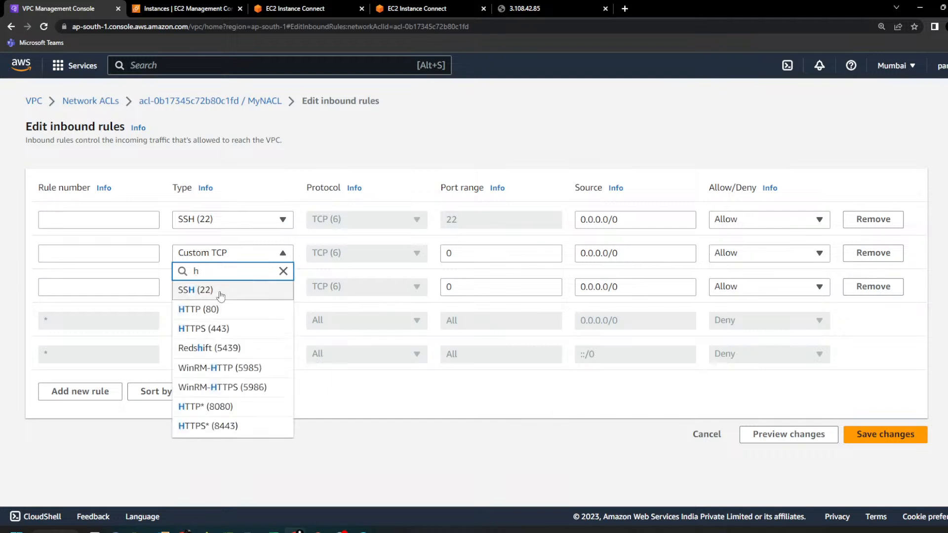
Step: Set the types of the three inbound rules to HTTP (80), HTTPS (443) and SSH (22), in that order
left_click(216, 225)
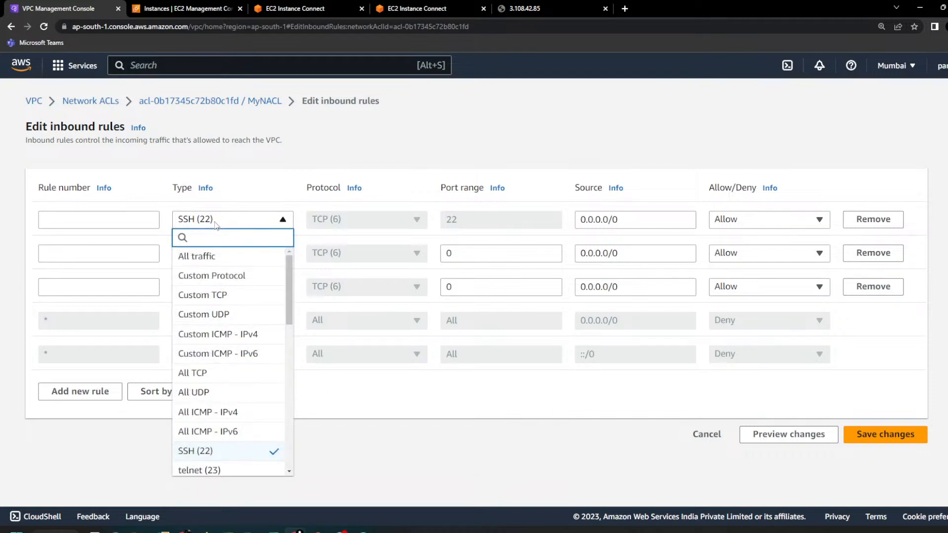
type("htt")
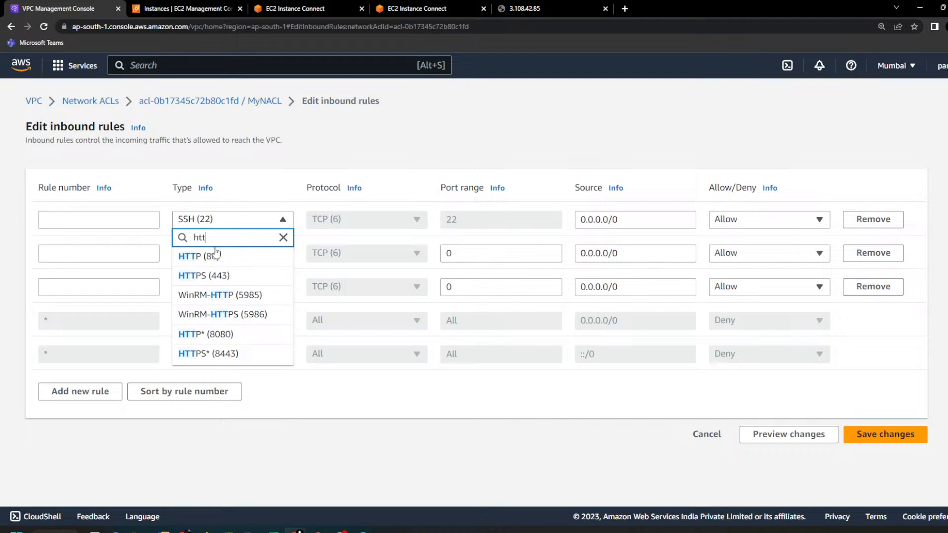
left_click(218, 256)
left_click(228, 254)
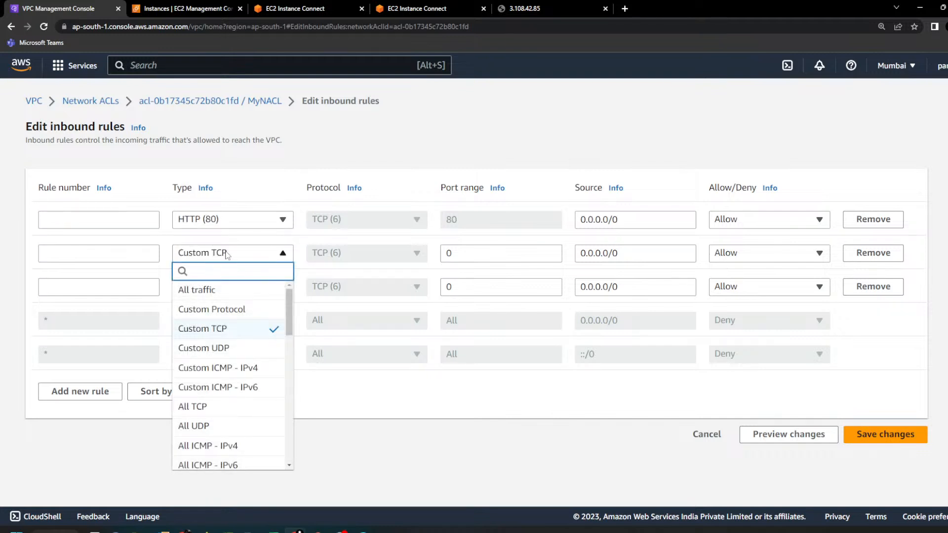
type("htt")
left_click(227, 308)
left_click(232, 292)
type("ss")
left_click(208, 322)
Step: Number the HTTP, HTTPS and SSH inbound rules 100, 200 and 300 and save the changes
left_click(145, 228)
key("alt+Tab")
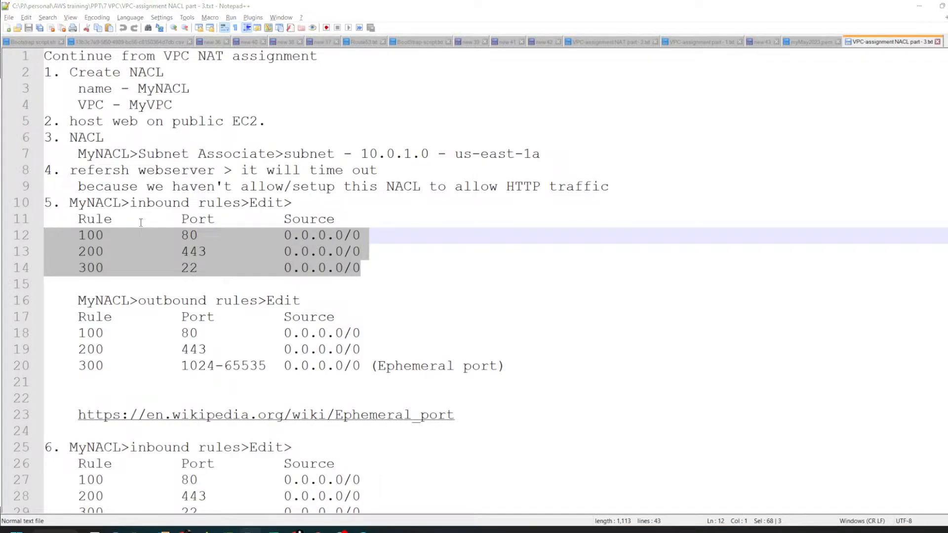
key("alt+Tab")
type("100")
key("Tab")
left_click(128, 251)
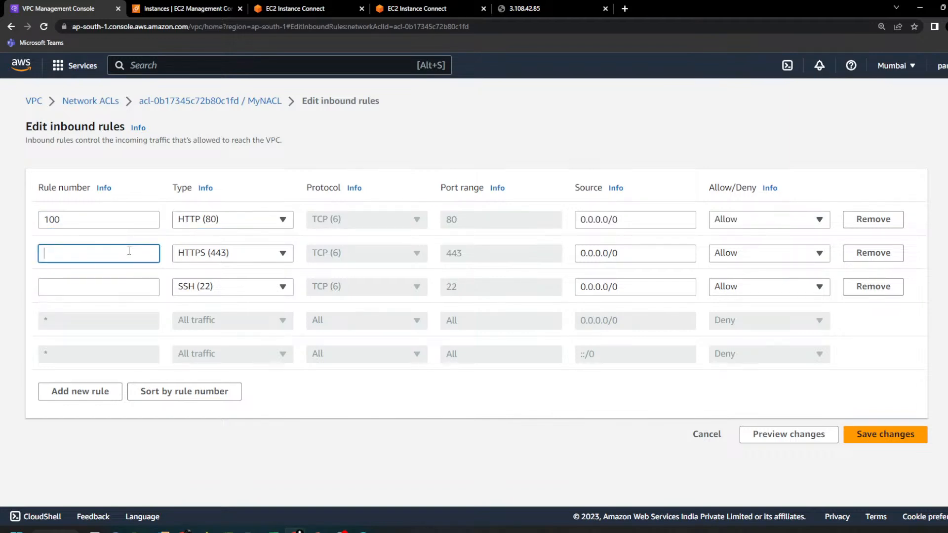
type("200")
left_click(107, 292)
type("300")
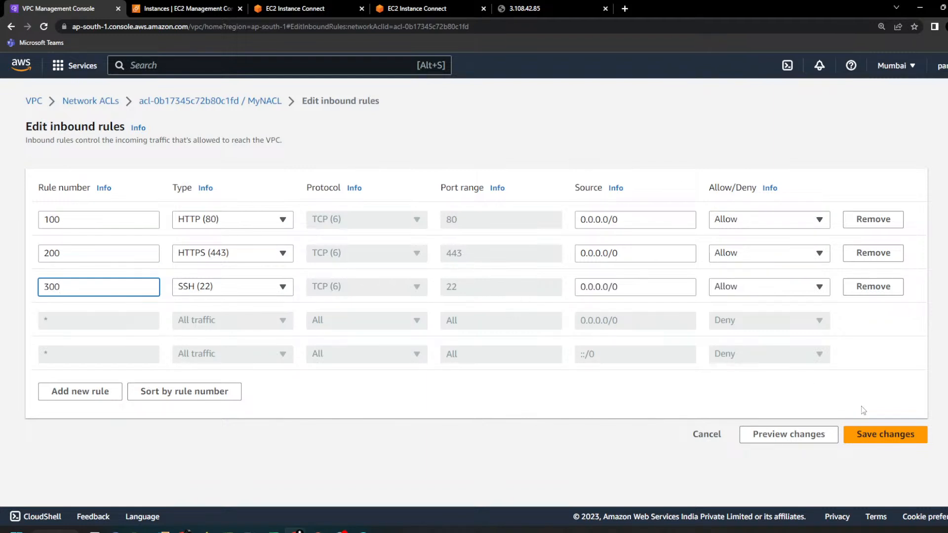
left_click(885, 434)
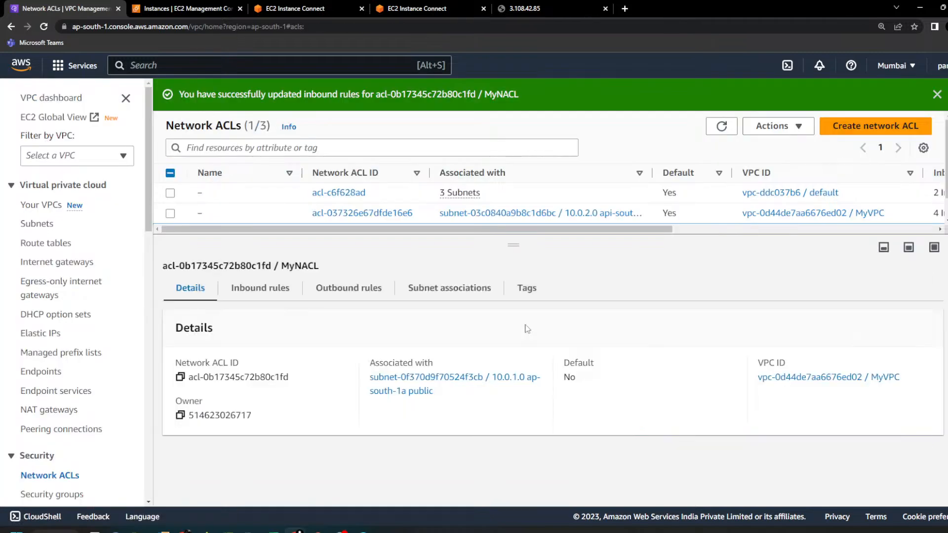
Step: Review MyNACL's inbound rules and reload the website at 3.108.42.85
left_click(260, 296)
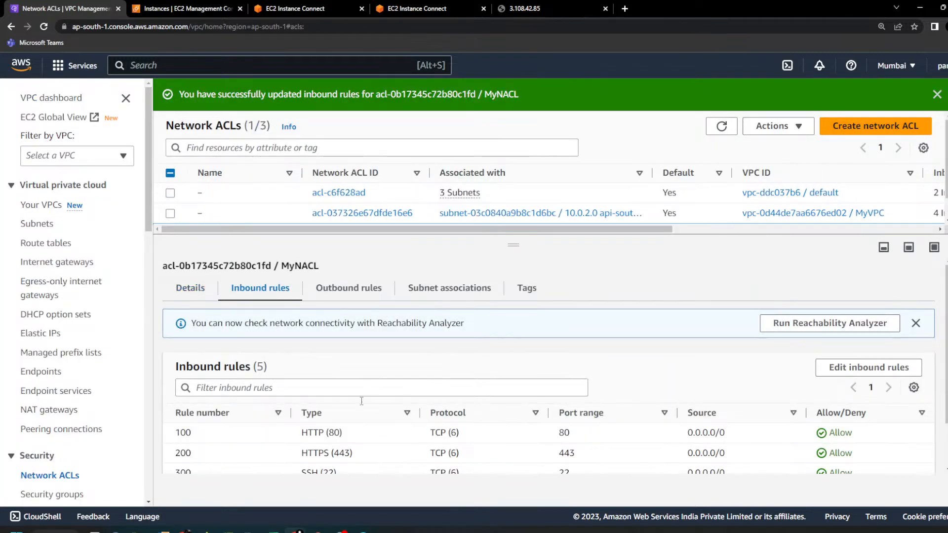
scroll(368, 388, "down", 2)
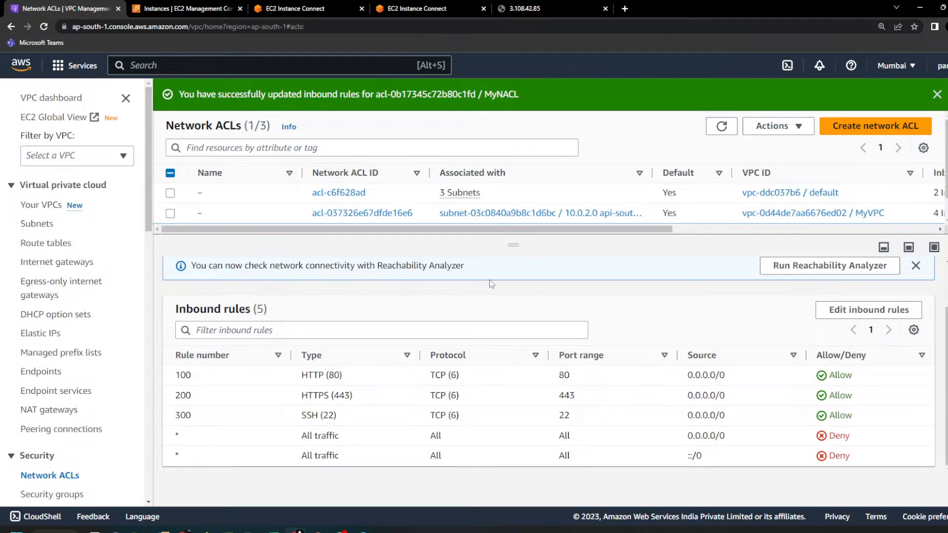
left_click(515, 12)
left_click(43, 26)
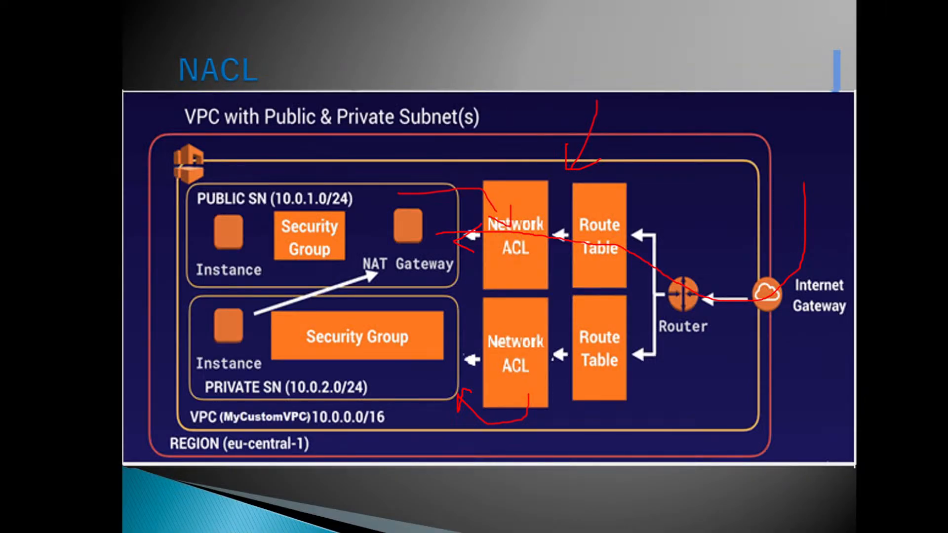
Step: On the NACL slide, erase all ink and draw arrows from the Internet Gateway to the public subnet and from its instance through the Network ACL
left_click(170, 527)
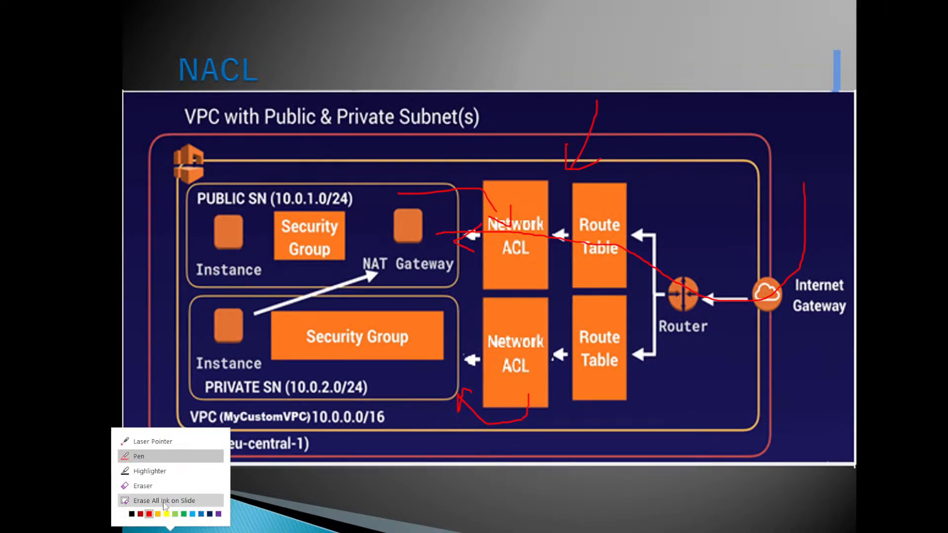
left_click(165, 502)
mouse_move(815, 187)
left_mouse_down()
mouse_move(813, 276)
mouse_move(420, 256)
left_mouse_up()
mouse_move(426, 232)
left_mouse_down()
mouse_move(409, 255)
mouse_move(432, 271)
left_mouse_up()
left_click_drag(242, 235, 568, 236)
left_click_drag(505, 223, 517, 242)
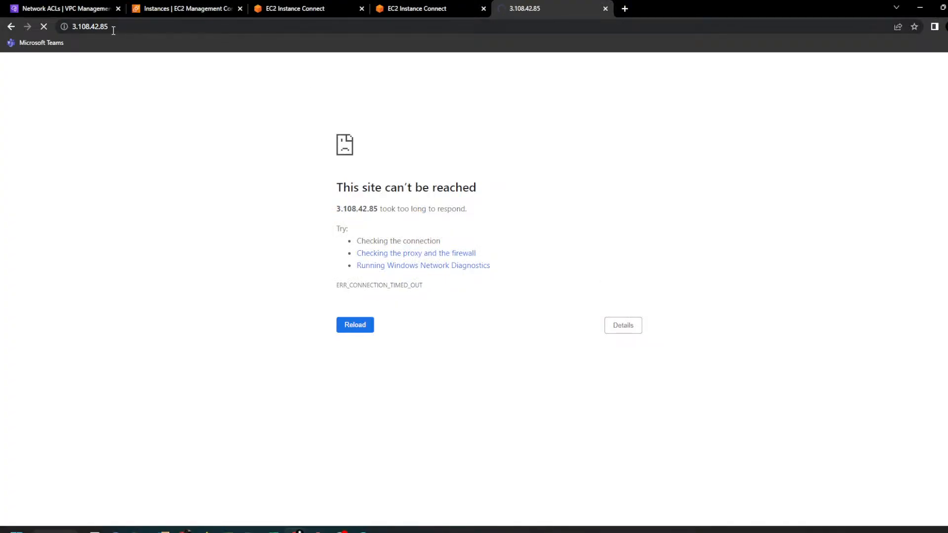
Step: Return to the VPC console in the browser and open MyNACL's outbound rules for editing
left_click(74, 15)
scroll(341, 351, "up", 3)
left_click(334, 290)
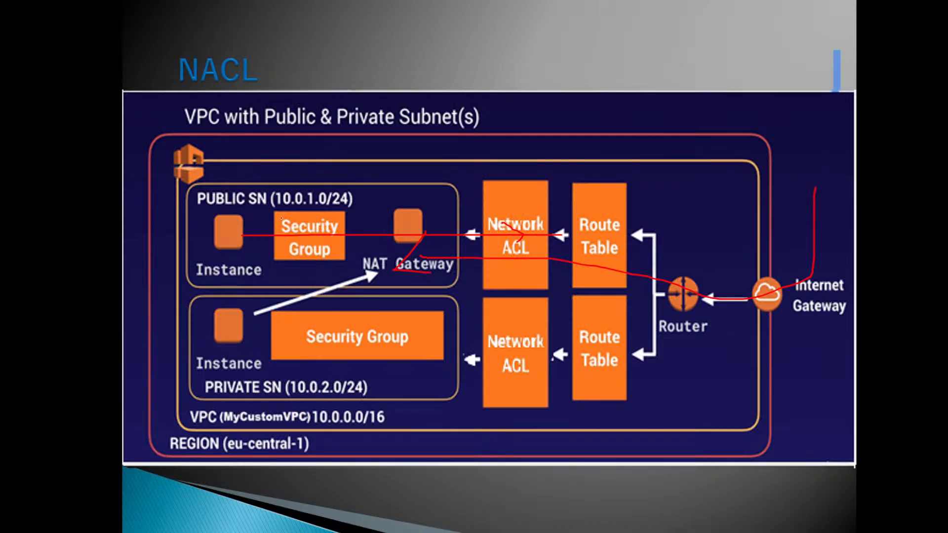
mouse_move(281, 218)
left_mouse_down()
mouse_move(487, 212)
mouse_move(473, 238)
left_mouse_up()
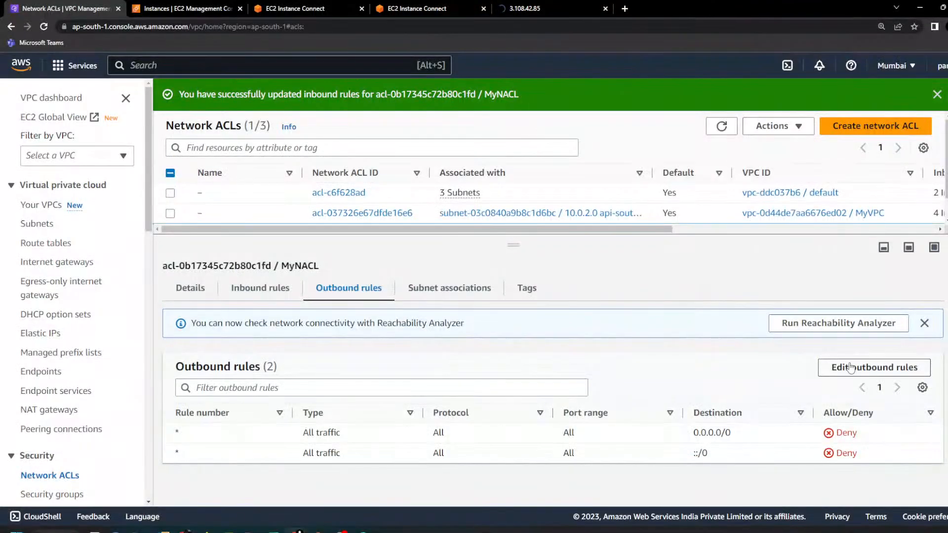
left_click(839, 368)
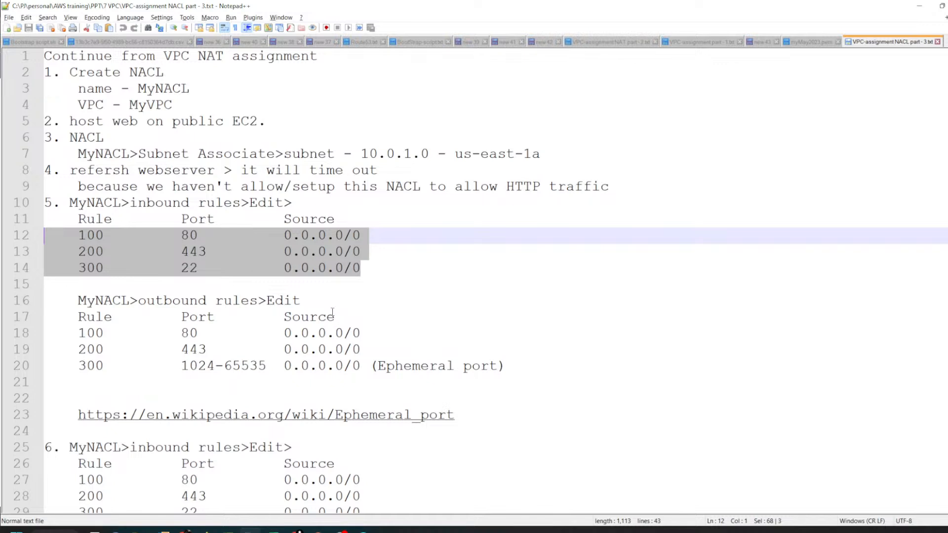
Step: Switch to the NACL notes in Notepad++ and highlight outbound rules 100, 200 and 300
scroll(332, 313, "down", 1)
left_click(335, 285)
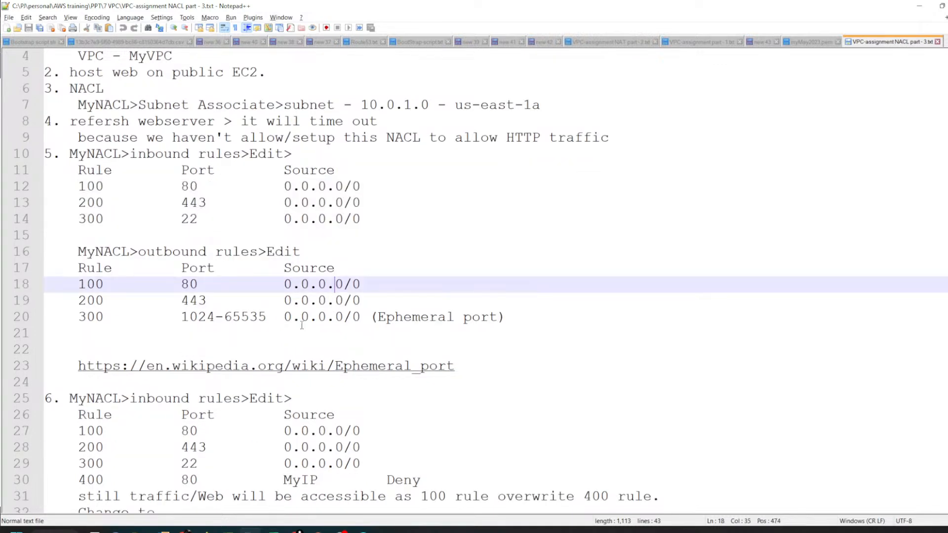
left_click_drag(9, 292, 335, 327)
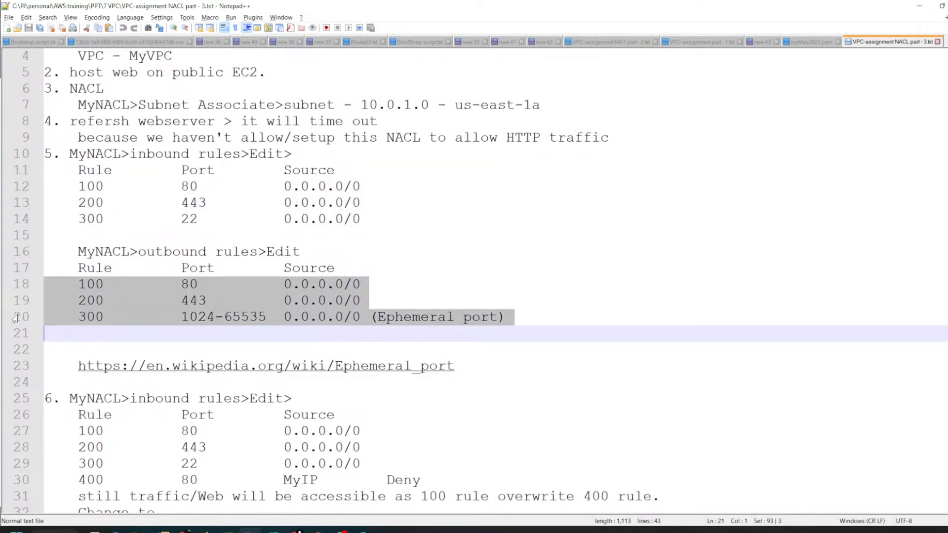
Step: Switch back to the browser and add three blank outbound rules to MyNACL
key("alt+Tab")
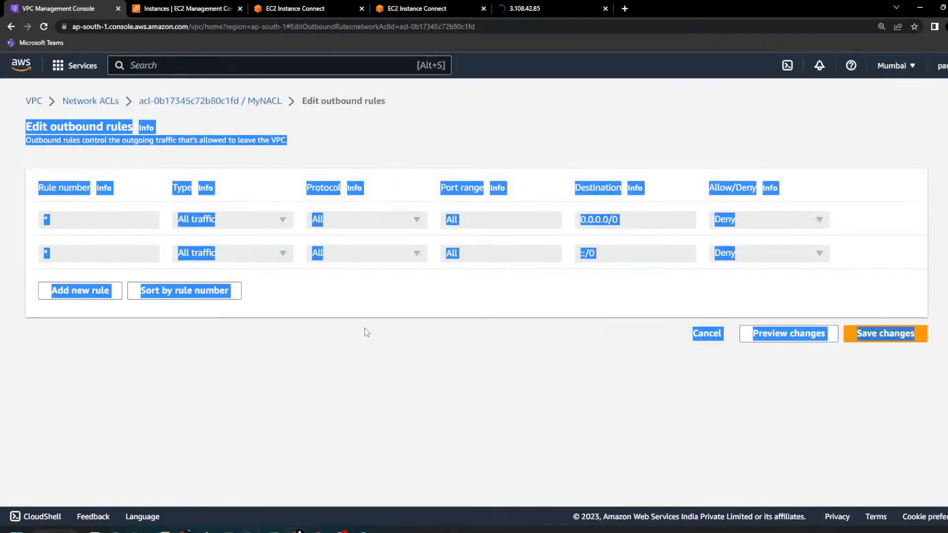
left_click(117, 269)
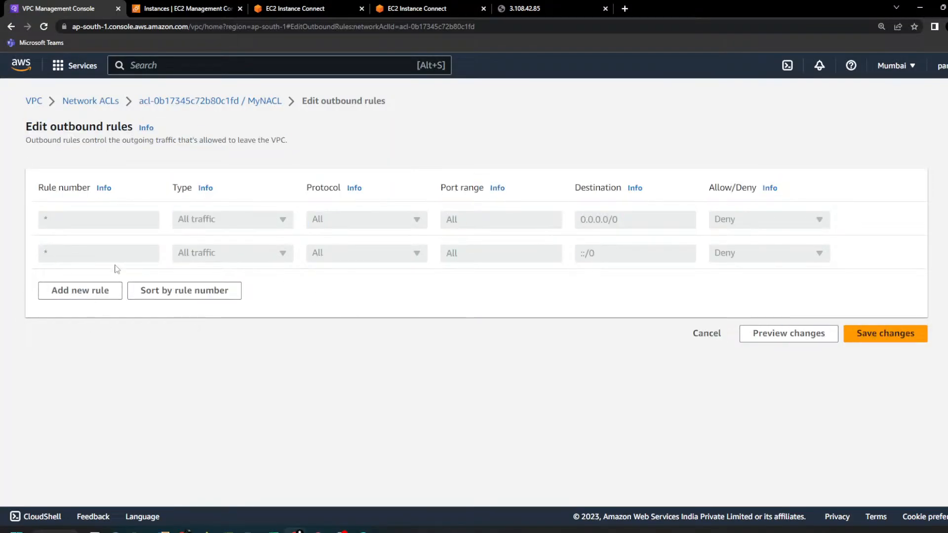
left_click(100, 295)
left_click(99, 324)
left_click(98, 357)
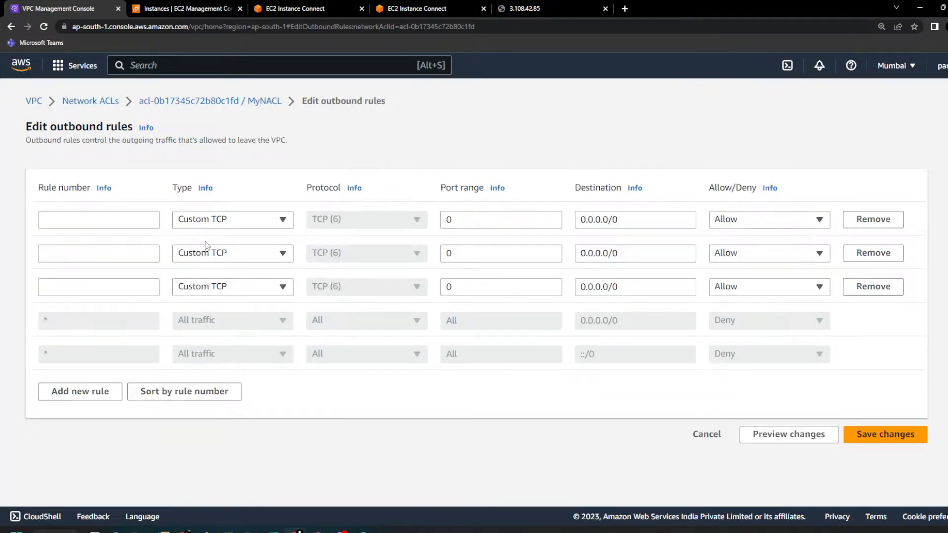
Step: Set the types of the three outbound rules to HTTP (80), HTTPS (443) and SSH (22), in that order
left_click(225, 225)
type("htt")
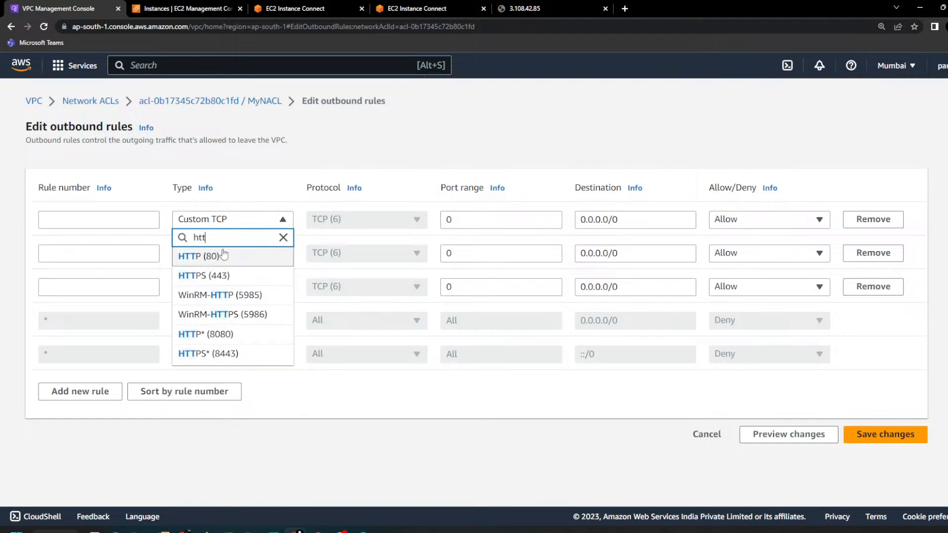
left_click(226, 255)
left_click(228, 253)
type("hht")
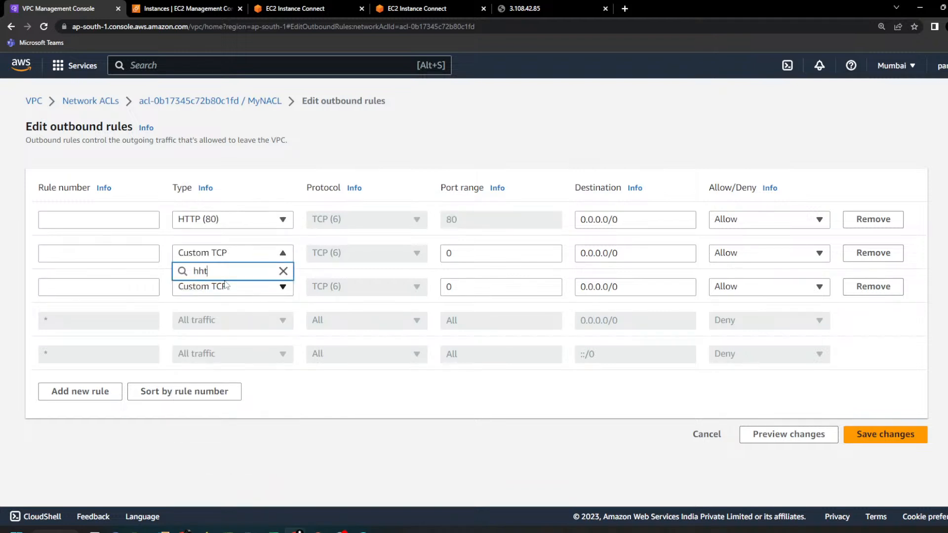
key("BackSpace")
key("BackSpace")
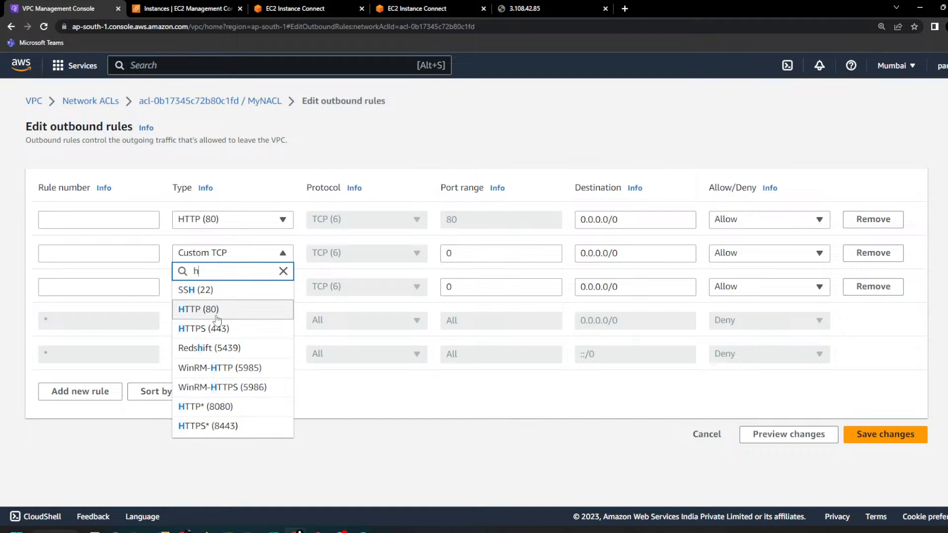
left_click(221, 328)
left_click(232, 287)
type("ss")
left_click(280, 324)
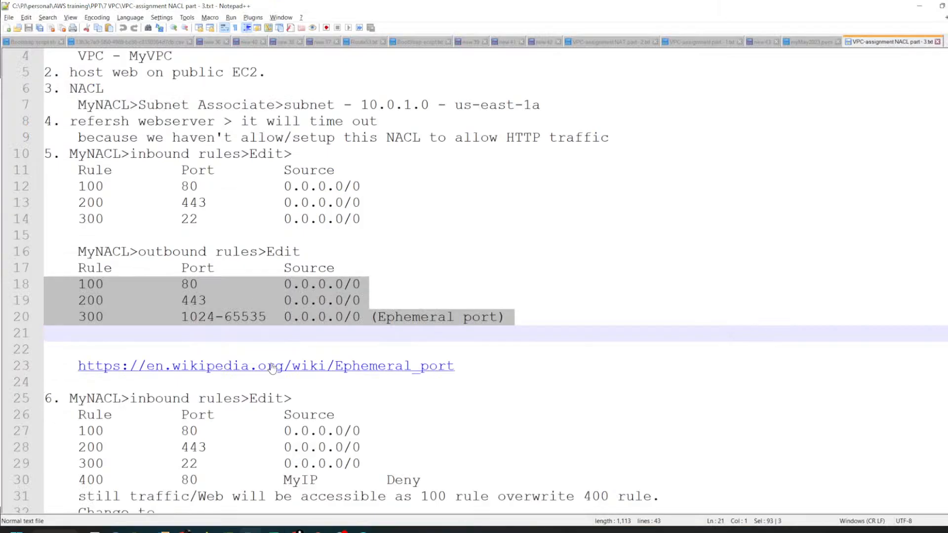
Step: Switch to the NACL notes in Notepad++ and copy the ephemeral port range 1024-65535
key("alt+Tab")
left_click(206, 331)
left_click_drag(182, 318, 266, 321)
key("ctrl+c")
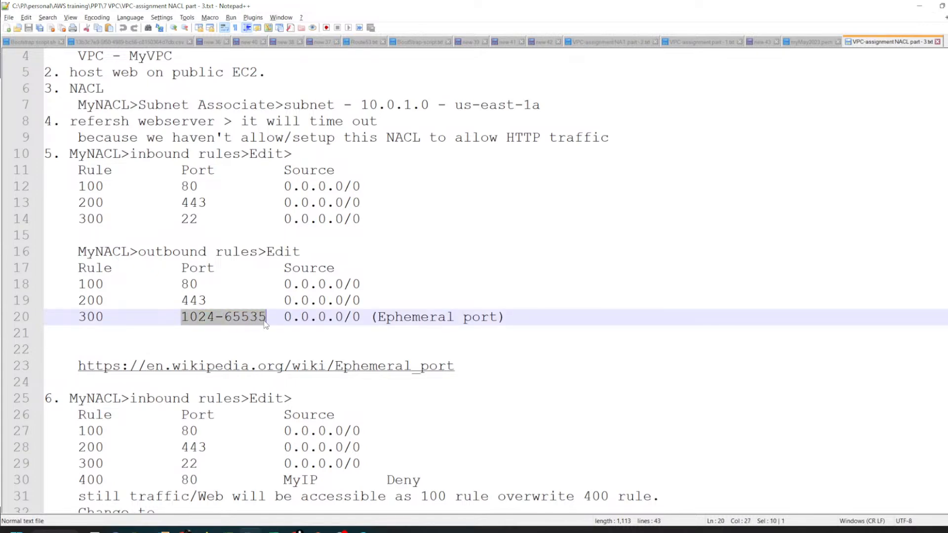
Step: In the browser, add a fourth outbound rule of type Custom TCP with port range 1024-65535
key("alt+Tab")
left_click(94, 390)
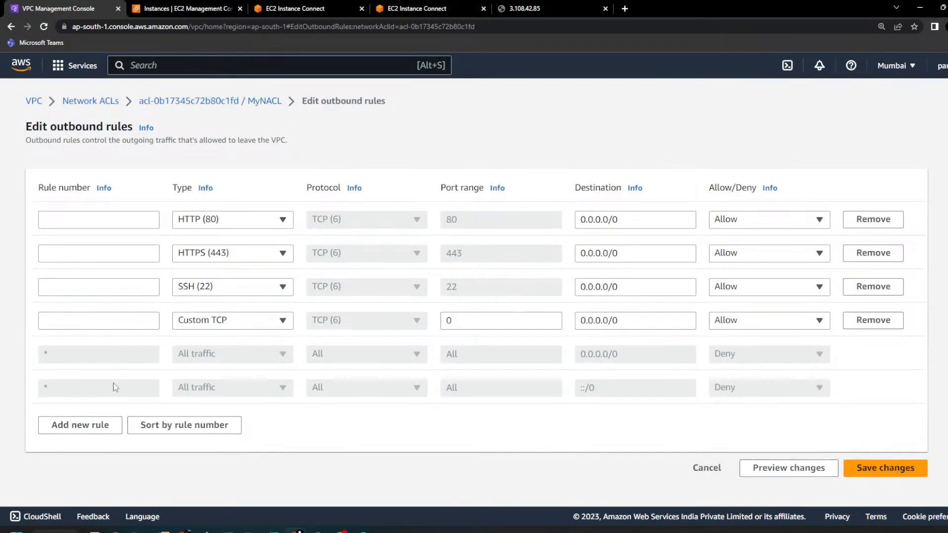
left_click(228, 321)
key("ctrl+v")
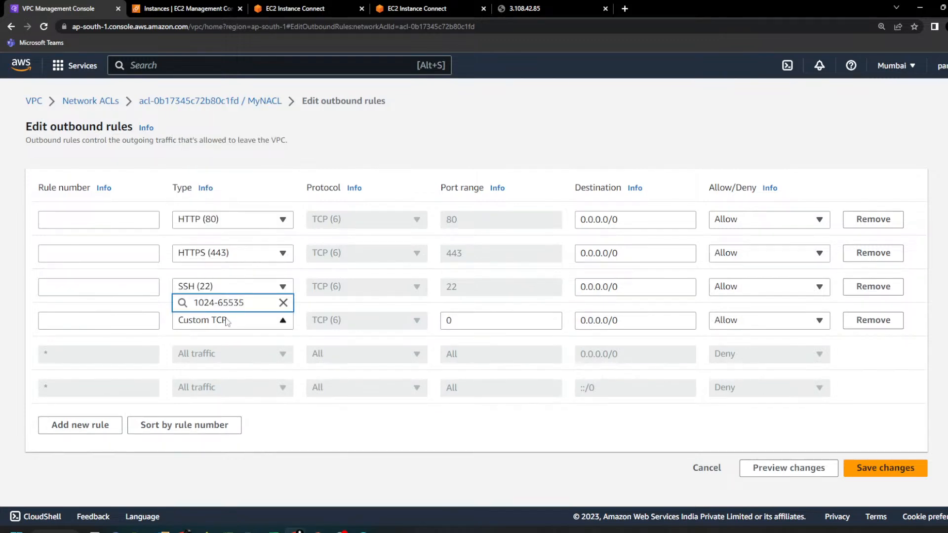
left_click(470, 321)
key("ctrl+v")
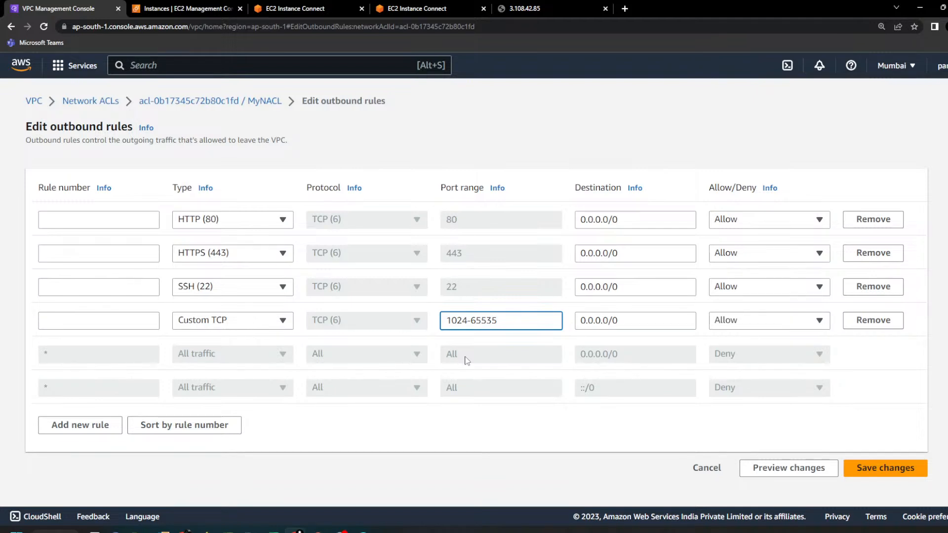
left_click(467, 360)
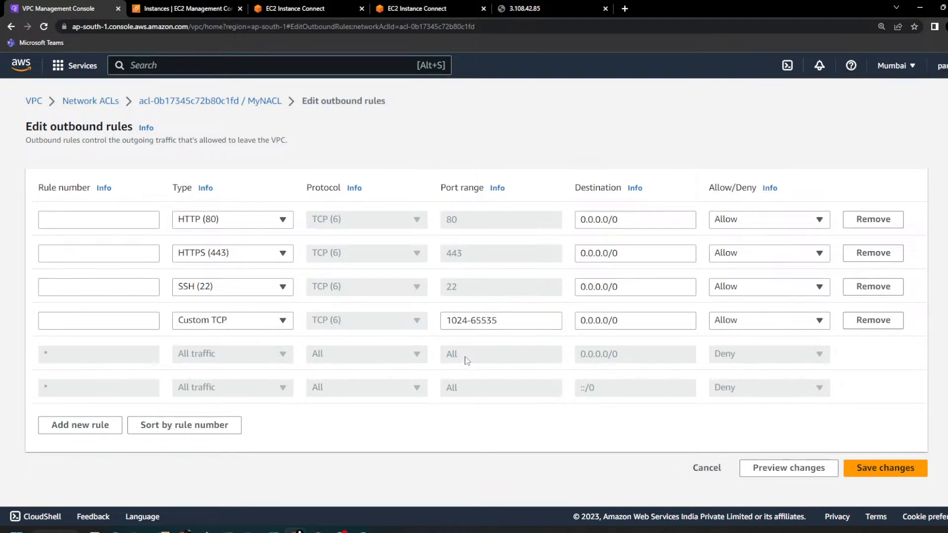
Step: Number the four outbound rules 100, 200, 300 and 400 from first to last and save the changes to MyNACL
left_click(153, 216)
type("100")
left_click(137, 247)
type("200")
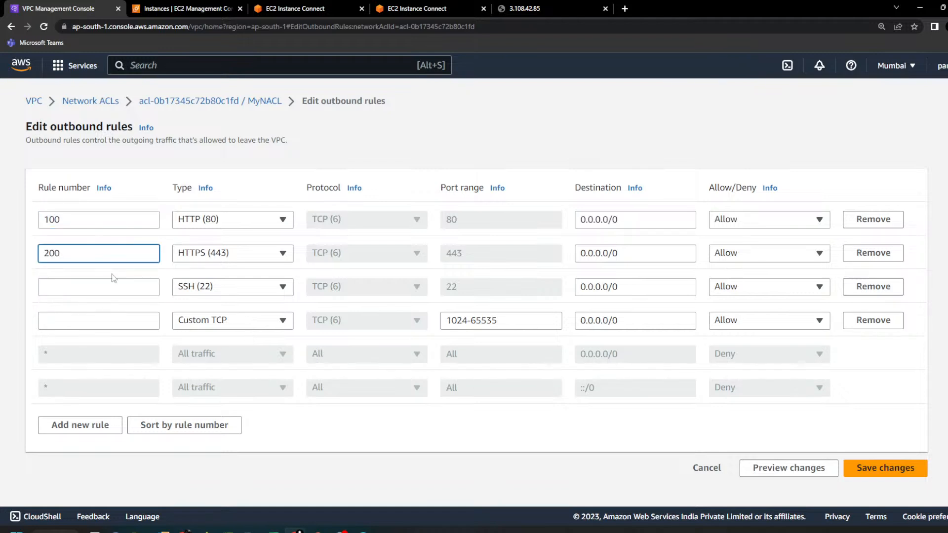
left_click(97, 290)
type("300")
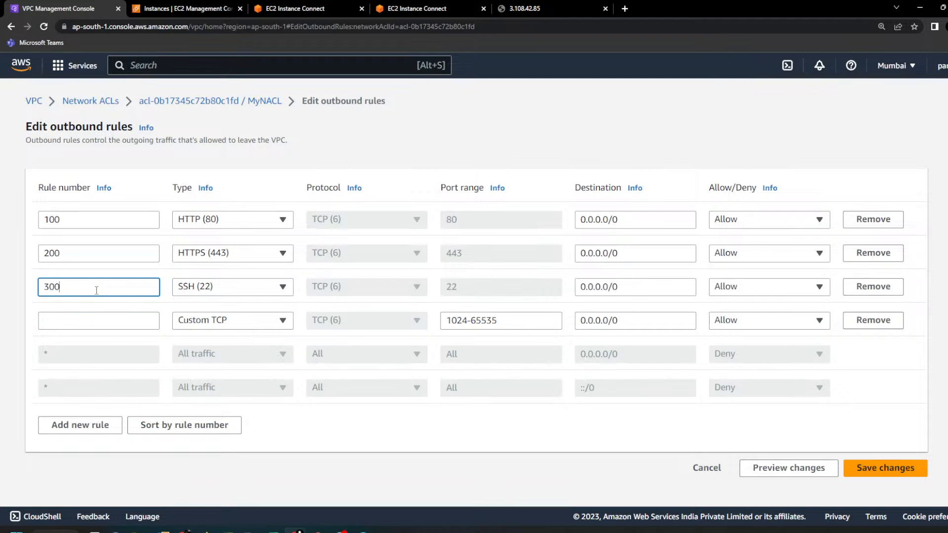
left_click(76, 323)
type("400")
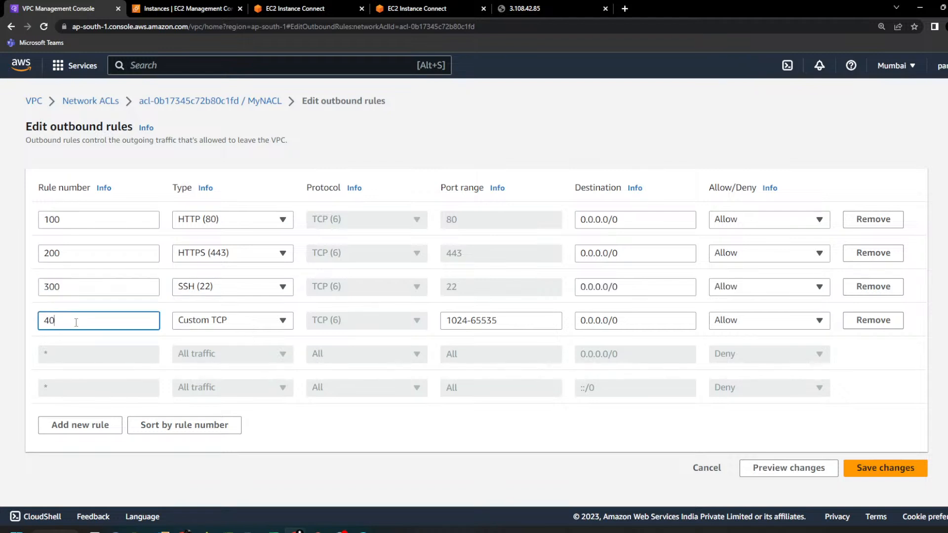
left_click(870, 472)
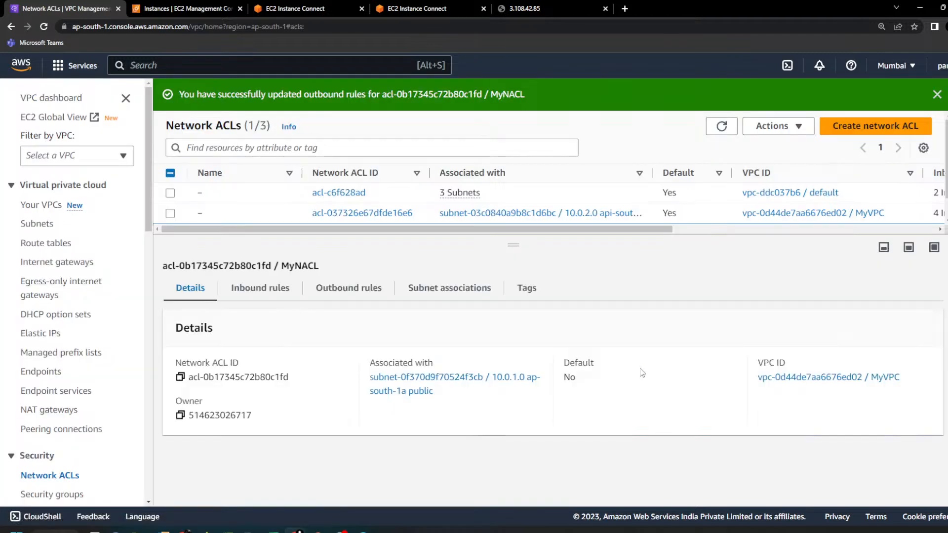
Step: Reload the hosted web page at 3.108.42.85 to test access with the new outbound rules
left_click(548, 6)
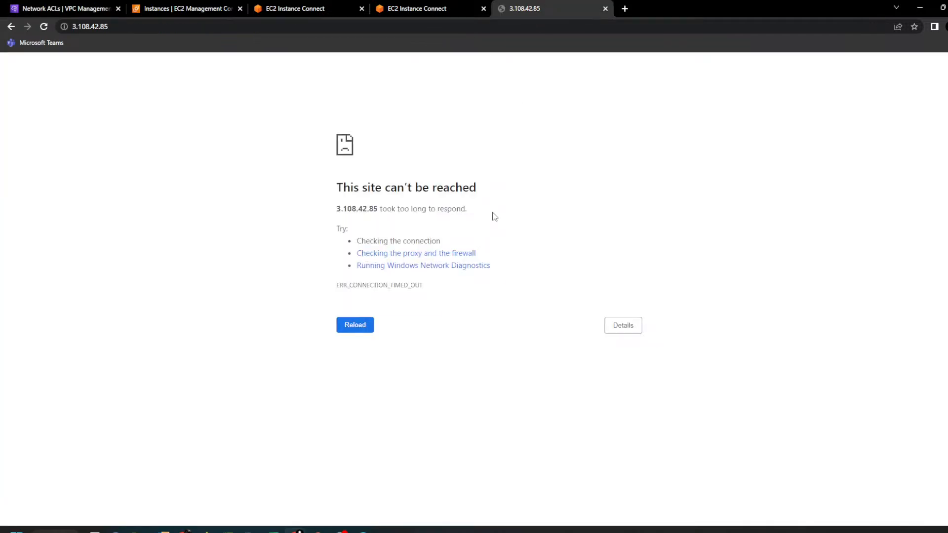
key("F5")
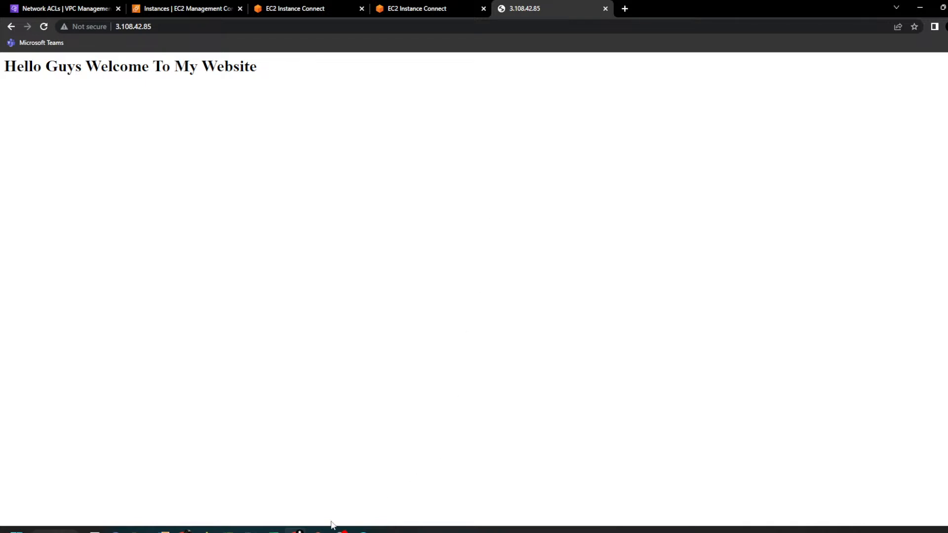
Step: Switch to the PowerPoint slide show and examine the annotated public and private subnet diagram on the NACL slide
mouse_move(326, 530)
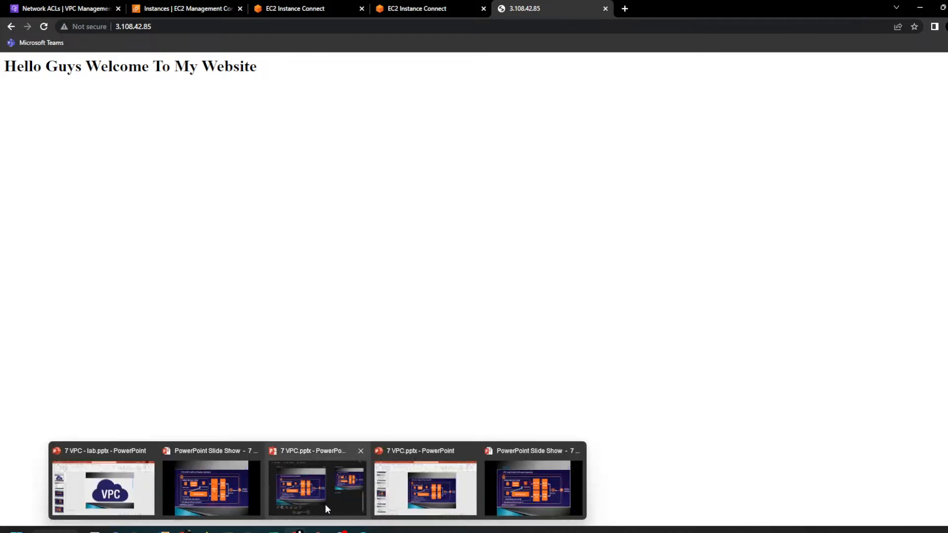
left_click(517, 496)
scroll(435, 347, "down", 3)
scroll(434, 347, "up", 2)
scroll(434, 348, "up", 1)
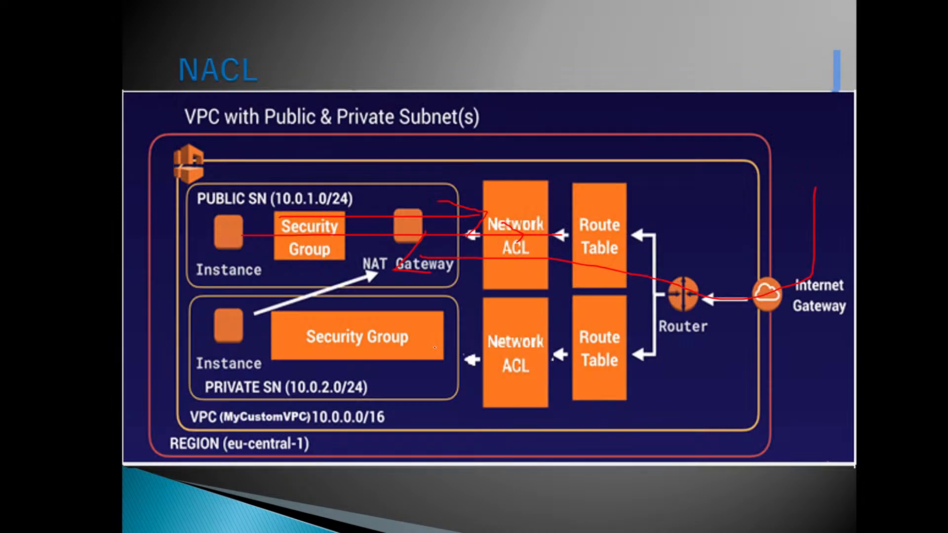
left_click_drag(167, 97, 323, 91)
Step: Switch to the NACL notes in Notepad++ and read the inbound rules listed under step 6
key("alt+Tab")
scroll(399, 148, "down", 5)
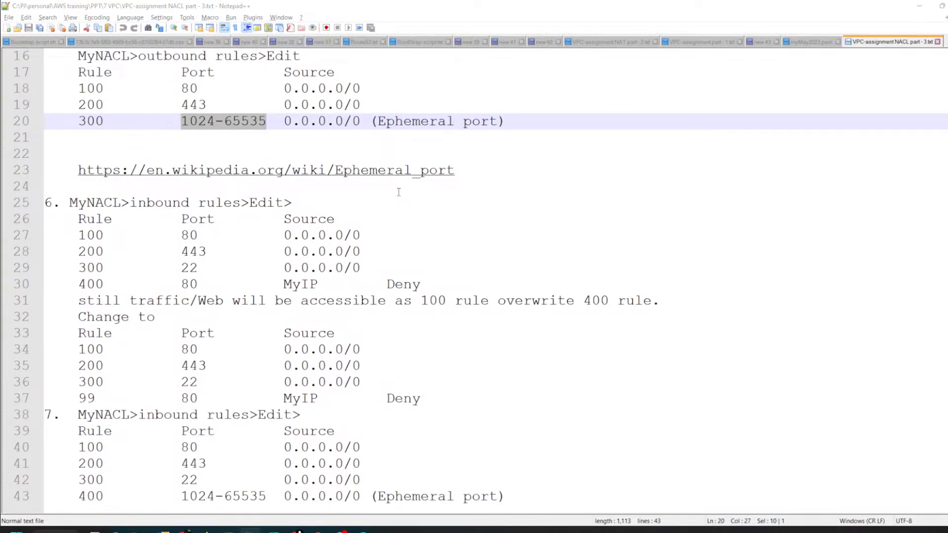
Step: Switch back to the Network ACLs page in the browser and enlarge the list area to reveal the MyNACL row
key("alt+Tab")
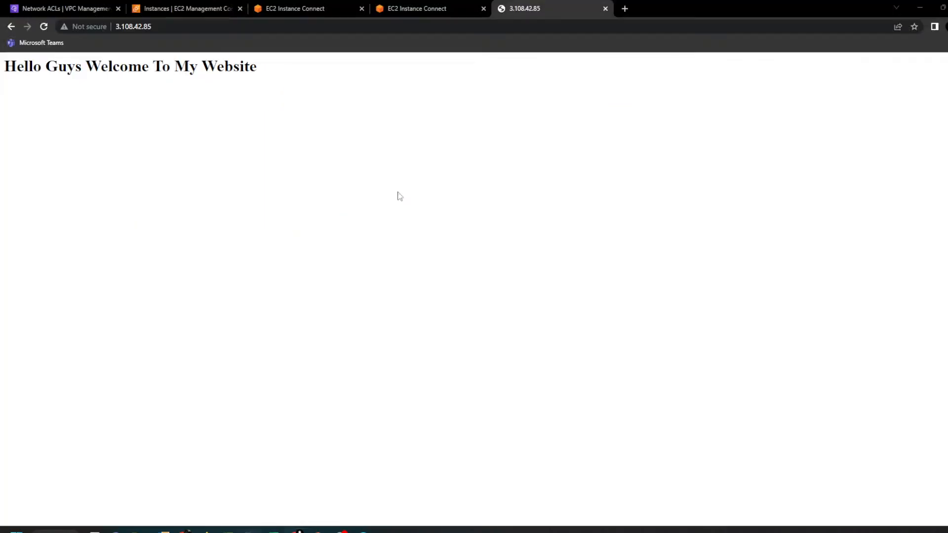
left_click(70, 8)
mouse_move(520, 244)
left_mouse_down()
mouse_move(530, 293)
mouse_move(530, 279)
left_mouse_up()
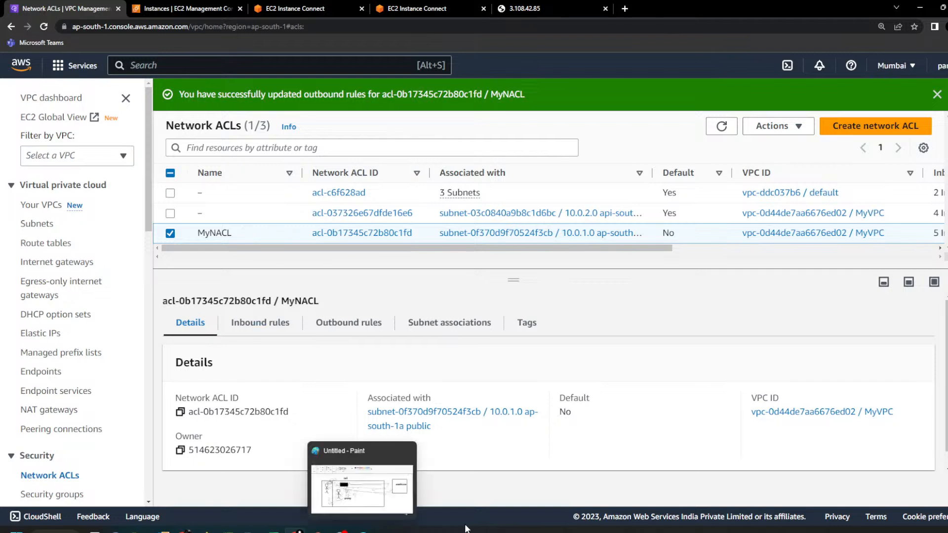
Step: Switch to the PowerPoint slide show and go back from the VPC Flow Logs slide to the shared Network ACL diagram
mouse_move(317, 531)
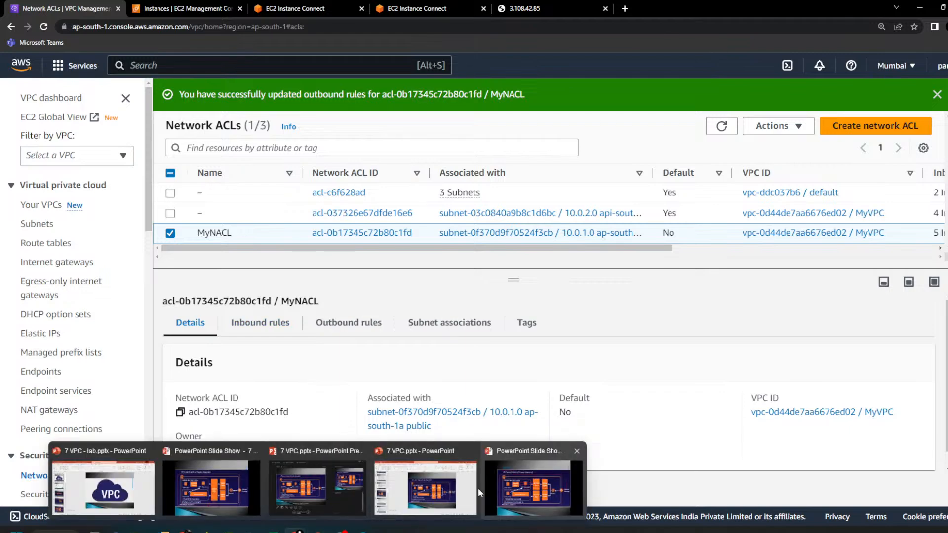
left_click(521, 489)
key("Right")
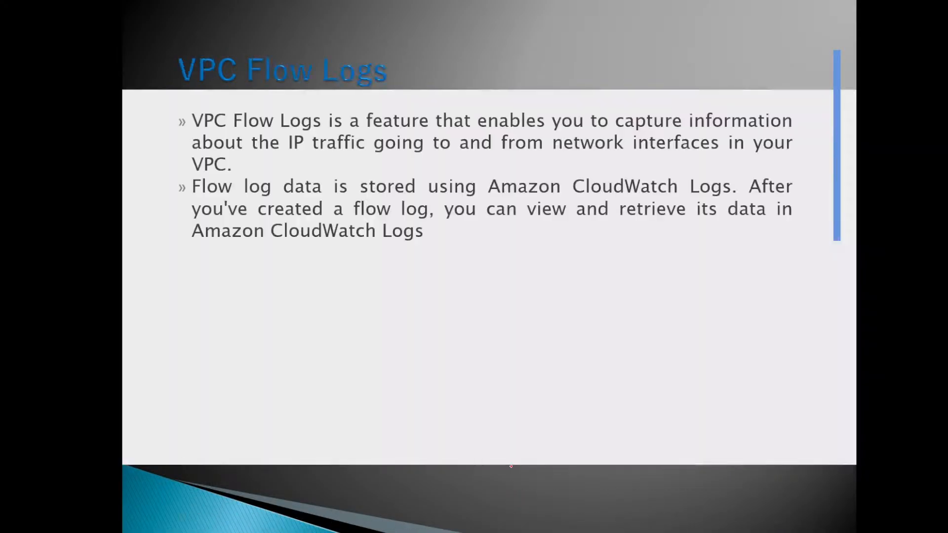
key("Left")
key("Left")
key("Left")
key("Left")
key("Left")
key("Left")
key("Left")
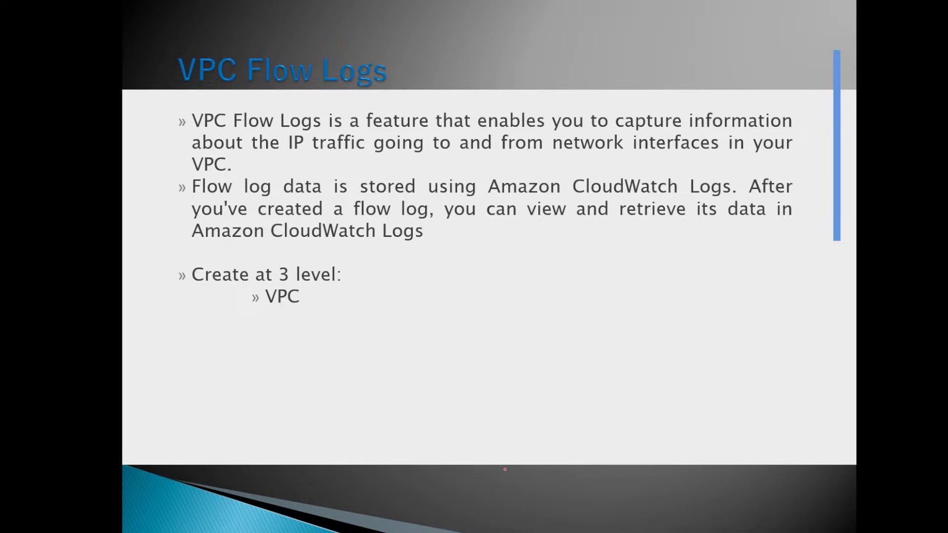
key("Left")
key("Left")
key("Left")
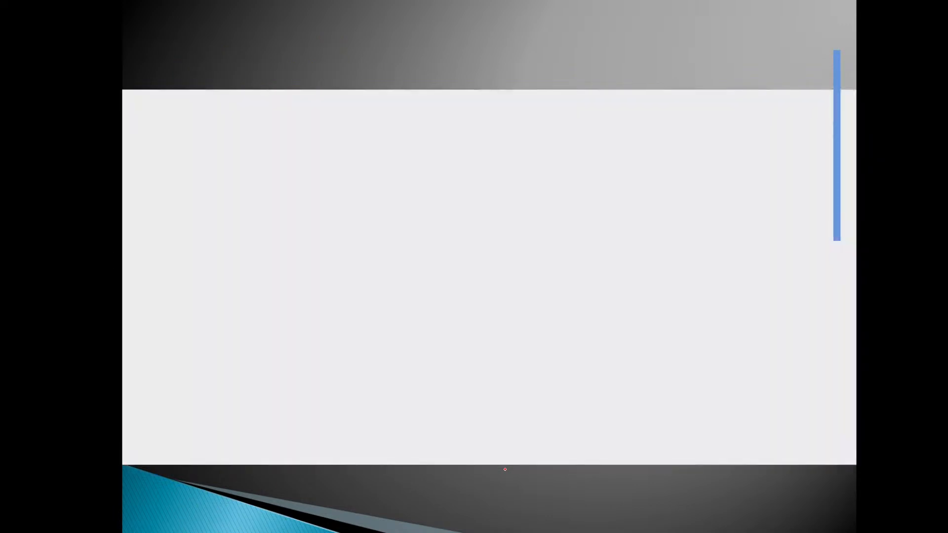
key("Right")
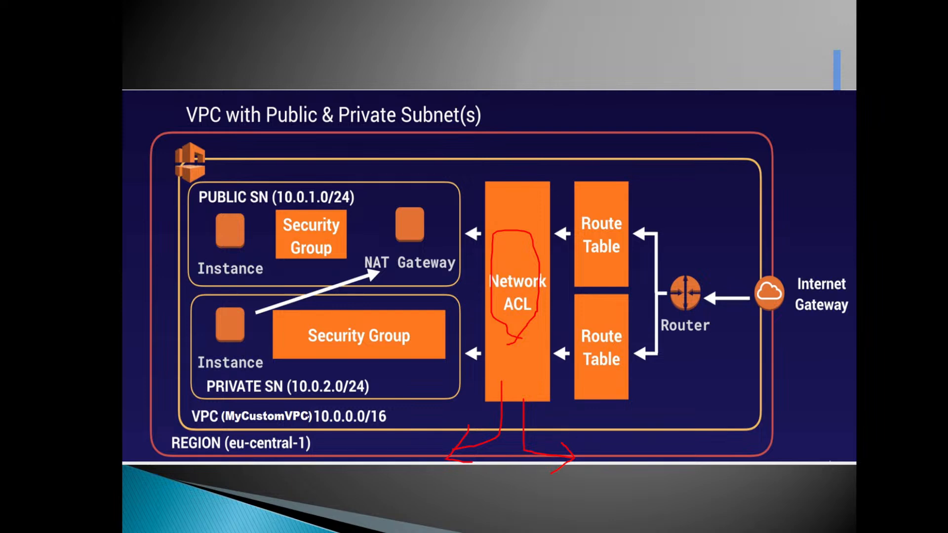
Step: Review the NACL bullet slides covering default and custom ACLs, subnet associations, rule order and IP address blocking
key("Right")
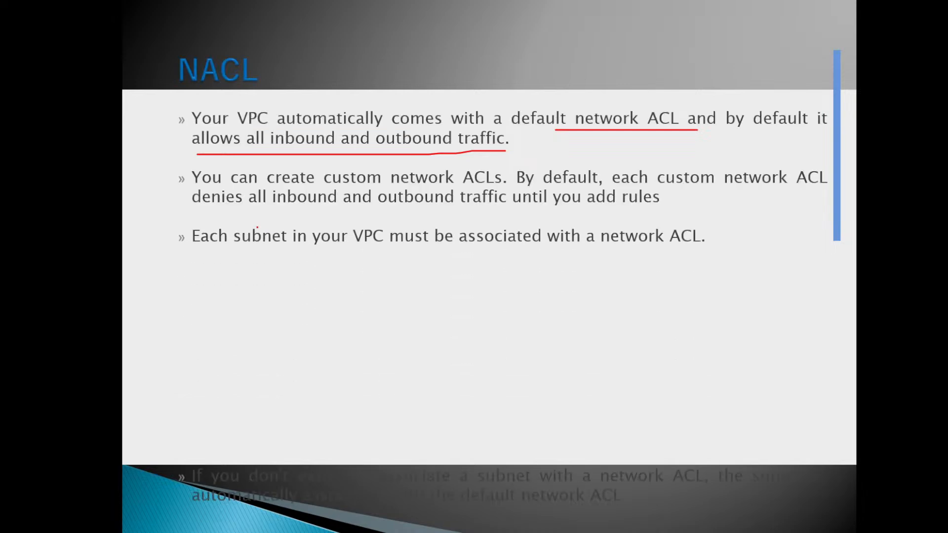
key("Right")
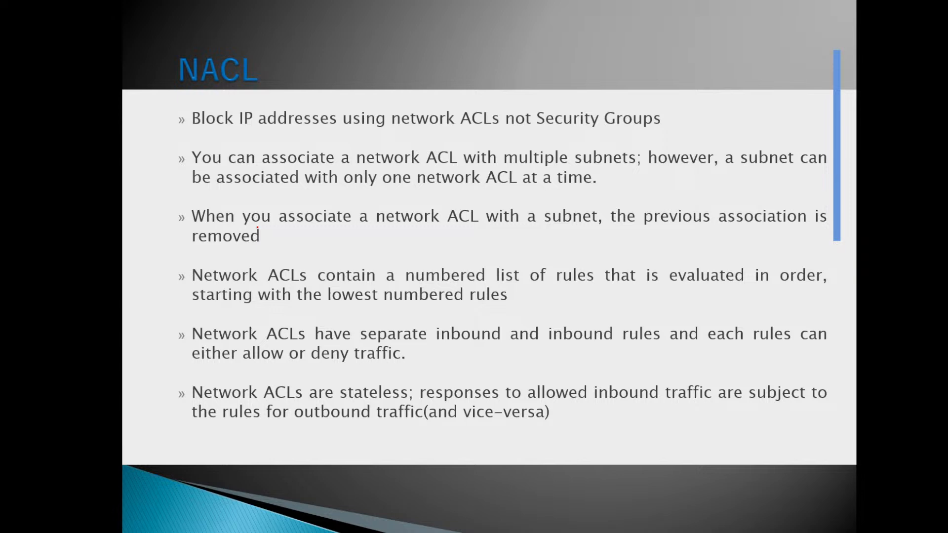
key("Left")
key("Left")
key("Left")
key("Left")
key("Left")
key("Left")
key("Left")
key("Left")
key("Right")
key("Right")
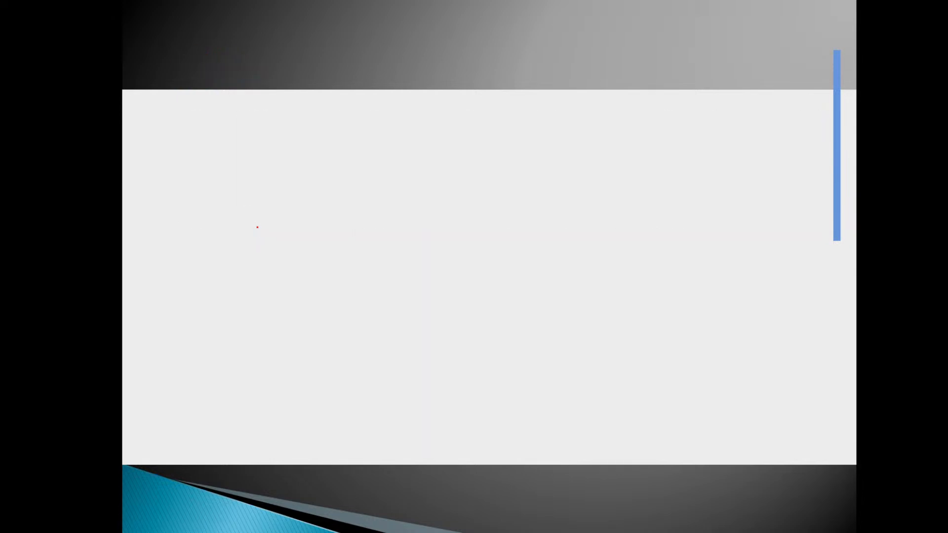
Step: Highlight the step 6 text "inbound rules>Edit>" in the Notepad++ notes and return to the Network ACLs page in the browser
key("alt+Tab")
left_click_drag(129, 203, 307, 205)
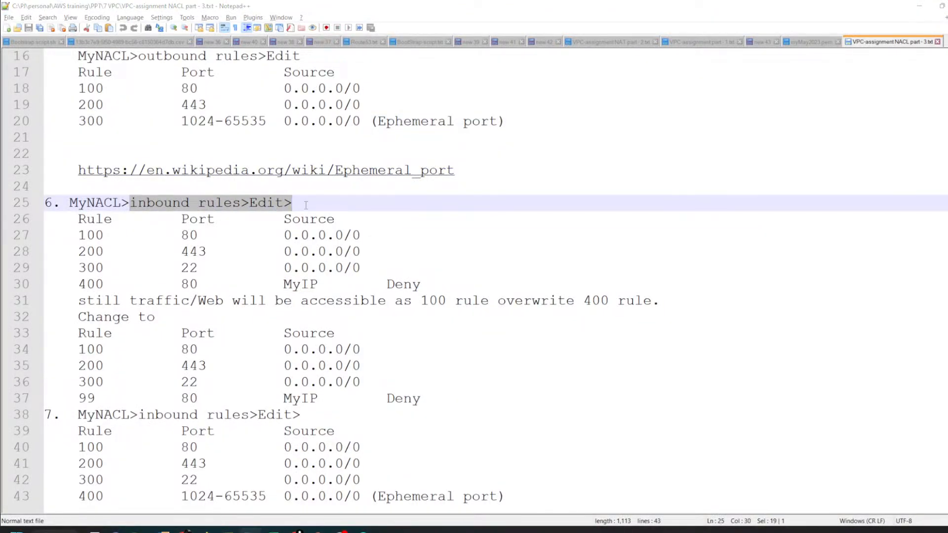
key("alt+Tab")
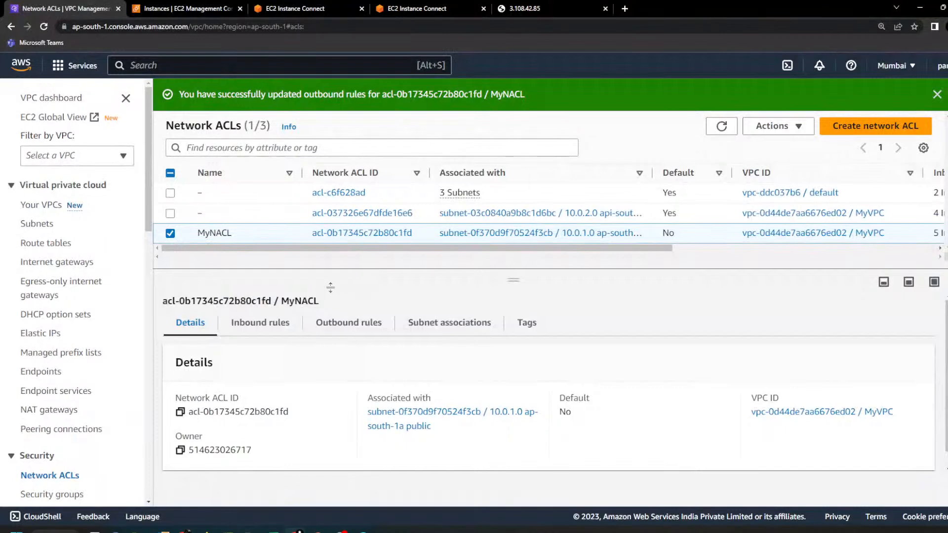
Step: Open the security group creation form, examine the settings of an added inbound rule and the outbound rule, and cancel the form
scroll(76, 336, "down", 4)
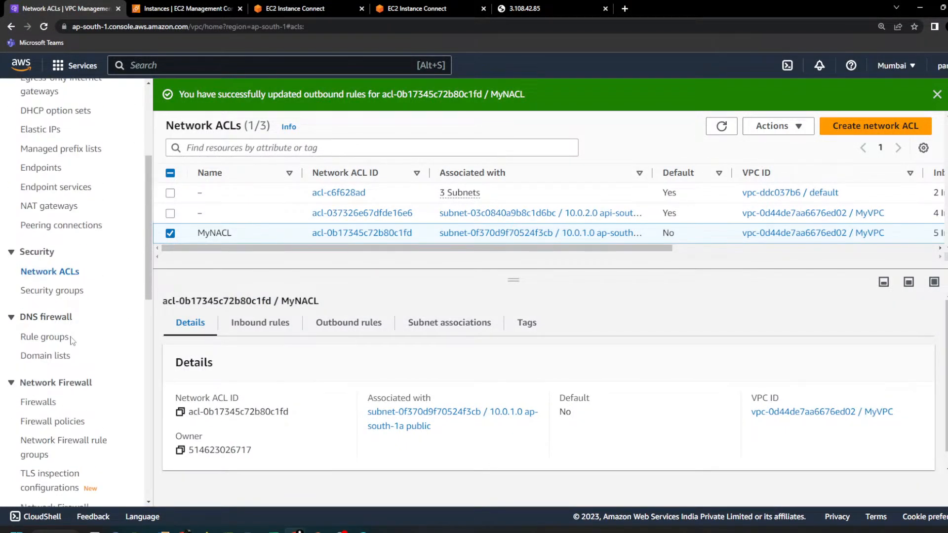
scroll(54, 395, "down", 2)
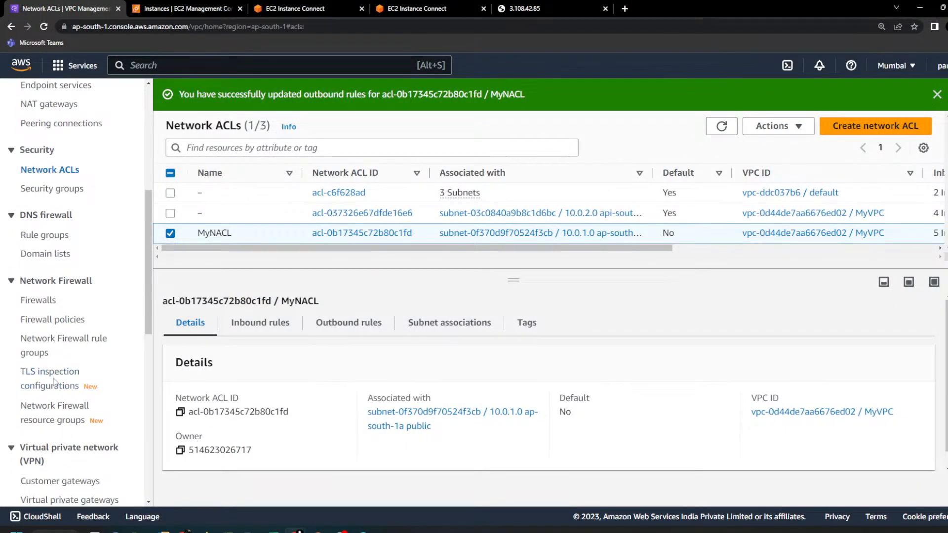
scroll(54, 383, "up", 5)
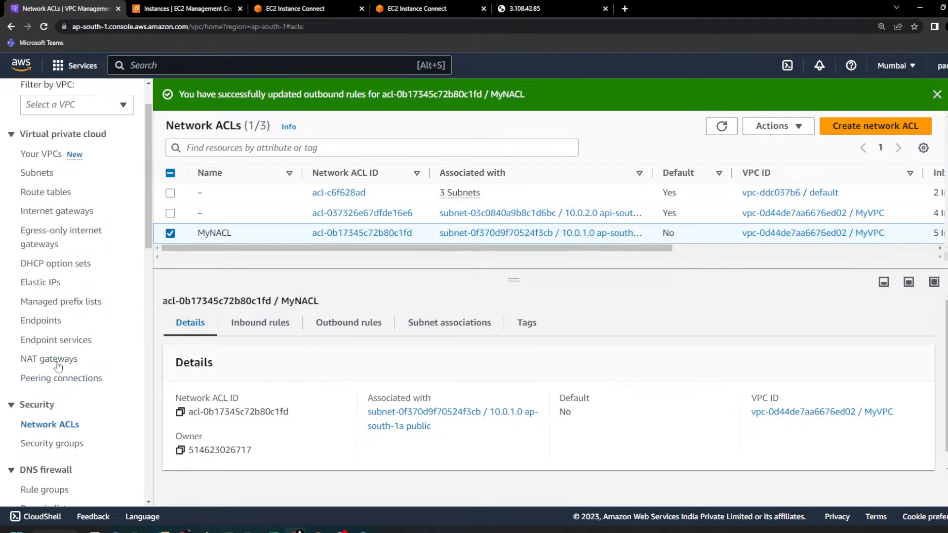
left_click(68, 448)
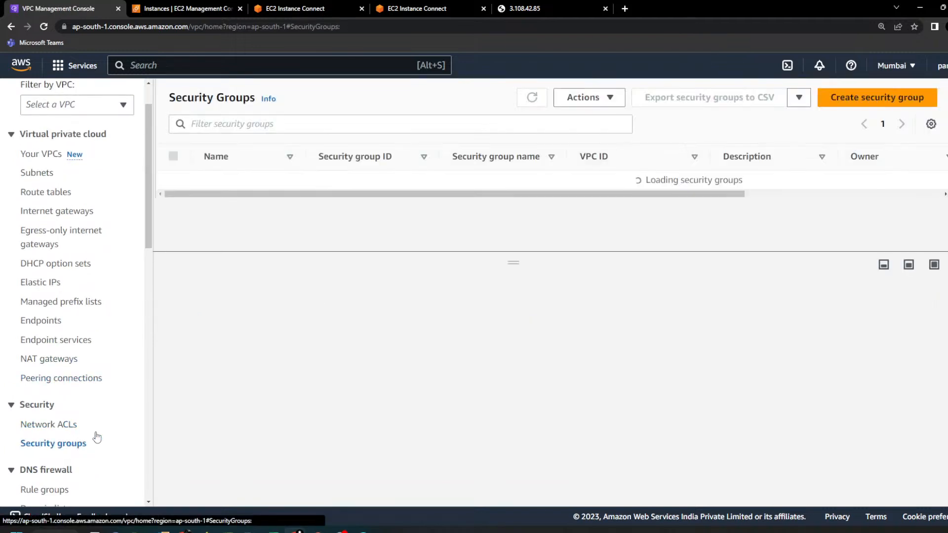
left_click(869, 97)
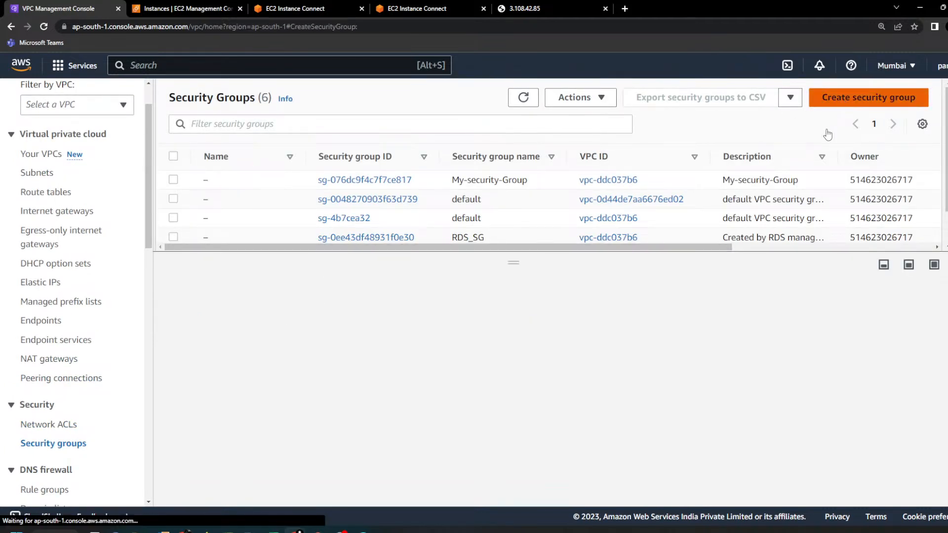
scroll(378, 340, "down", 4)
left_click(71, 289)
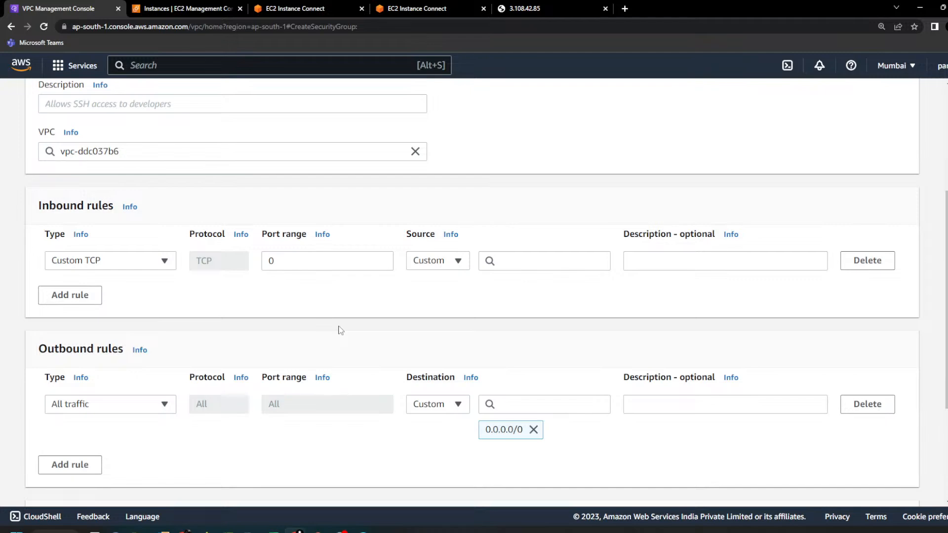
scroll(341, 332, "down", 3)
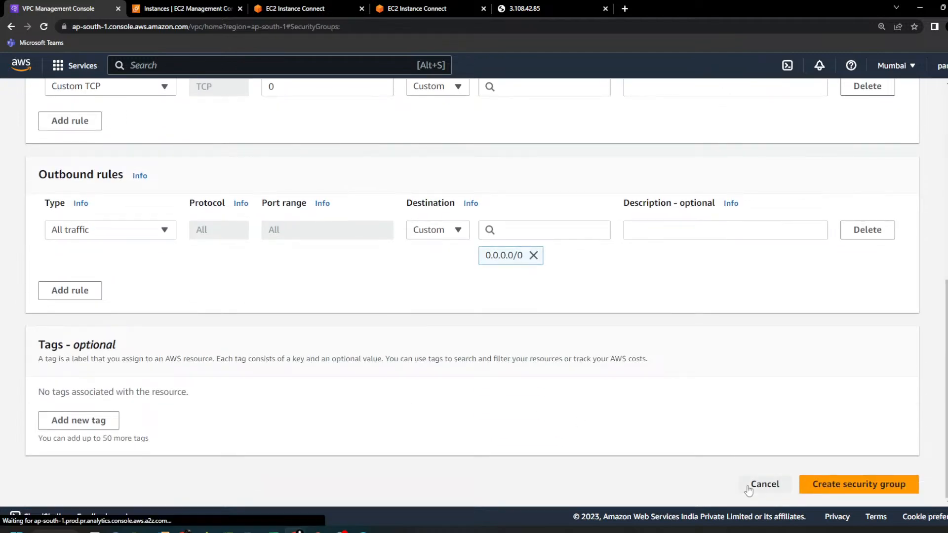
left_click(750, 487)
Step: Return to the network ACLs, open MyNACL's inbound rules for editing, and check the Allow/Deny choices of rule 100
scroll(124, 387, "down", 1)
left_click(56, 425)
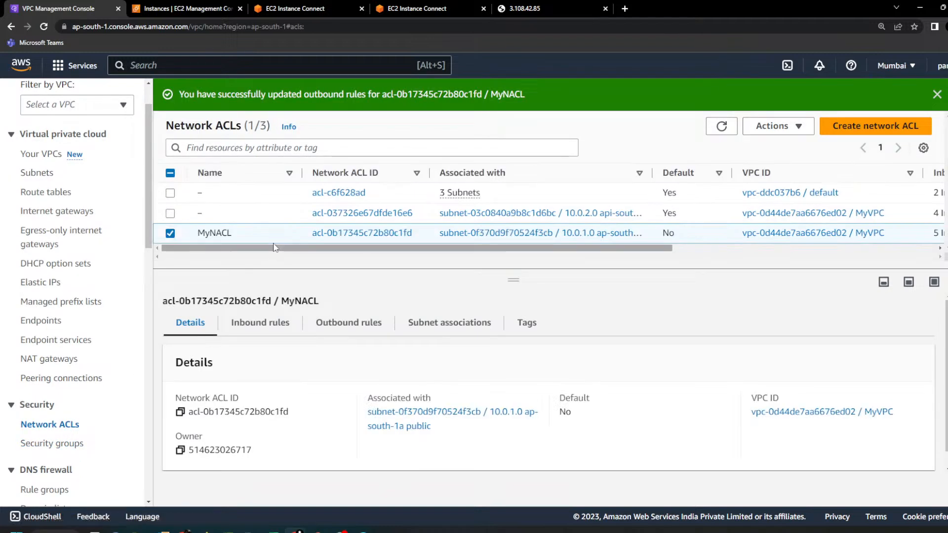
left_click(277, 330)
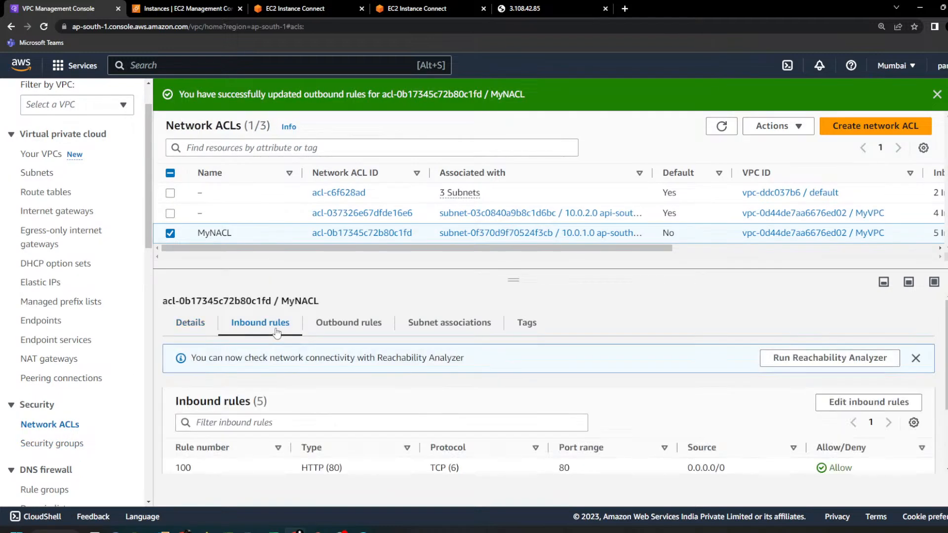
left_click(852, 404)
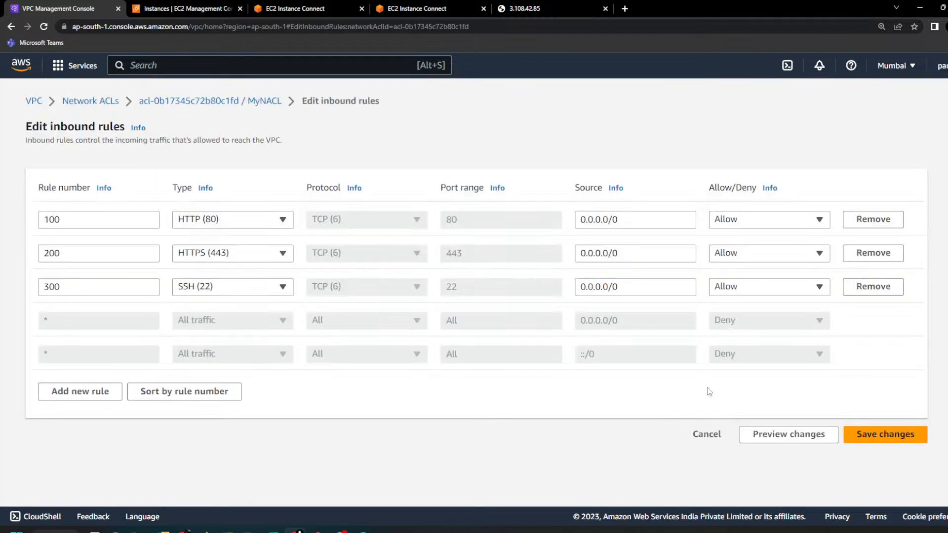
left_click(781, 222)
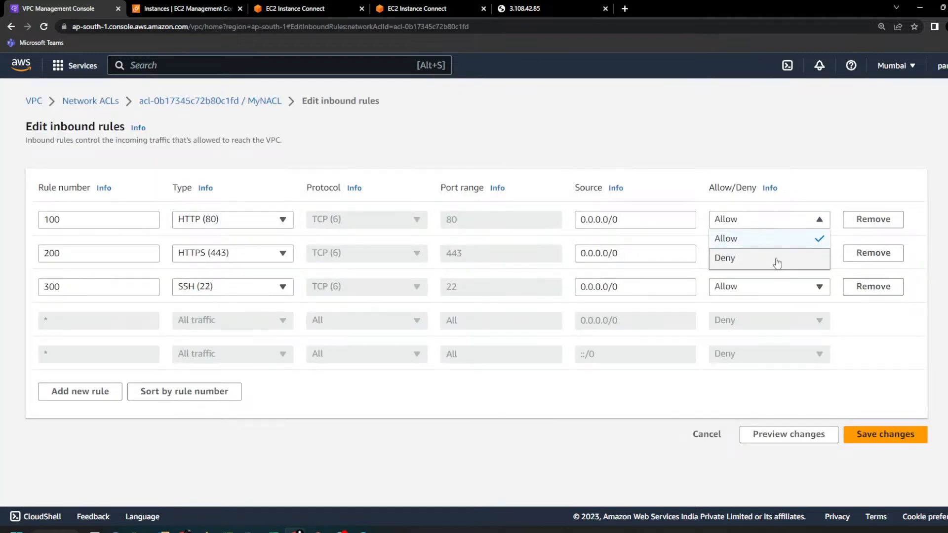
left_click(873, 363)
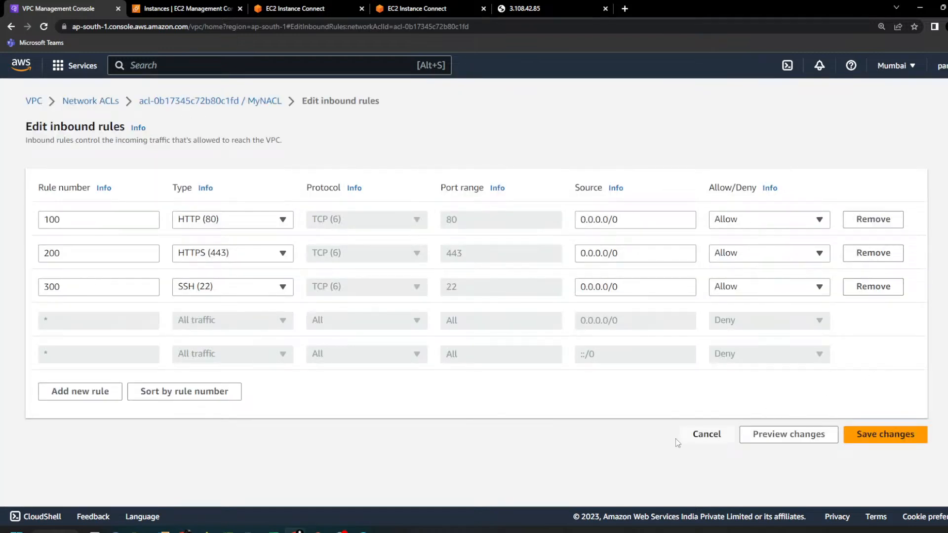
Step: Add an inbound rule numbered 400 of type HTTP (80) to MyNACL and clear its source
left_click(74, 393)
left_click(120, 321)
type("400")
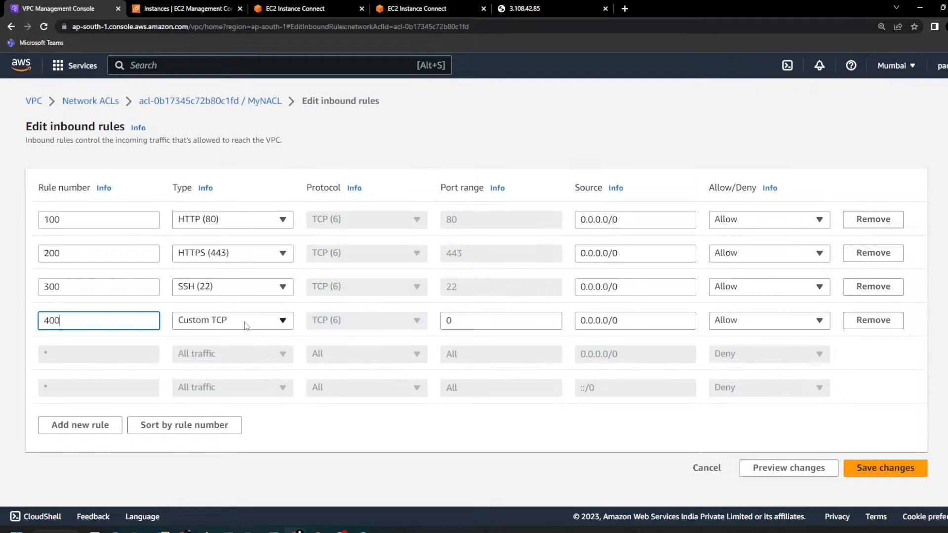
left_click(247, 324)
type("http")
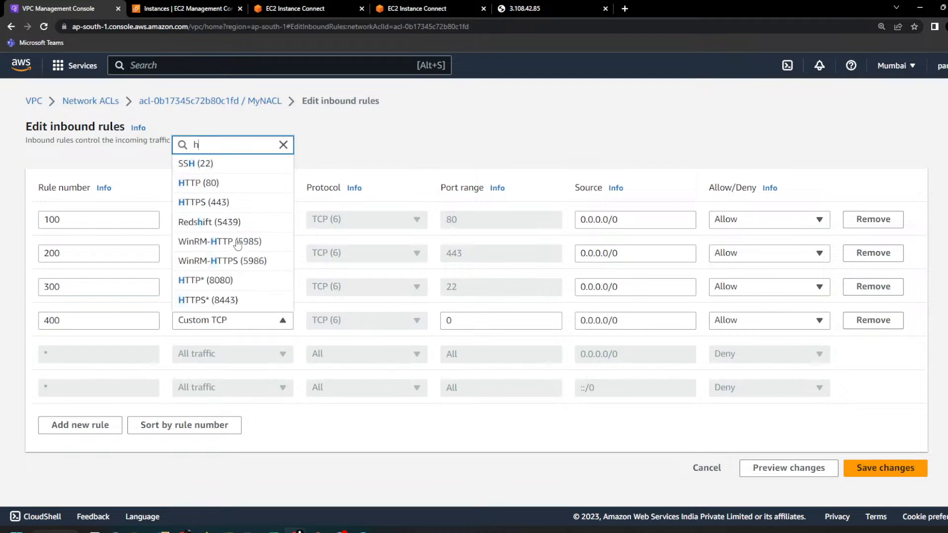
left_click(218, 208)
left_click(665, 321)
left_click_drag(617, 320, 546, 326)
key("BackSpace")
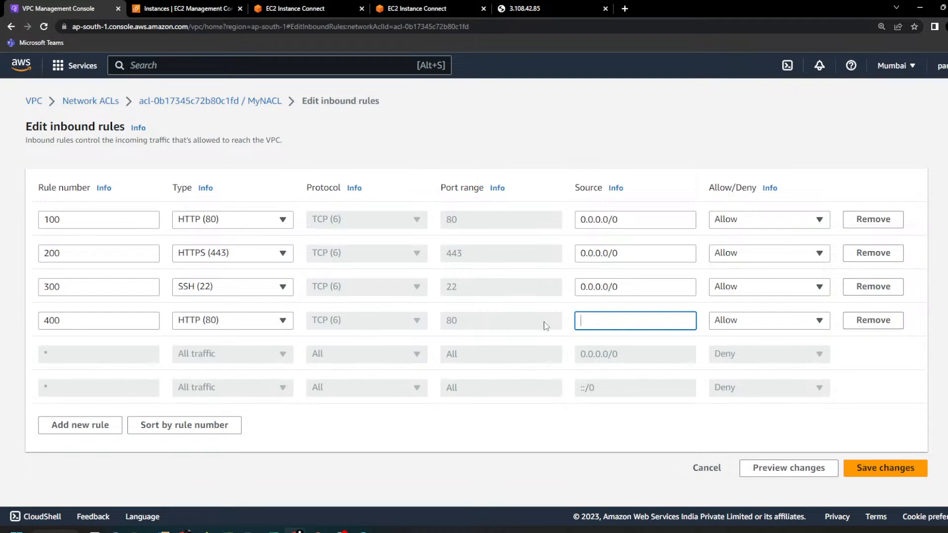
Step: Search the web for "my ip" in a separate tab, copy the public IPv4 address from whatismyipaddress.com, and close the tab
left_click(624, 9)
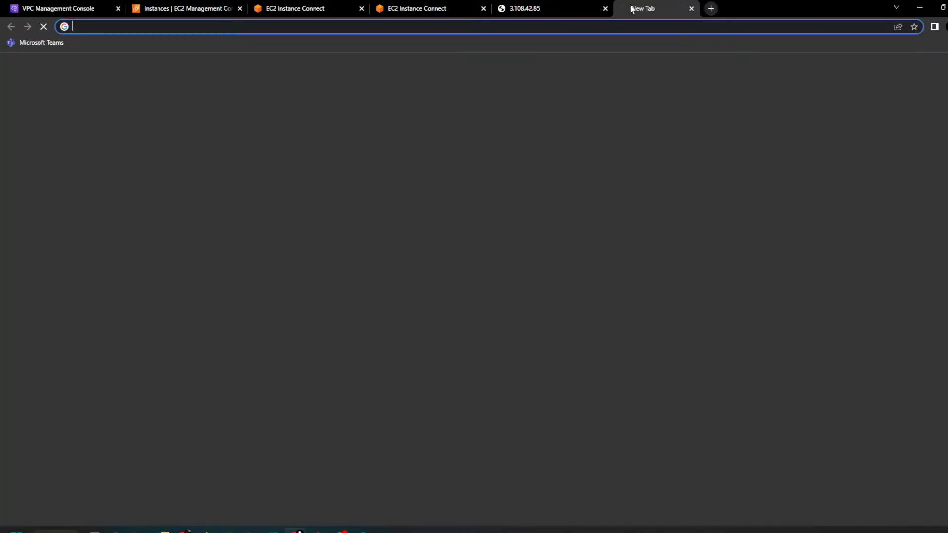
type("my ip")
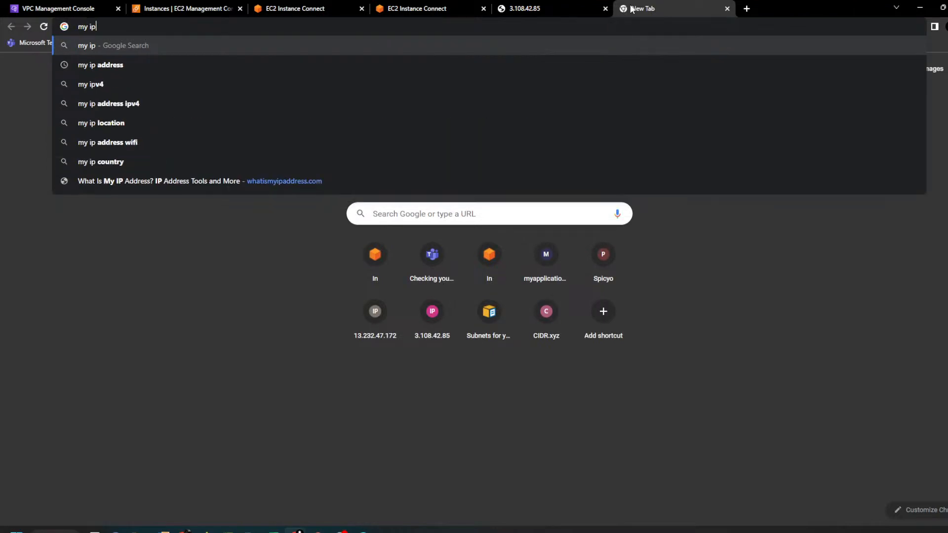
key("Return")
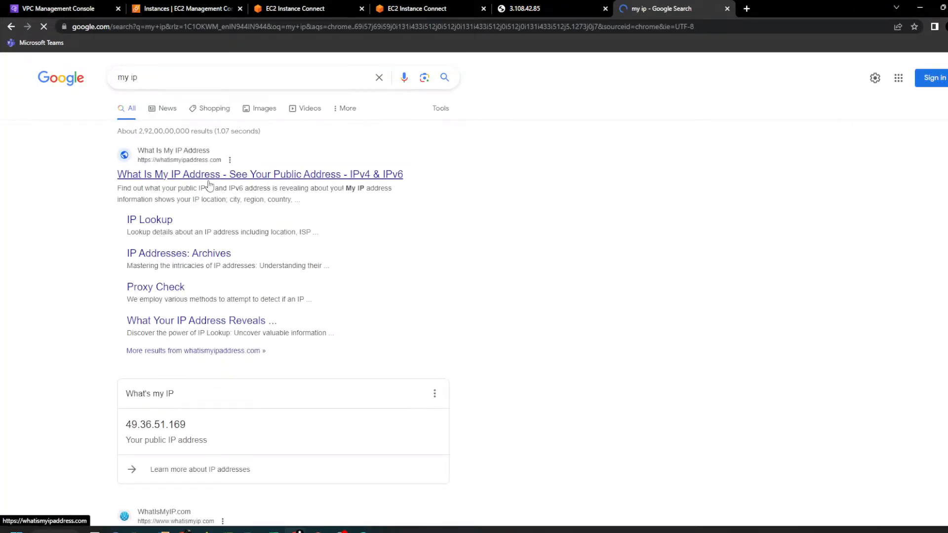
left_click(207, 183)
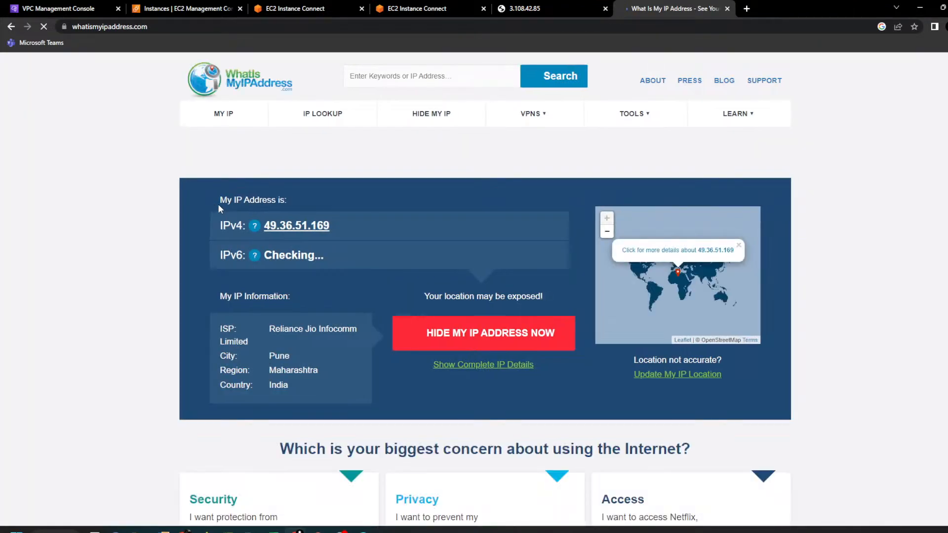
left_click_drag(345, 232, 264, 227)
key("ctrl+c")
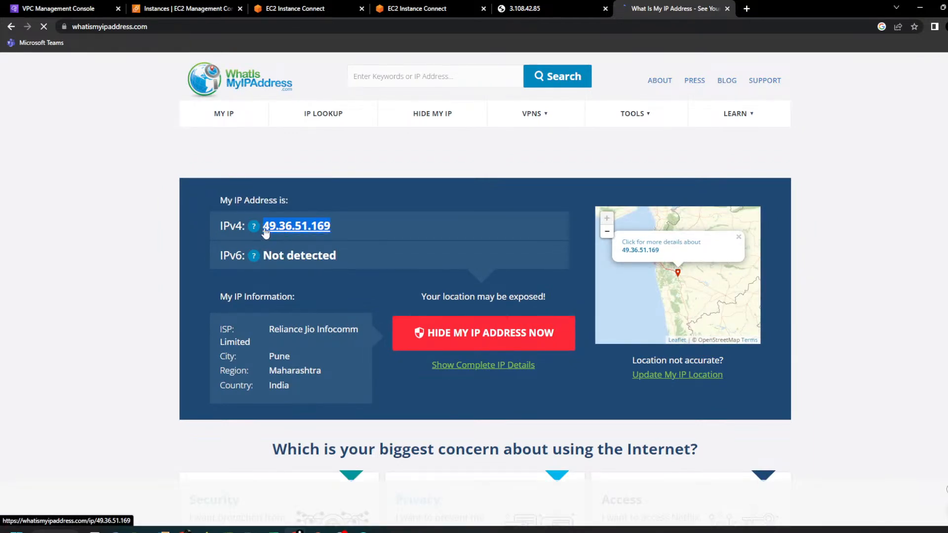
key("ctrl+w")
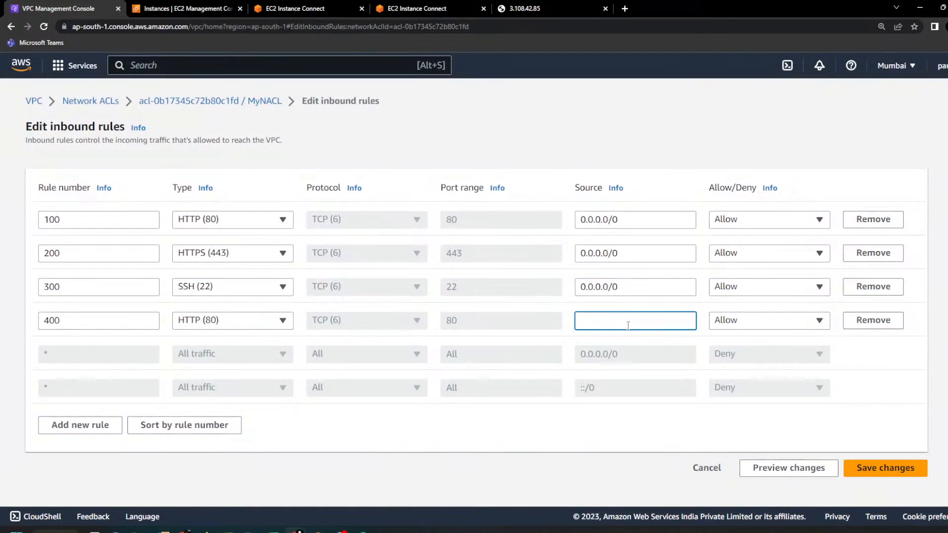
Step: Set rule 400's source to the copied public IP with a /32 suffix, set it to Deny, and save the changes
key("ctrl+v")
type("/32")
left_click(749, 321)
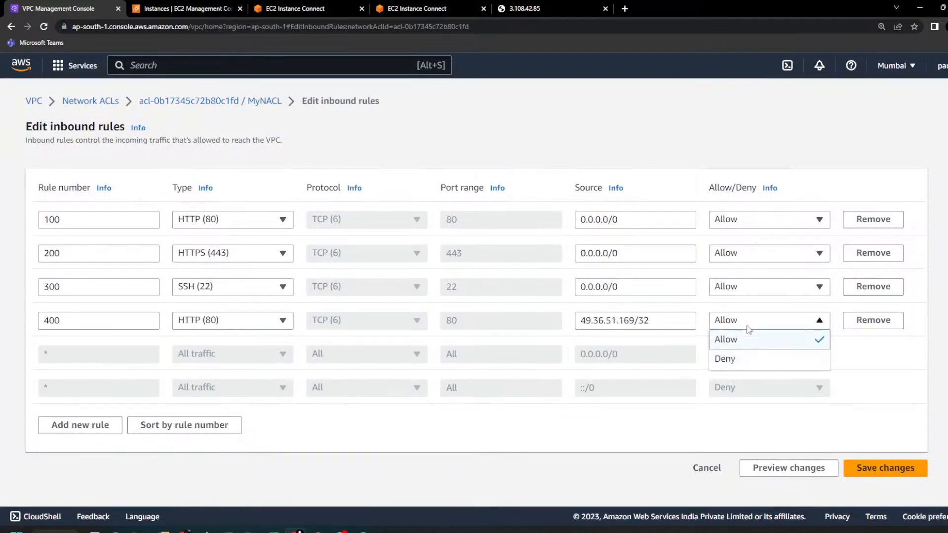
left_click(756, 359)
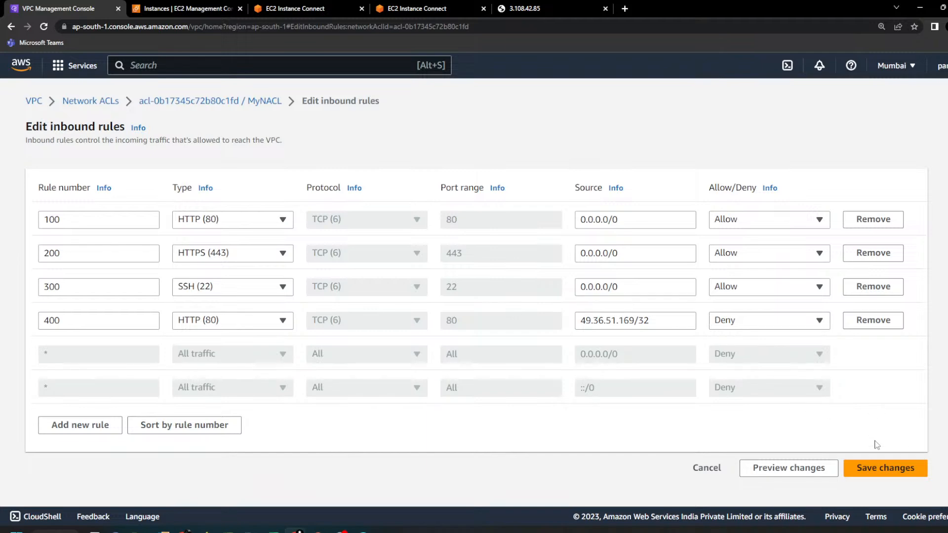
left_click(882, 473)
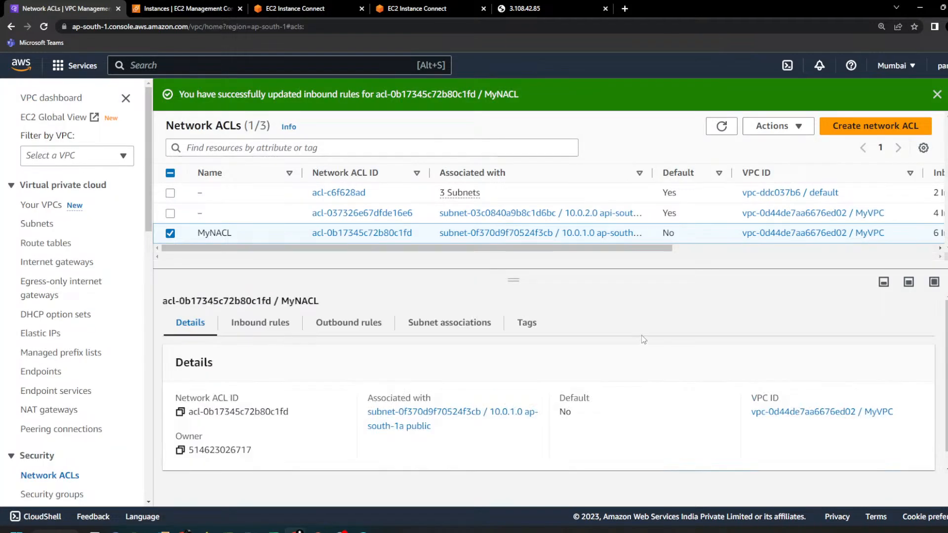
Step: Reload the hosted page at 3.108.42.85 to test access with the deny rule in place
left_click(560, 6)
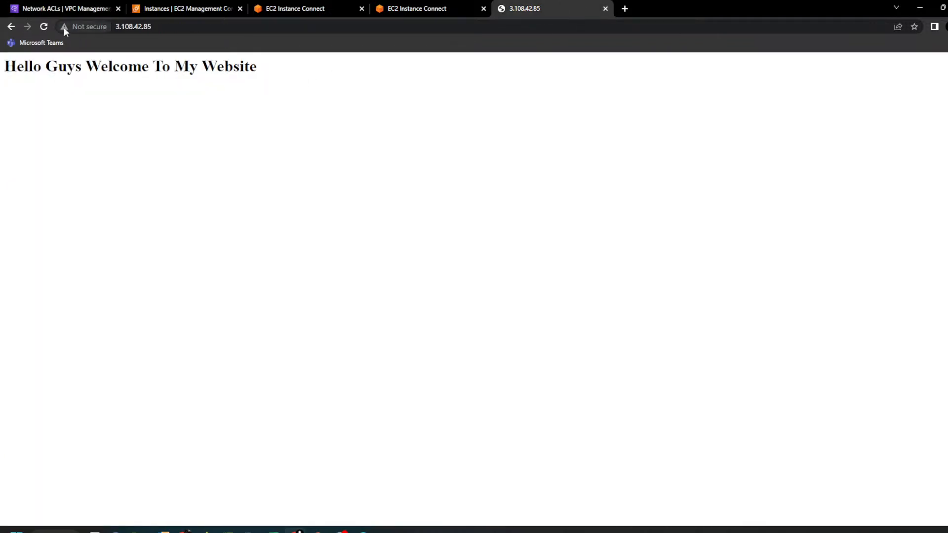
left_click(43, 26)
left_click(185, 27)
key("Return")
Step: Review MyNACL's inbound rules and highlight the source and Deny entry of rule 400
left_click(92, 7)
left_click(260, 323)
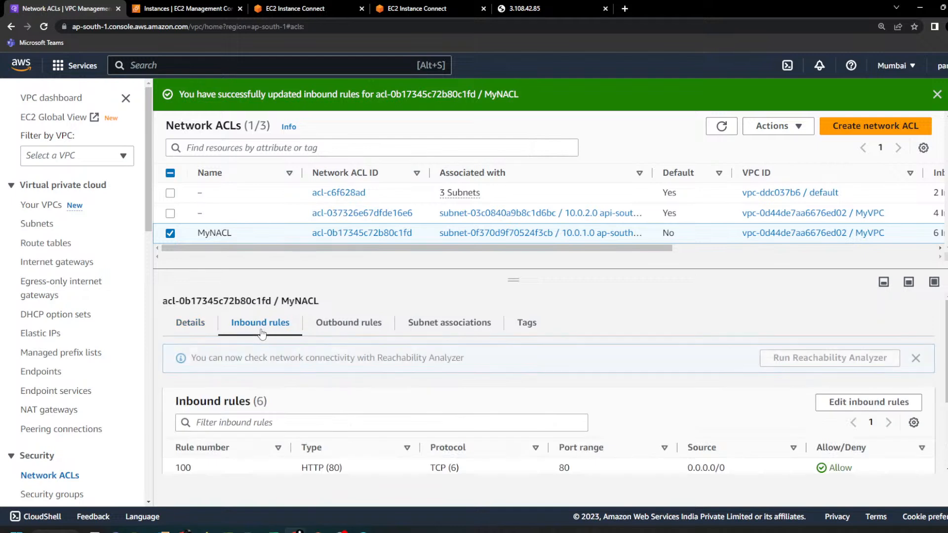
scroll(501, 406, "down", 3)
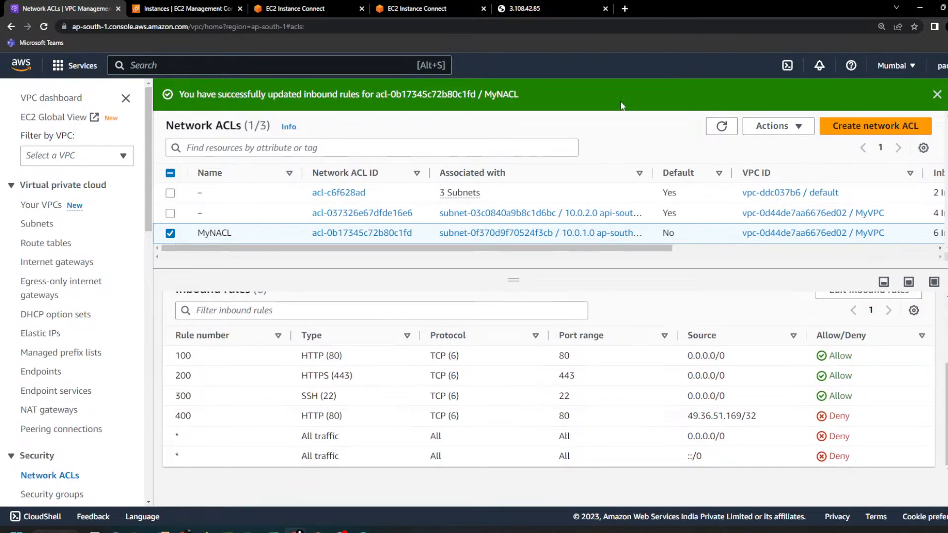
left_click_drag(857, 420, 686, 425)
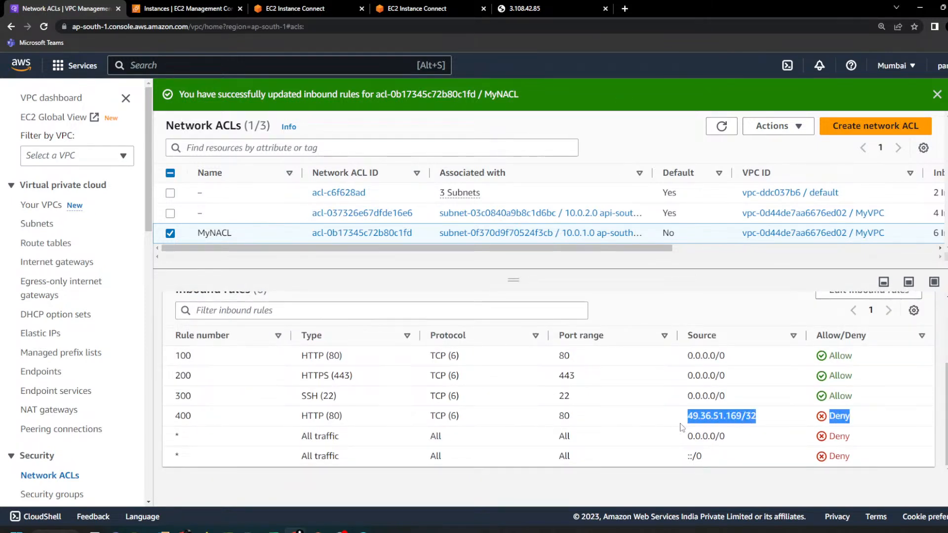
Step: Check the hosted page again and search the web for "my ip address" to verify the public IP used in the rule
left_click(576, 5)
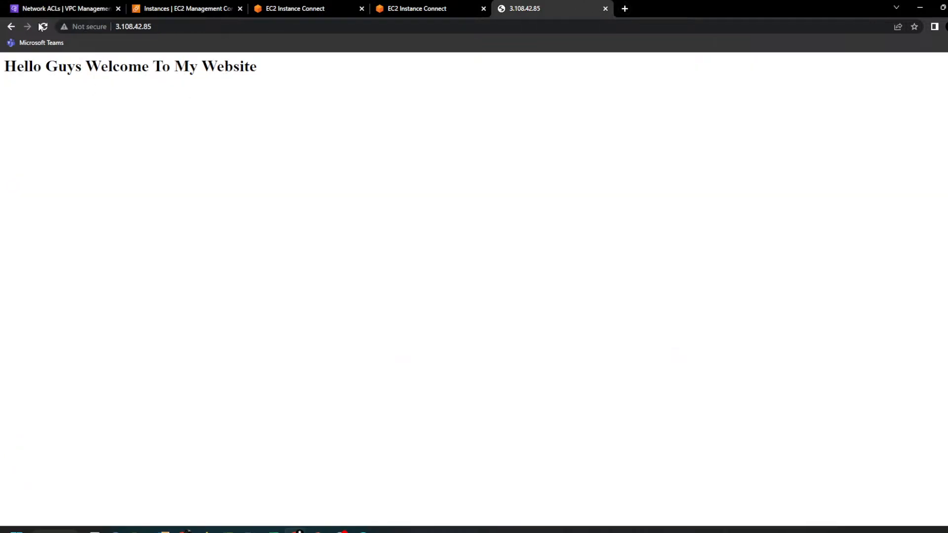
left_click(624, 8)
type("ip")
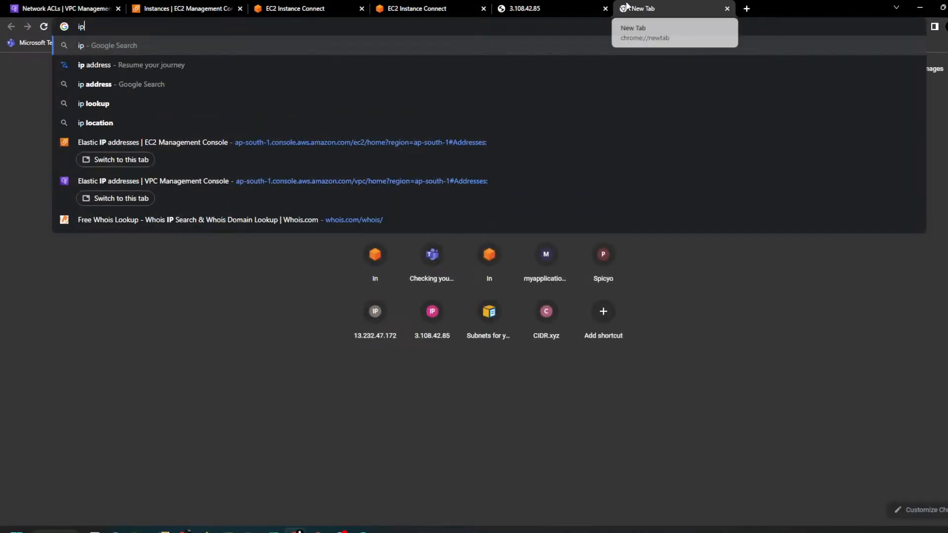
key("BackSpace")
key("BackSpace")
type("mu")
key("BackSpace")
type("y ip")
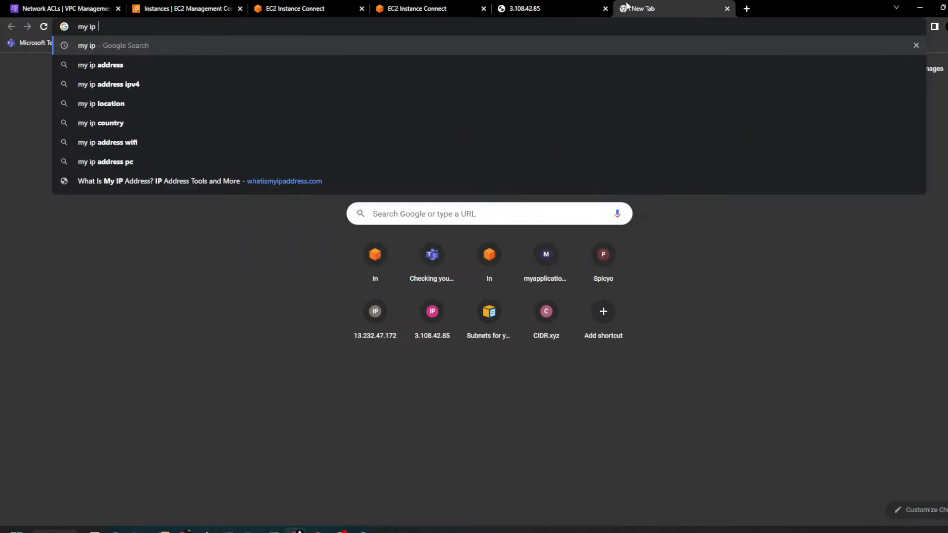
key("Down")
key("Return")
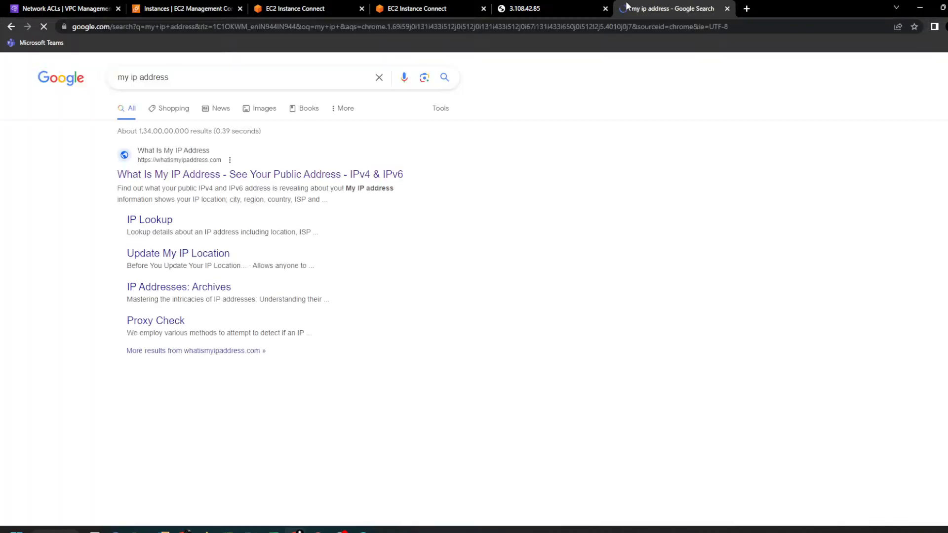
scroll(221, 266, "down", 2)
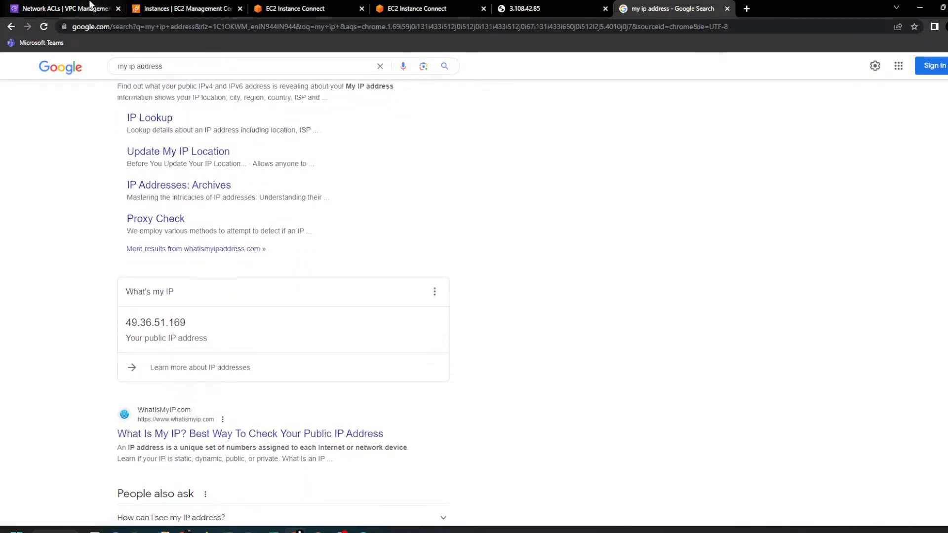
Step: Return to the network ACLs, open MyNACL's inbound rules for editing, and compare rule numbers 100 and 400
left_click(91, 6)
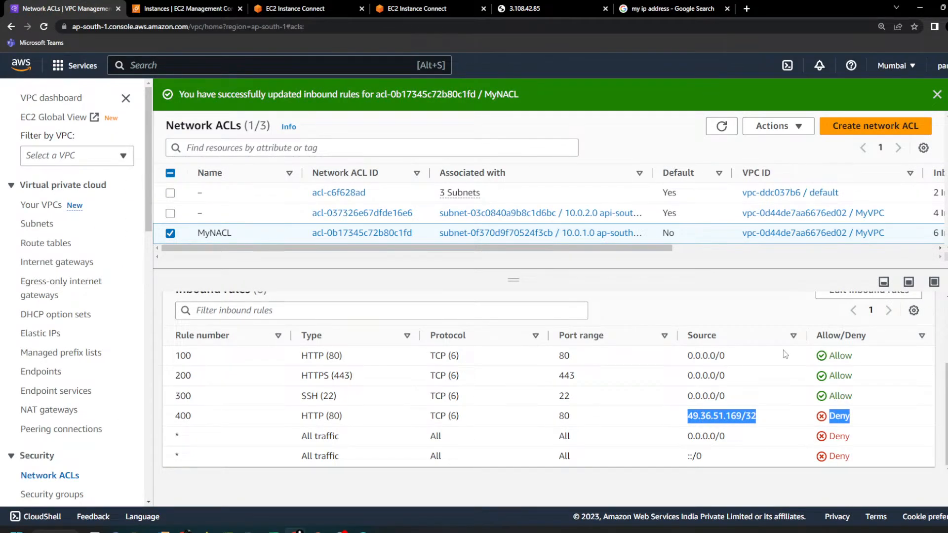
double_click(178, 415)
scroll(543, 385, "up", 1)
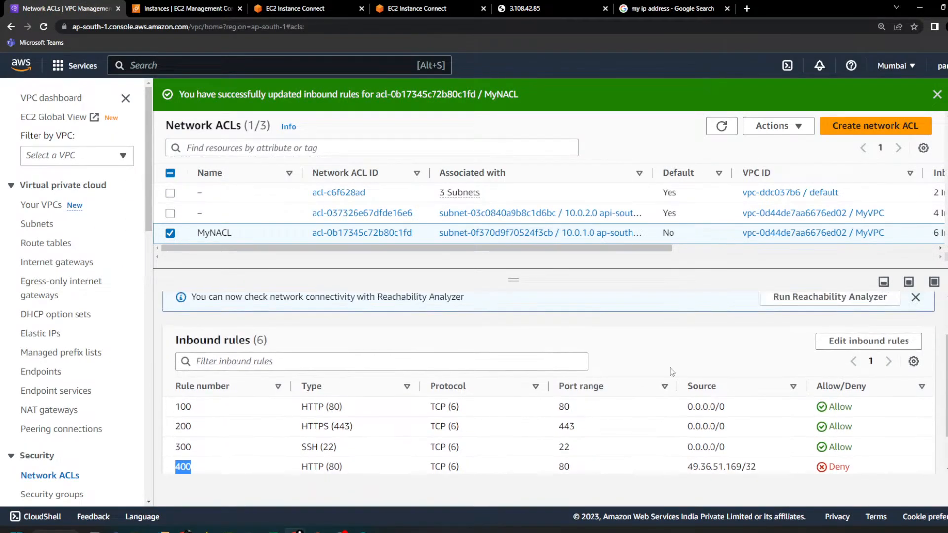
left_click(862, 346)
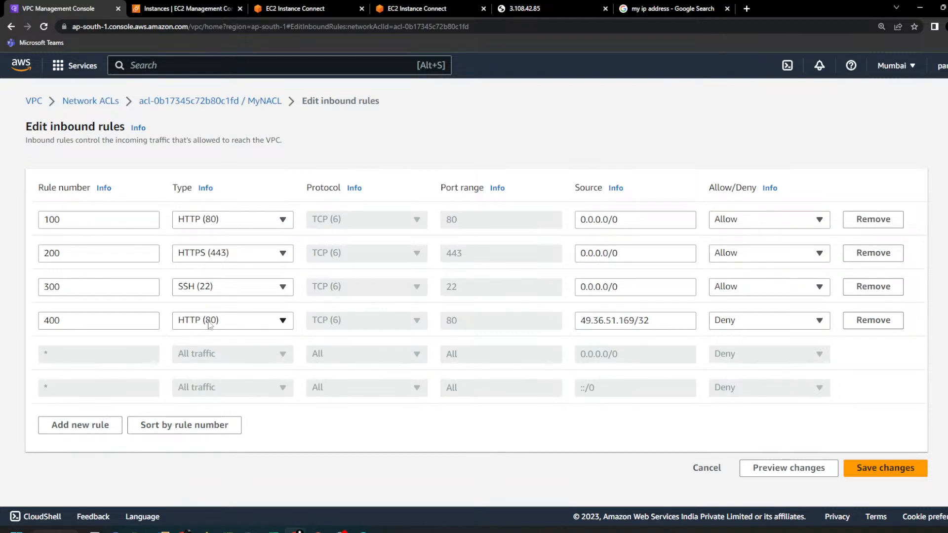
double_click(64, 225)
double_click(81, 321)
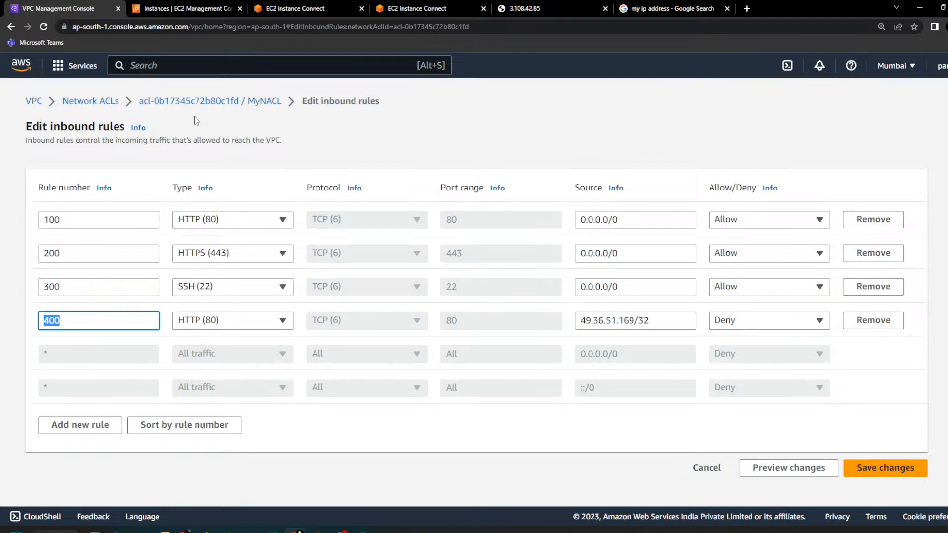
left_click(149, 347)
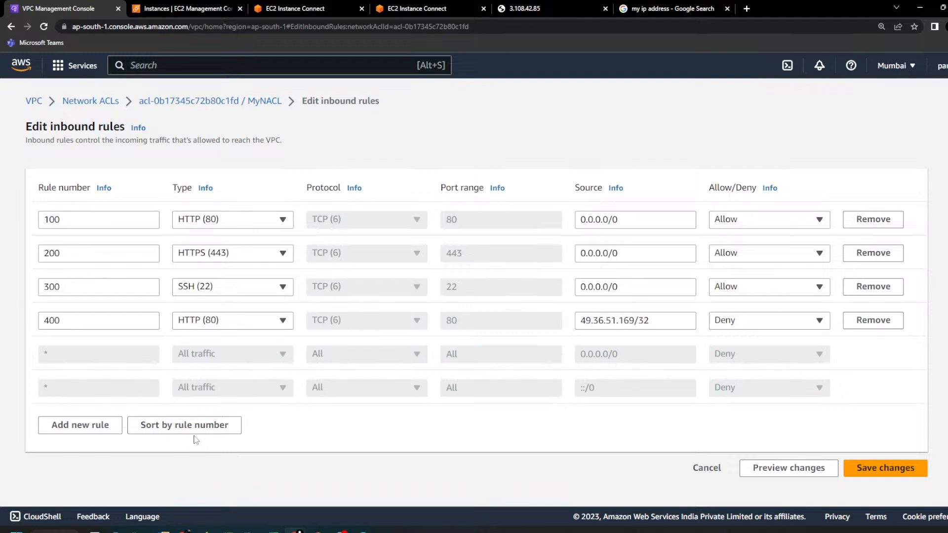
left_click_drag(47, 220, 78, 221)
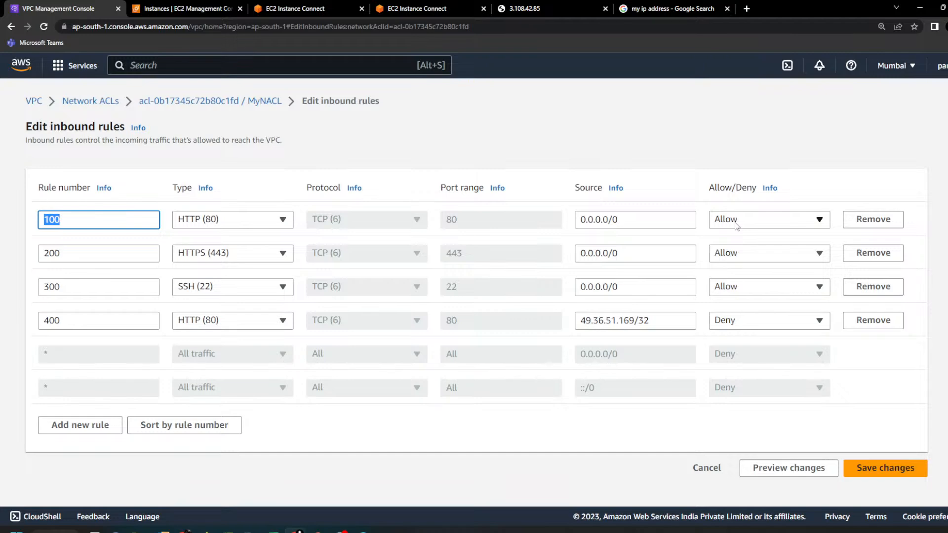
Step: Check the hosted page once more, renumber MyNACL's HTTP deny rule as 99, and sort the inbound rules by rule number
left_click(576, 6)
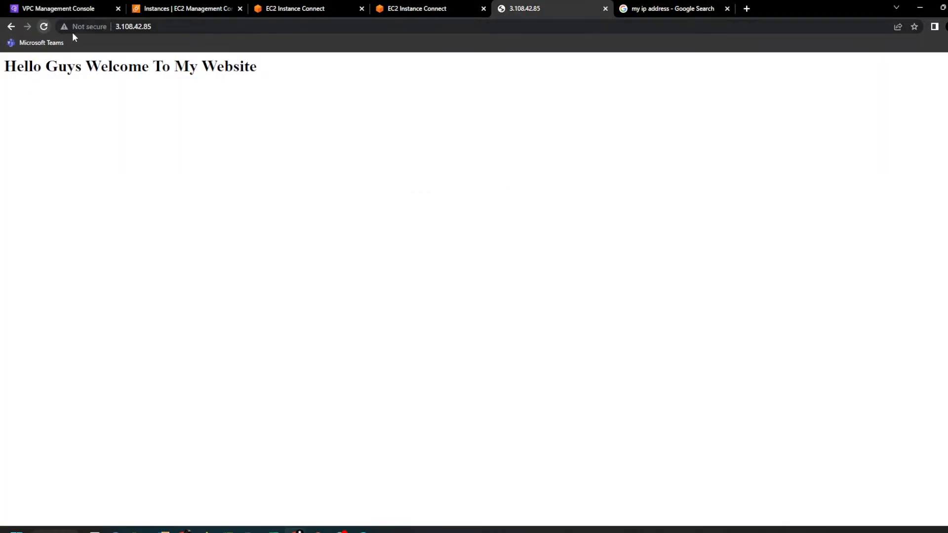
left_click(66, 8)
double_click(126, 324)
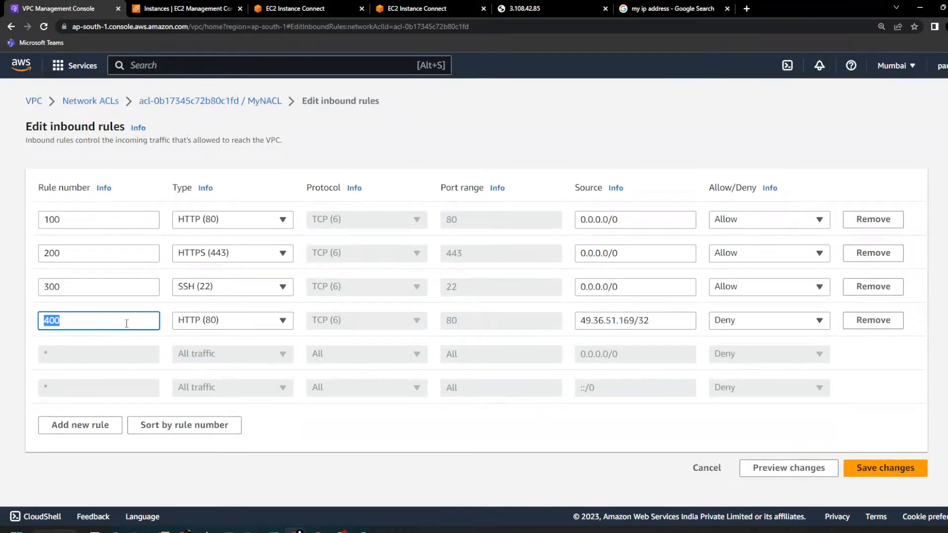
type("99")
left_click(341, 334)
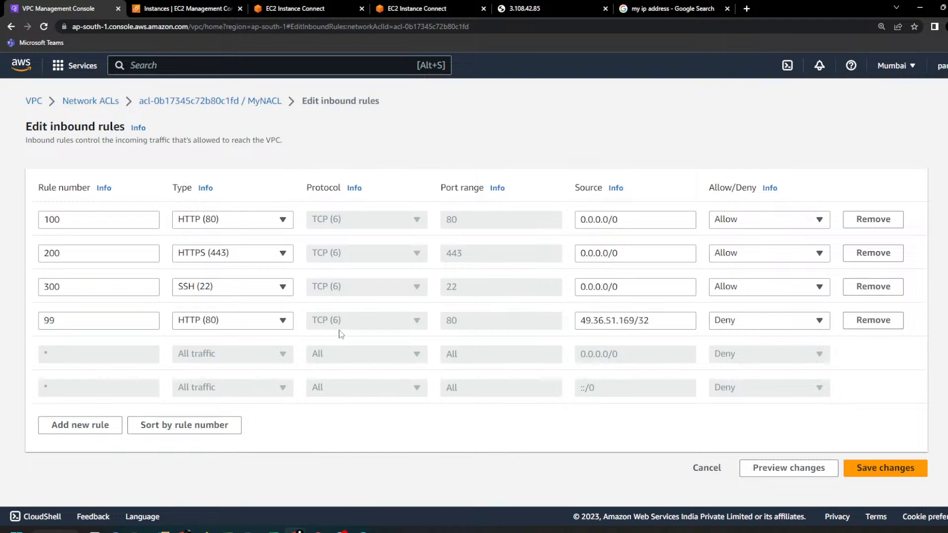
left_click(185, 426)
Step: Highlight rule number 99 of the deny rule and save MyNACL's inbound rule changes
double_click(50, 220)
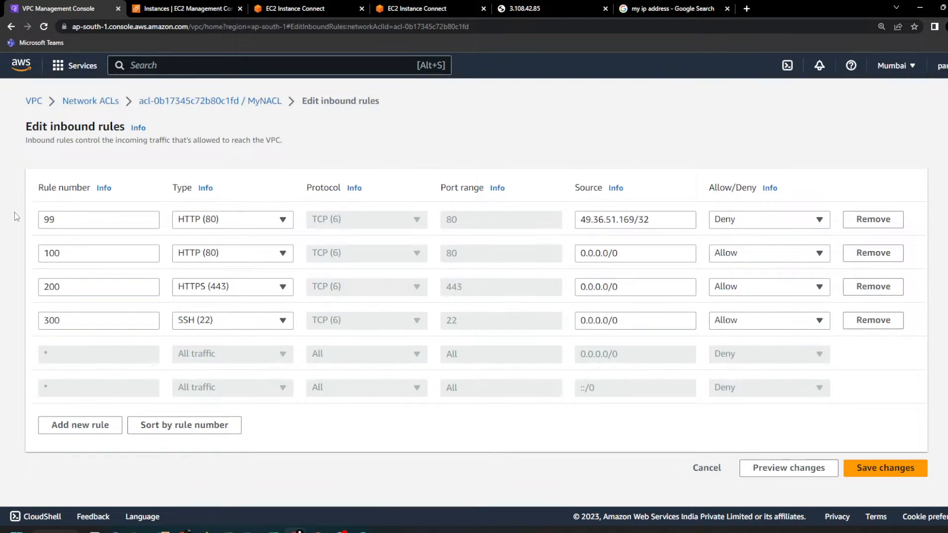
left_click(184, 358)
left_click_drag(127, 223, 33, 224)
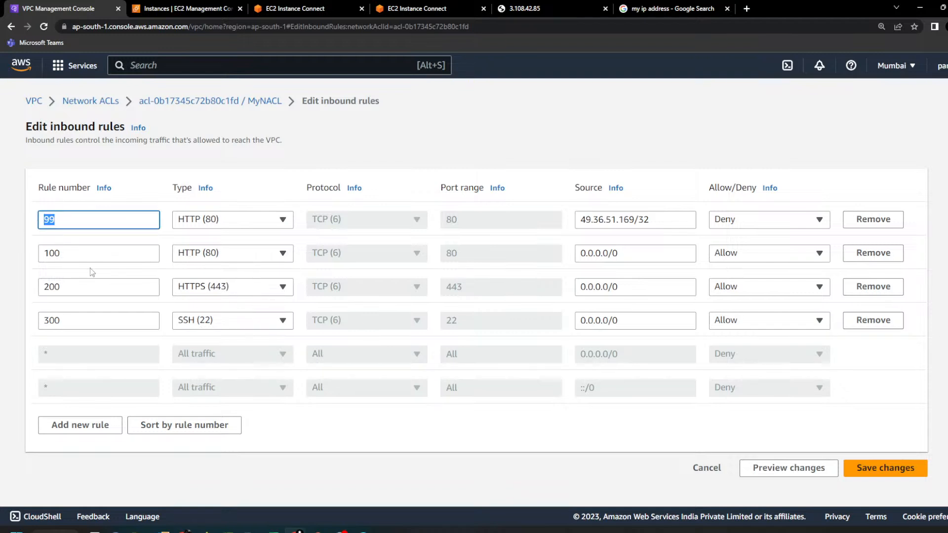
left_click(200, 378)
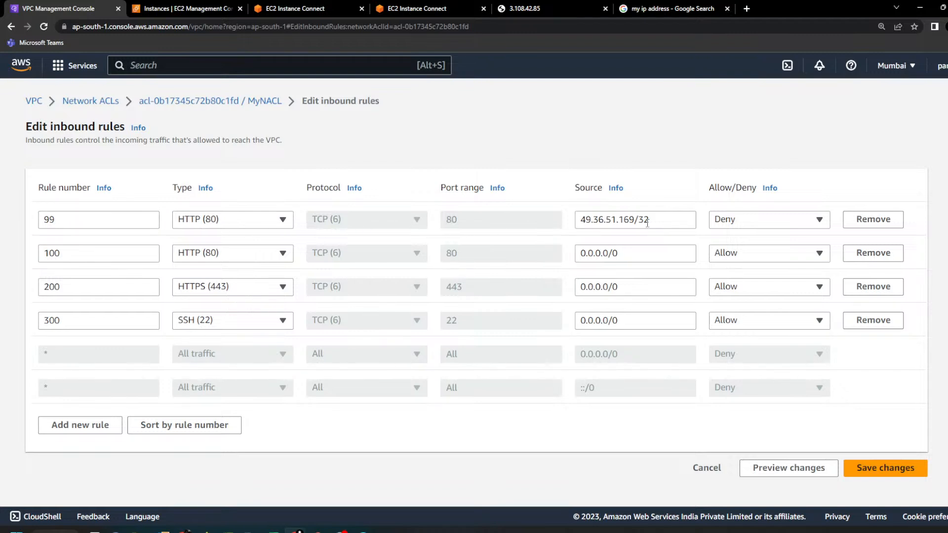
left_click(895, 472)
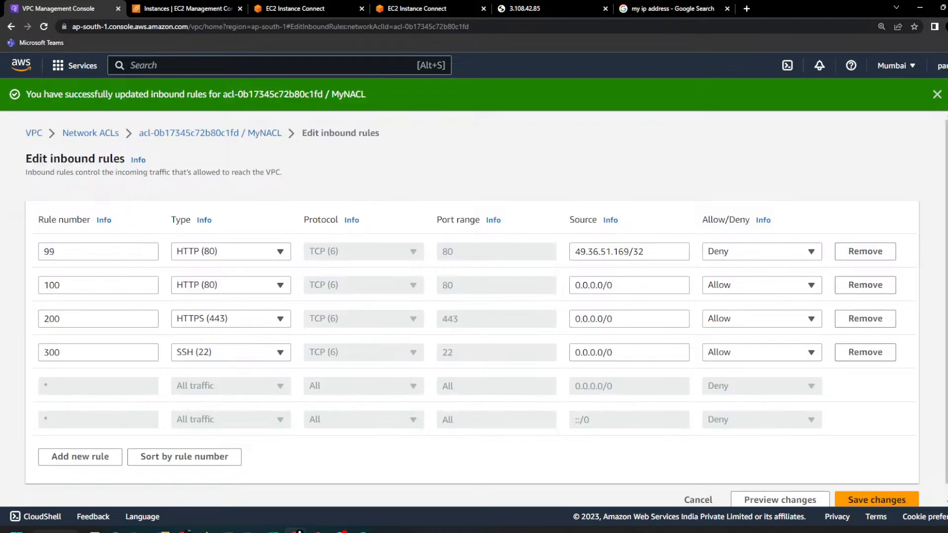
Step: Try saving MyNACL's inbound rules once more, examine the order of its inbound rules, and dismiss the notification
left_click(904, 500)
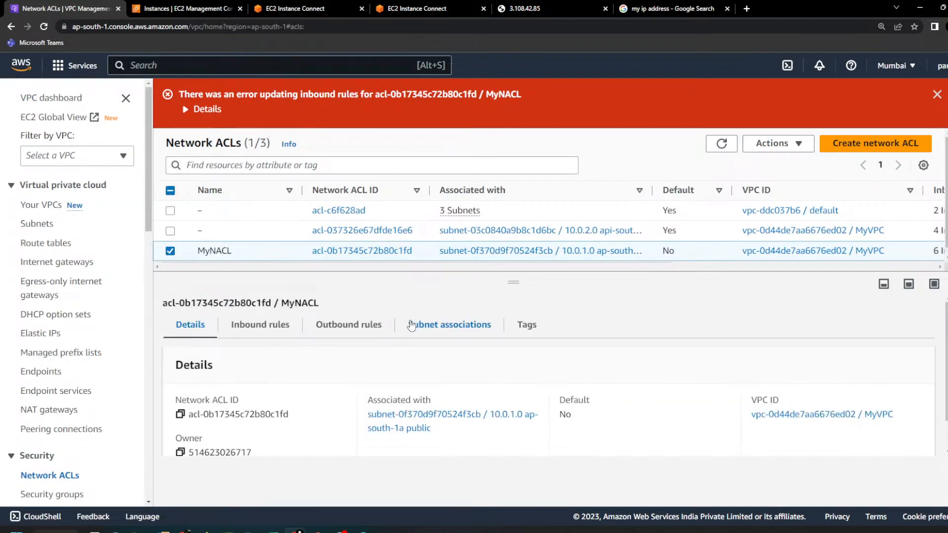
left_click(262, 328)
scroll(385, 377, "down", 2)
scroll(384, 376, "down", 1)
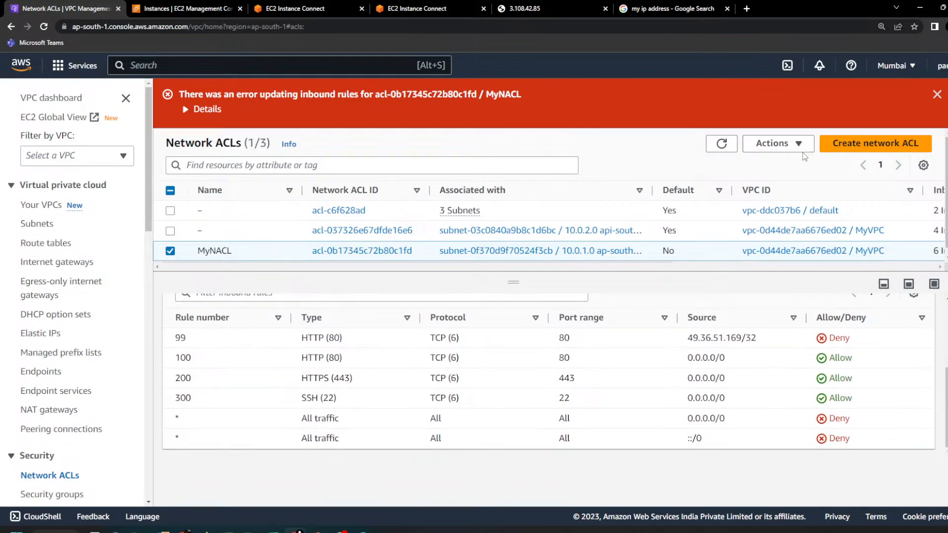
left_click(937, 95)
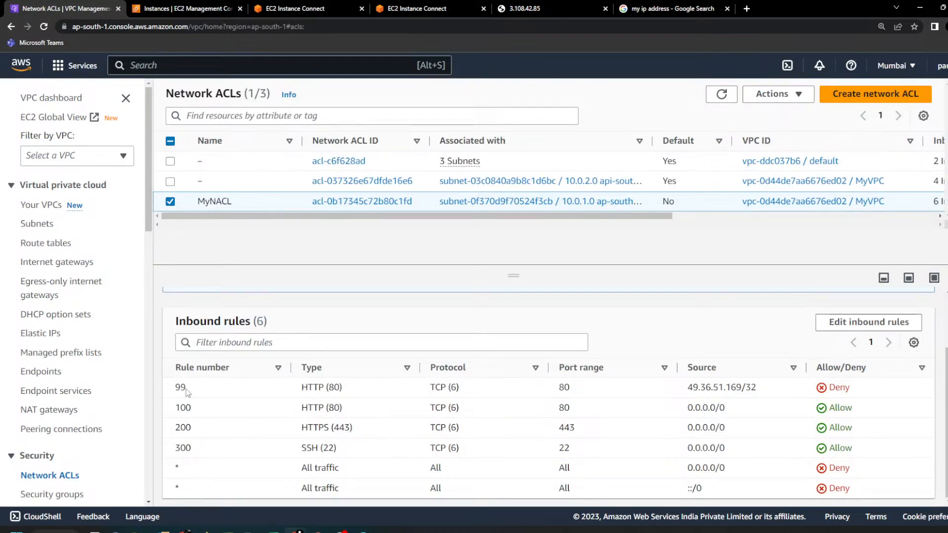
Step: Reload the hosted page to test the deny rule, and highlight sections 6 and 7 of the NACL assignment notes in Notepad++
left_click(536, 8)
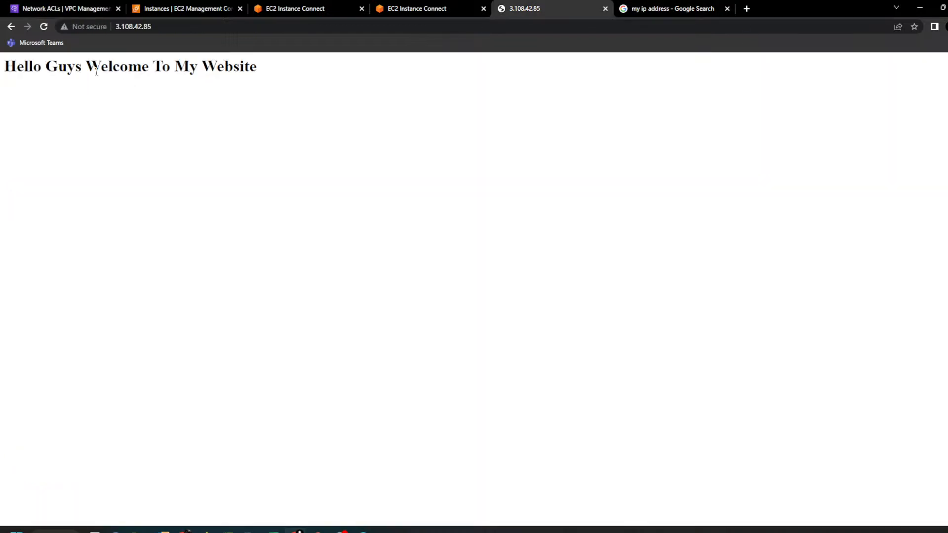
left_click(44, 26)
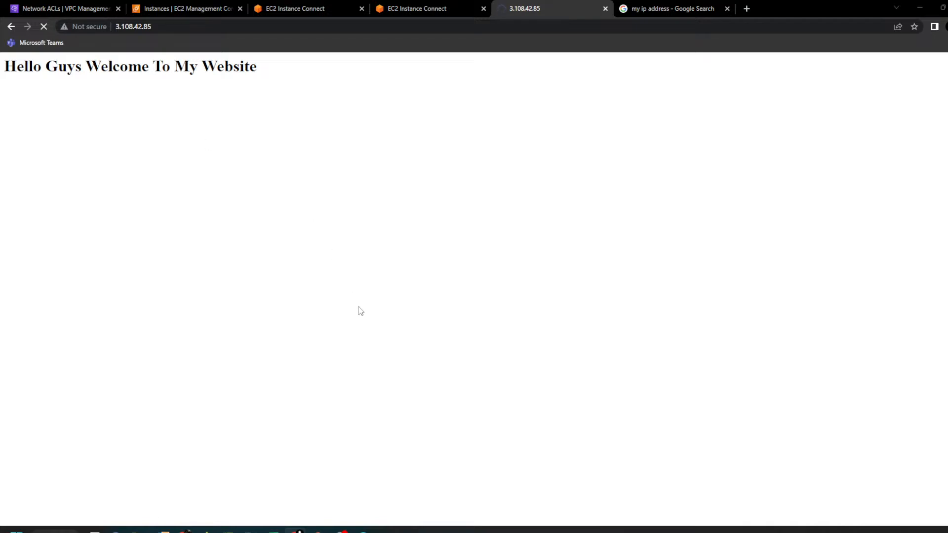
key("alt+Tab")
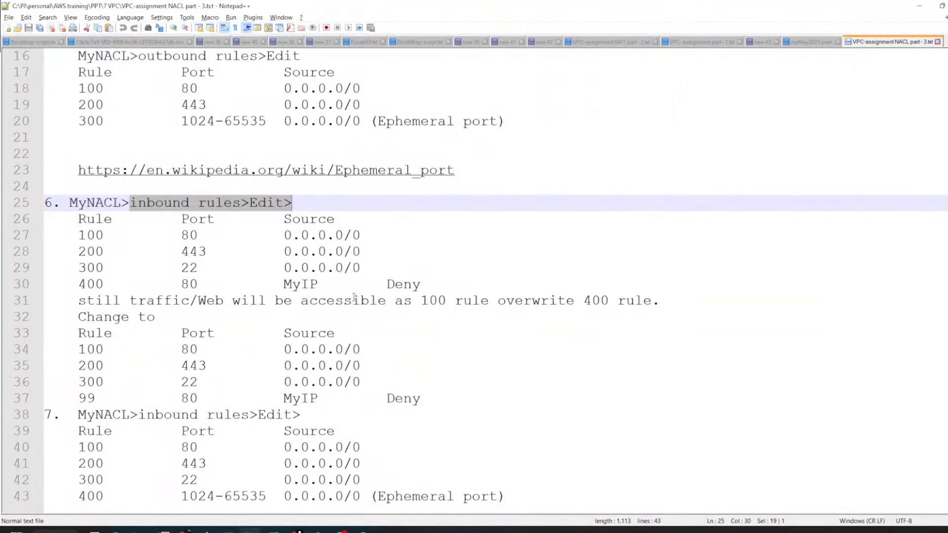
left_click_drag(512, 495, 45, 186)
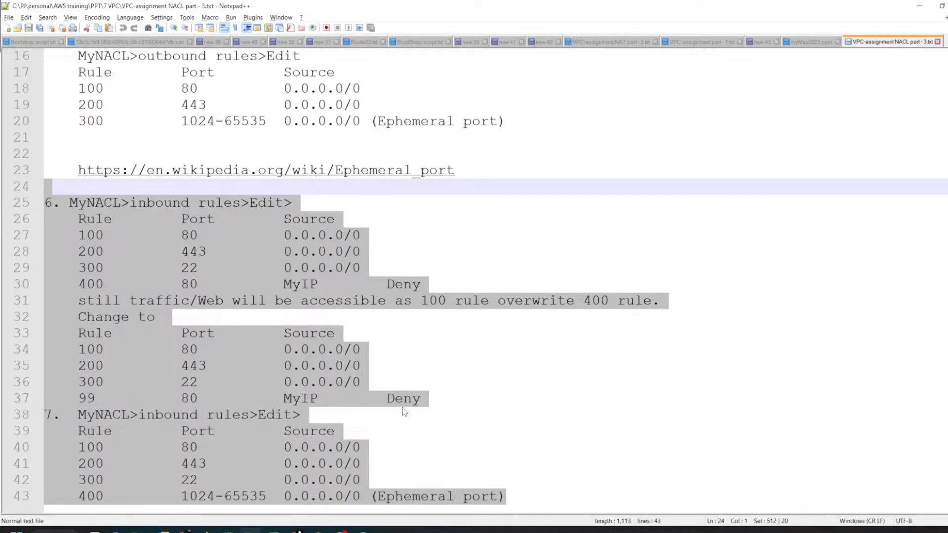
left_click(475, 423)
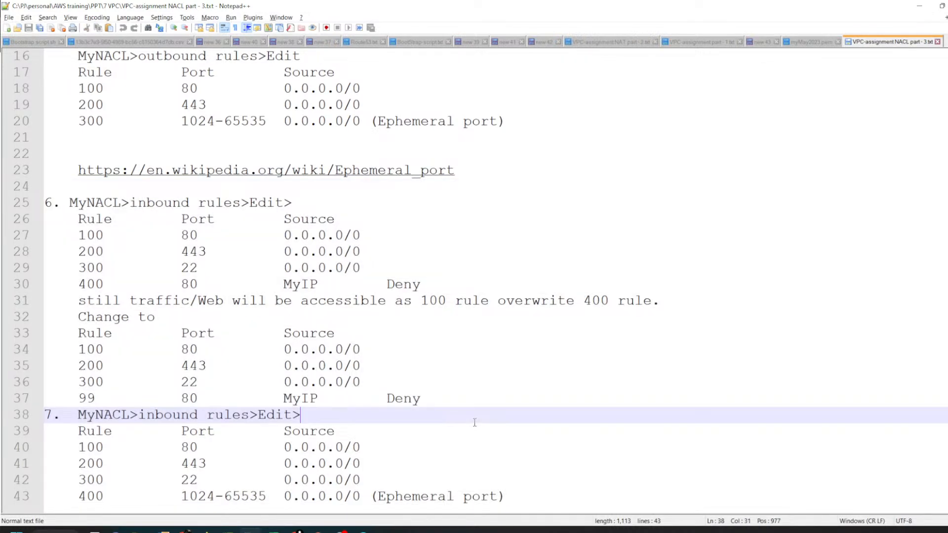
Step: Switch to the running PowerPoint slide show and go back through the NACL slides to the default network ACL point
mouse_move(319, 530)
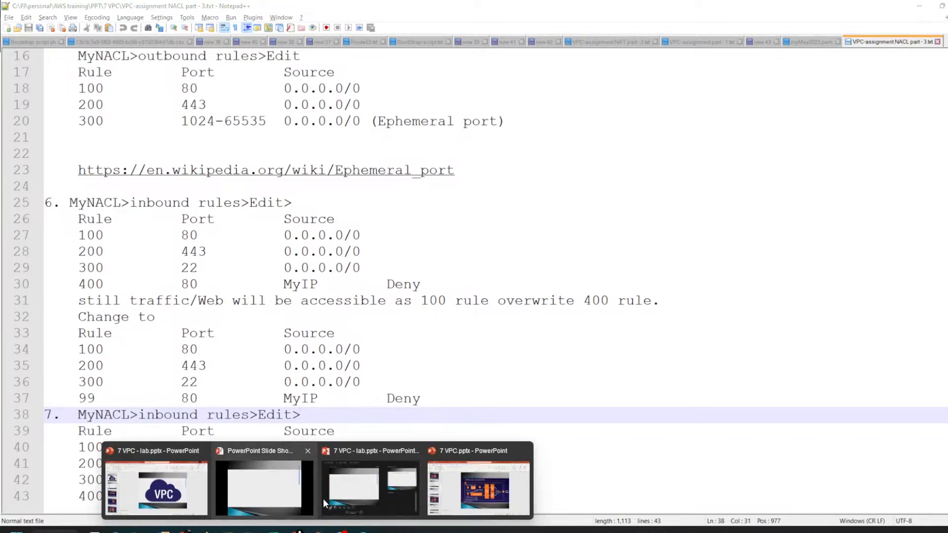
left_click(289, 486)
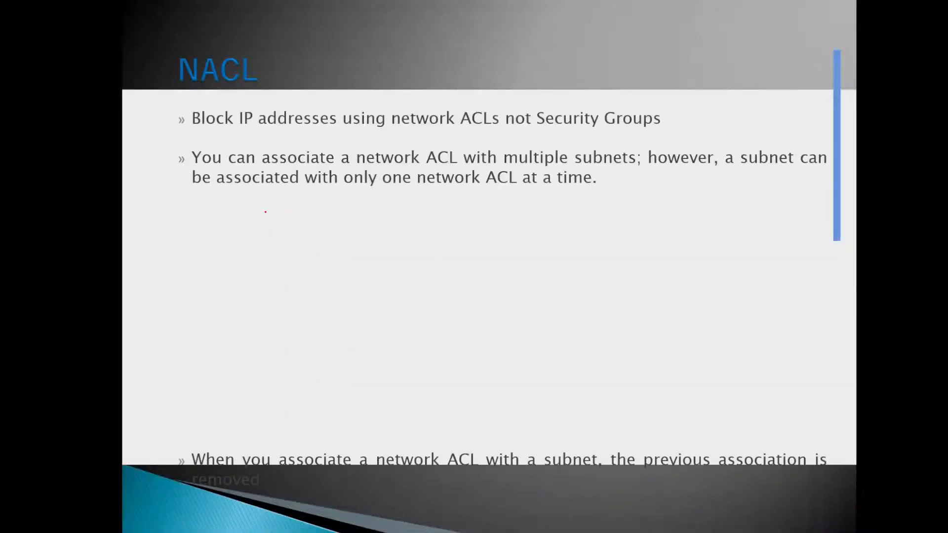
key("Left")
key("Left")
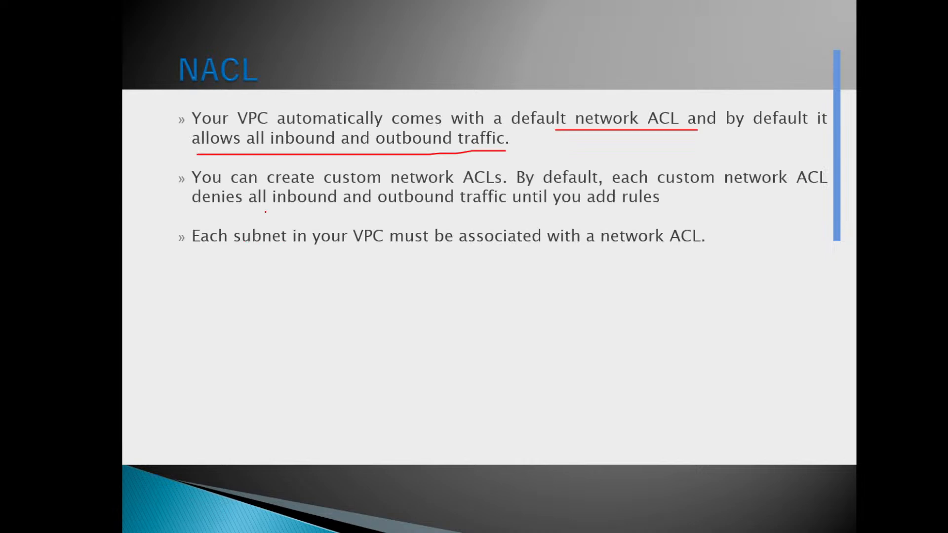
key("Left")
key("Left")
key("Left")
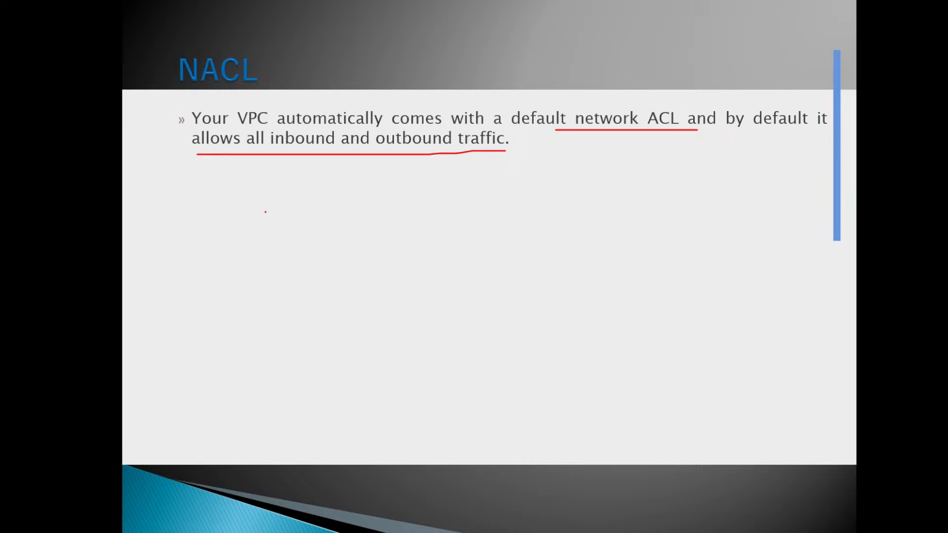